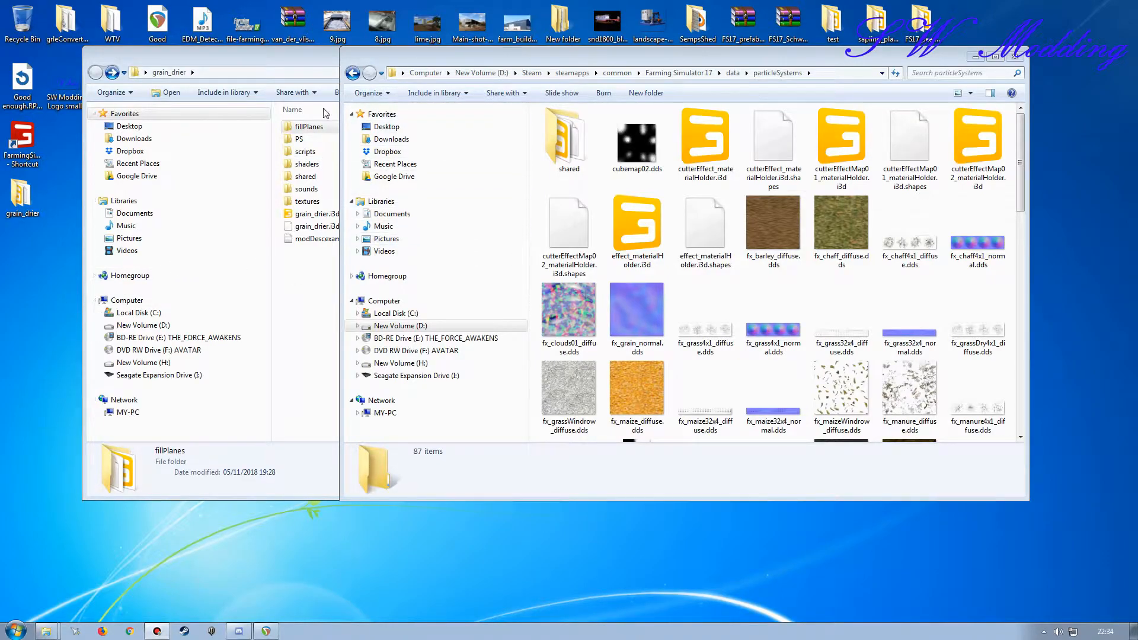
Step: Look through the fillPlanes and scripts subfolders of the grain_drier mod folder
click(249, 72)
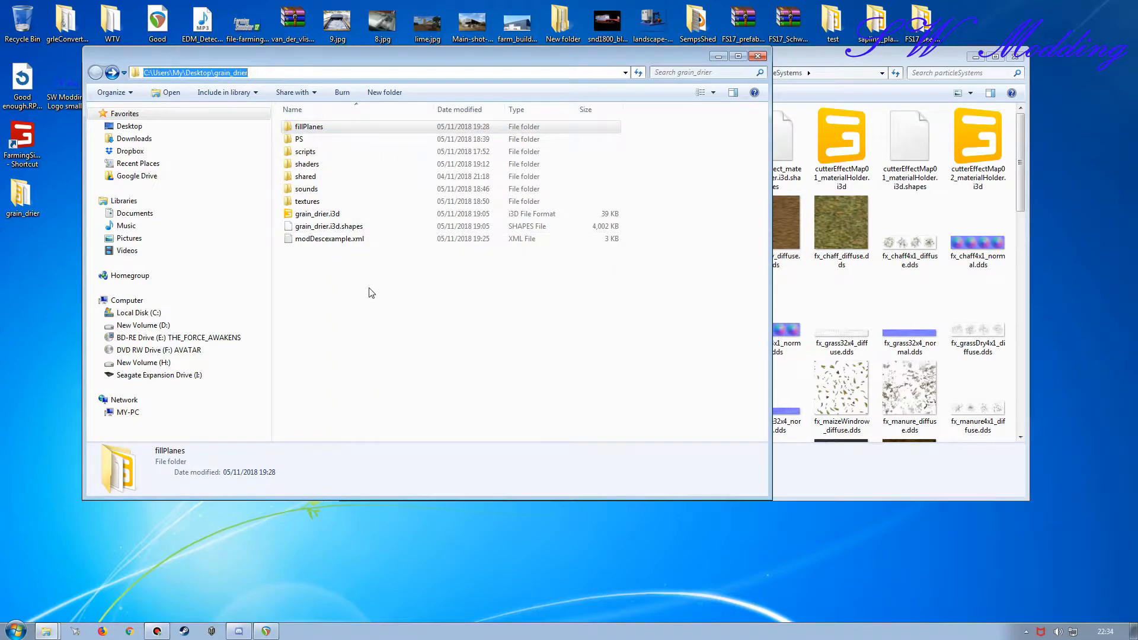
click(378, 301)
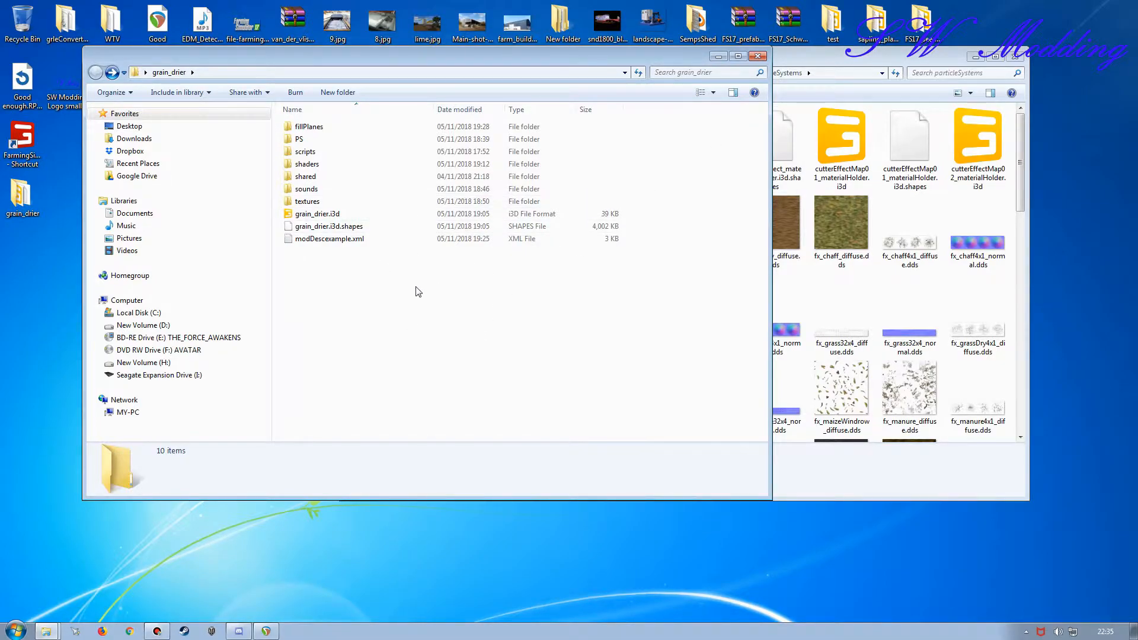
double_click(307, 126)
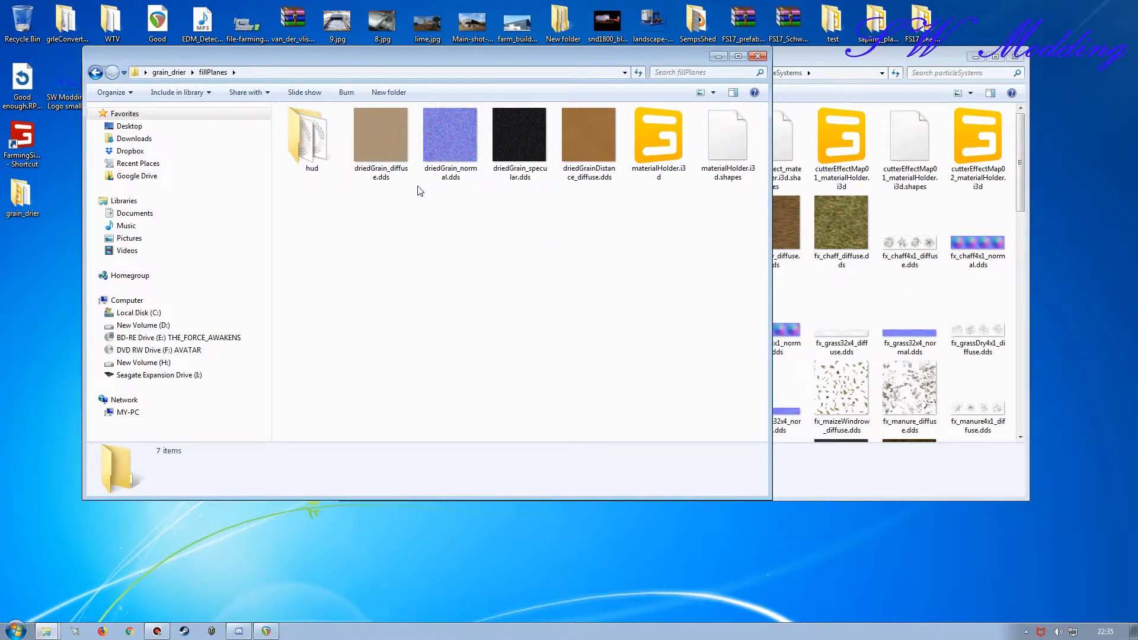
click(169, 72)
click(312, 151)
double_click(313, 150)
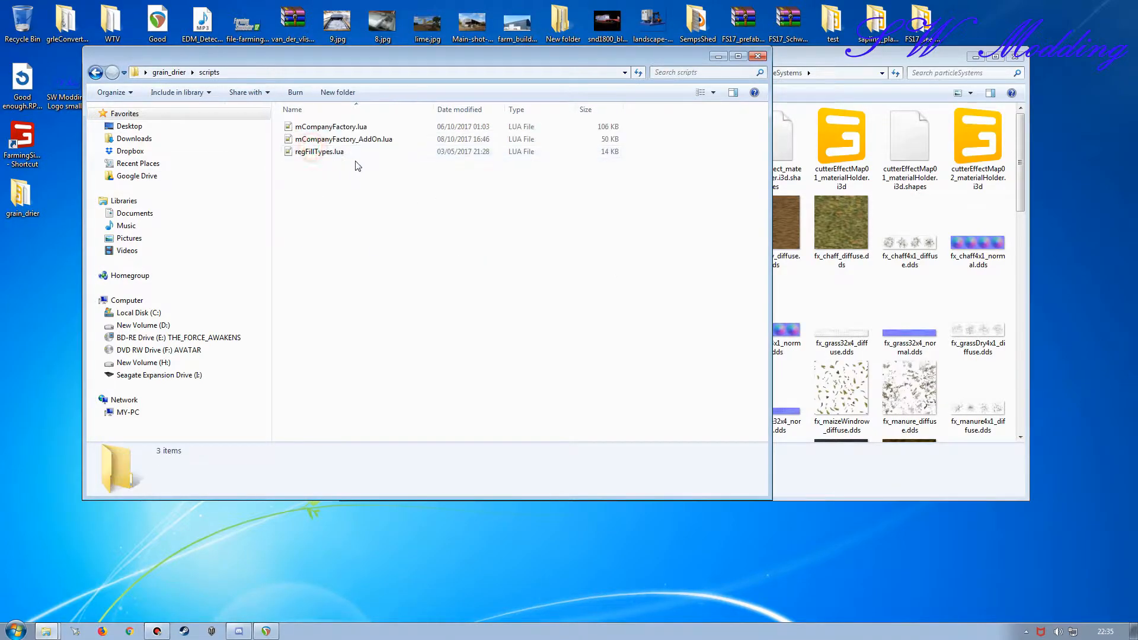
key(BackSpace)
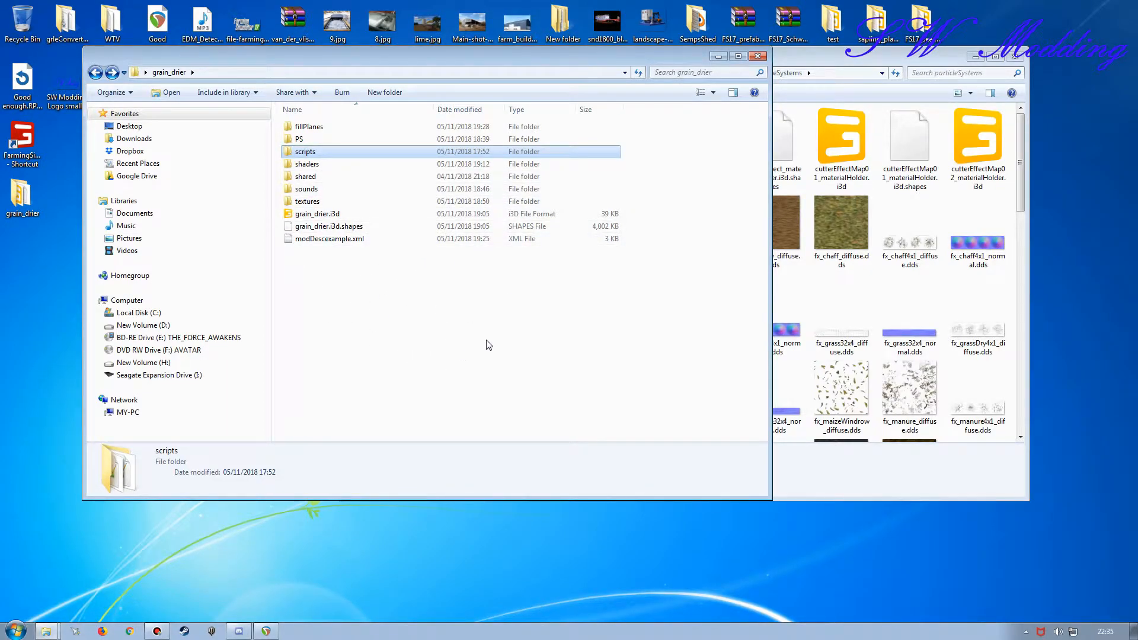
Step: Open effect_materialHolder.i3d from the game's particleSystems folder in GIANTS Editor version 7.1.0
click(798, 54)
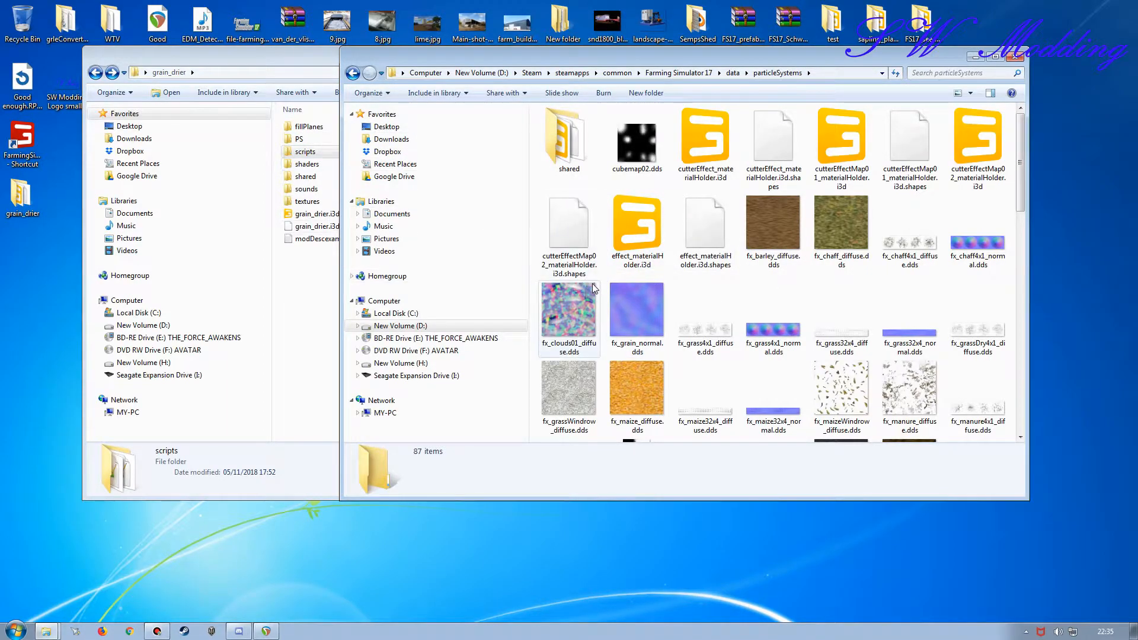
double_click(637, 237)
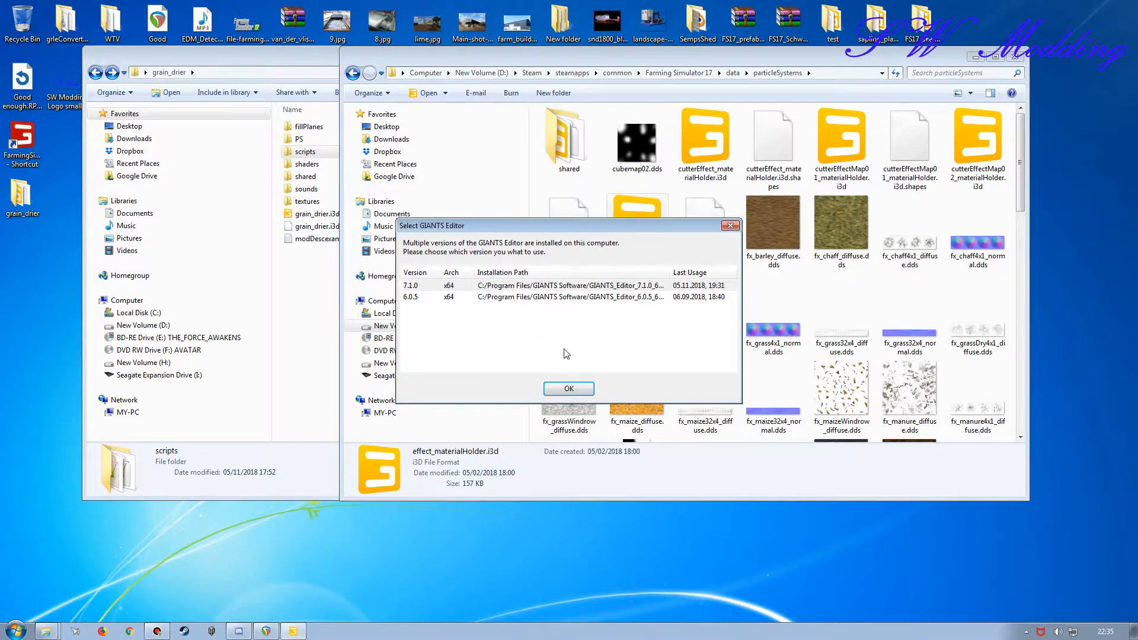
click(566, 389)
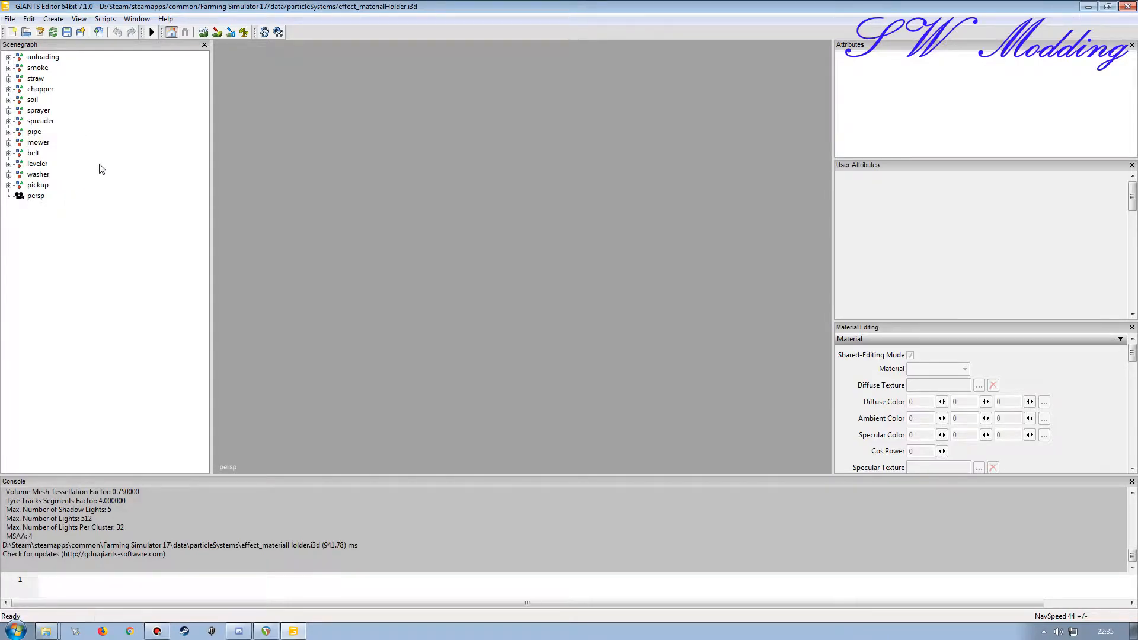
Step: Expand the unloading and wheat groups and inspect the three wheat material holders
click(10, 57)
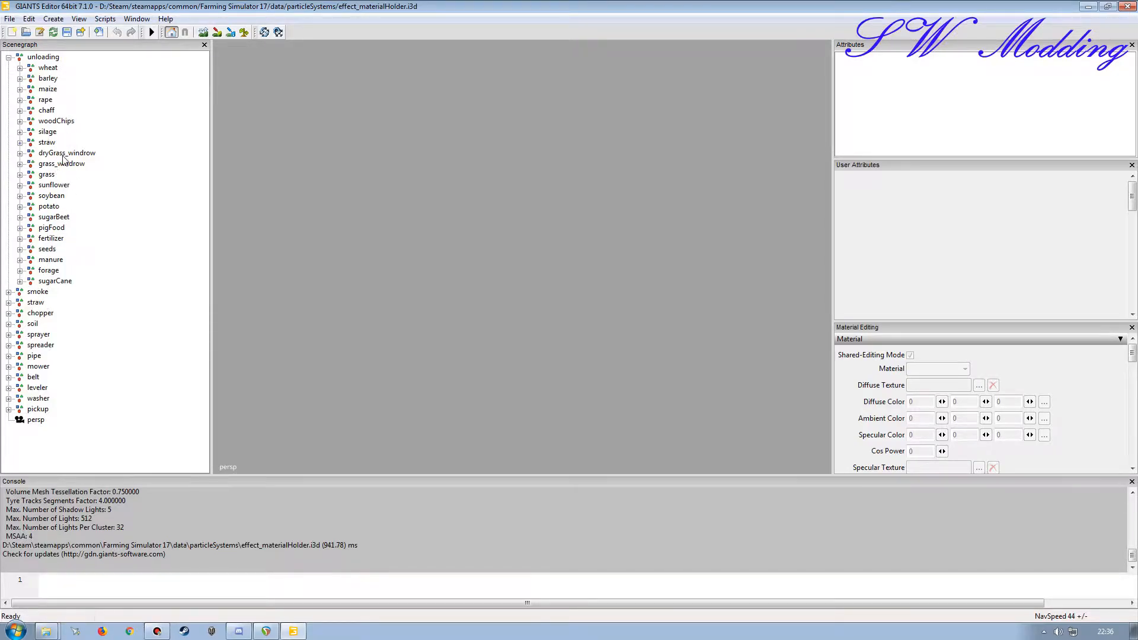
click(19, 67)
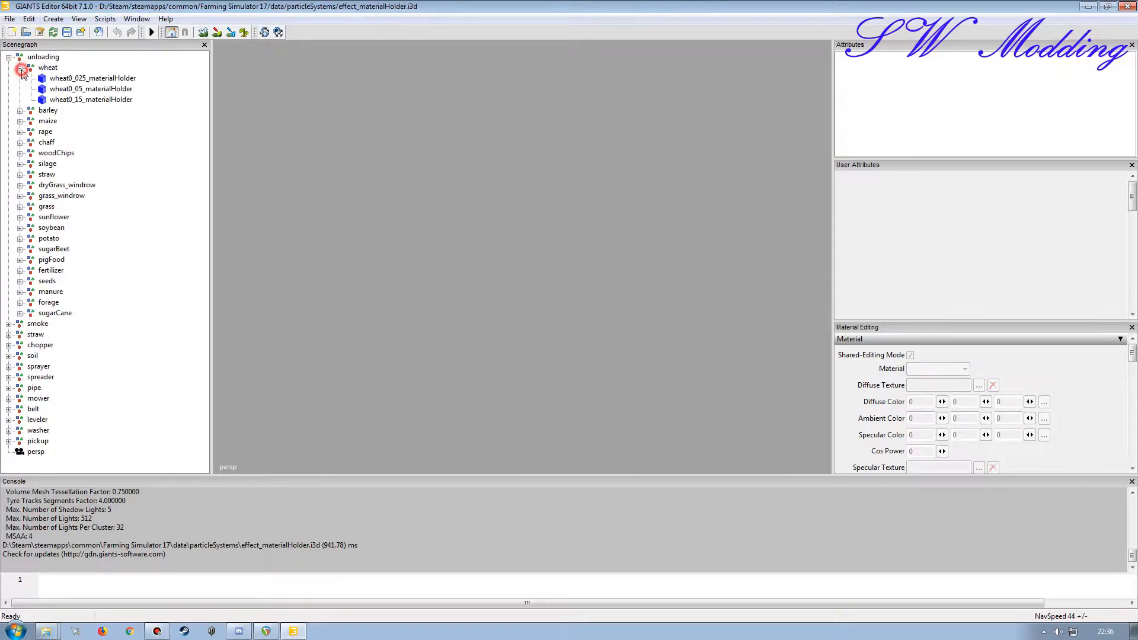
click(103, 79)
click(103, 88)
click(103, 99)
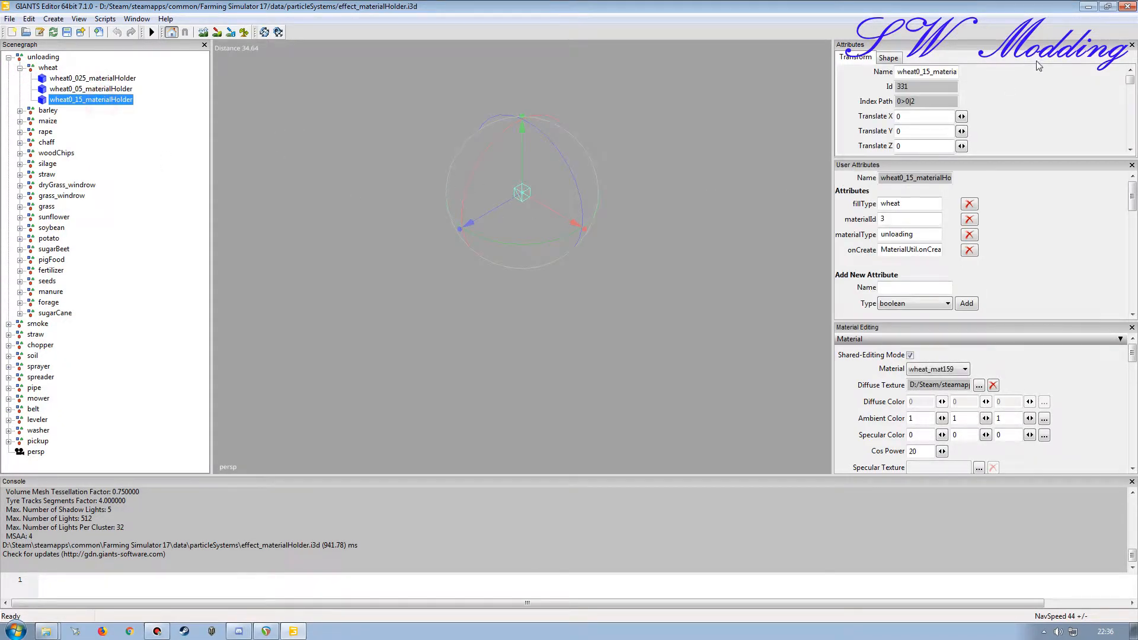
Step: Switch to the grain_drier folder in Windows Explorer and open its fillPlanes subfolder
click(1088, 5)
click(275, 54)
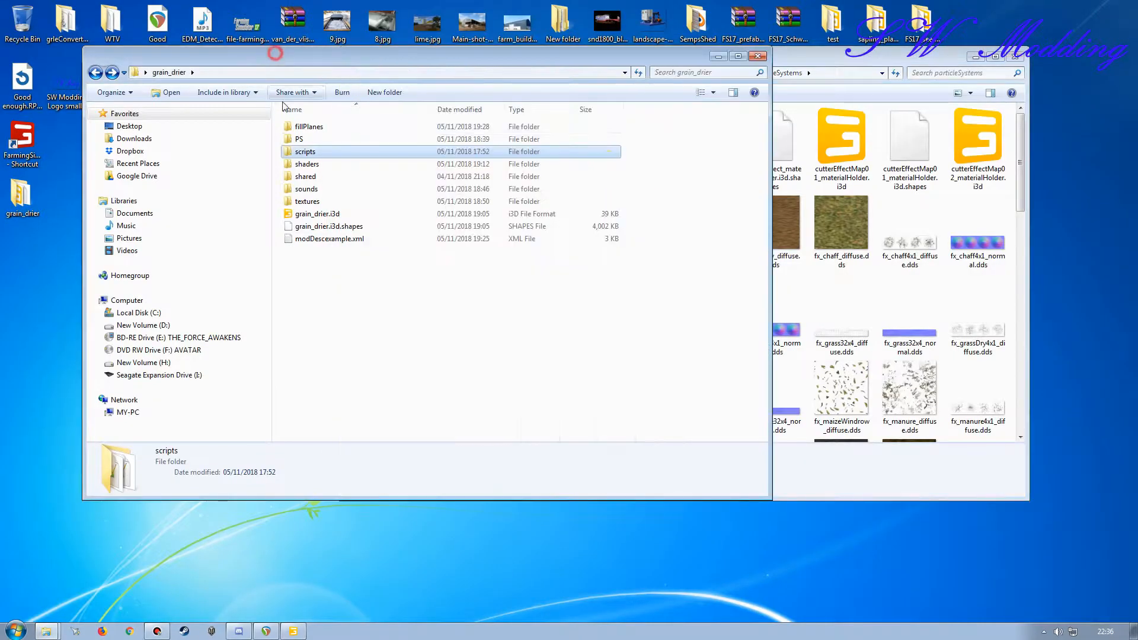
double_click(308, 127)
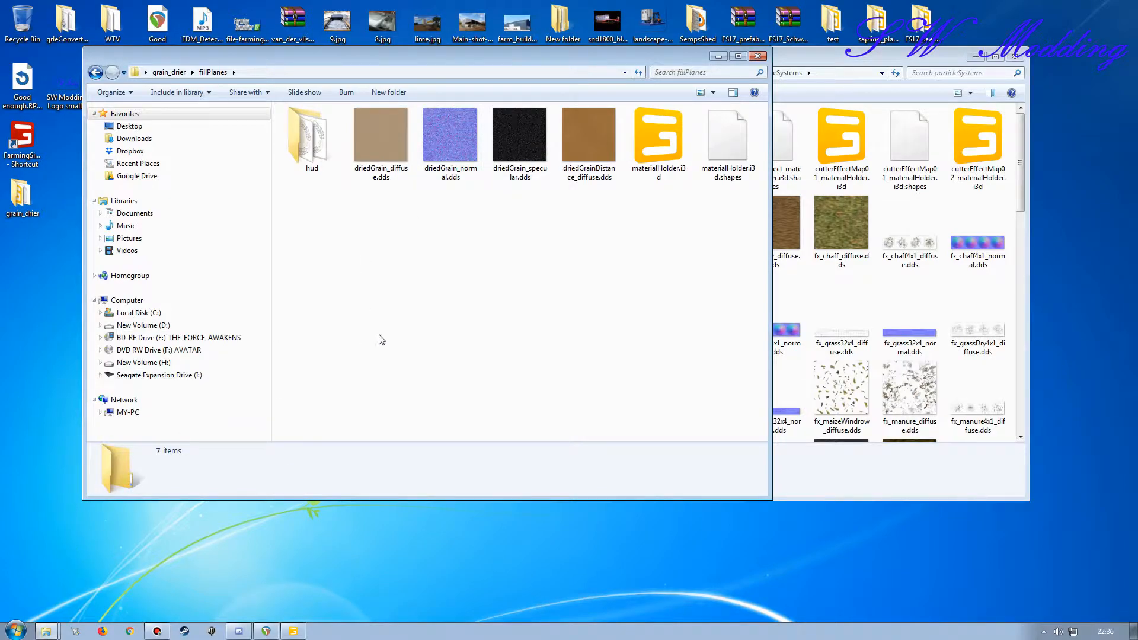
Step: In the effect_materialHolder editor, close the Material Editing panel and collapse the wheat group
click(294, 631)
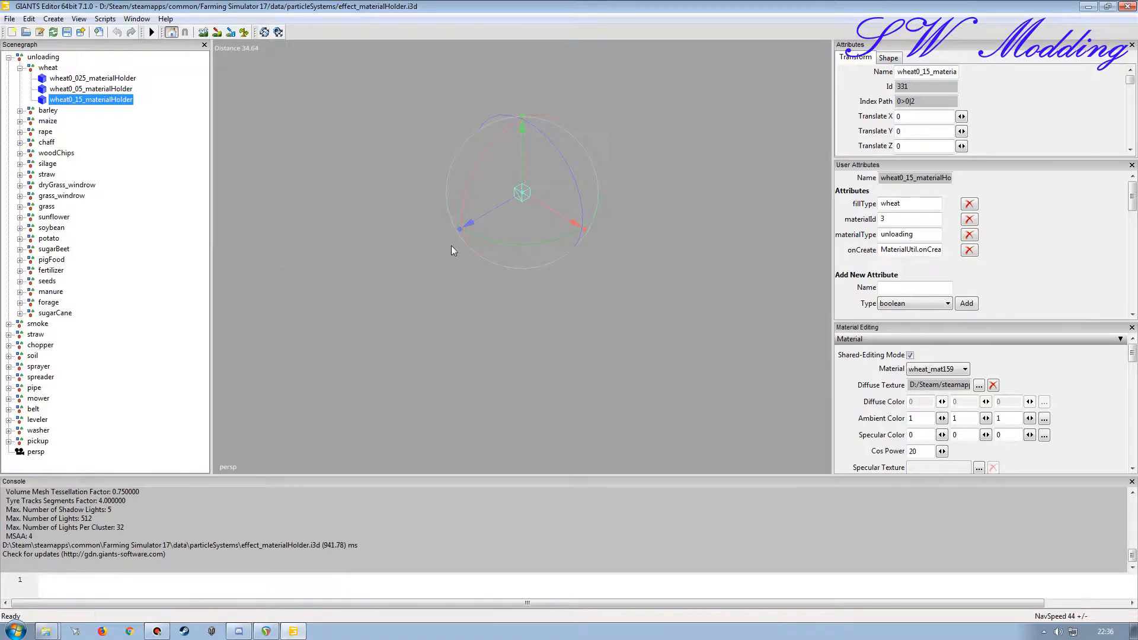
click(1132, 327)
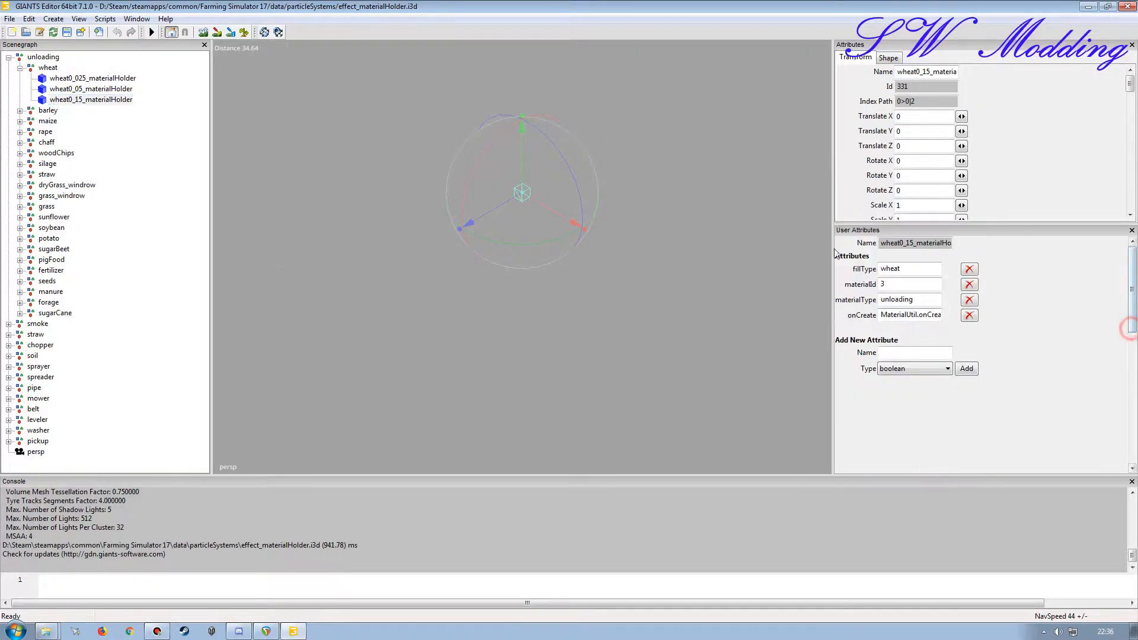
click(37, 68)
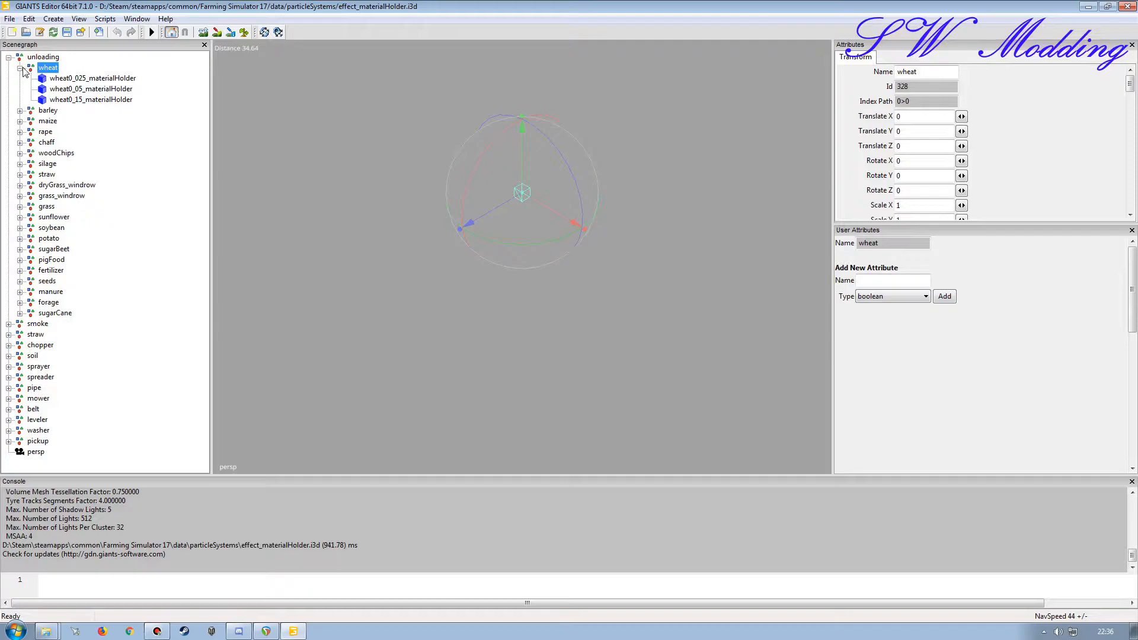
click(19, 68)
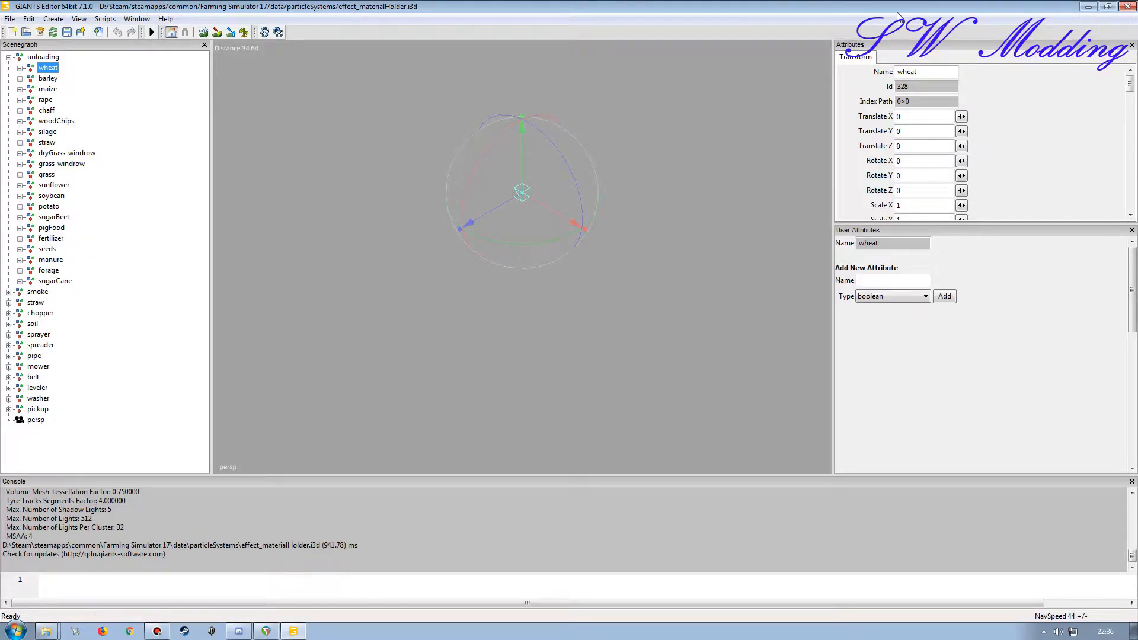
Step: Open materialHolder.i3d from the mod's fillPlanes folder in GIANTS Editor version 7.1.0
click(1088, 7)
double_click(652, 160)
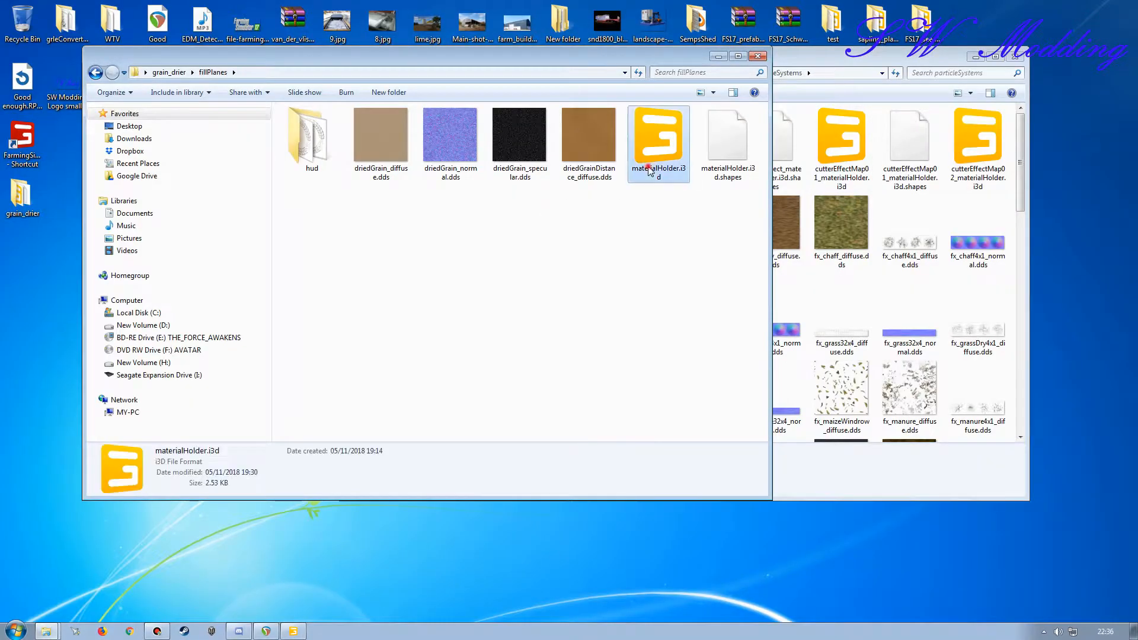
click(568, 389)
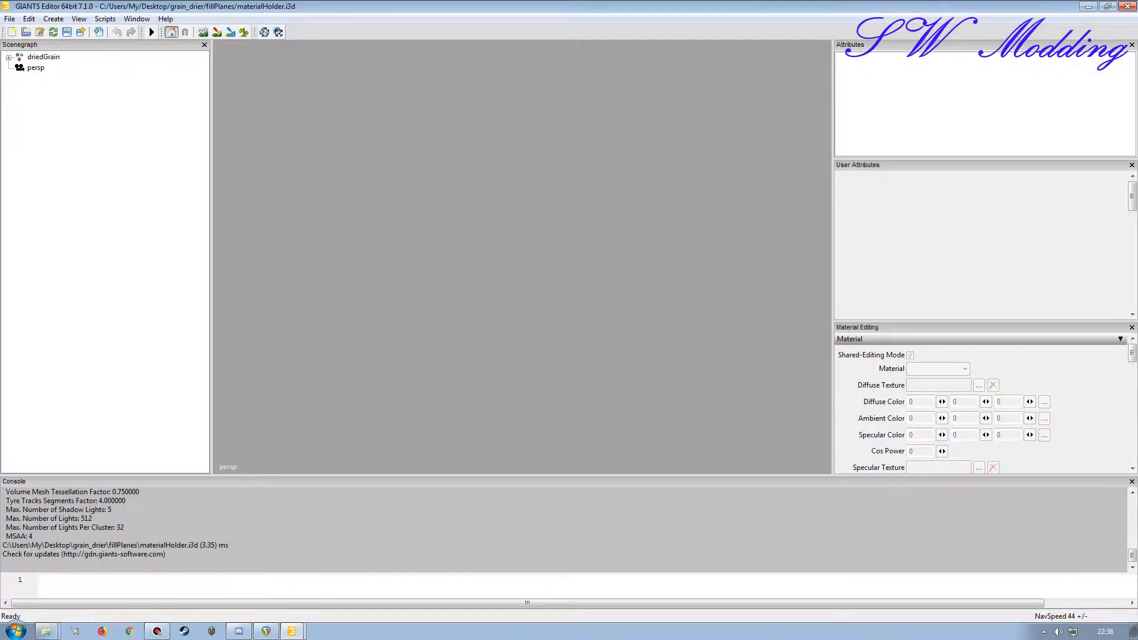
Step: Arrange the two editor windows so that the scenegraphs of effect_materialHolder and materialHolder are visible side by side
mouse_move(291, 631)
click(279, 587)
drag(166, 9, 170, 14)
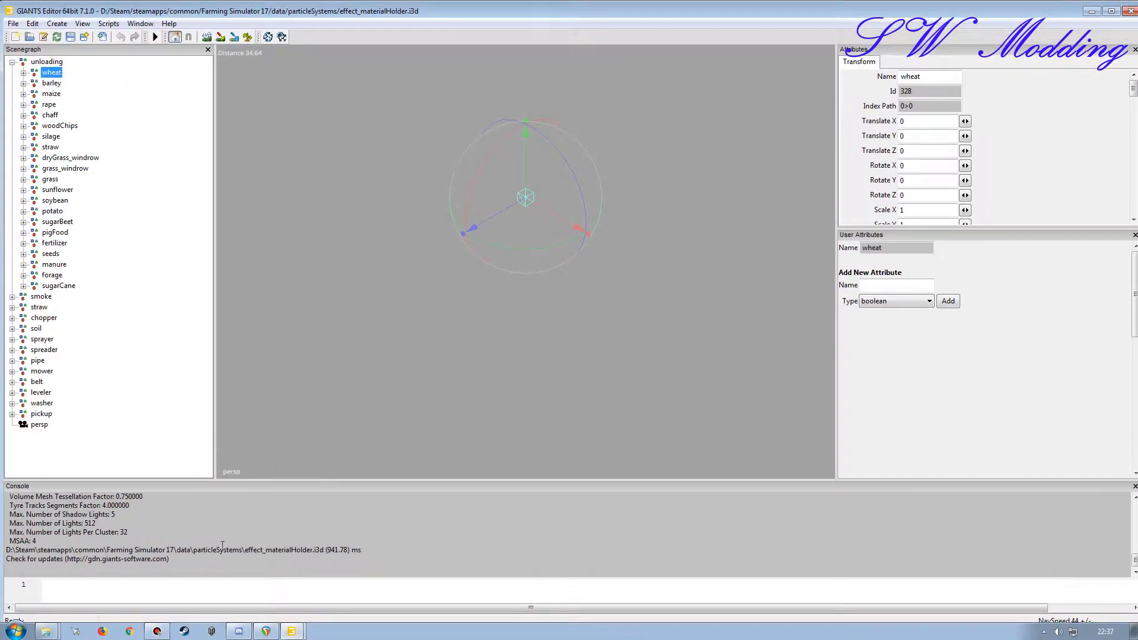
double_click(288, 10)
mouse_move(291, 631)
click(292, 611)
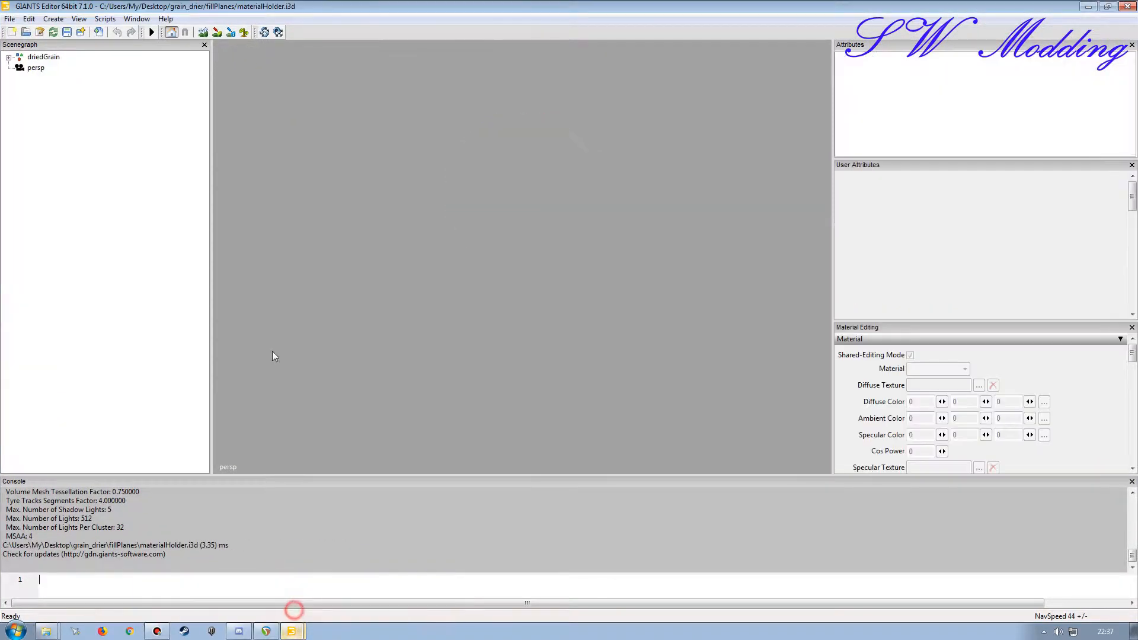
double_click(227, 9)
drag(271, 15, 367, 20)
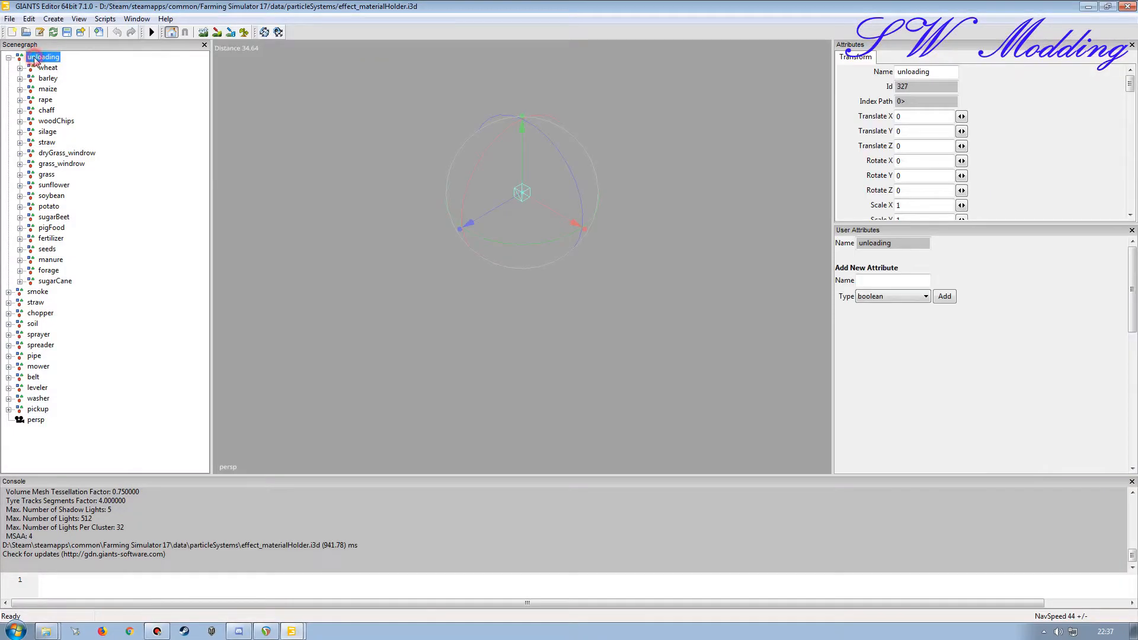
Step: In effect_materialHolder, collapse the unloading group and review the smoke, pipe and leveler groups
click(39, 58)
click(9, 58)
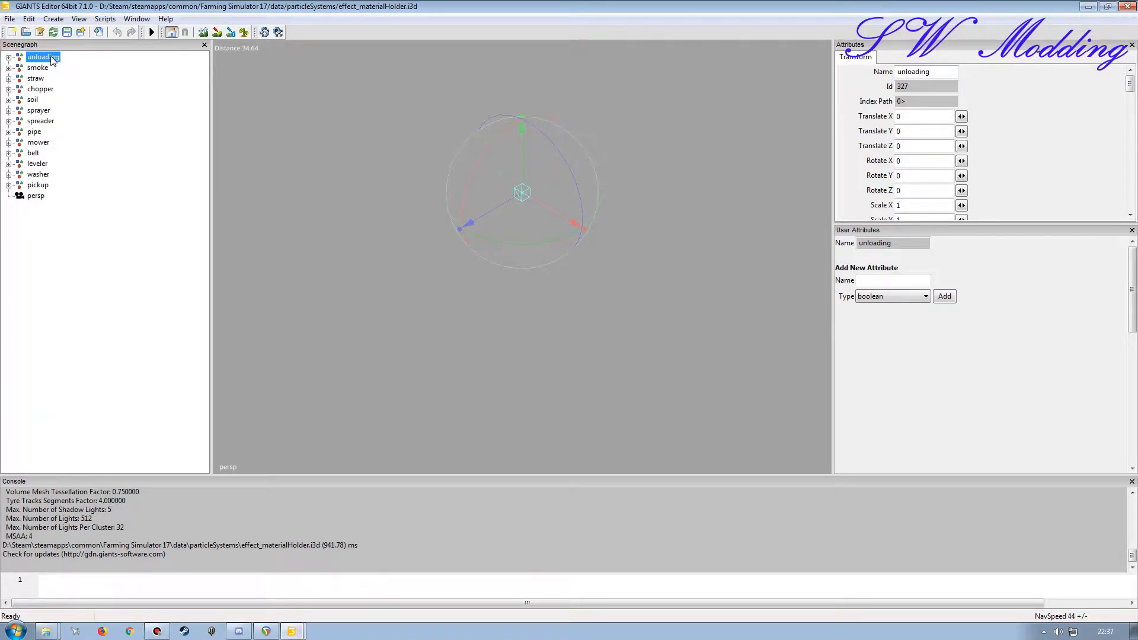
click(38, 69)
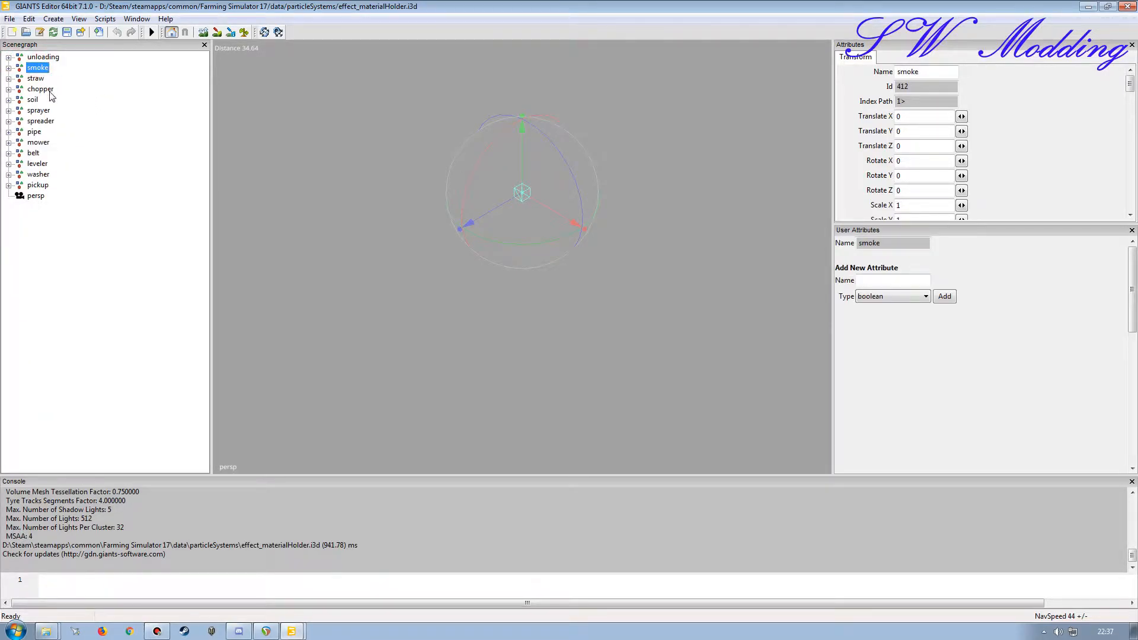
click(34, 132)
click(39, 163)
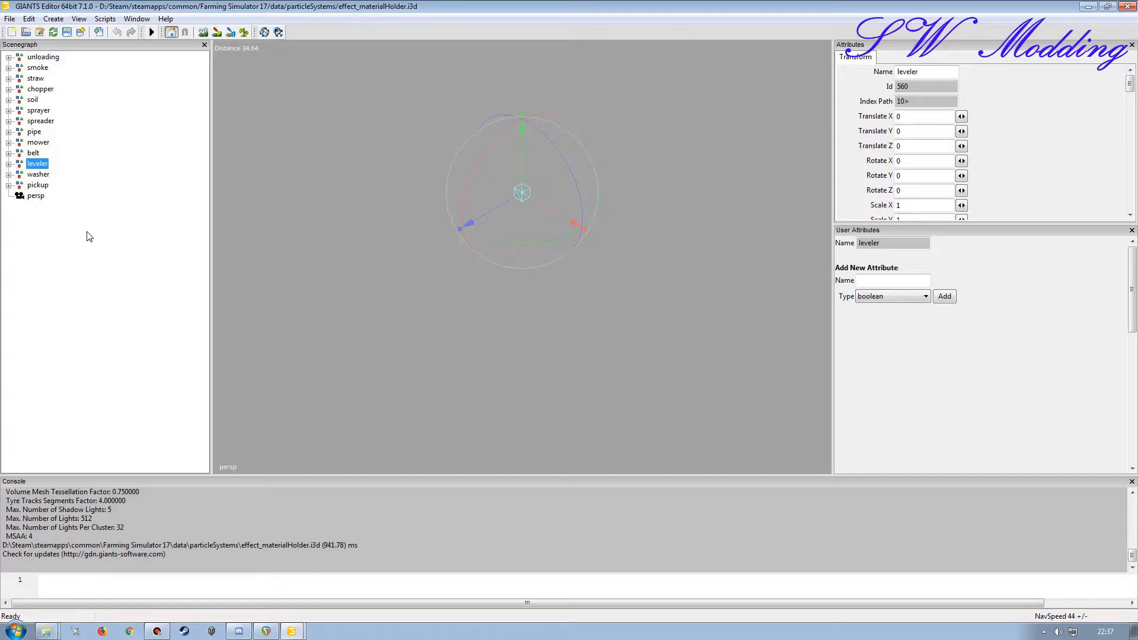
Step: Switch to the materialHolder.i3d editor and check the contents of its driedGrain group
click(292, 631)
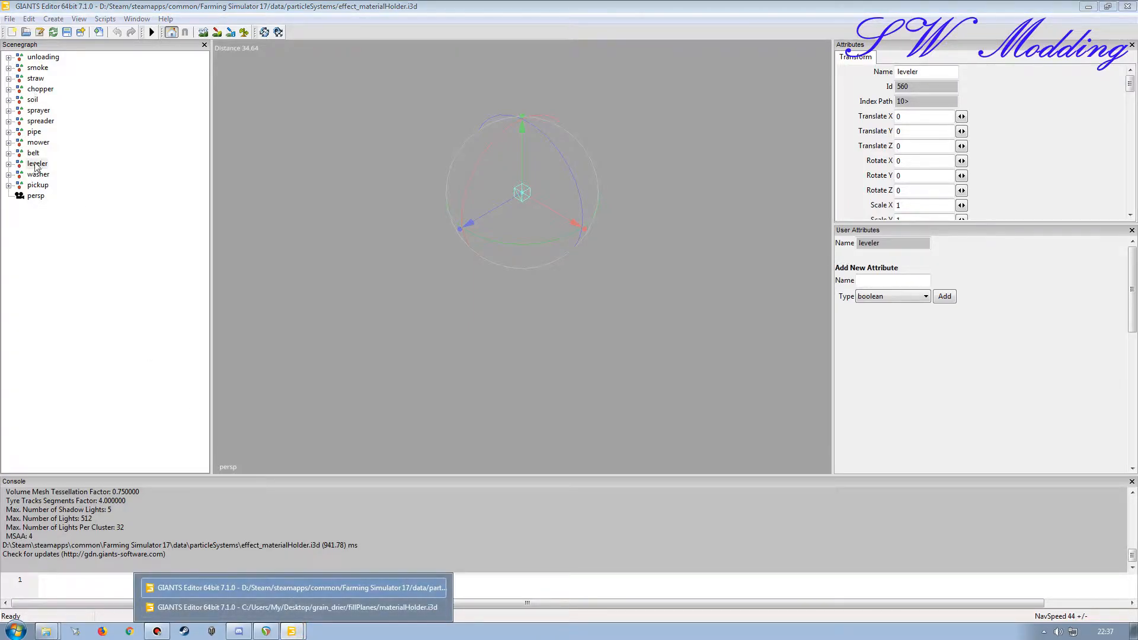
click(290, 607)
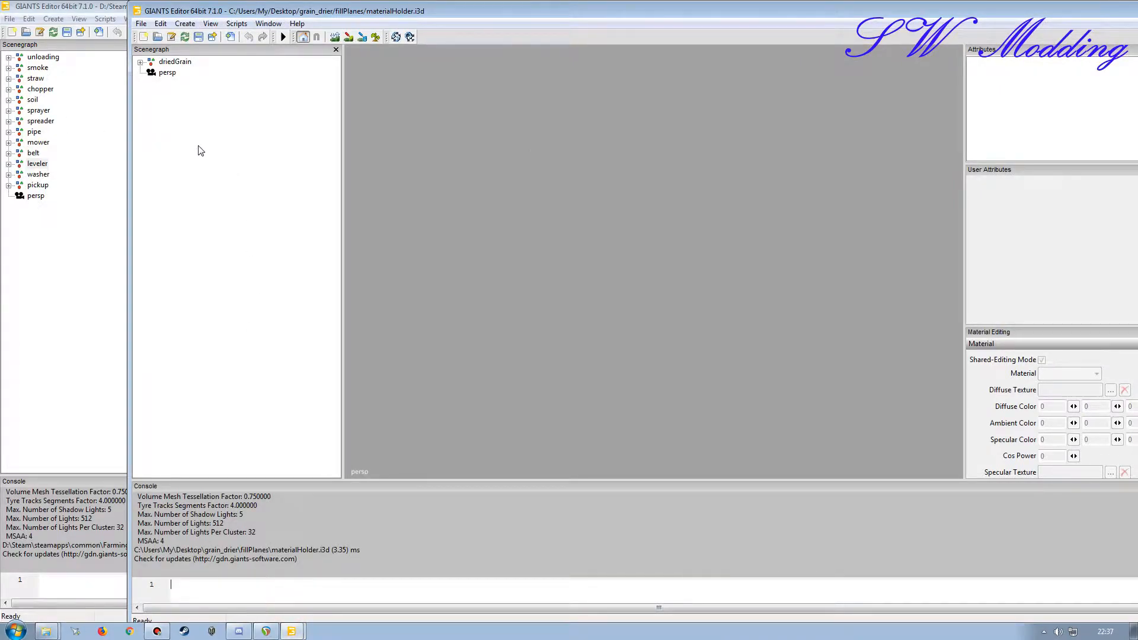
click(141, 62)
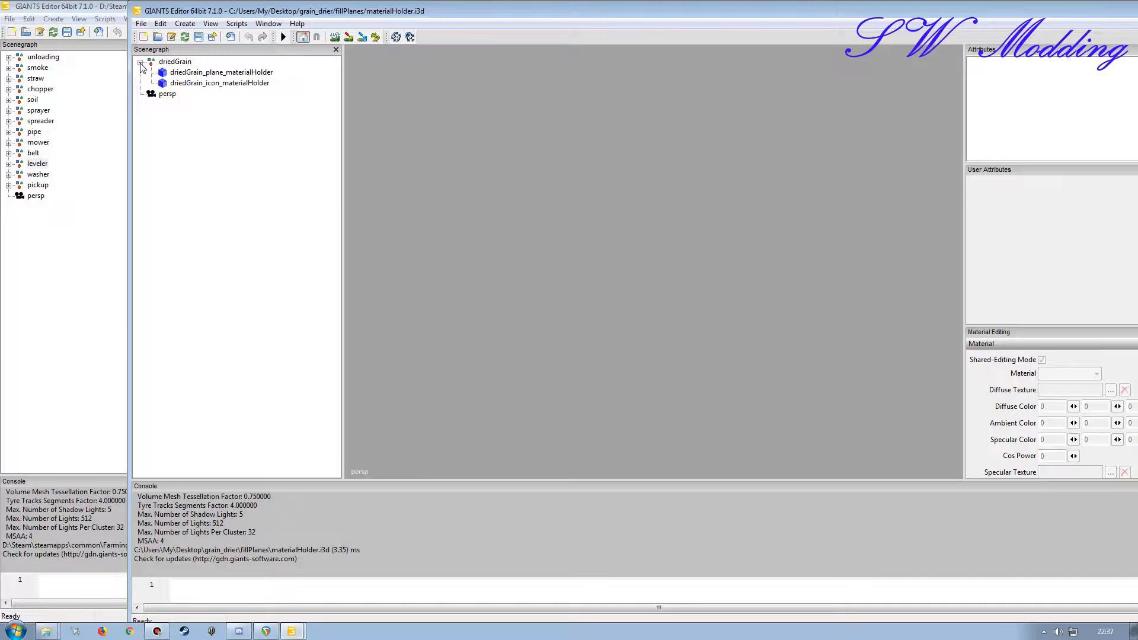
click(141, 62)
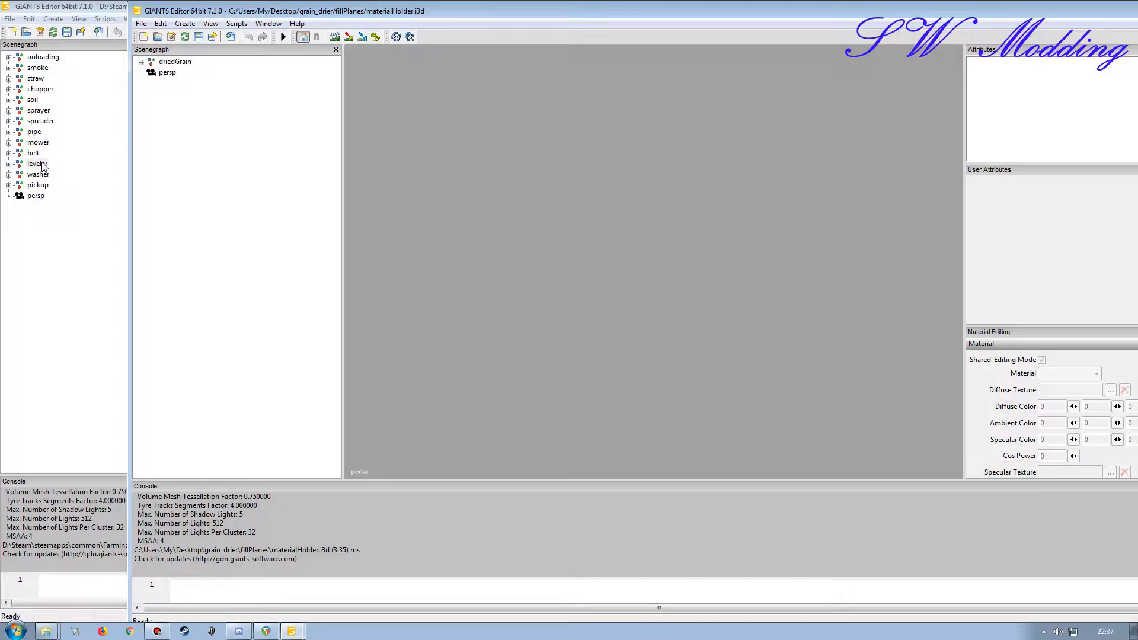
Step: Create five new transform groups in the materialHolder.i3d scene
click(185, 23)
click(195, 38)
click(185, 24)
click(196, 37)
click(185, 23)
click(196, 38)
click(185, 24)
click(195, 37)
click(185, 24)
click(195, 37)
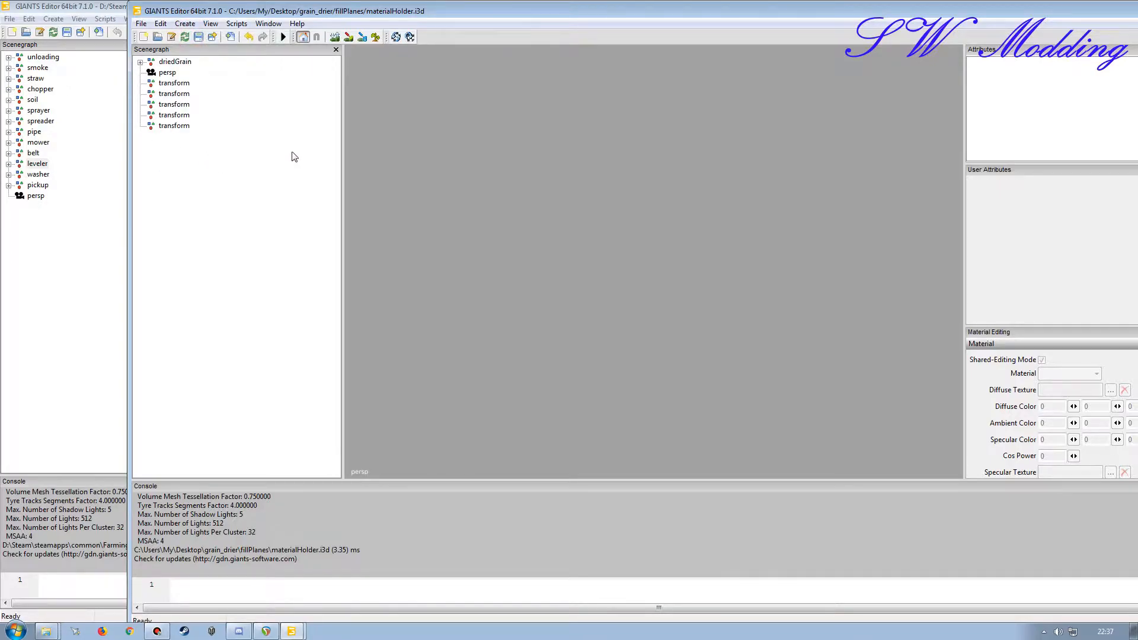
Step: Narrow the materialHolder editor window and place it beside the effect_materialHolder scenegraph with its attributes fully visible
drag(913, 16, 822, 38)
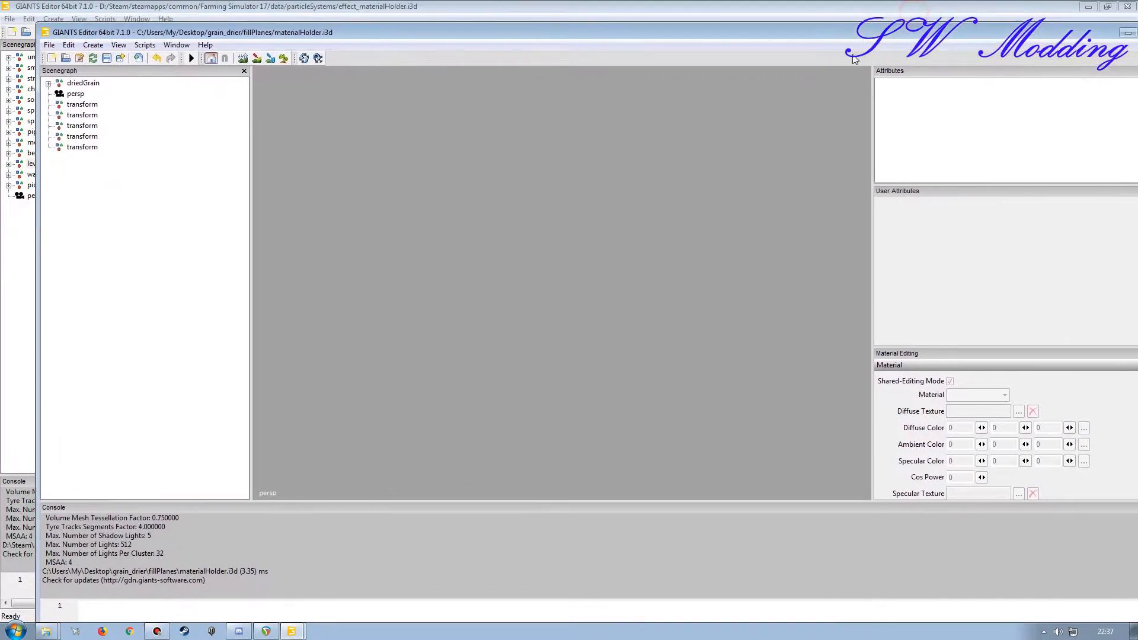
drag(40, 144, 414, 145)
drag(601, 32, 391, 23)
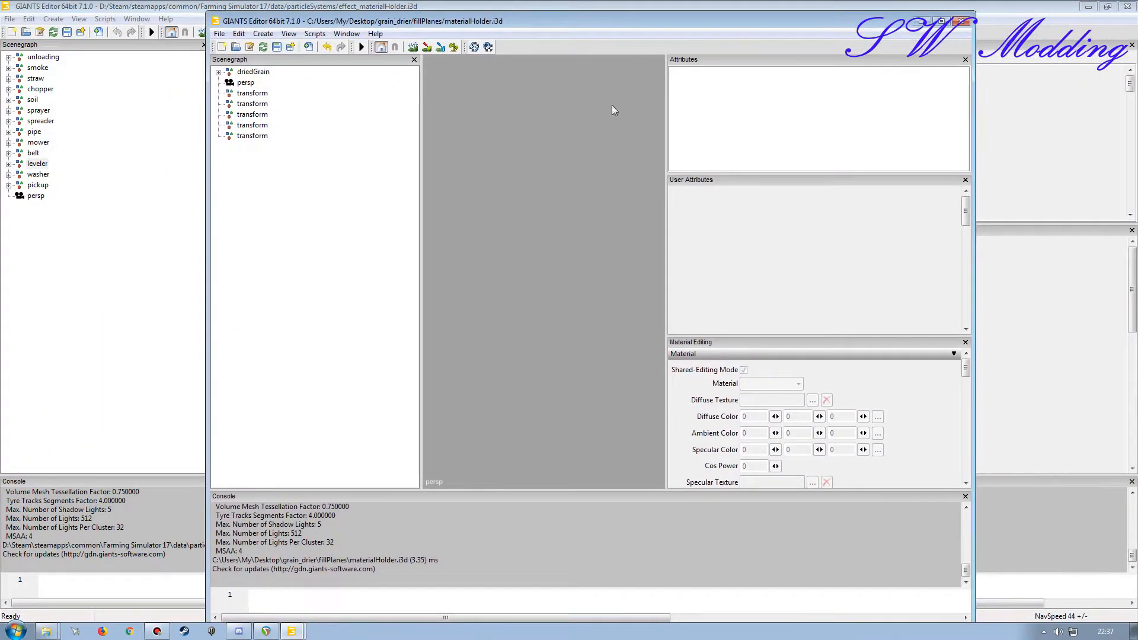
Step: Rename the first new transform group to unloading
click(253, 93)
double_click(776, 85)
text(unloading)
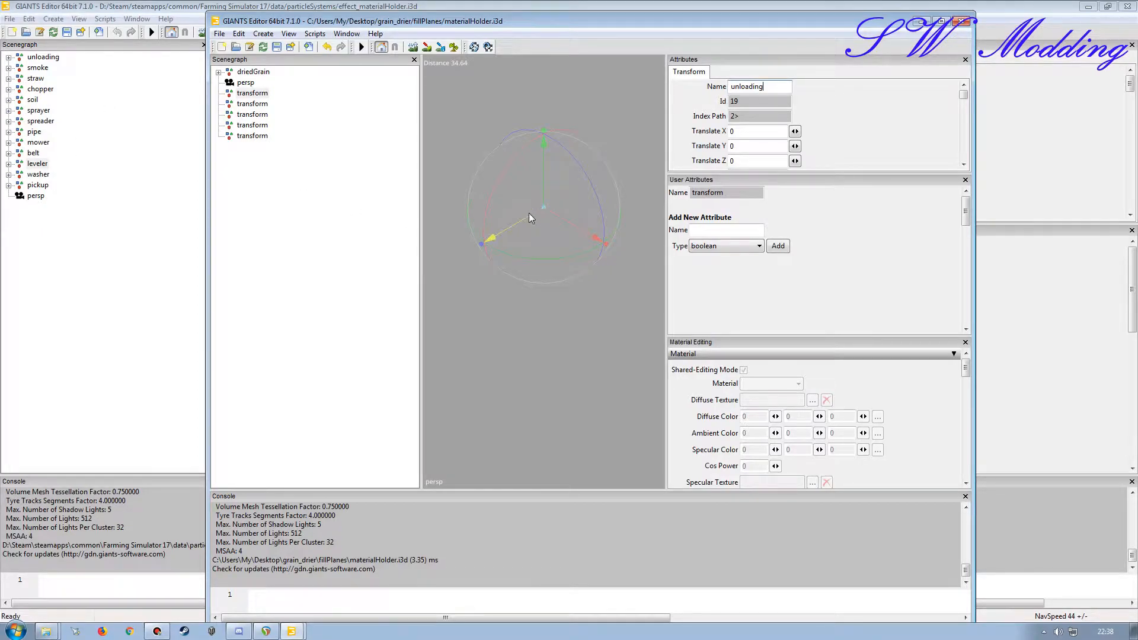
key(Return)
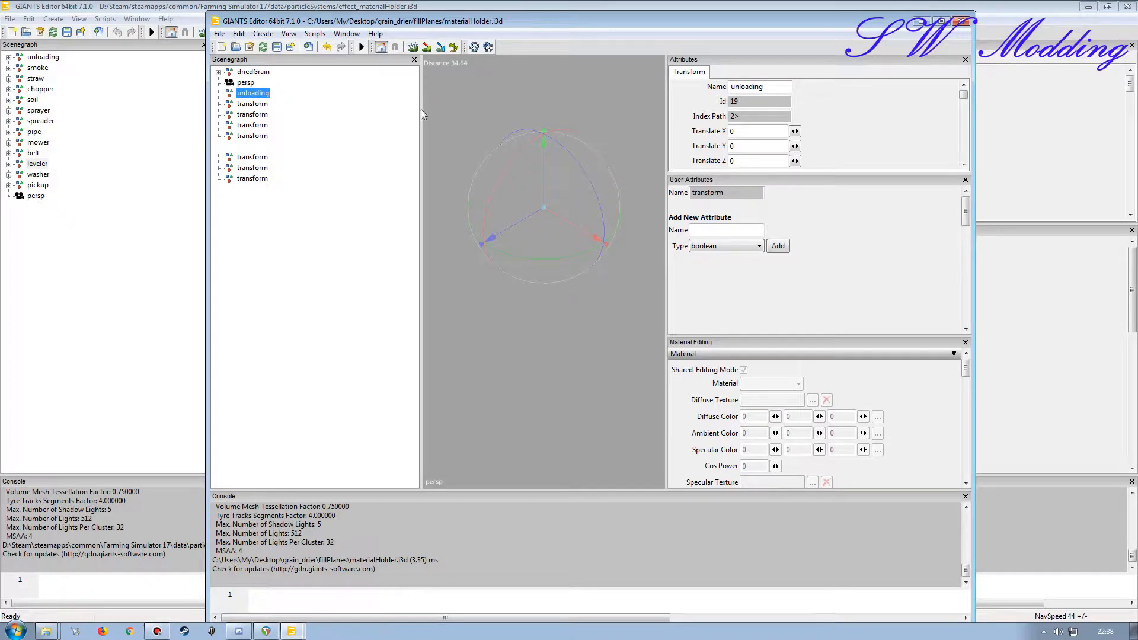
Step: Rename the second new transform group to smoke and the third to pipe
click(252, 104)
text(smoke)
key(Return)
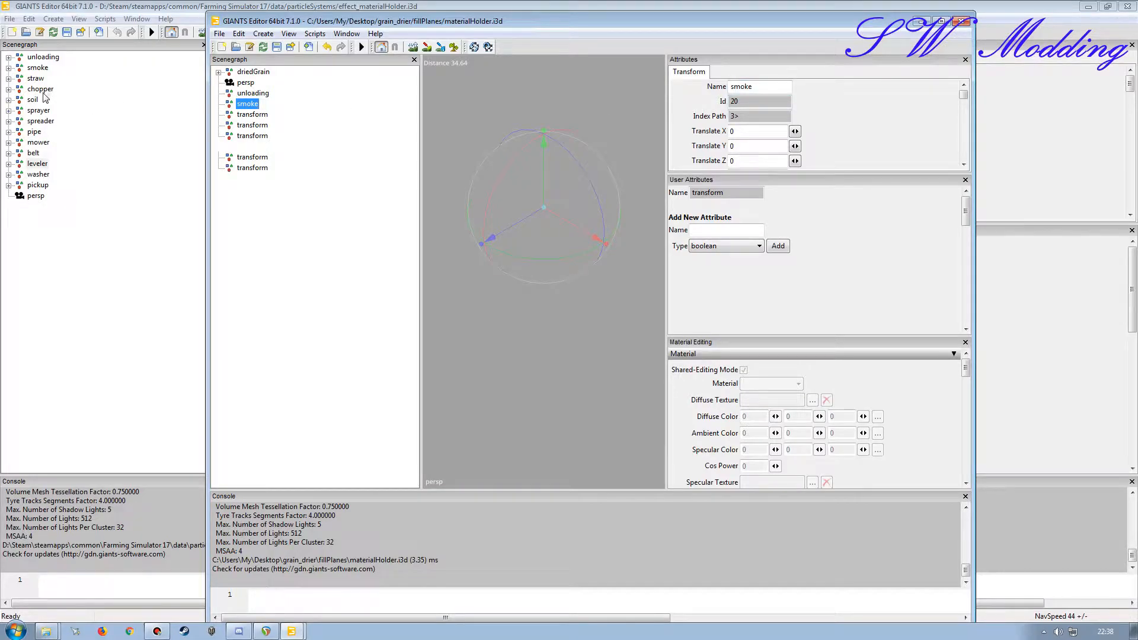
click(255, 115)
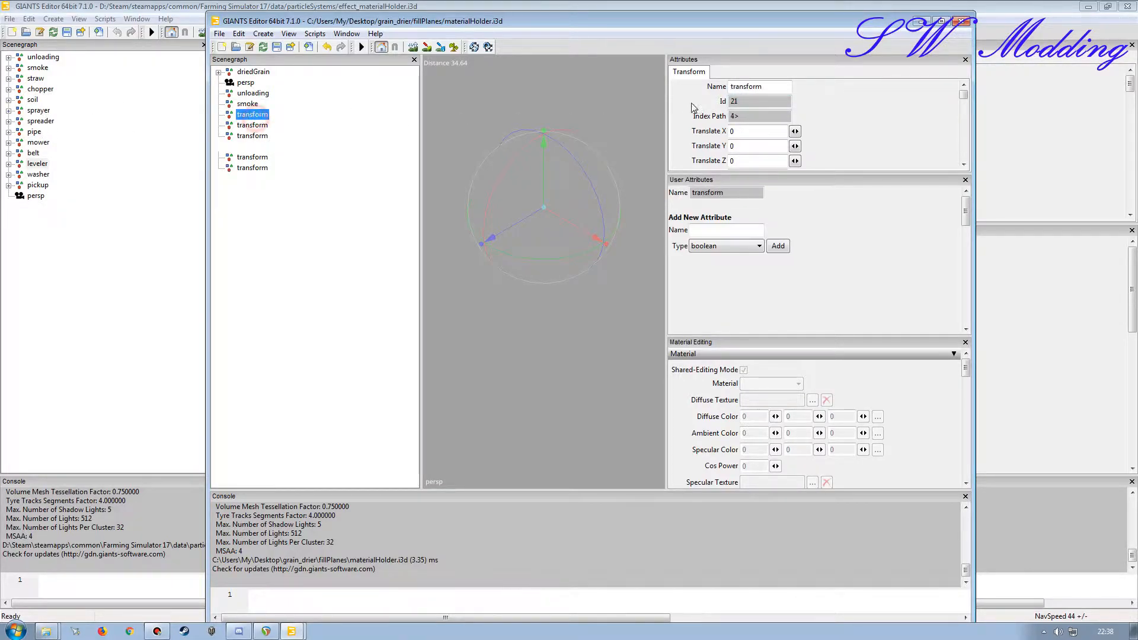
double_click(770, 87)
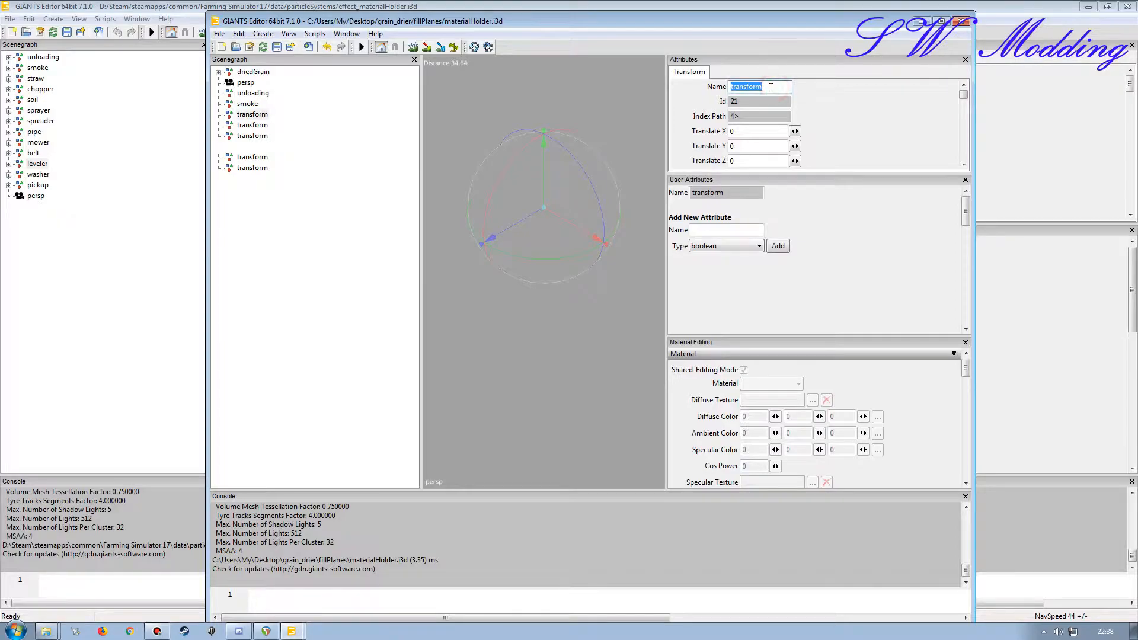
text(pipe)
key(Return)
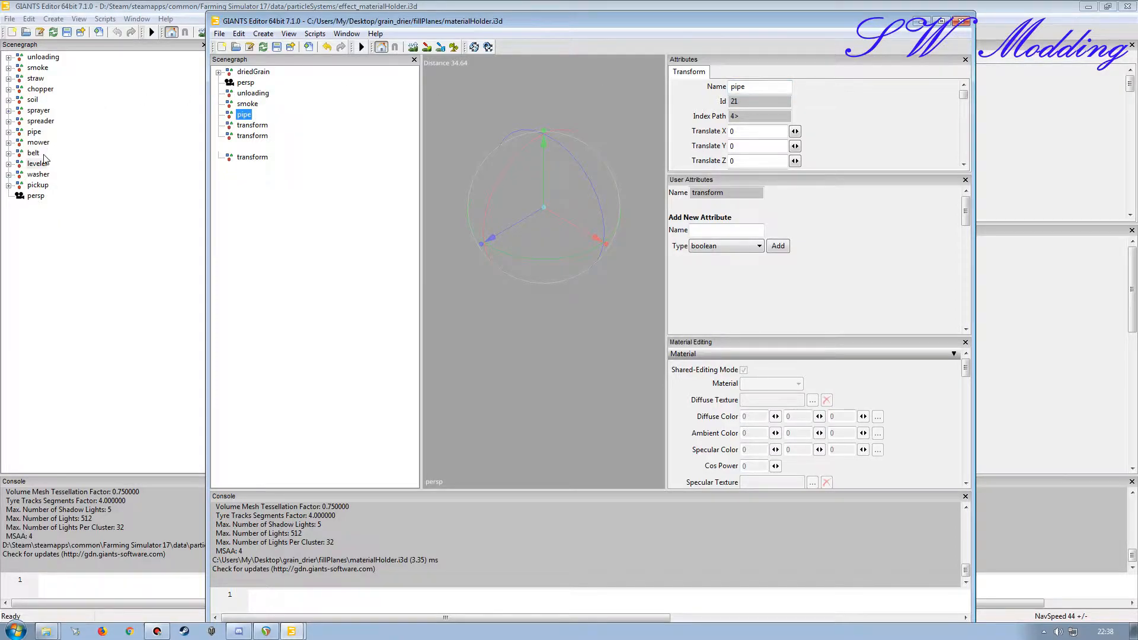
Step: Rename the fourth new transform group to belt and the fifth to leveler
click(255, 125)
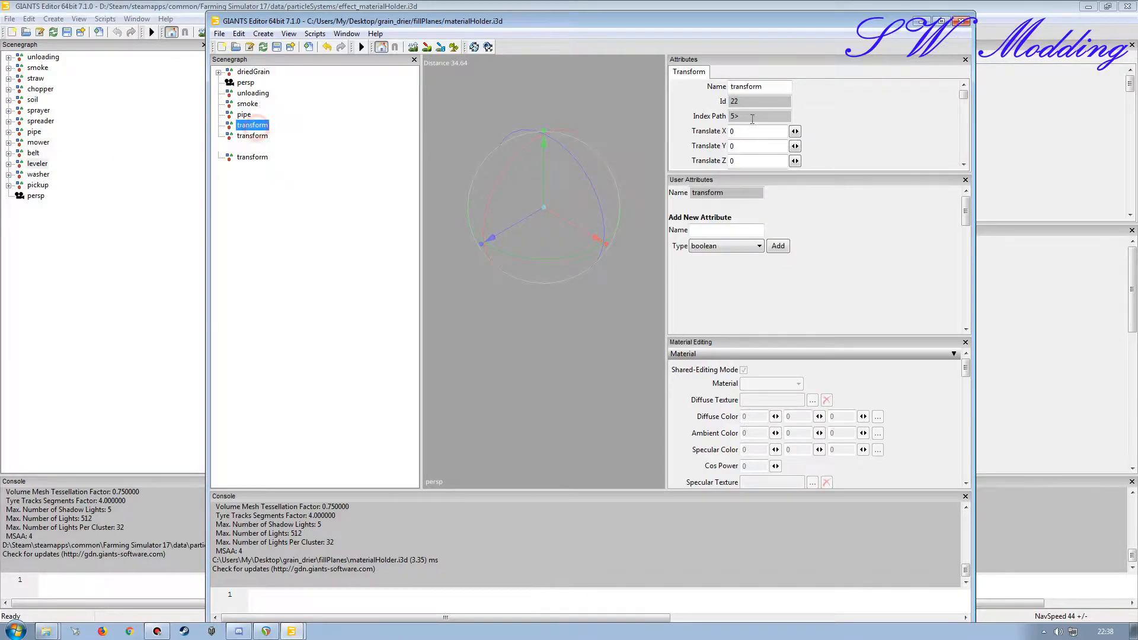
double_click(780, 88)
text(b)
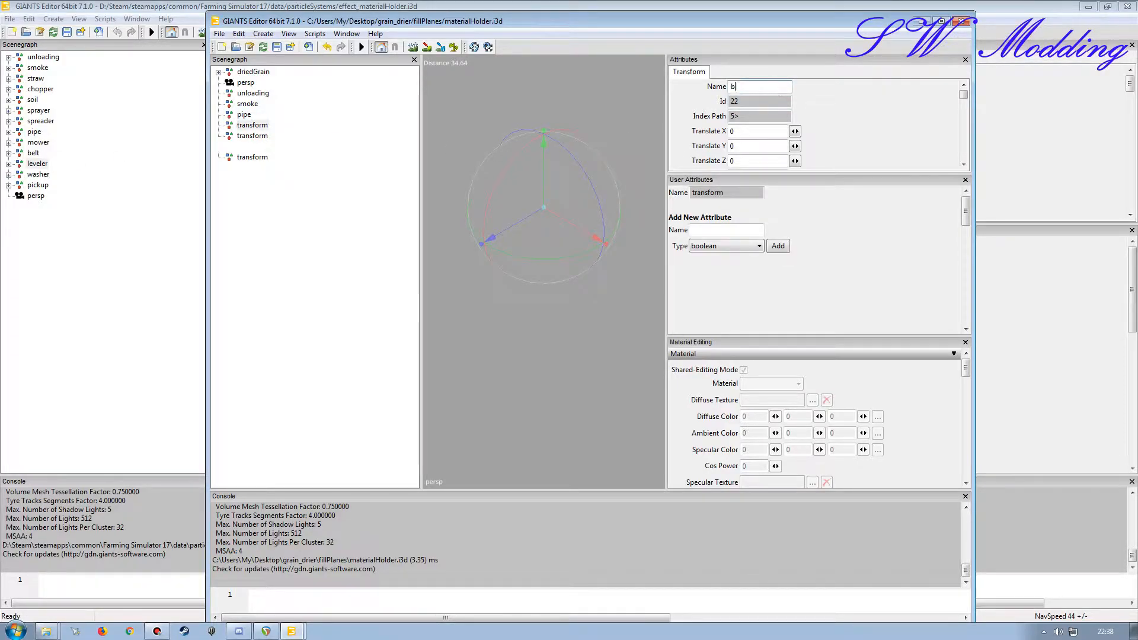
text(elt)
key(Return)
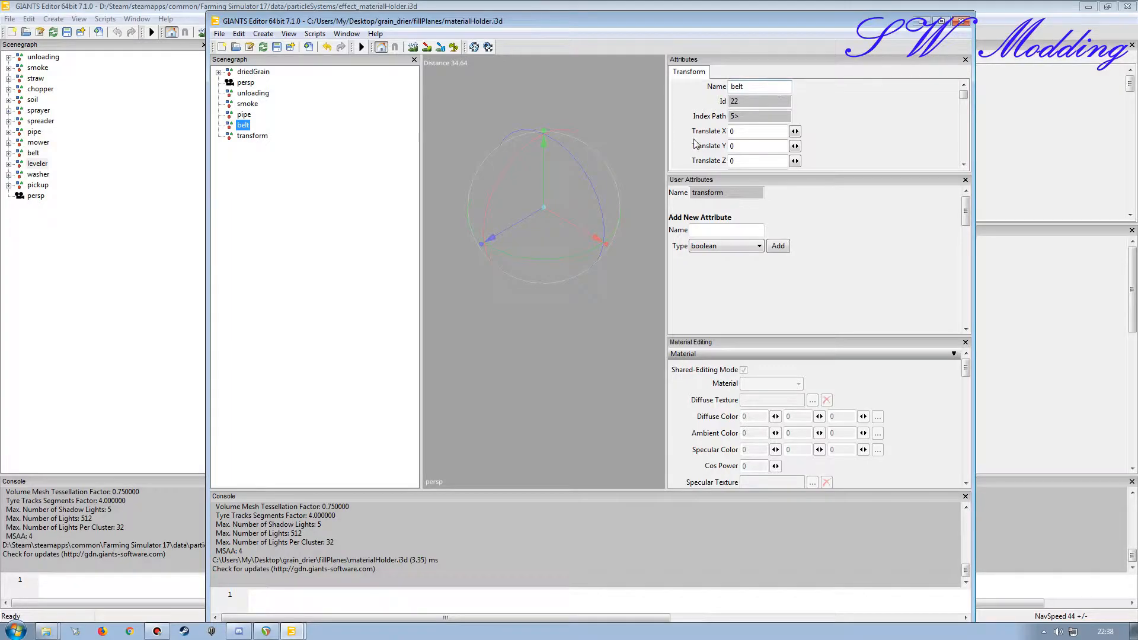
click(255, 137)
double_click(780, 88)
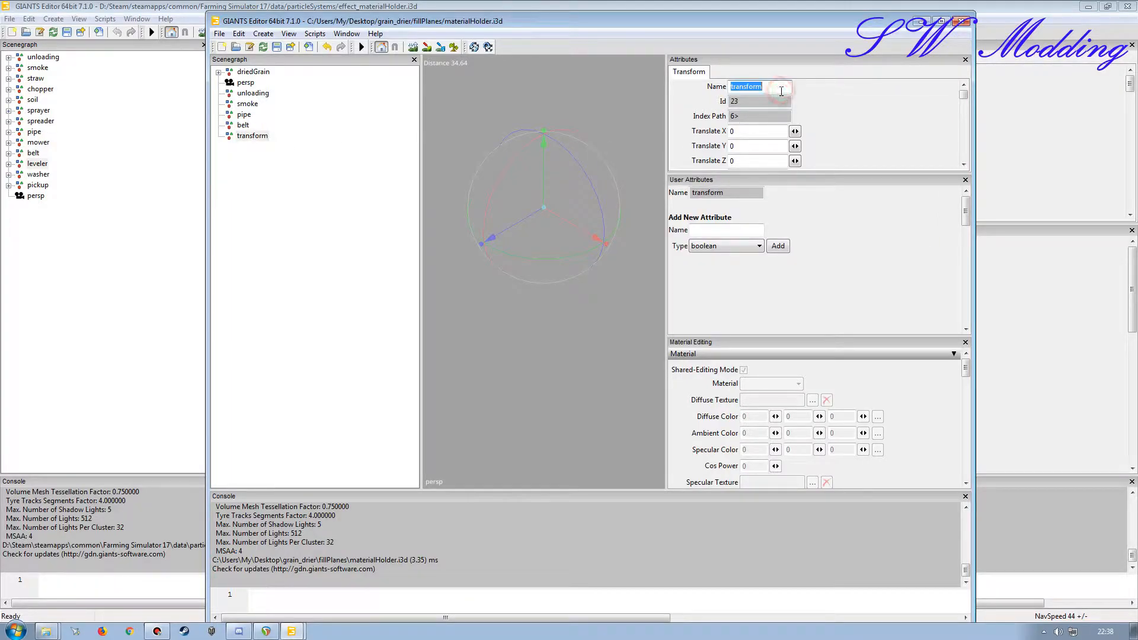
text(leveler)
key(Tab)
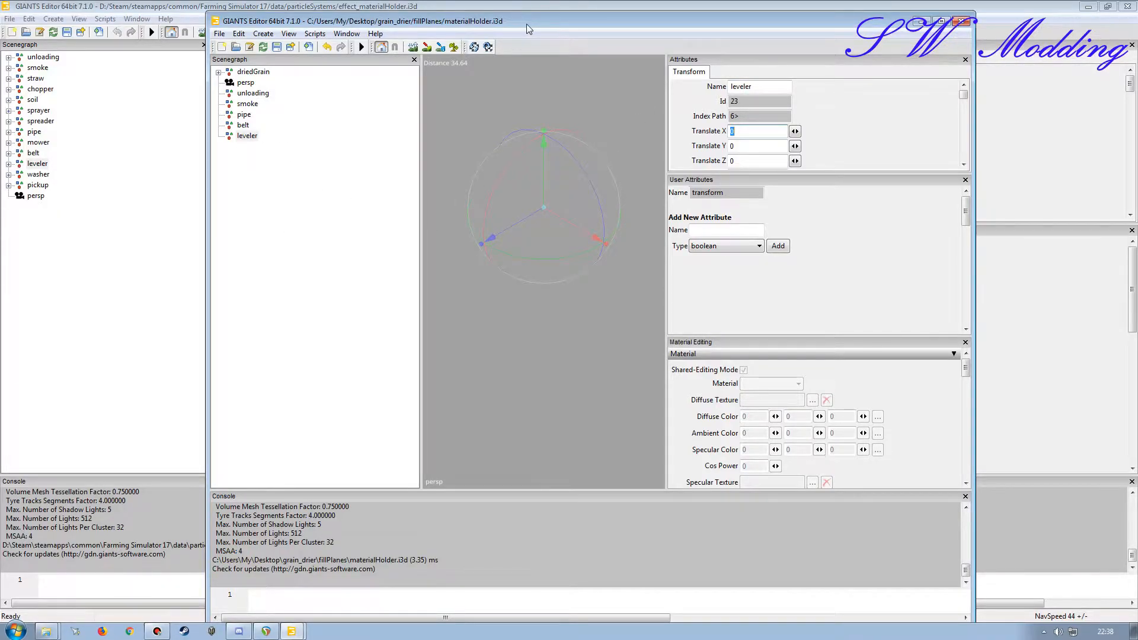
Step: Maximize the materialHolder editor and check its new groups against those in effect_materialHolder.i3d
drag(529, 29, 500, 0)
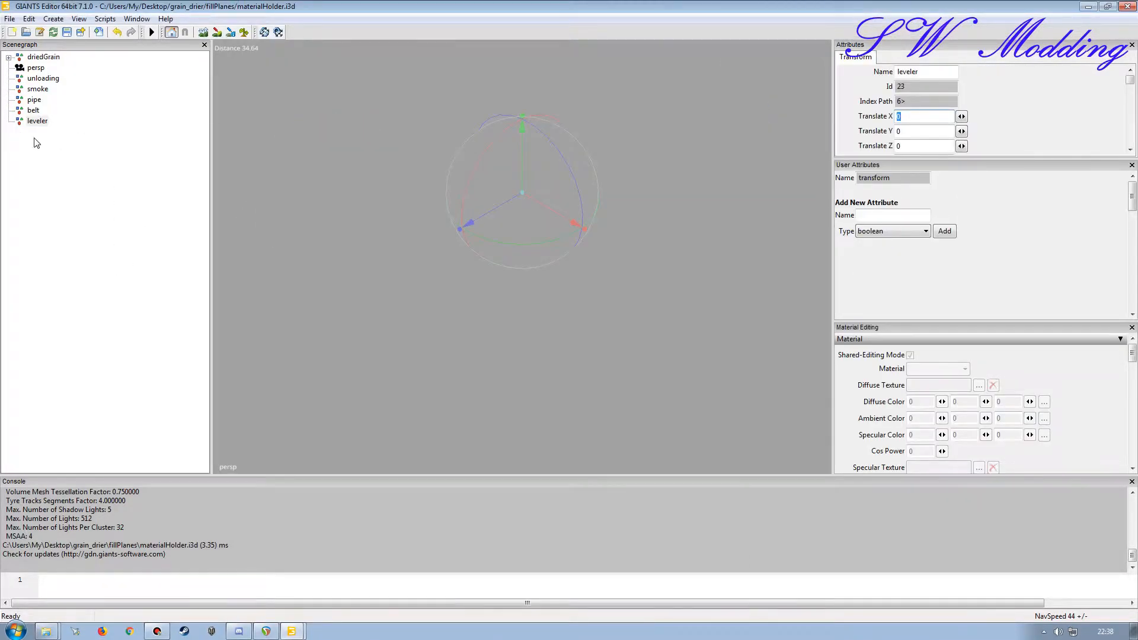
click(30, 111)
click(35, 122)
click(38, 89)
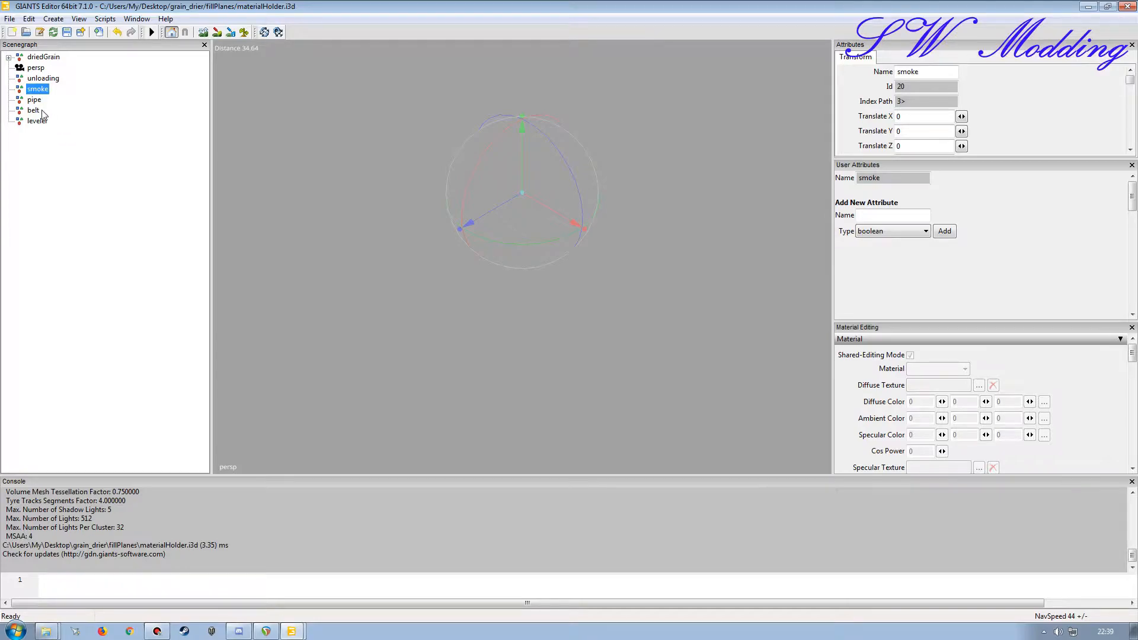
click(44, 80)
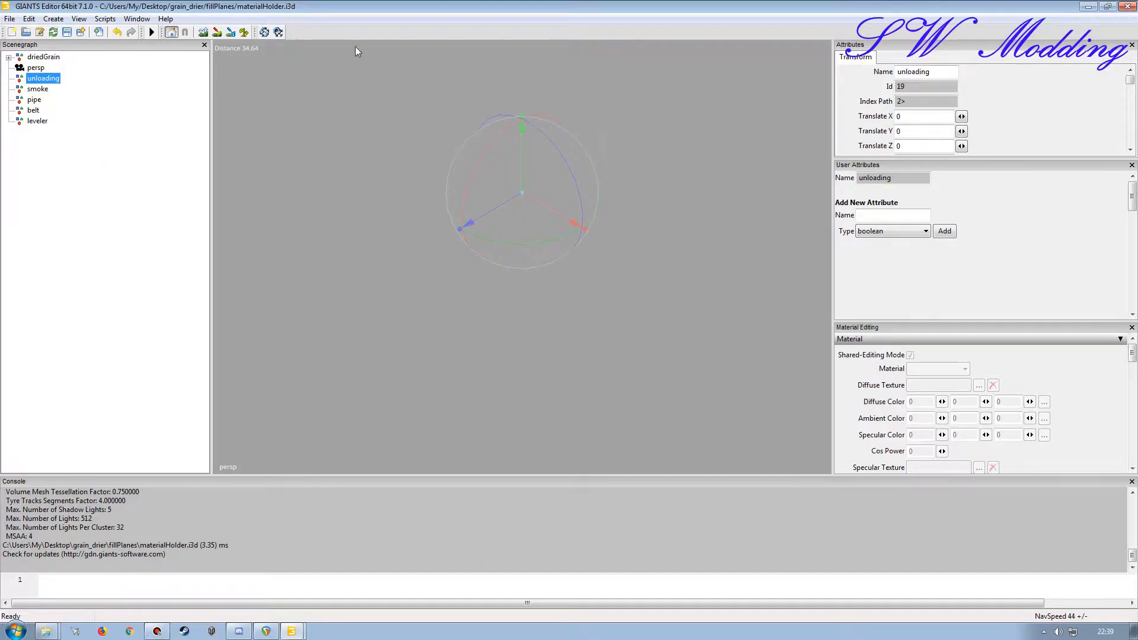
double_click(364, 12)
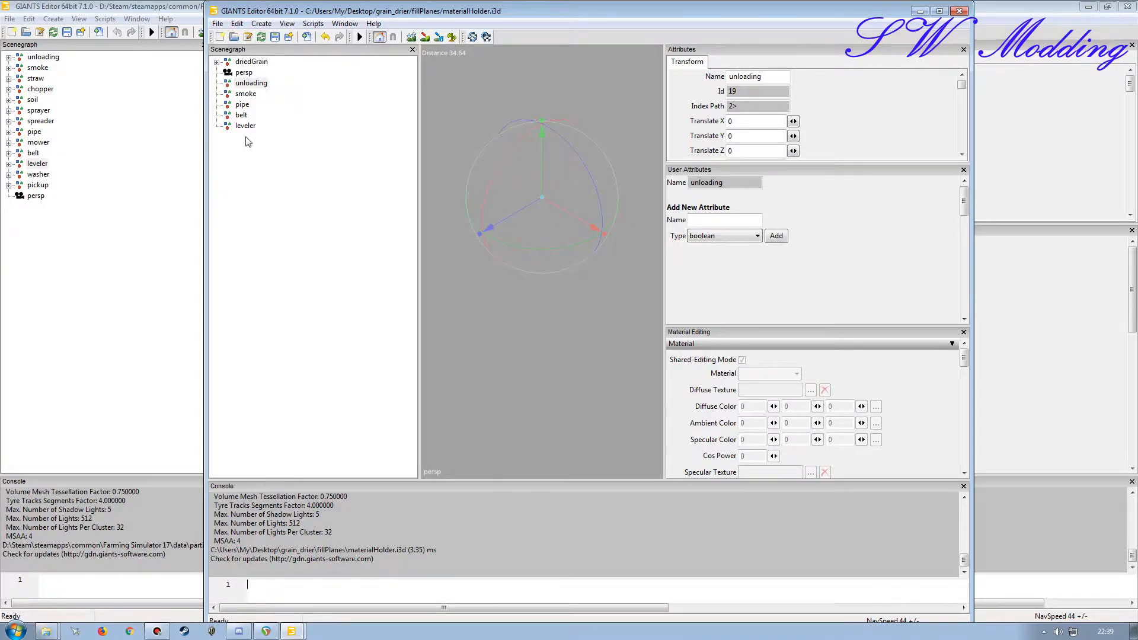
double_click(433, 12)
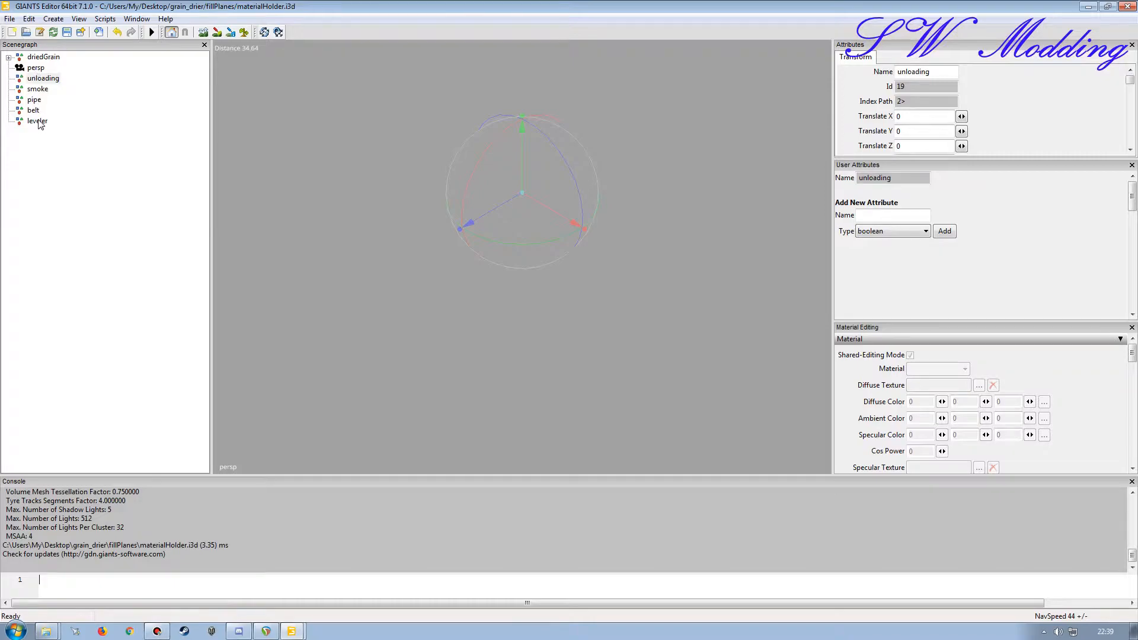
Step: Move the persp camera down the scenegraph until it sits below the leveler group
click(37, 68)
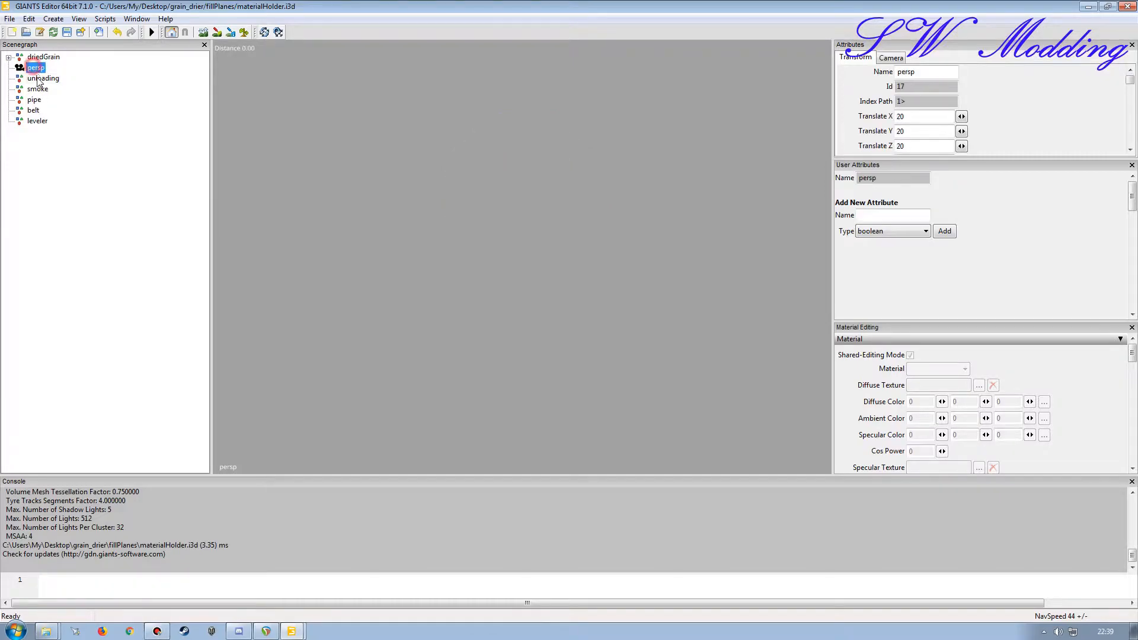
right_click(38, 70)
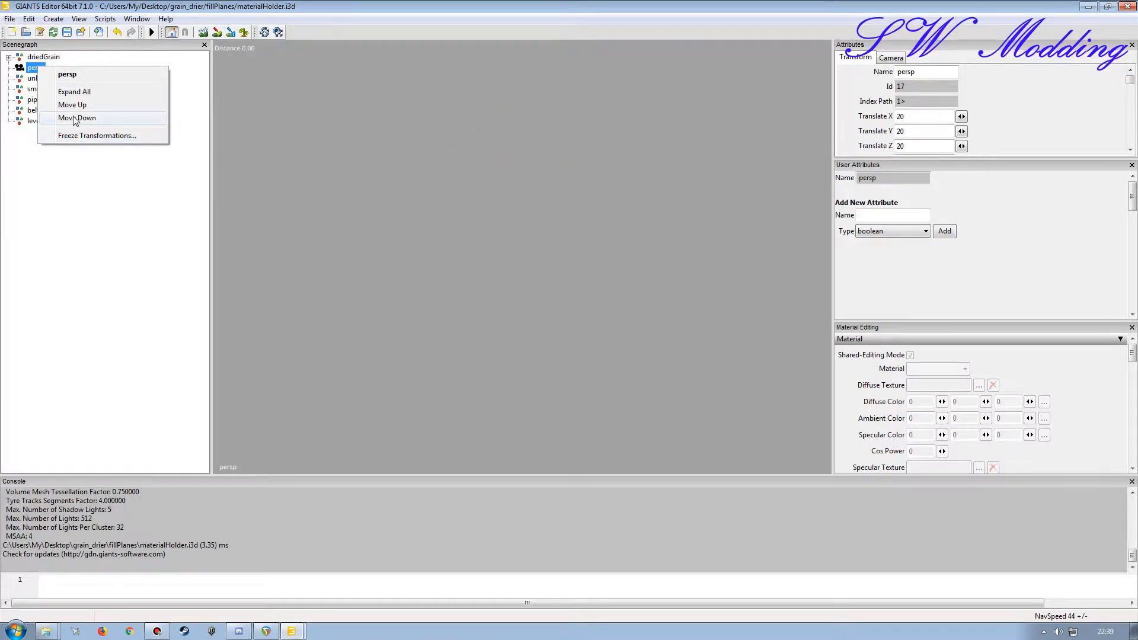
click(68, 114)
right_click(37, 79)
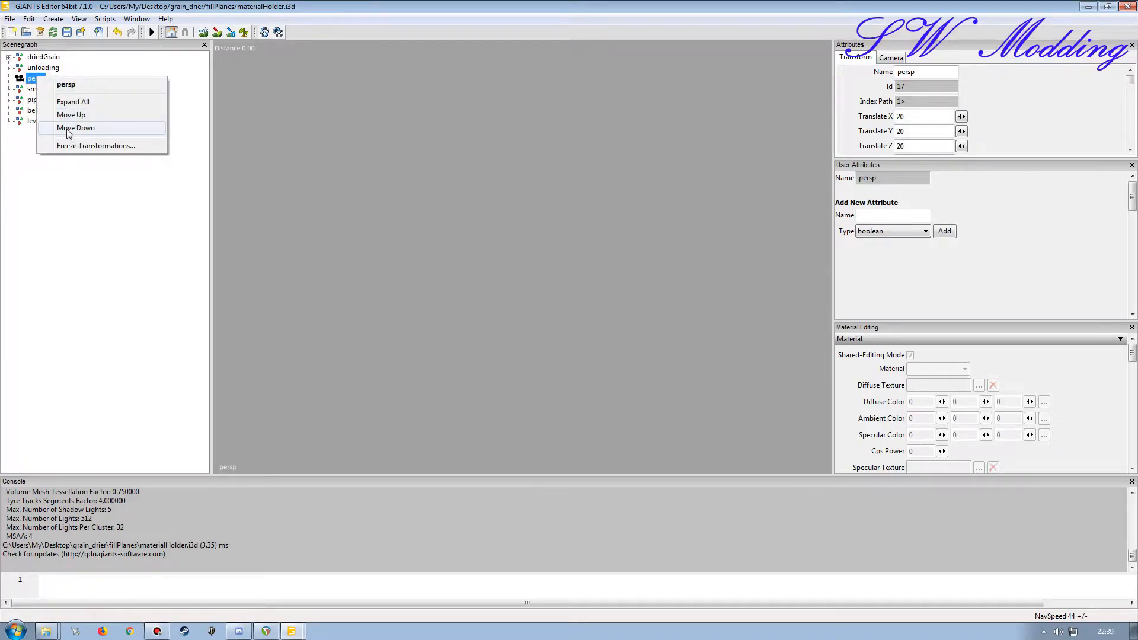
click(70, 133)
right_click(35, 89)
click(73, 143)
right_click(36, 98)
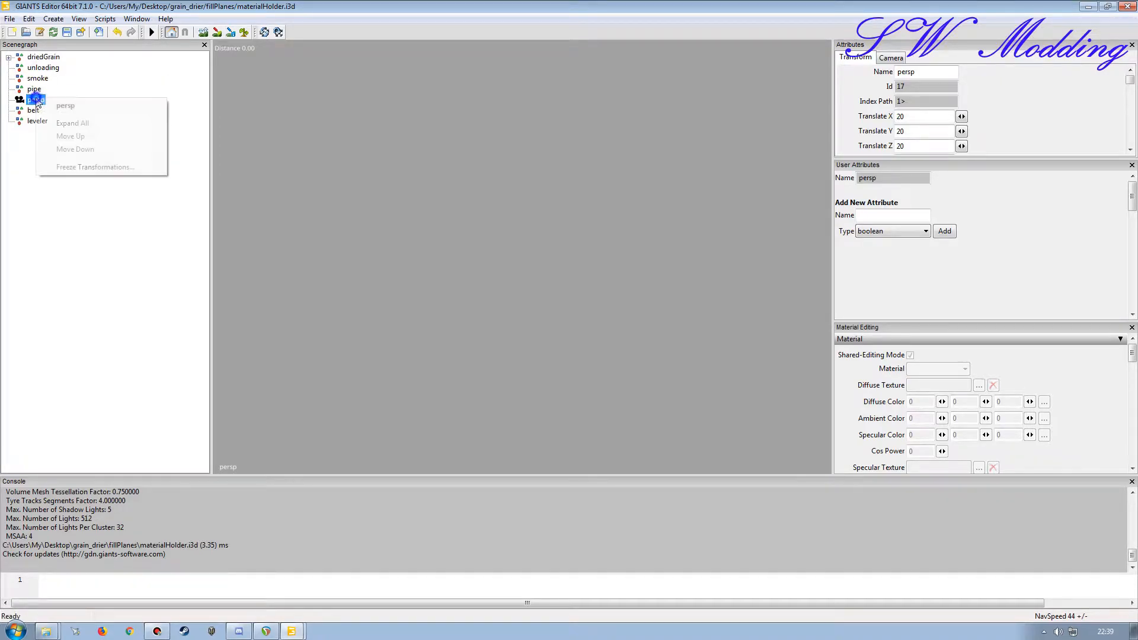
click(68, 147)
right_click(36, 110)
click(69, 161)
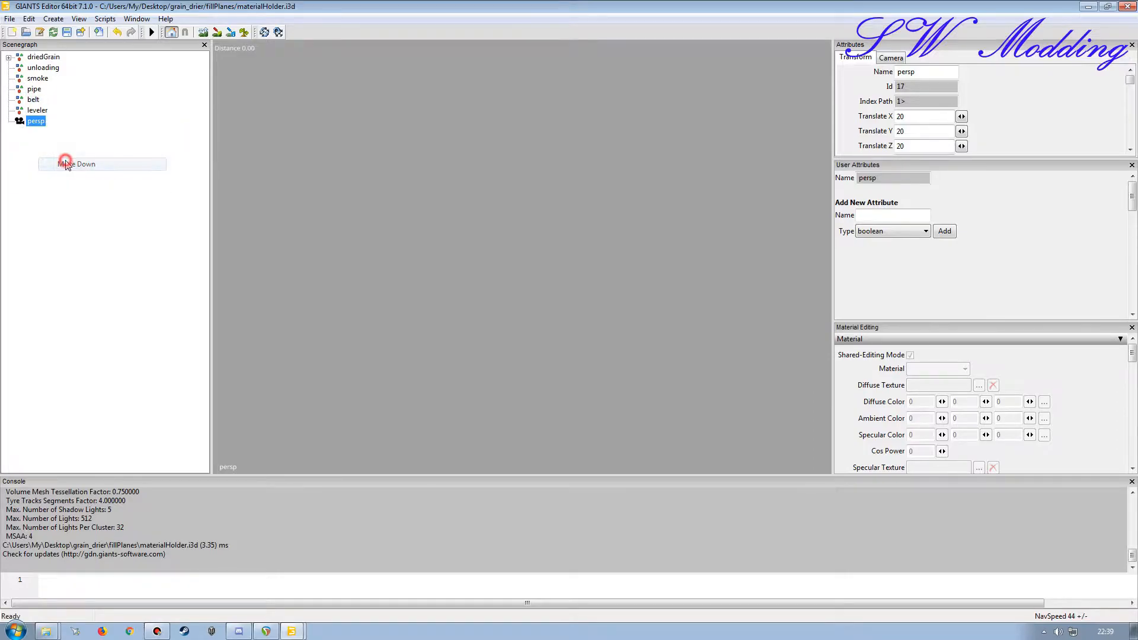
Step: Review the group order in materialHolder.i3d from driedGrain through unloading, smoke, pipe, belt and leveler to persp
double_click(185, 10)
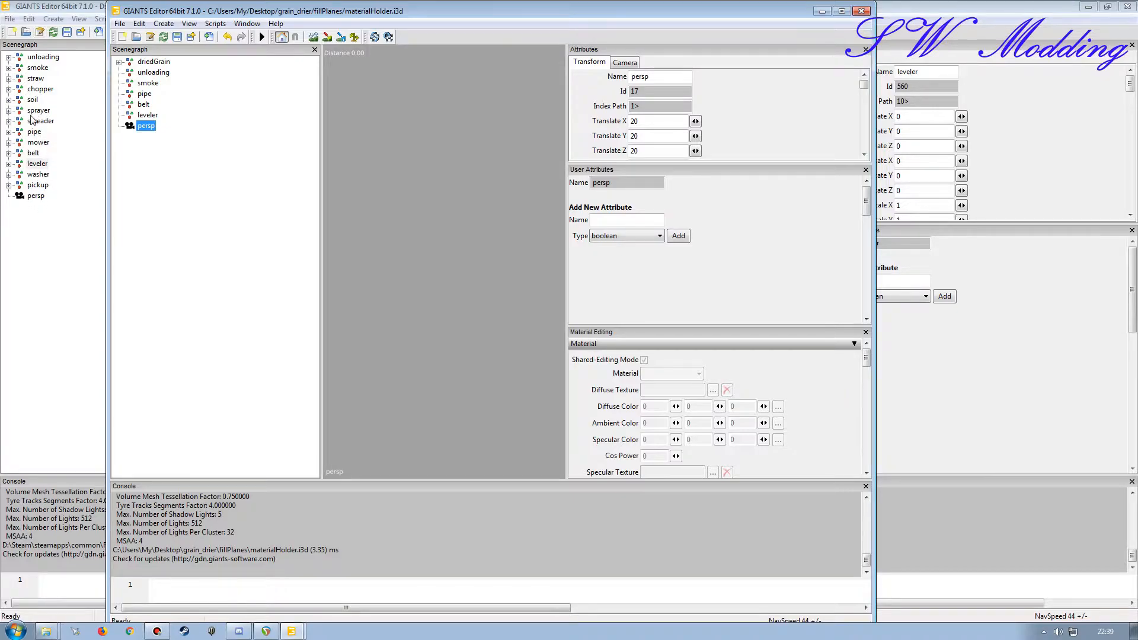
double_click(329, 11)
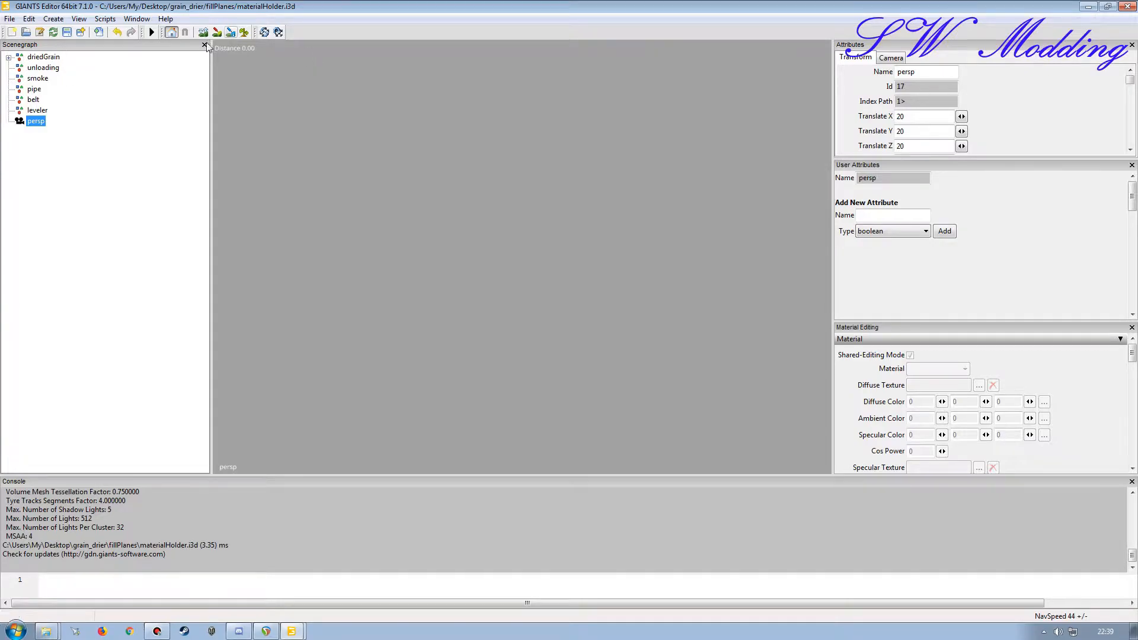
click(42, 57)
click(40, 68)
click(38, 78)
click(35, 89)
click(35, 100)
click(36, 111)
click(32, 123)
click(43, 67)
click(38, 78)
click(34, 88)
click(33, 99)
click(38, 110)
click(24, 123)
Step: Restore the materialHolder editor to a smaller window beside the effect_materialHolder scenegraph and save the scene
double_click(454, 6)
drag(413, 10, 550, 13)
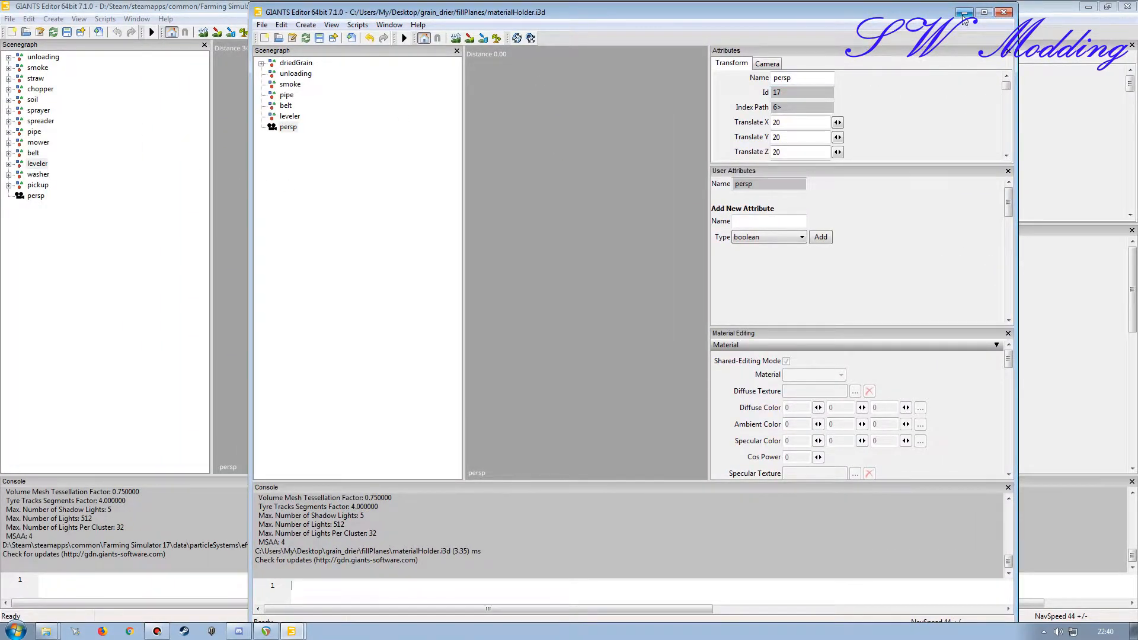
click(320, 38)
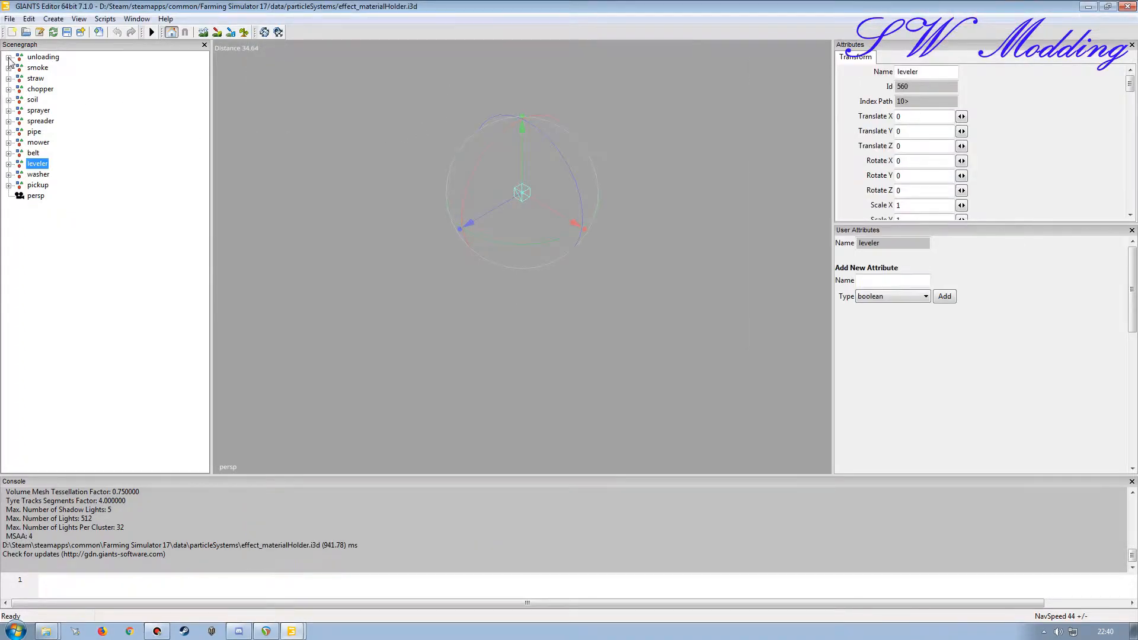
Step: In effect_materialHolder.i3d, expand the unloading and smoke groups and select the wheat entry in each
click(8, 57)
click(47, 68)
click(8, 292)
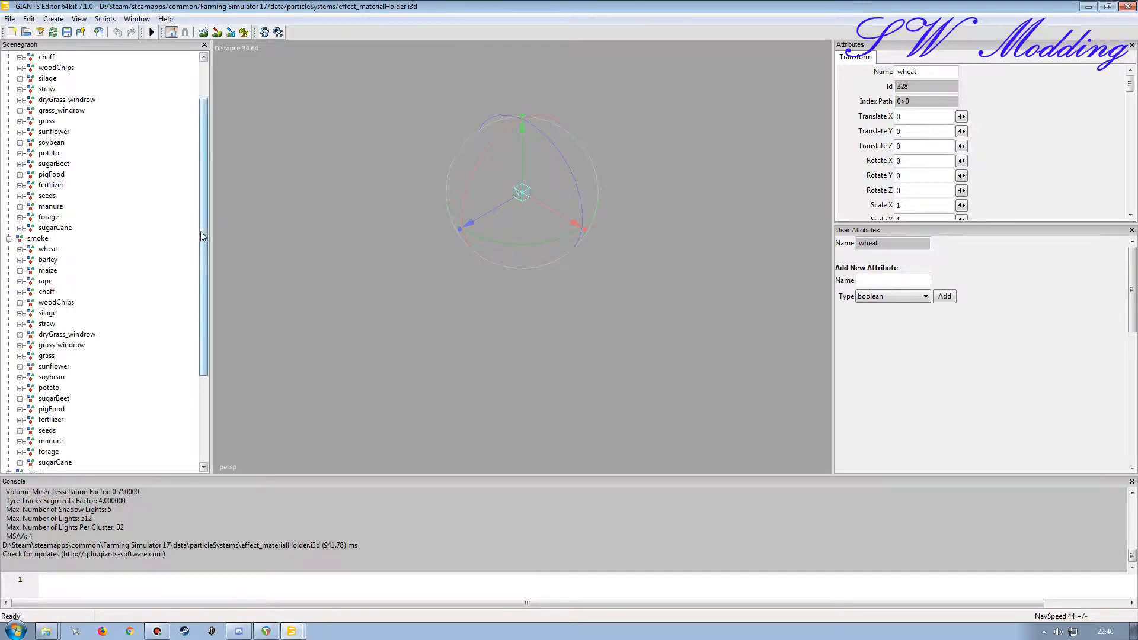
drag(203, 229, 202, 148)
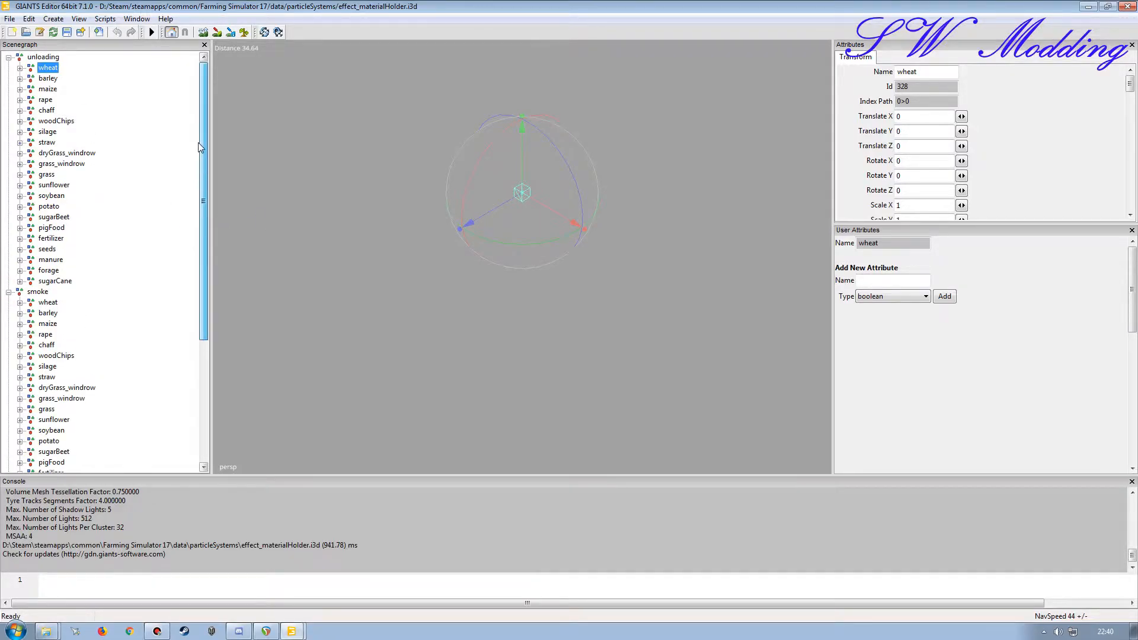
drag(201, 153, 201, 253)
click(48, 153)
drag(203, 303, 203, 324)
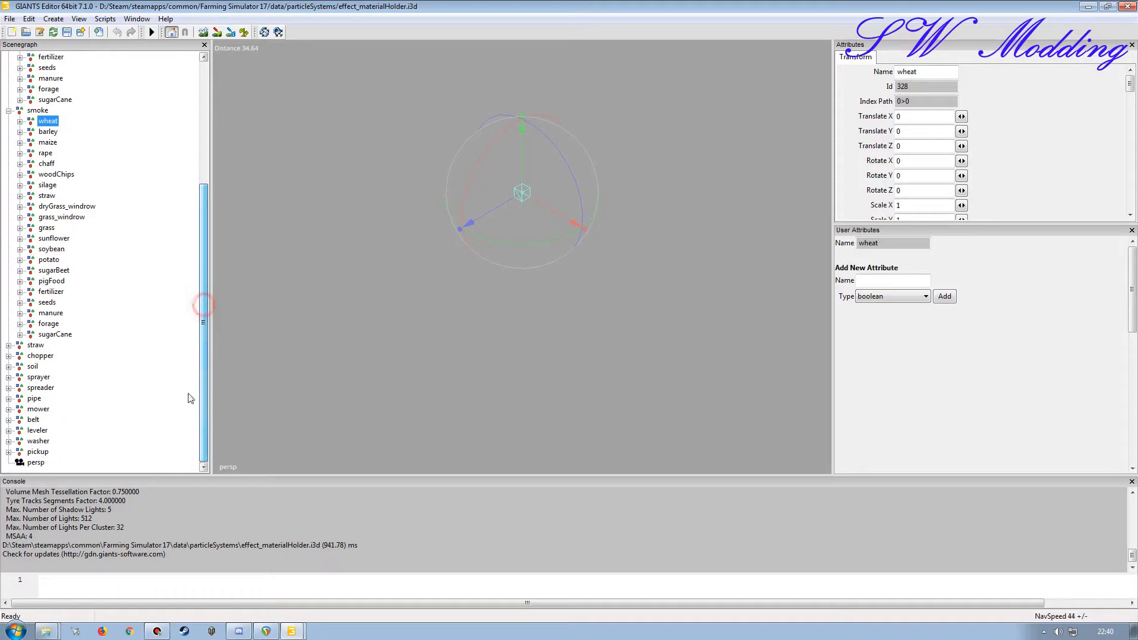
Step: Expand the pipe and belt groups, add their wheat entries to the selection, and expand the leveler group
click(9, 398)
click(36, 252)
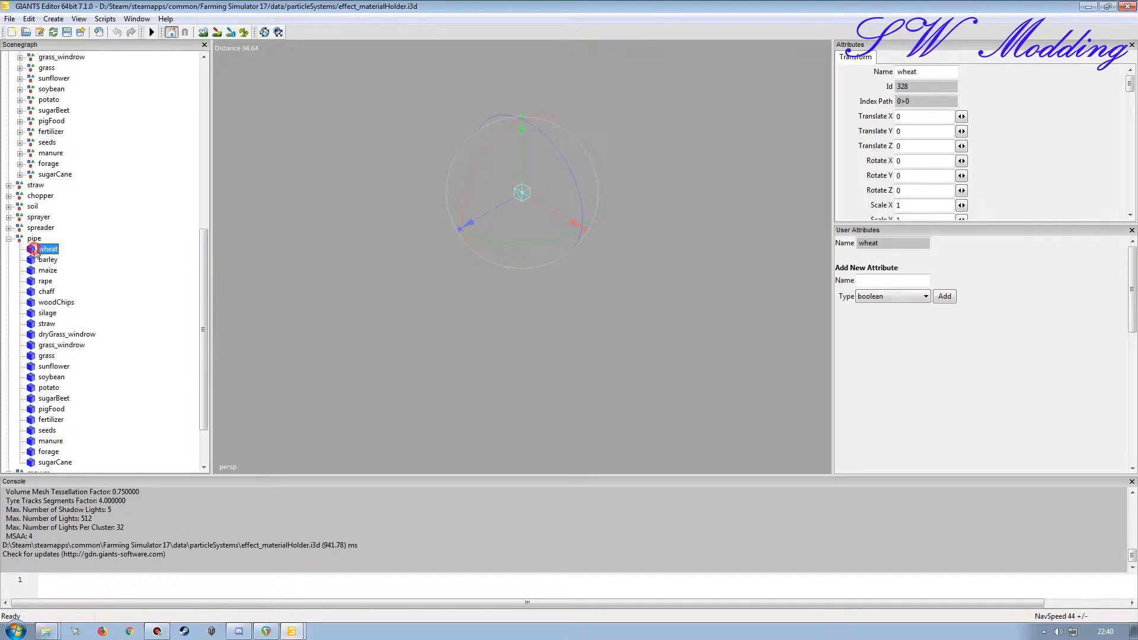
scroll(203, 251, down, 2)
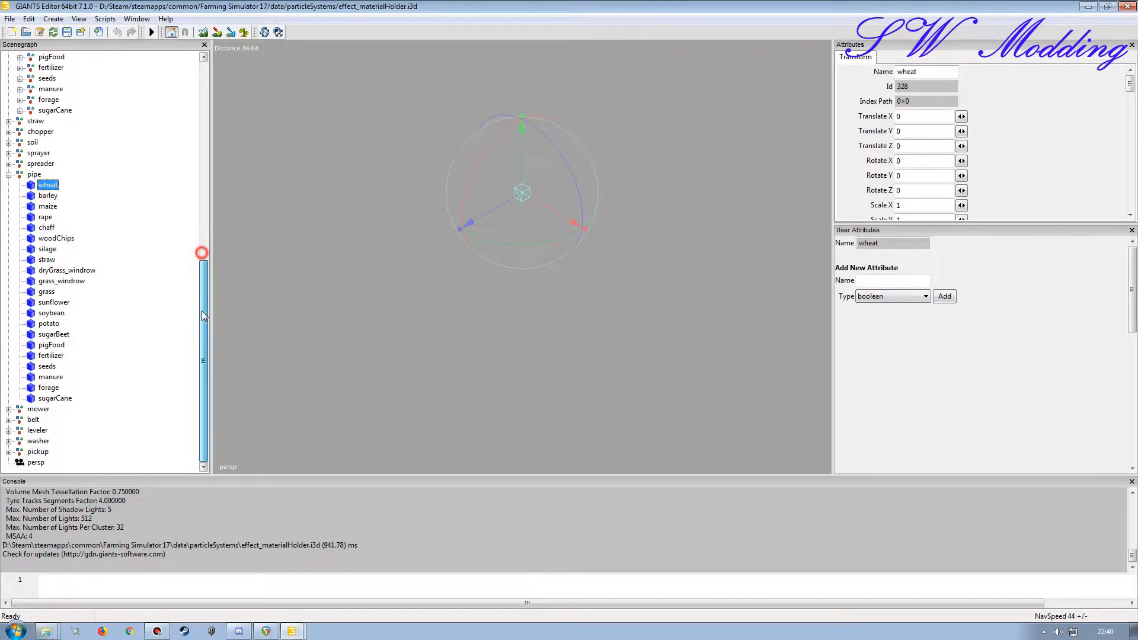
click(8, 420)
click(40, 251)
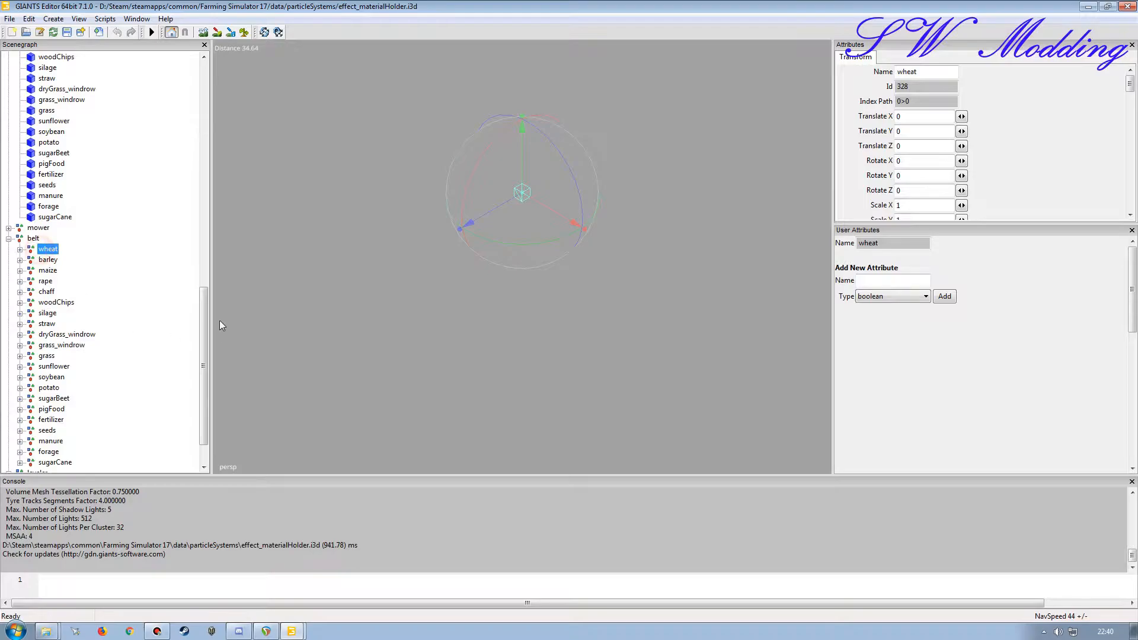
drag(203, 298, 203, 315)
click(8, 433)
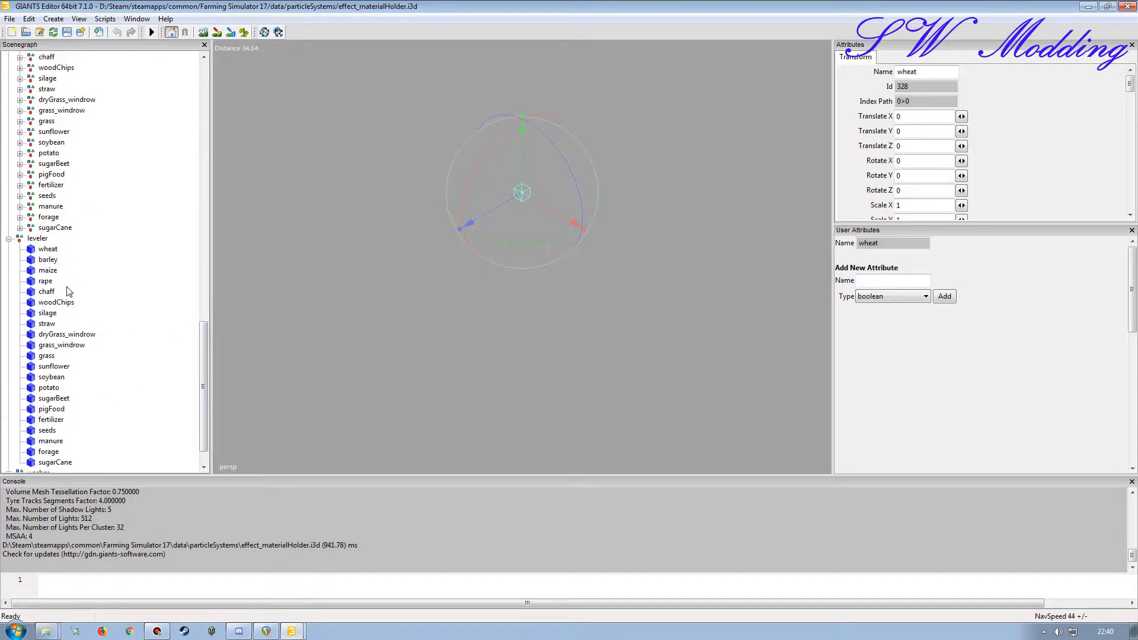
drag(203, 374, 203, 87)
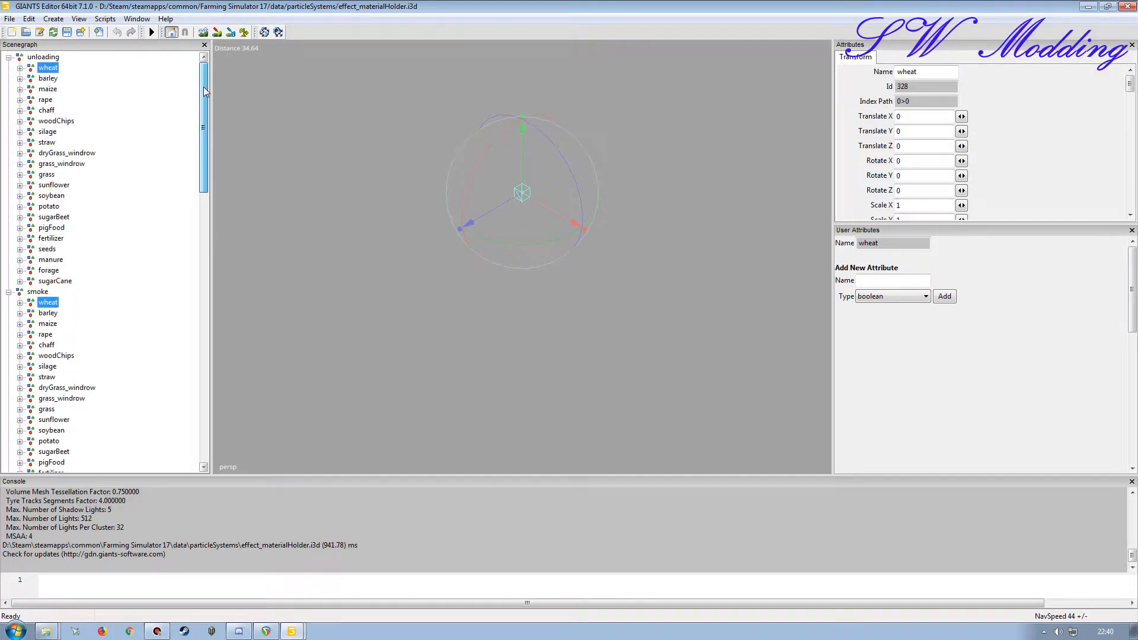
Step: Start exporting the selected wheat entries with files and create a folder named 1 on the Desktop
click(10, 19)
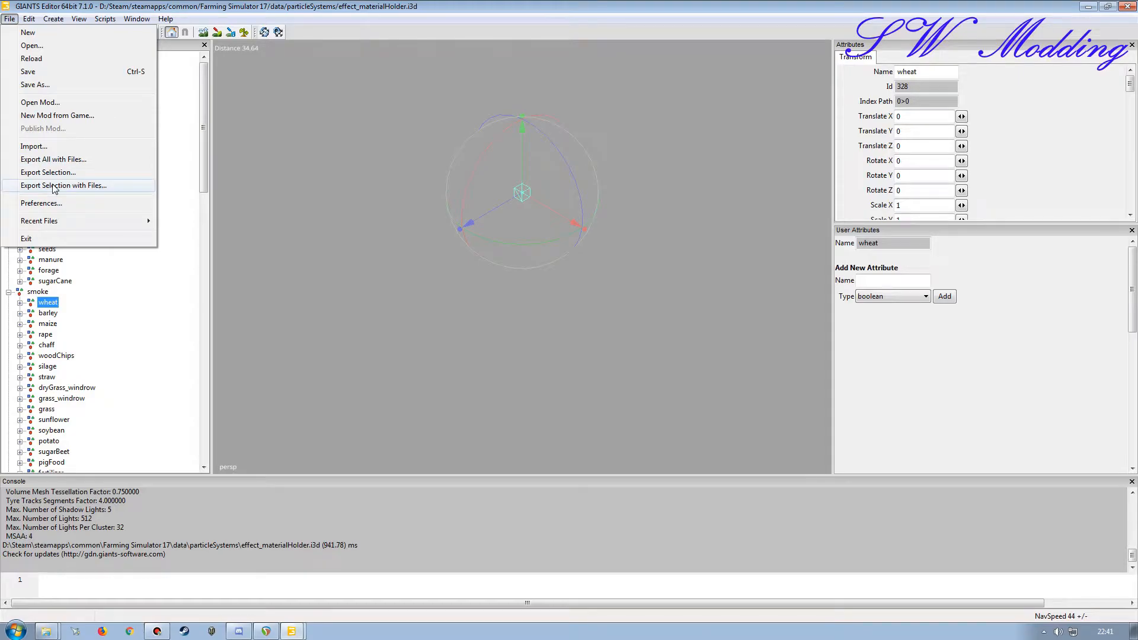
click(93, 186)
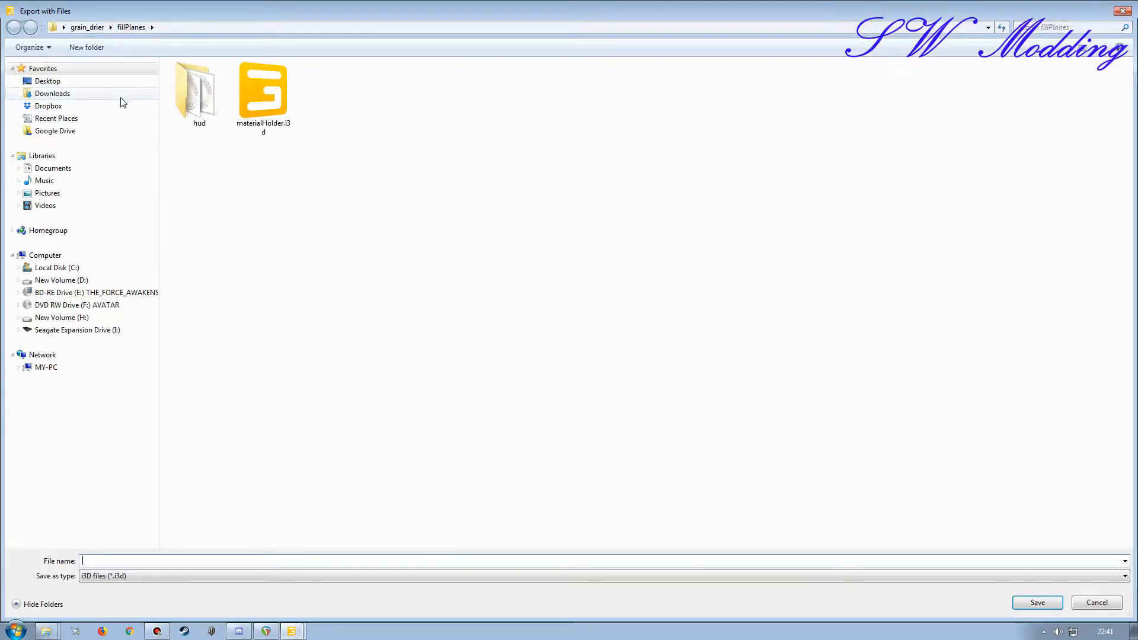
click(79, 80)
click(87, 47)
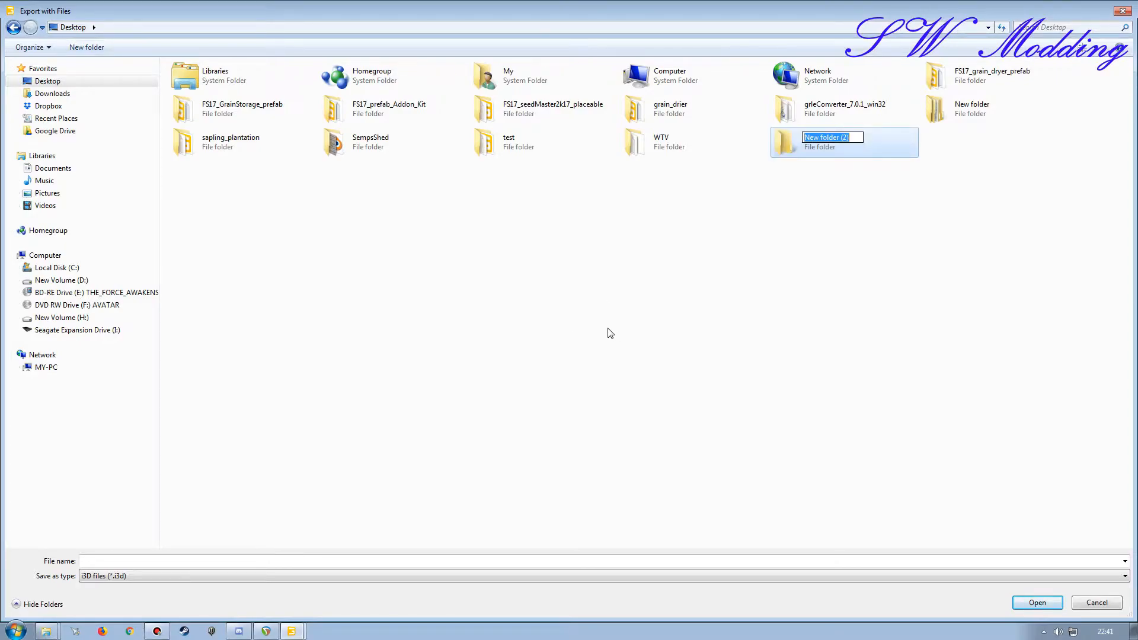
text(1)
key(Return)
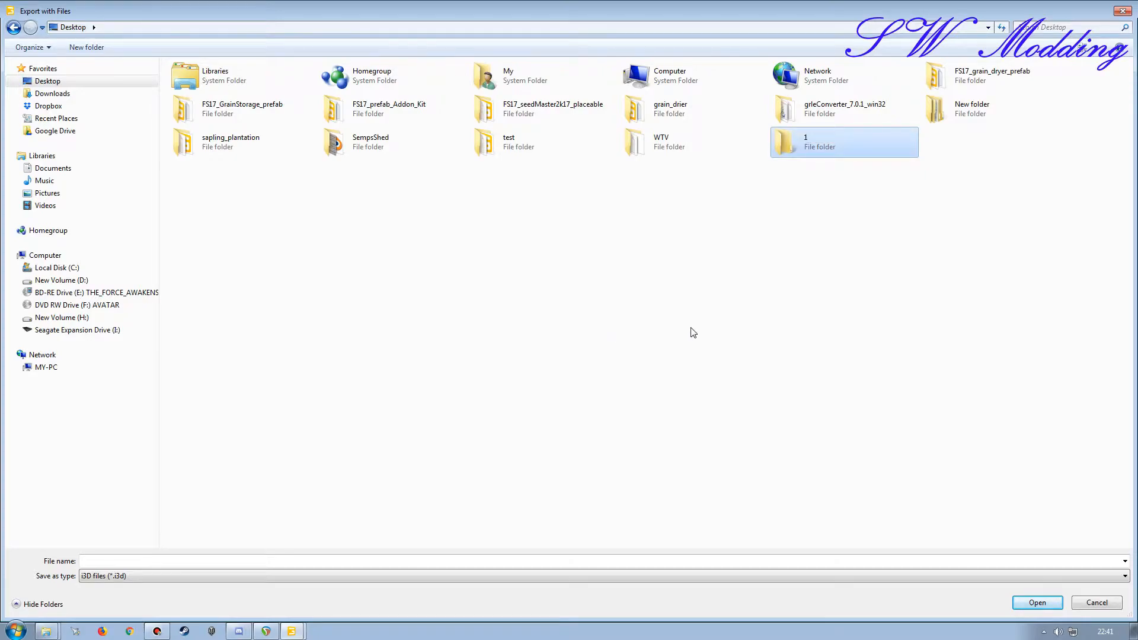
Step: Export the selection as 1 inside Desktop folder 1 without the parent directory structure, and close the effect_materialHolder.i3d editor
double_click(797, 143)
click(294, 561)
text(1)
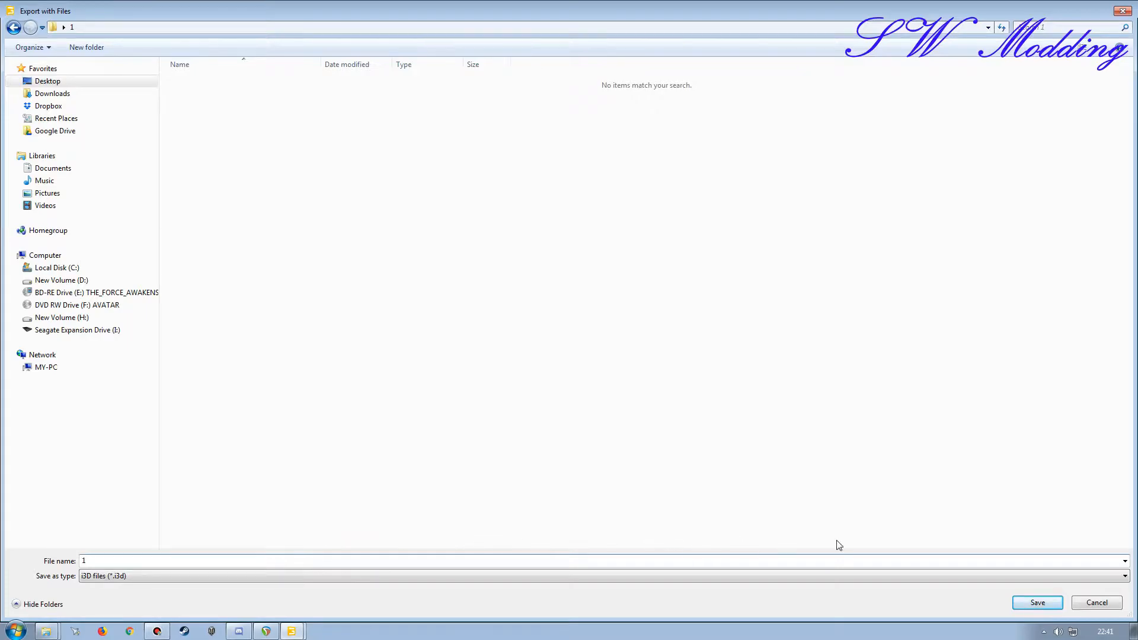
click(1037, 602)
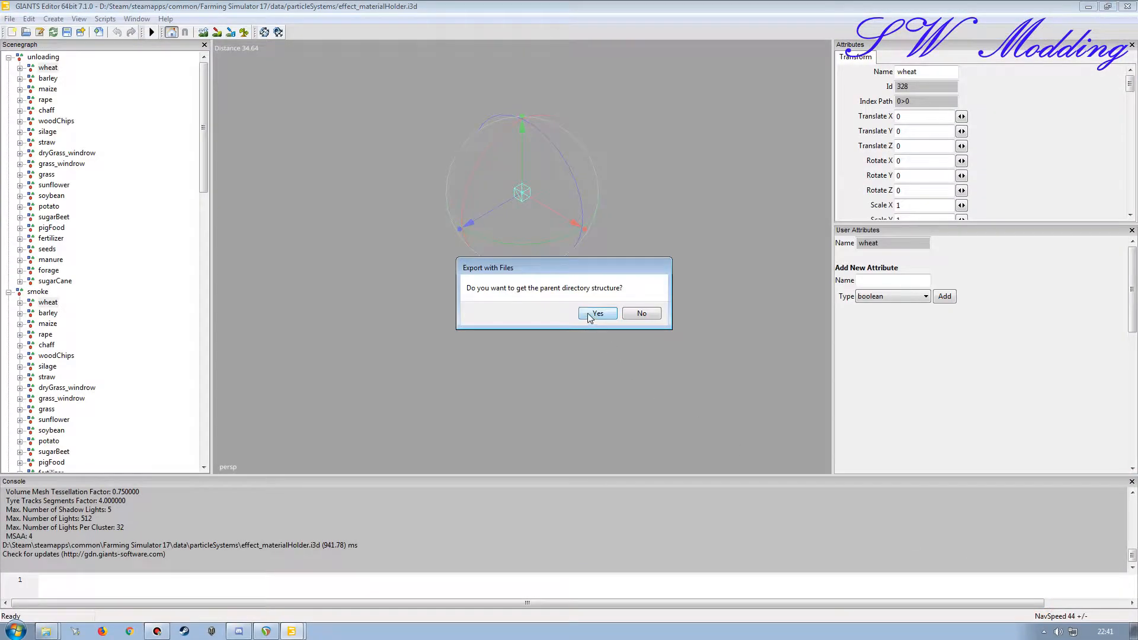
click(638, 314)
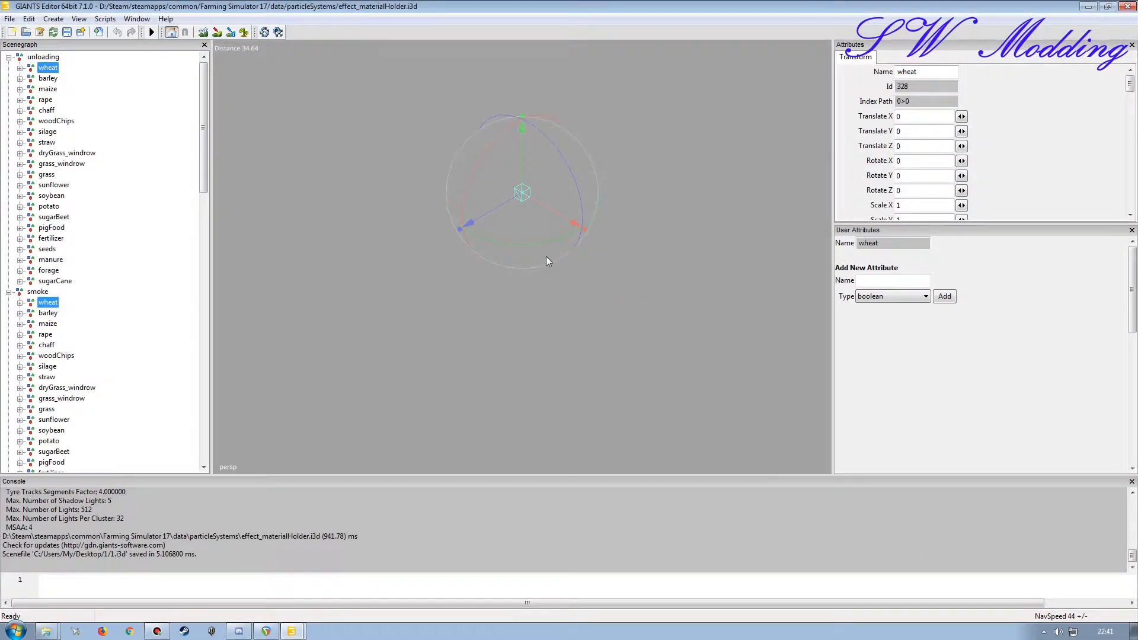
click(1127, 6)
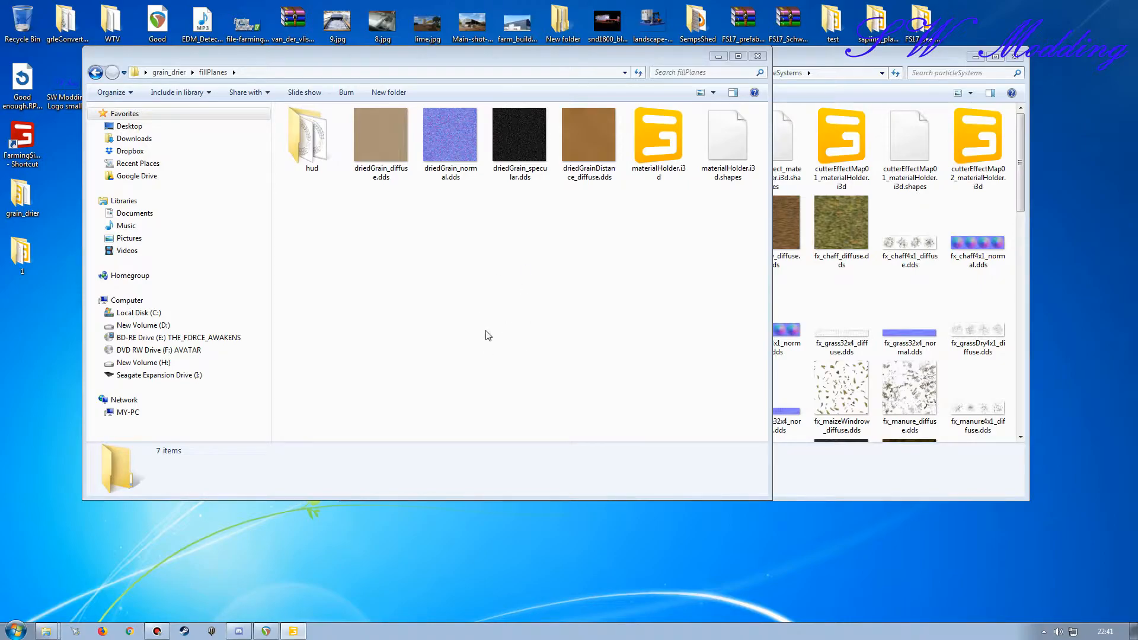
Step: Open the exported folder 1 from the Desktop, view its fillPlanes textures, and arrange its window beside the grain_drier folder
drag(600, 57, 759, 58)
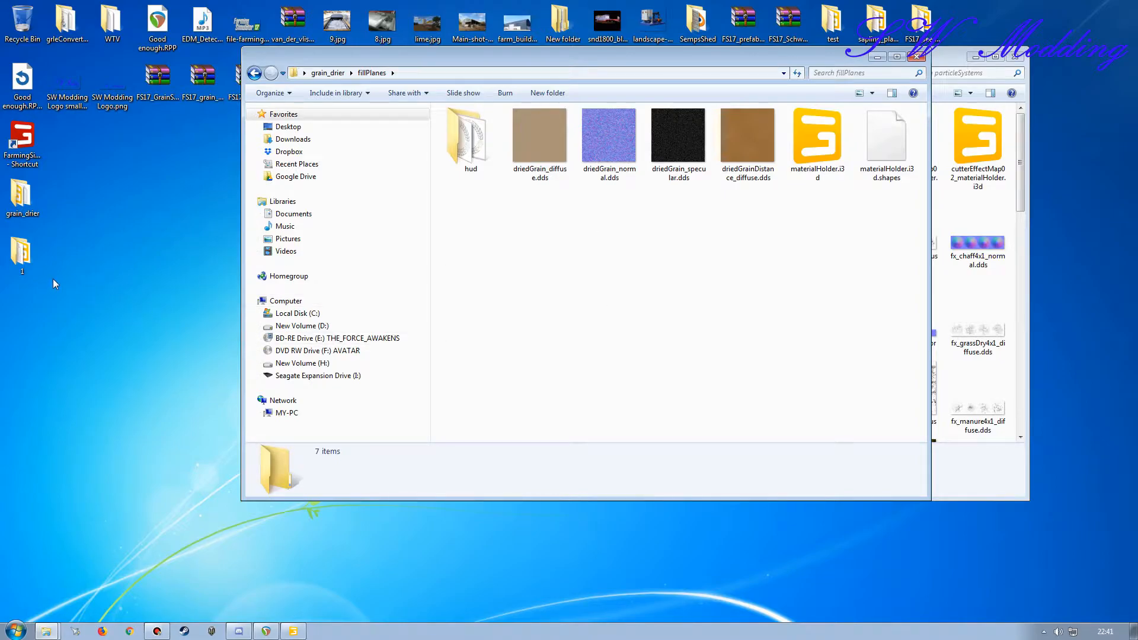
double_click(22, 255)
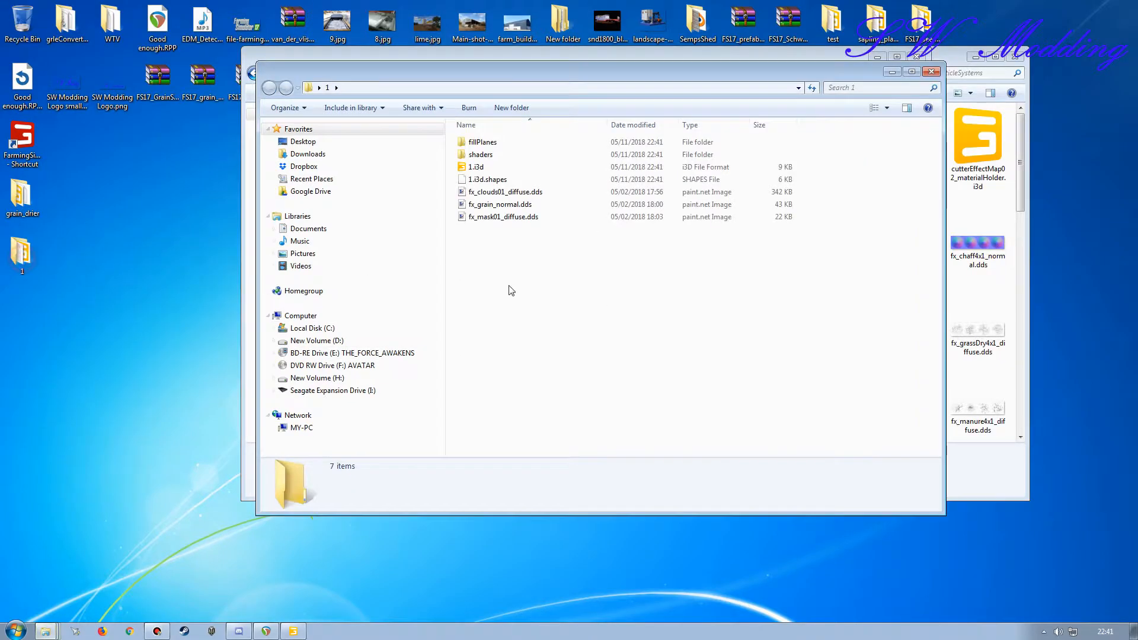
double_click(482, 142)
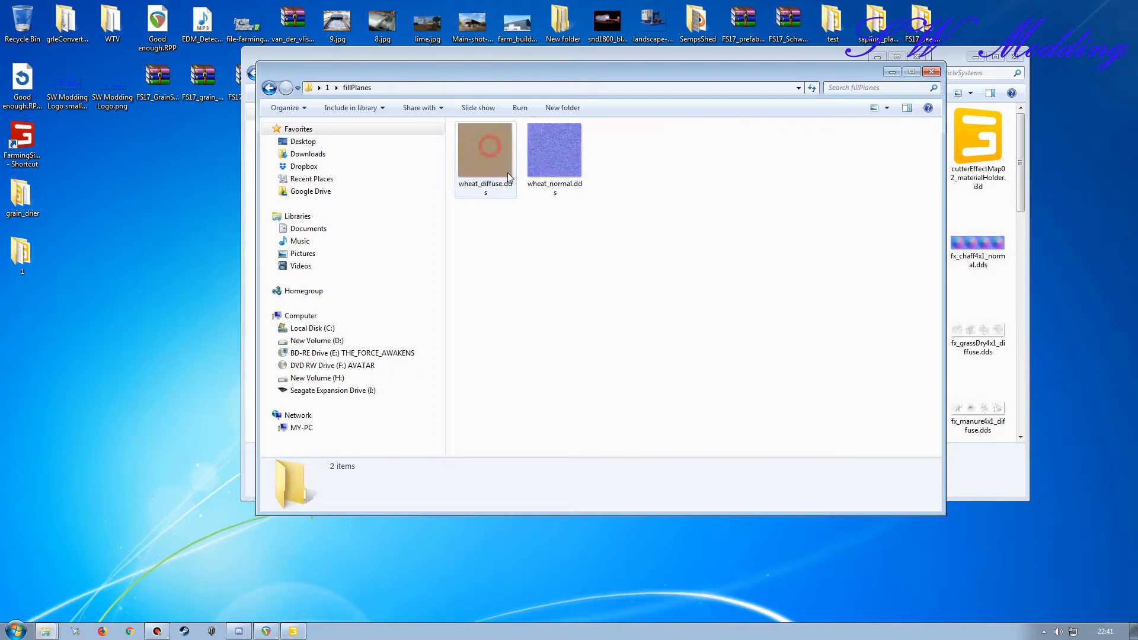
drag(553, 66, 436, 235)
drag(520, 241, 435, 62)
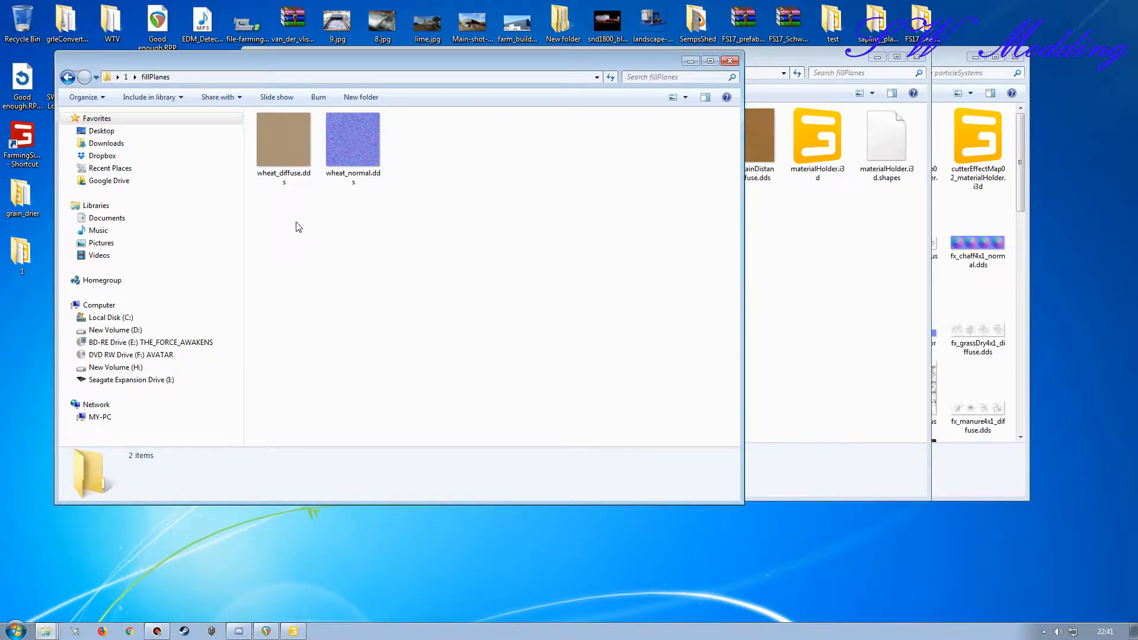
Step: Copy all five shader XML files from folder 1's shaders subfolder into the grain_drier shaders folder
key(BackSpace)
double_click(287, 144)
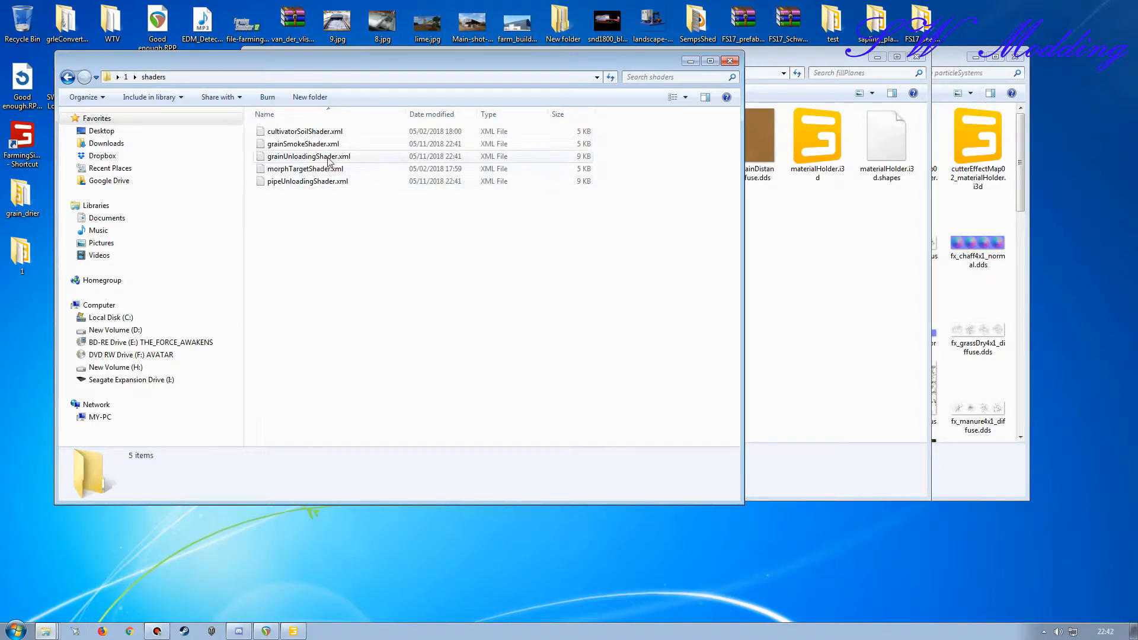
click(309, 134)
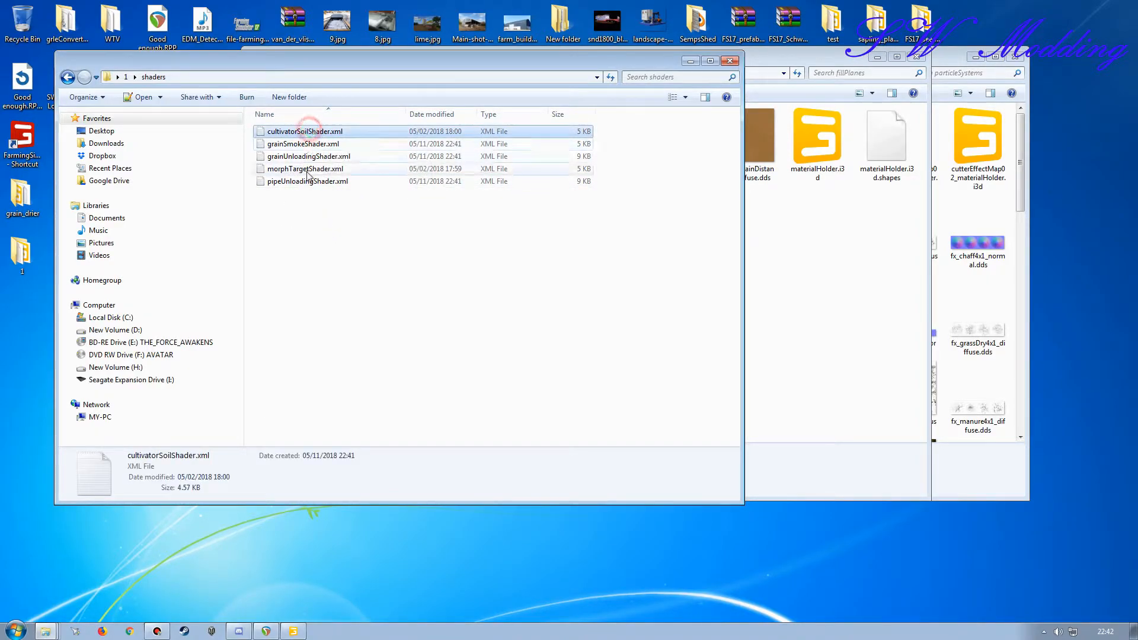
shift+click(299, 181)
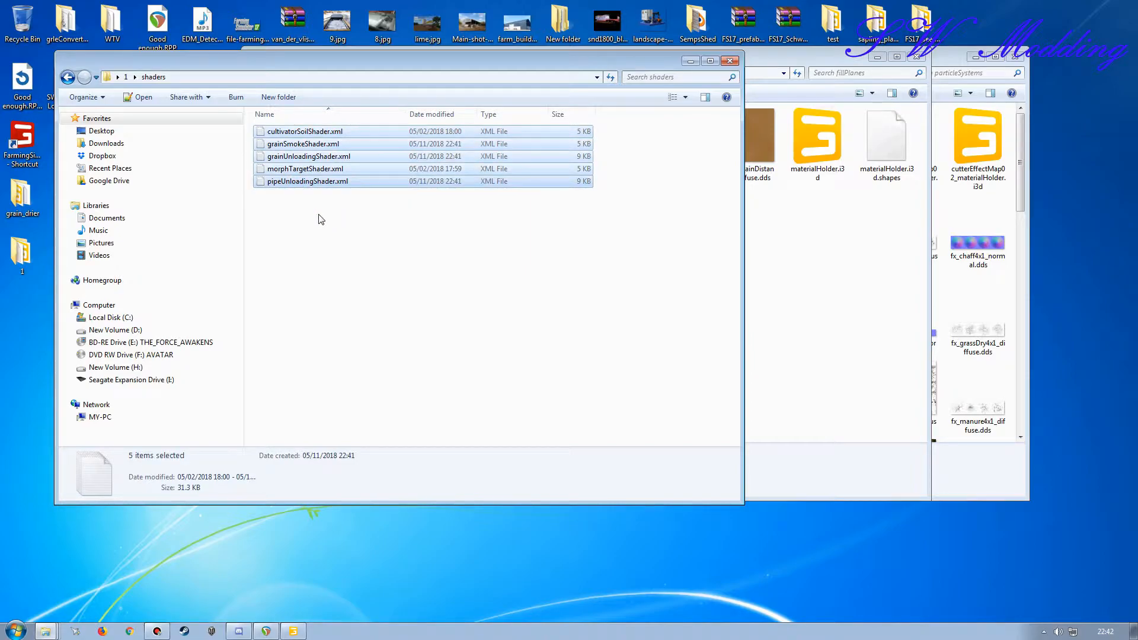
click(785, 65)
key(alt+Left)
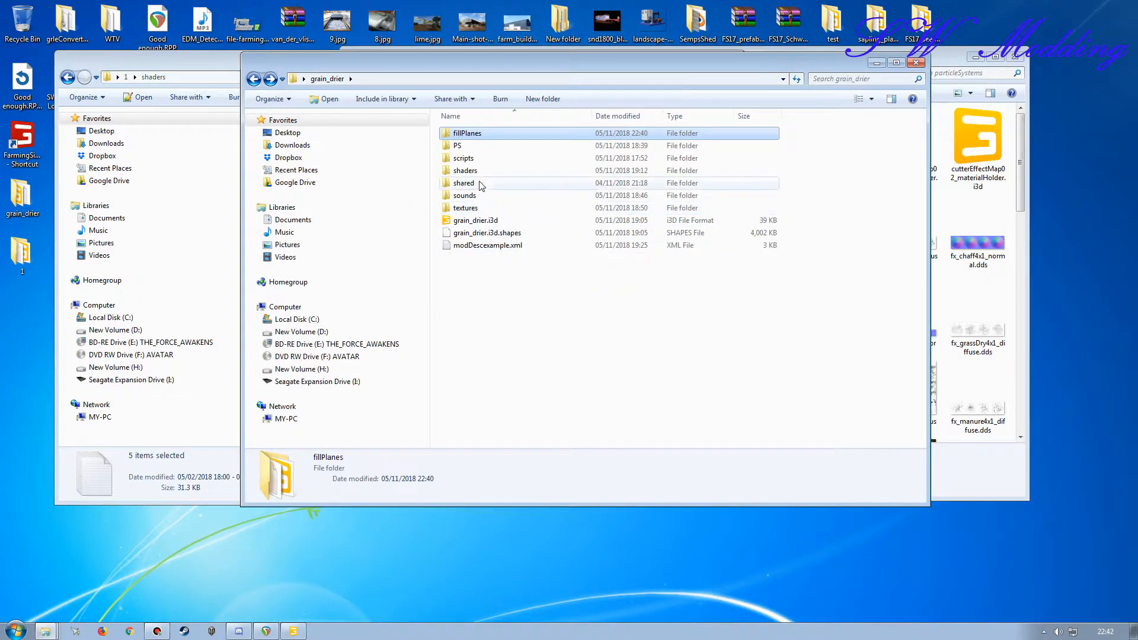
double_click(480, 172)
key(ctrl+v)
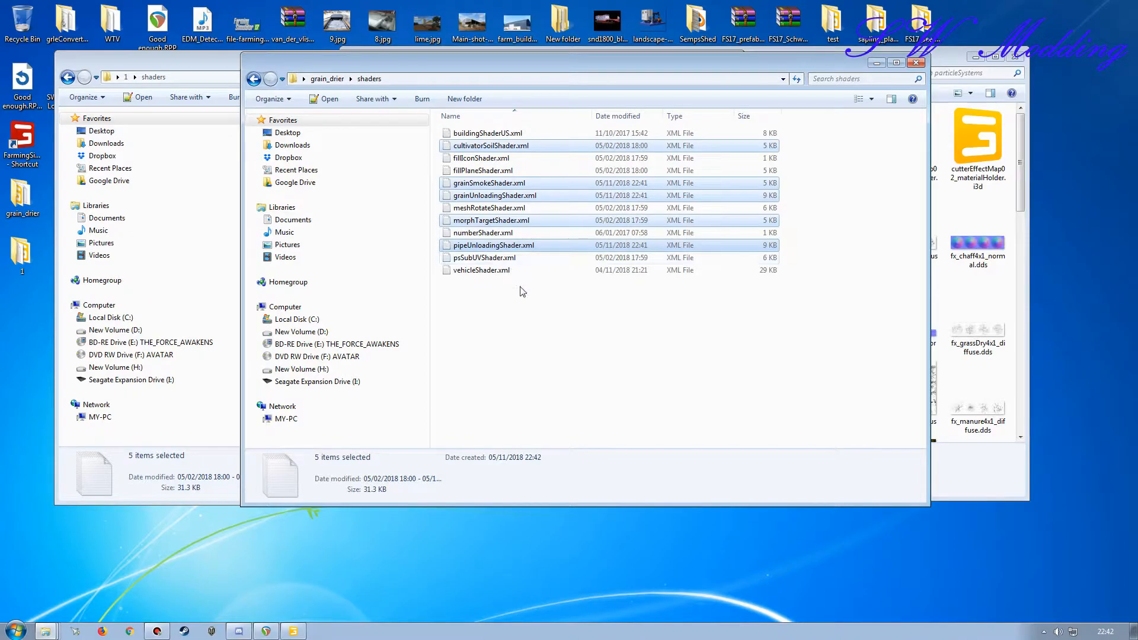
Step: Copy 1.i3d and 1.i3d.shapes from folder 1 into the grain_drier fillPlanes folder
key(alt+Left)
key(alt+Tab)
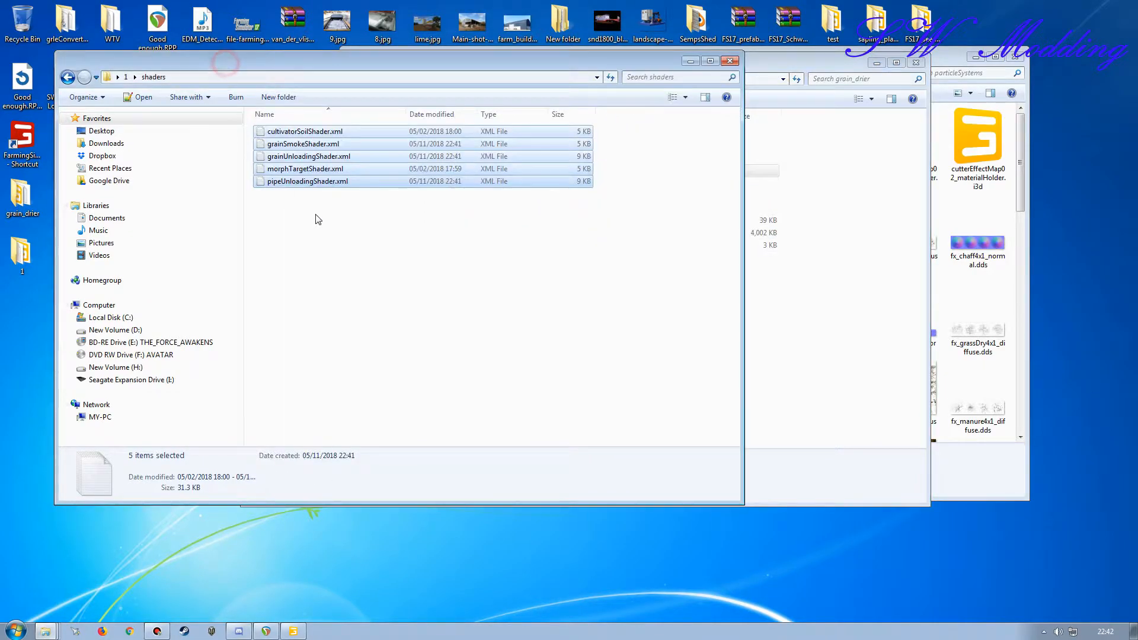
key(alt+Left)
click(296, 157)
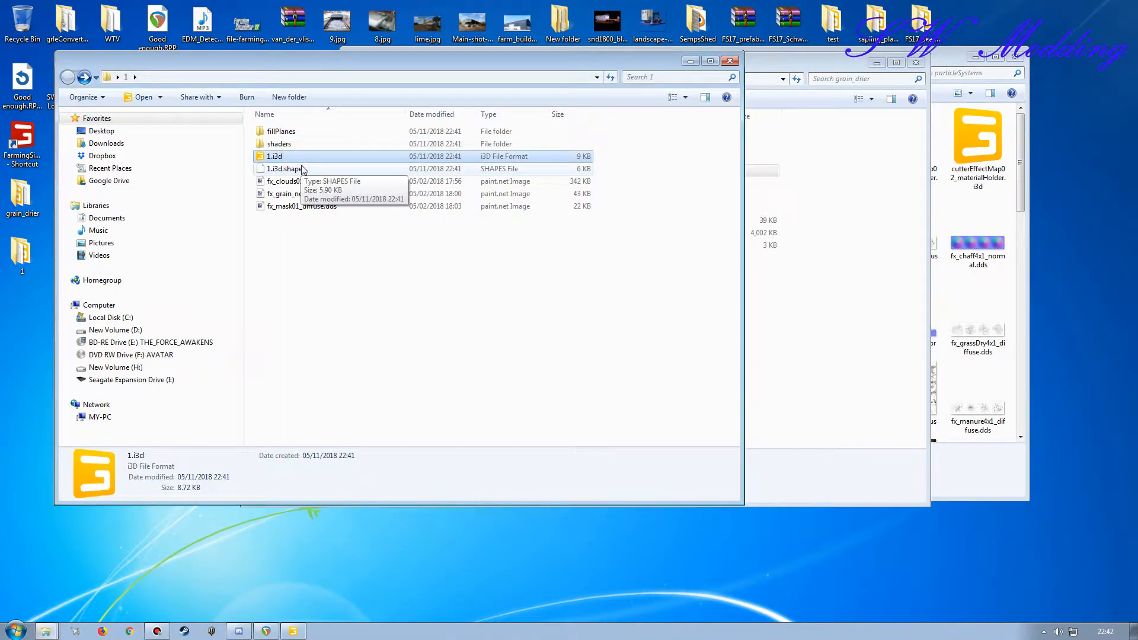
shift+click(300, 169)
click(761, 67)
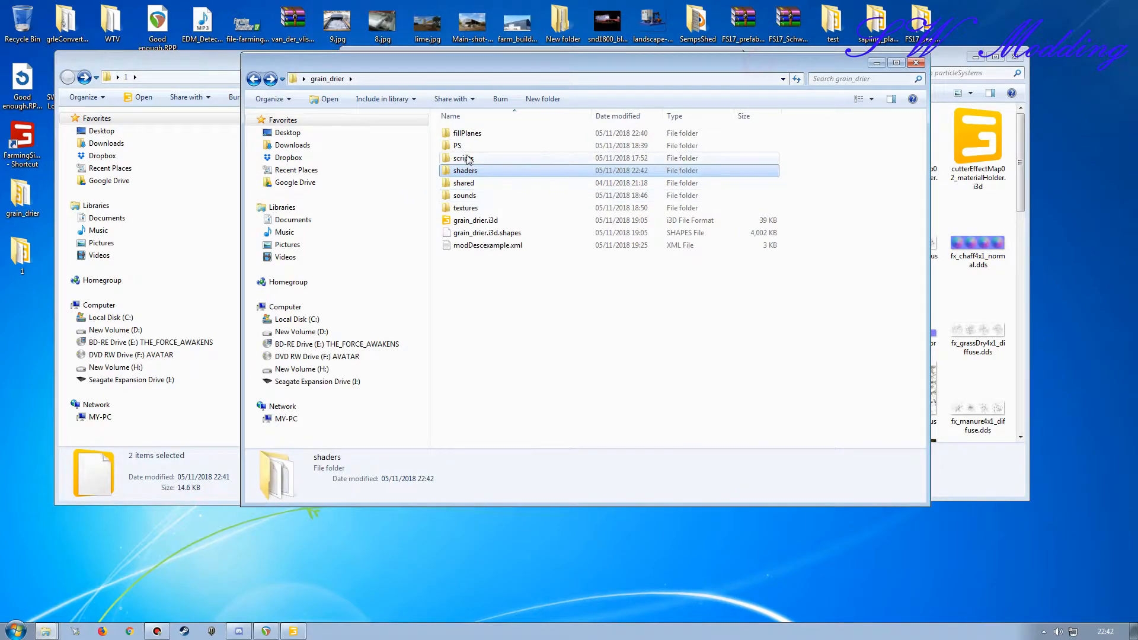
double_click(474, 131)
click(212, 64)
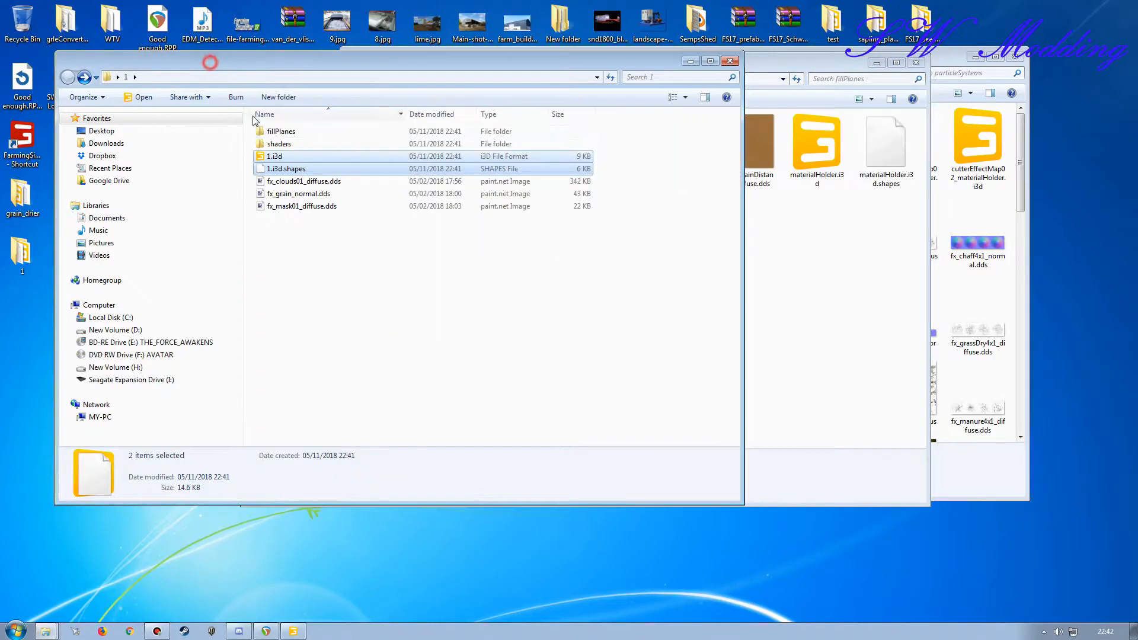
right_drag(274, 159, 834, 365)
click(857, 401)
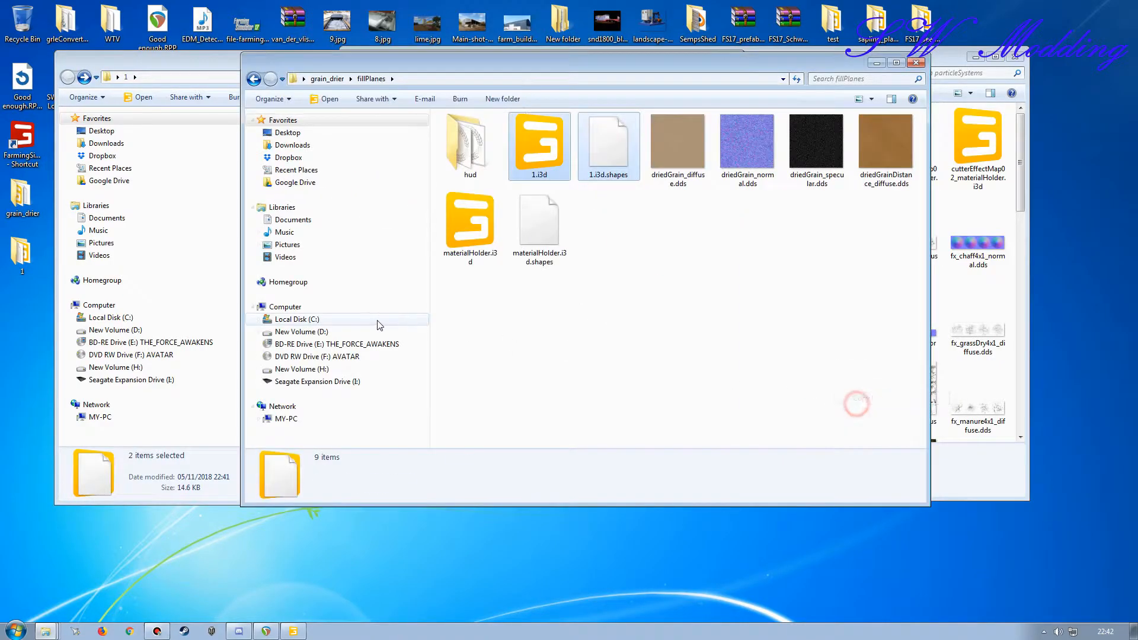
Step: Copy fx_clouds01_diffuse.dds, fx_grain_normal.dds and fx_mask01_diffuse.dds into the grain_drier fillPlanes folder and close the folder 1 window
click(185, 63)
click(294, 182)
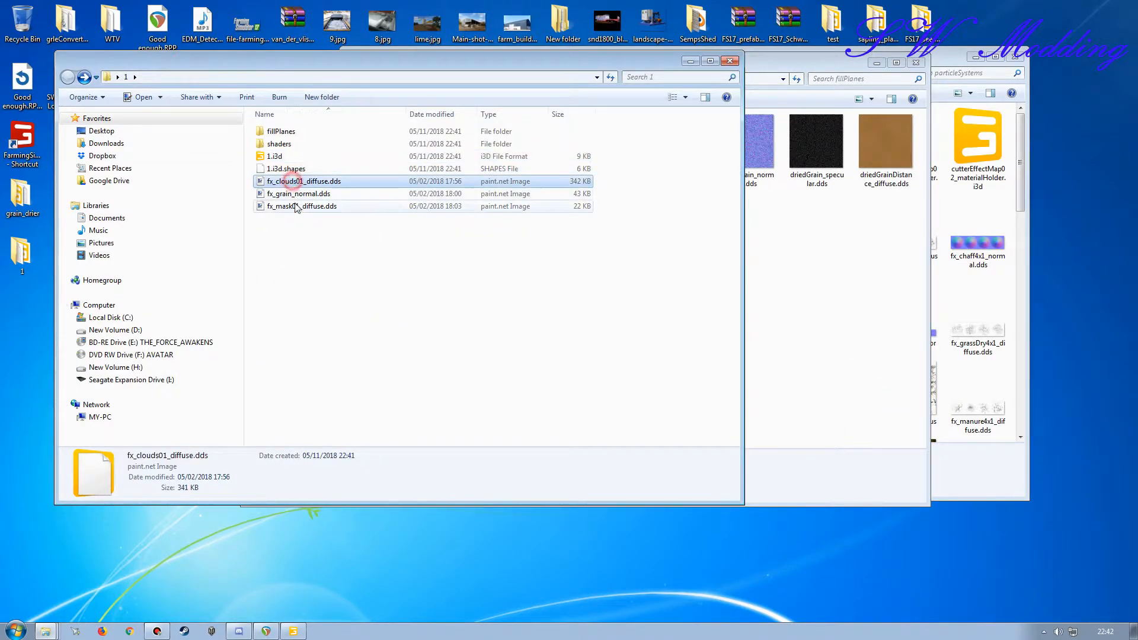
shift+click(296, 206)
drag(565, 64, 540, 68)
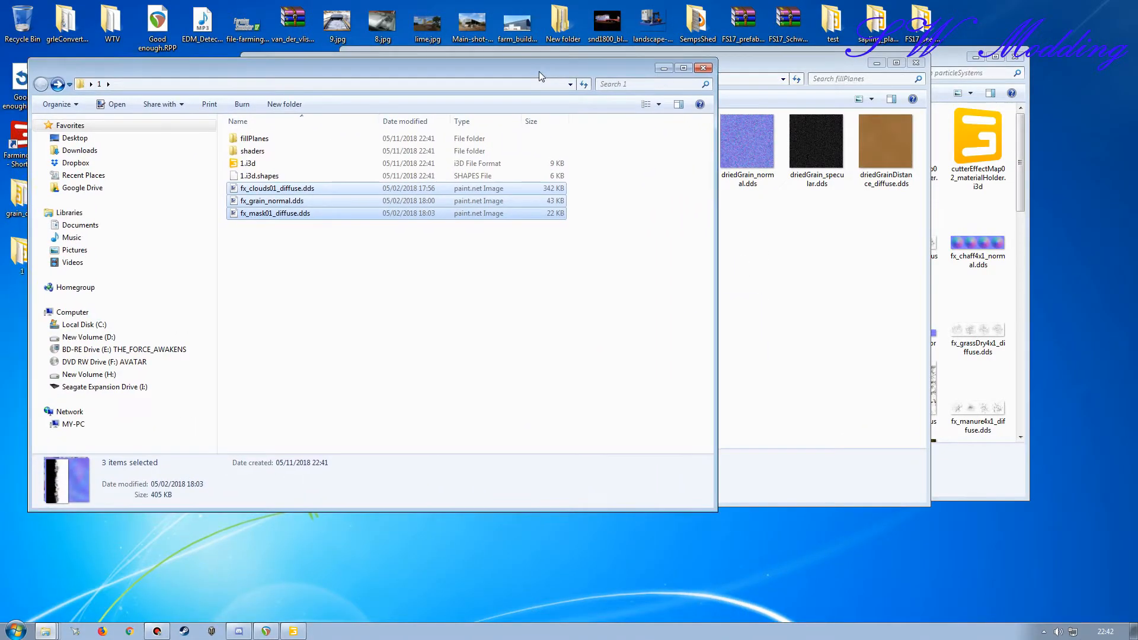
right_drag(276, 210, 806, 316)
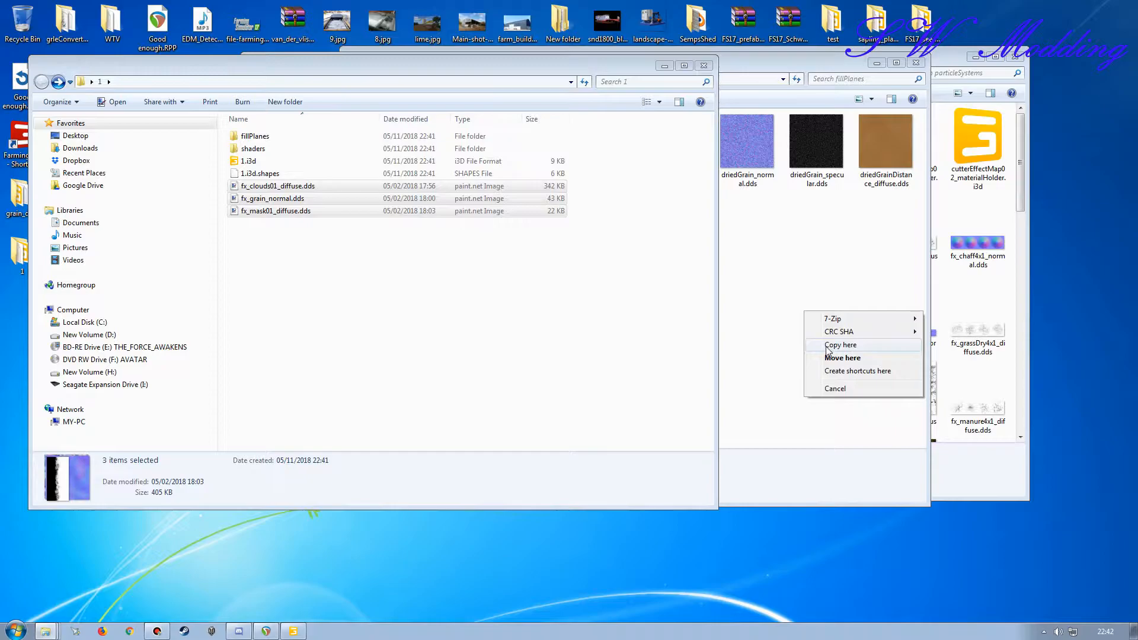
click(839, 345)
click(227, 64)
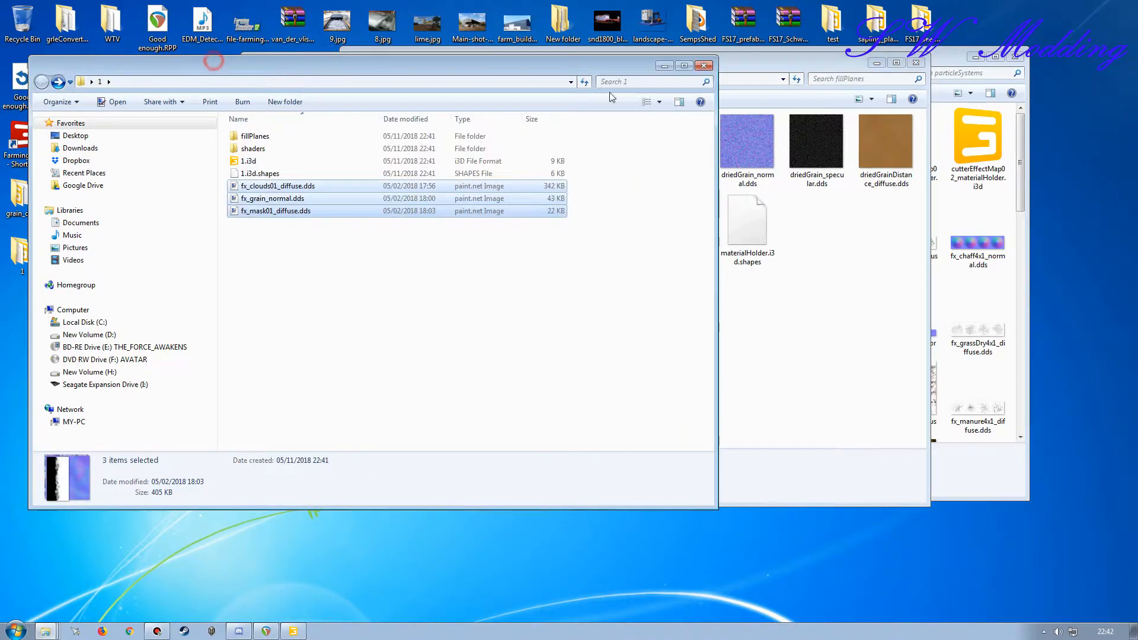
click(704, 67)
click(569, 323)
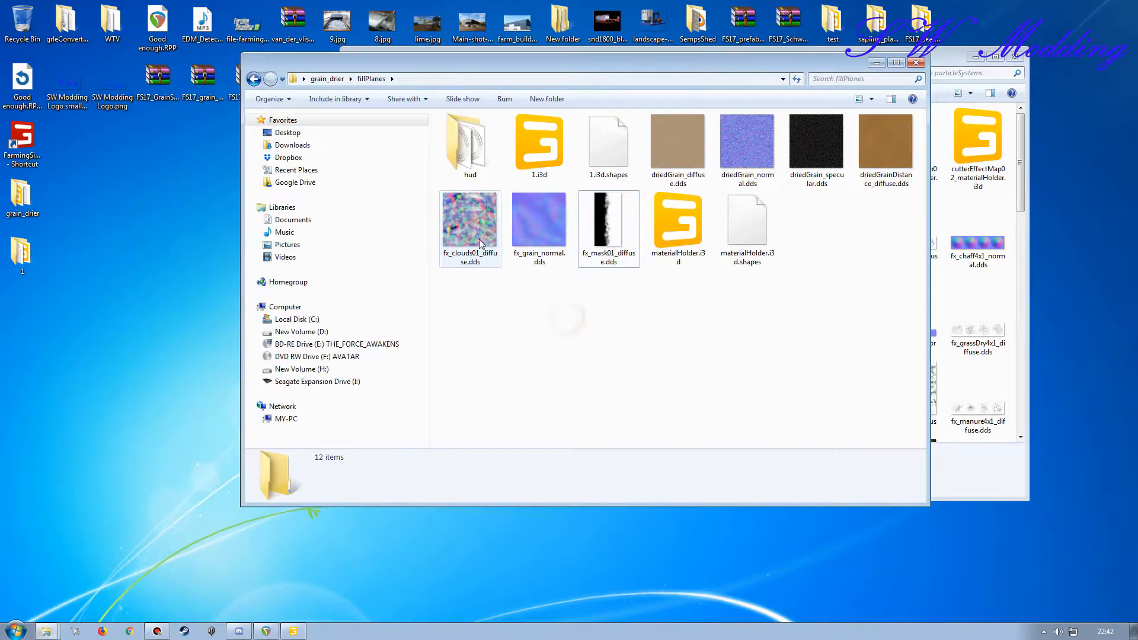
Step: Move the three fx_ texture files from the grain_drier fillPlanes folder into its shared folder
click(323, 79)
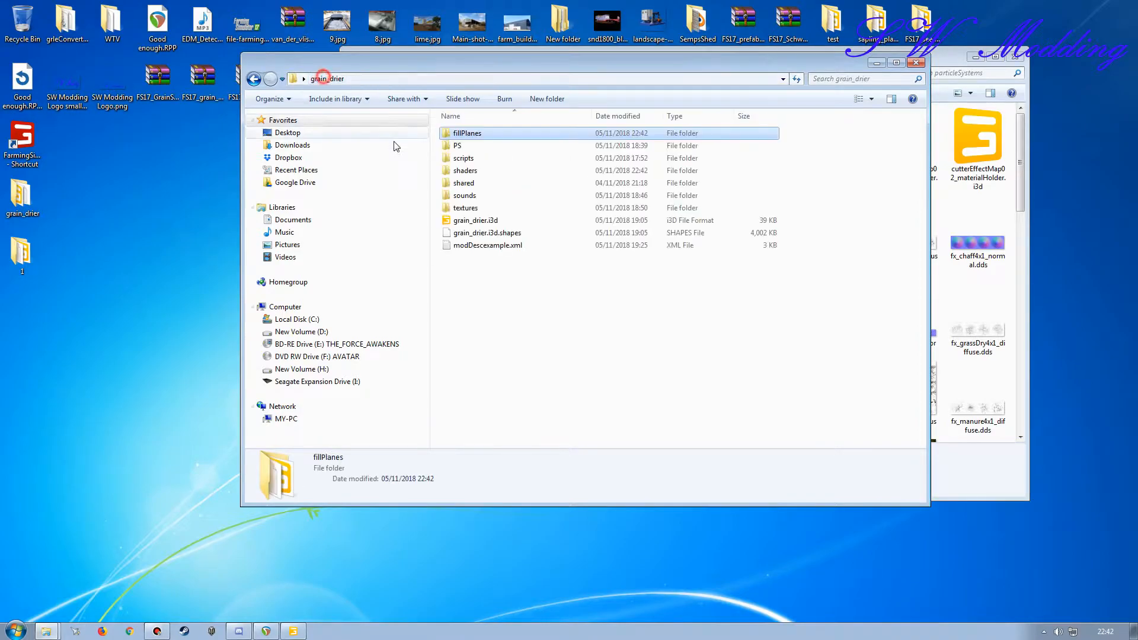
click(465, 170)
double_click(465, 183)
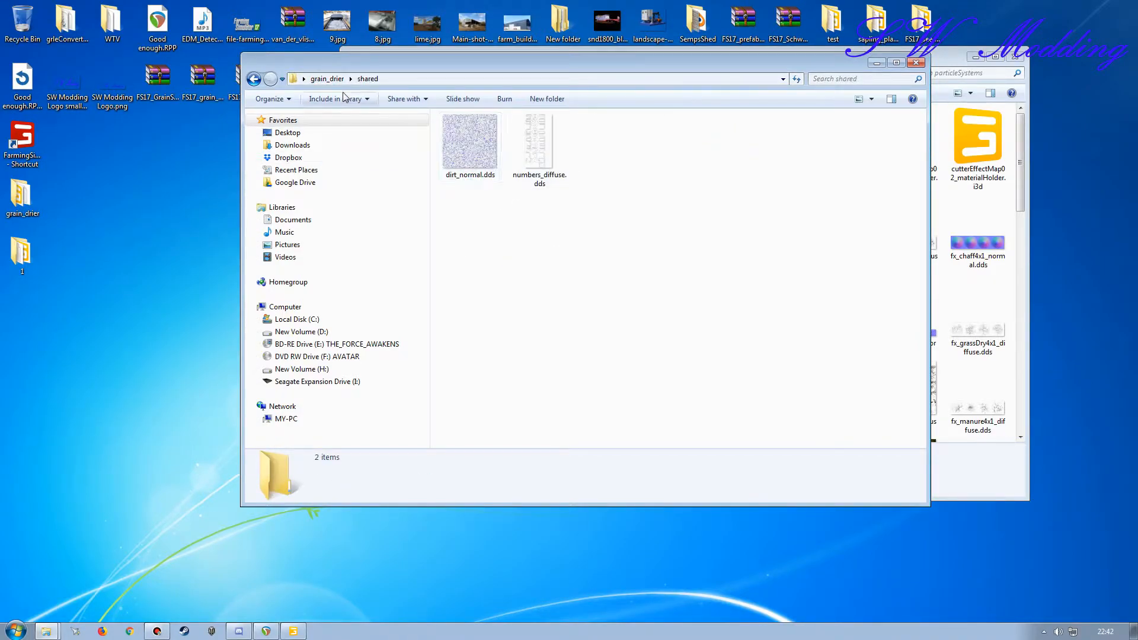
click(327, 79)
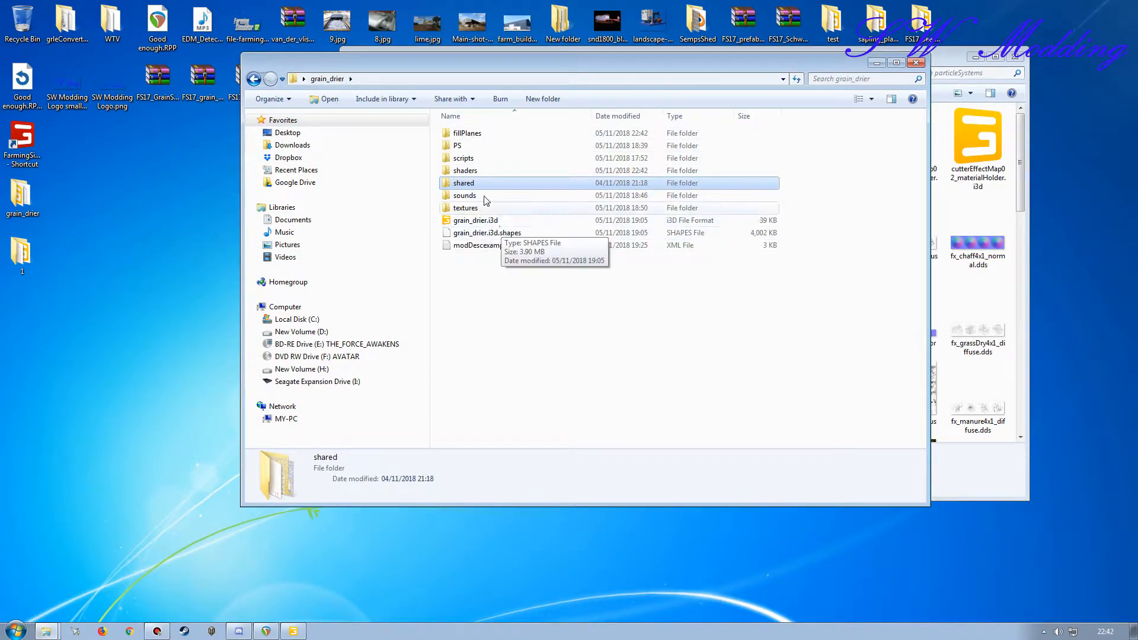
double_click(465, 133)
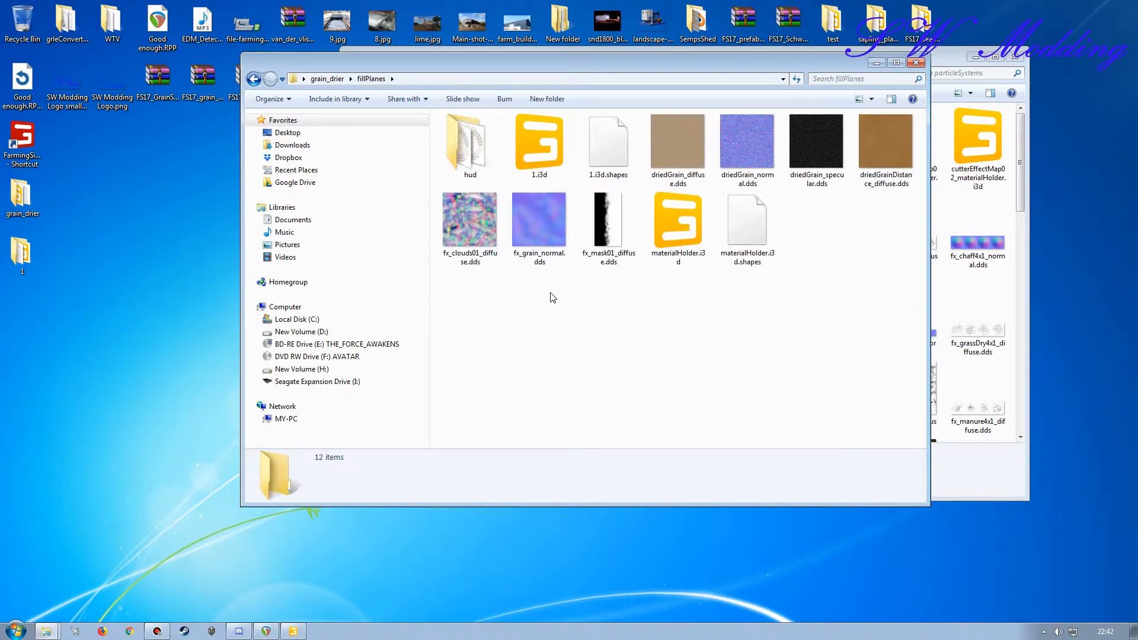
click(473, 239)
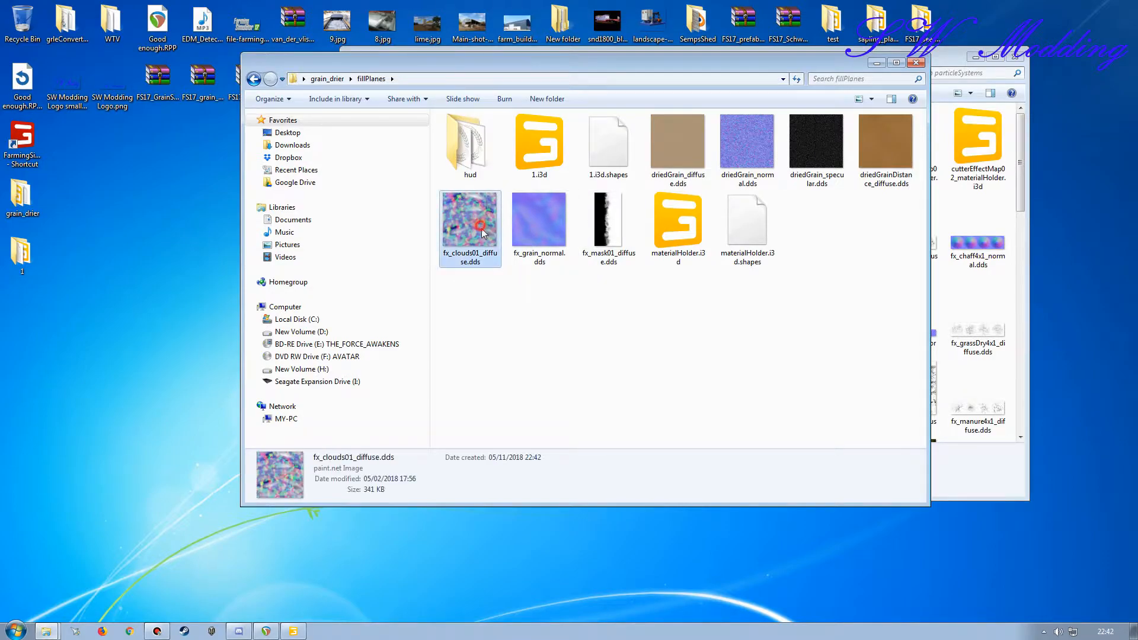
shift+click(608, 225)
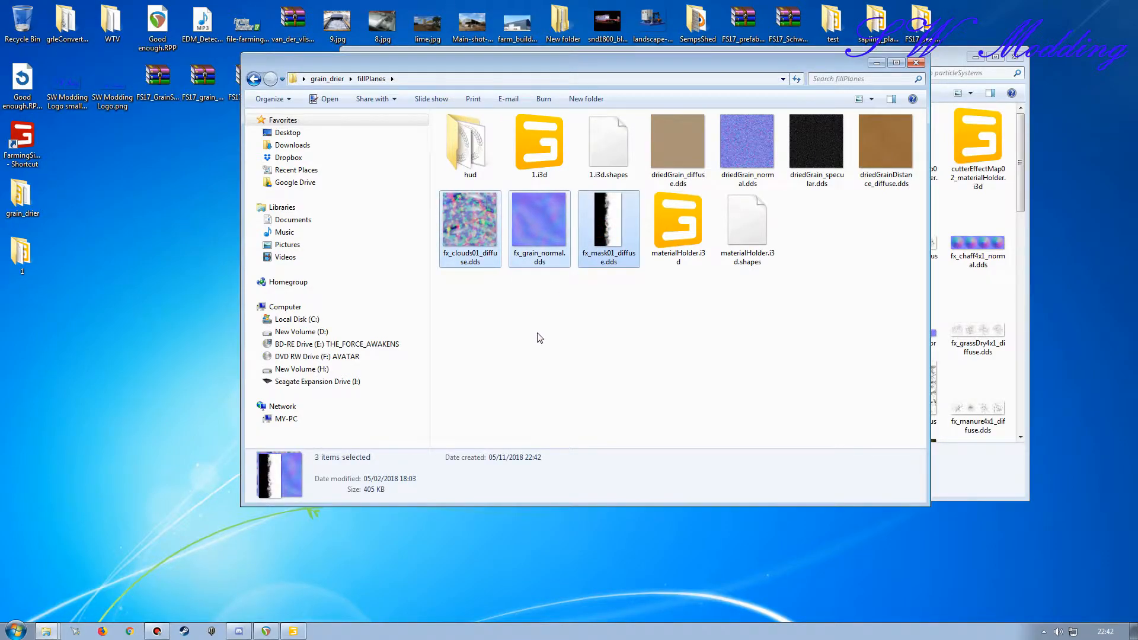
click(327, 78)
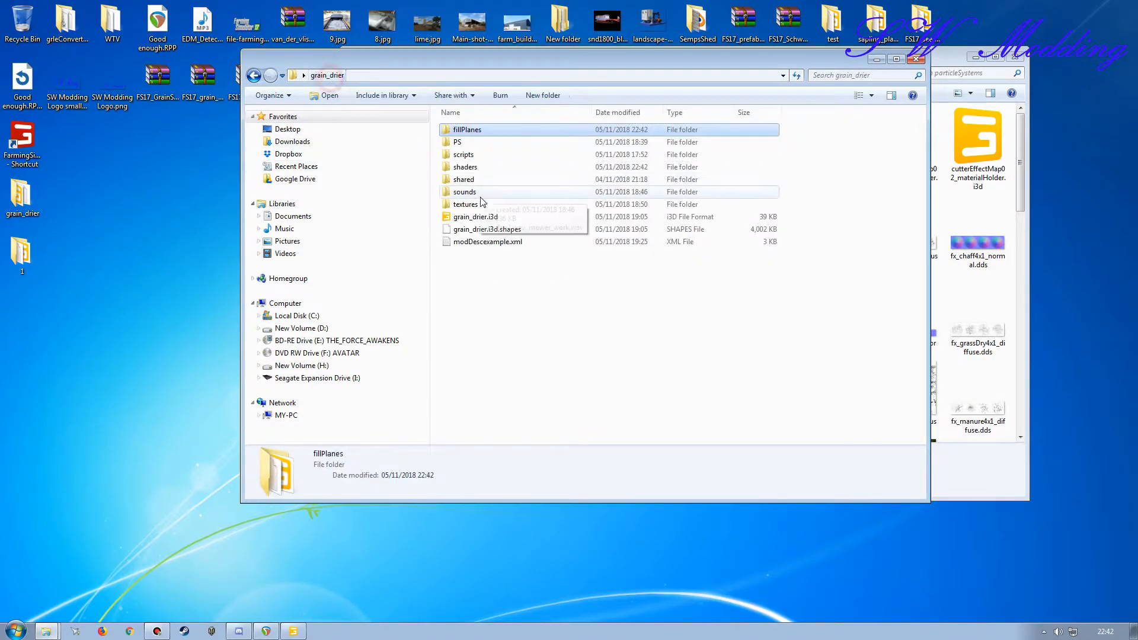
double_click(467, 179)
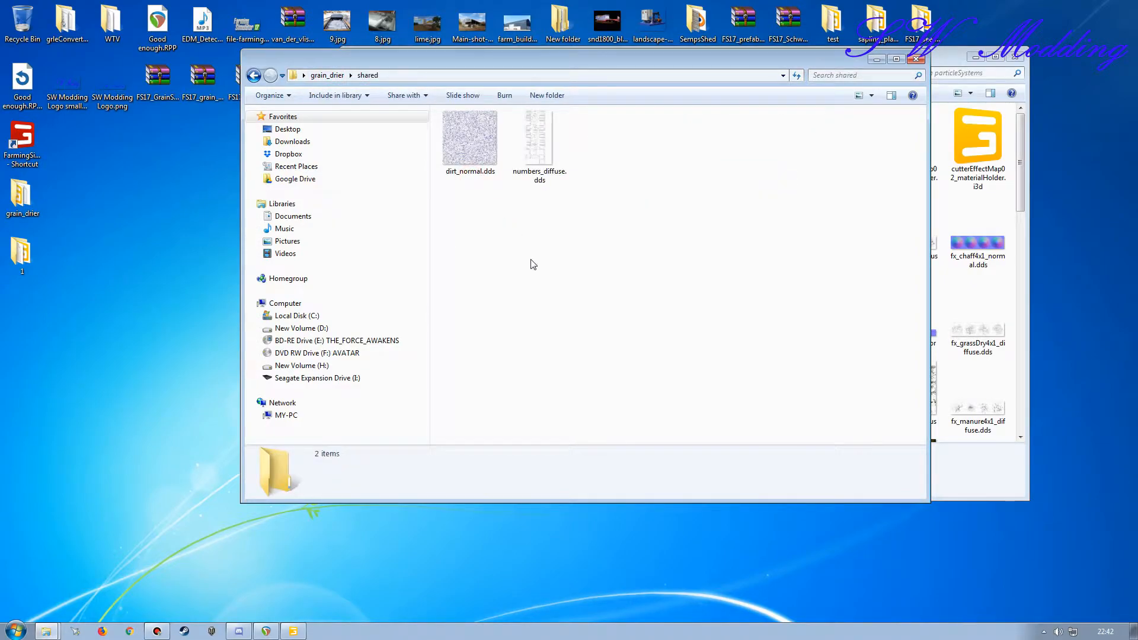
key(ctrl+v)
key(BackSpace)
Step: Close the particleSystems folder window and open the grain_drier fillPlanes folder
drag(424, 56, 298, 56)
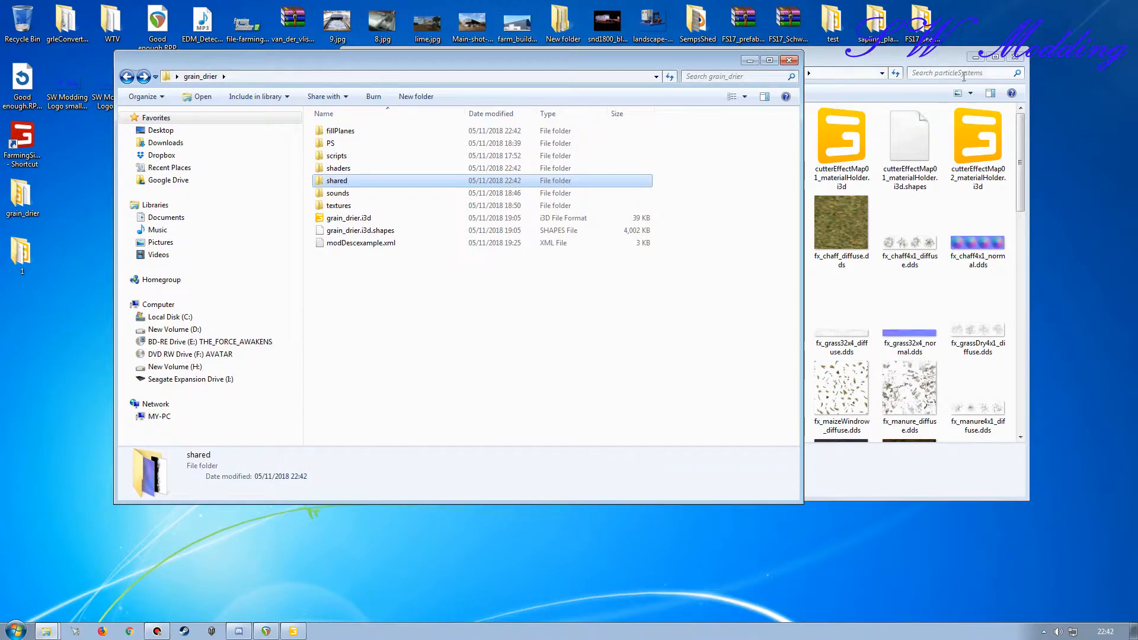
click(1022, 60)
drag(531, 58, 599, 55)
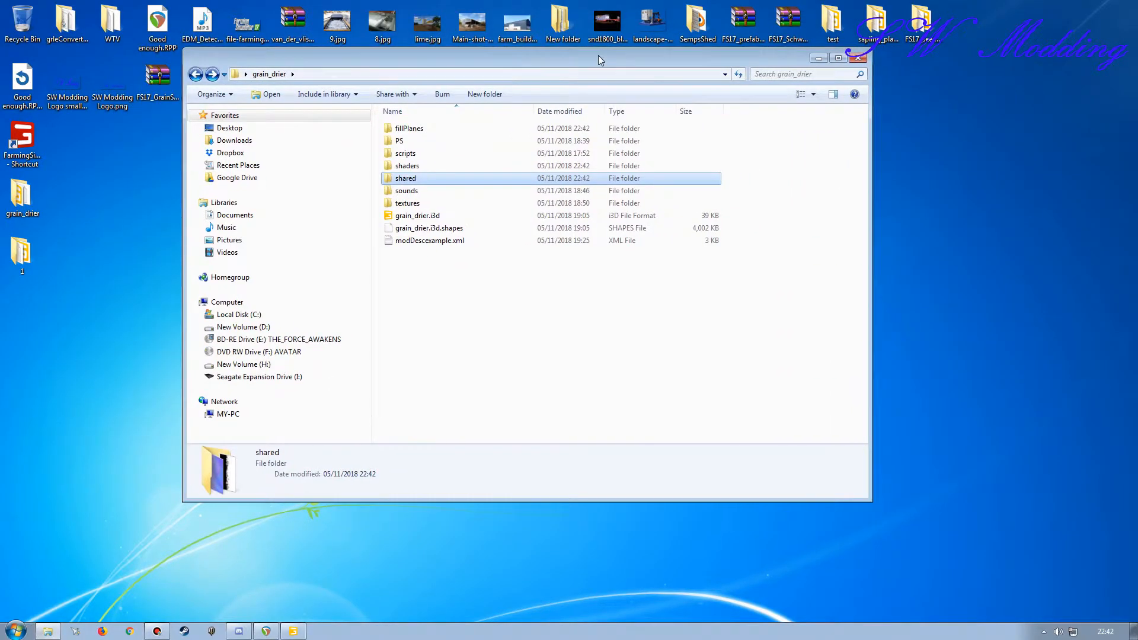
click(424, 339)
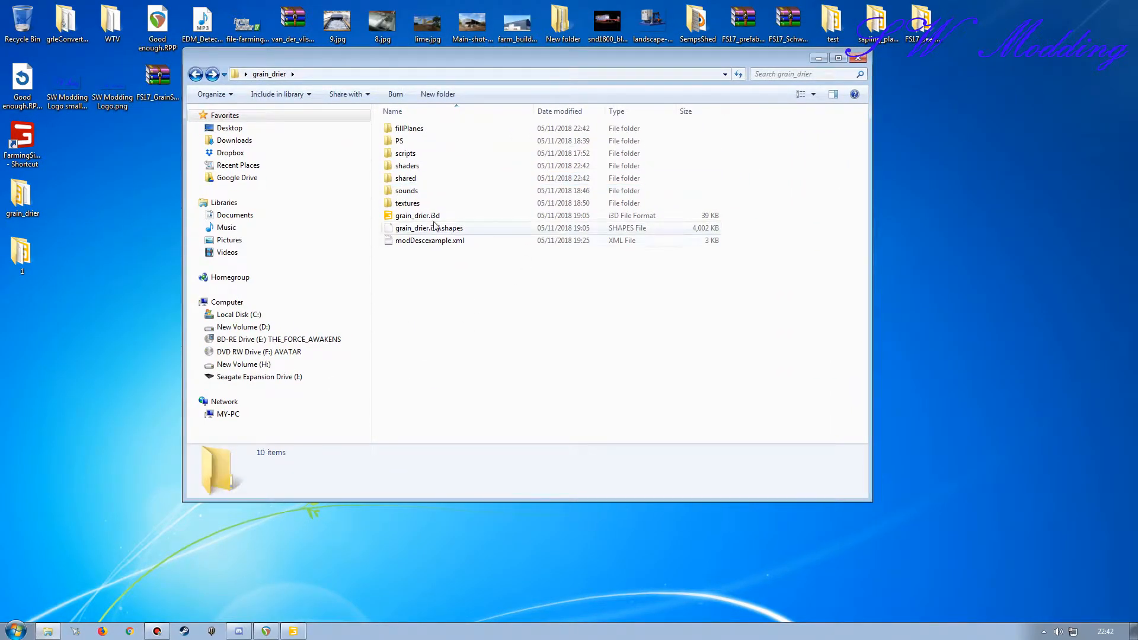
double_click(409, 130)
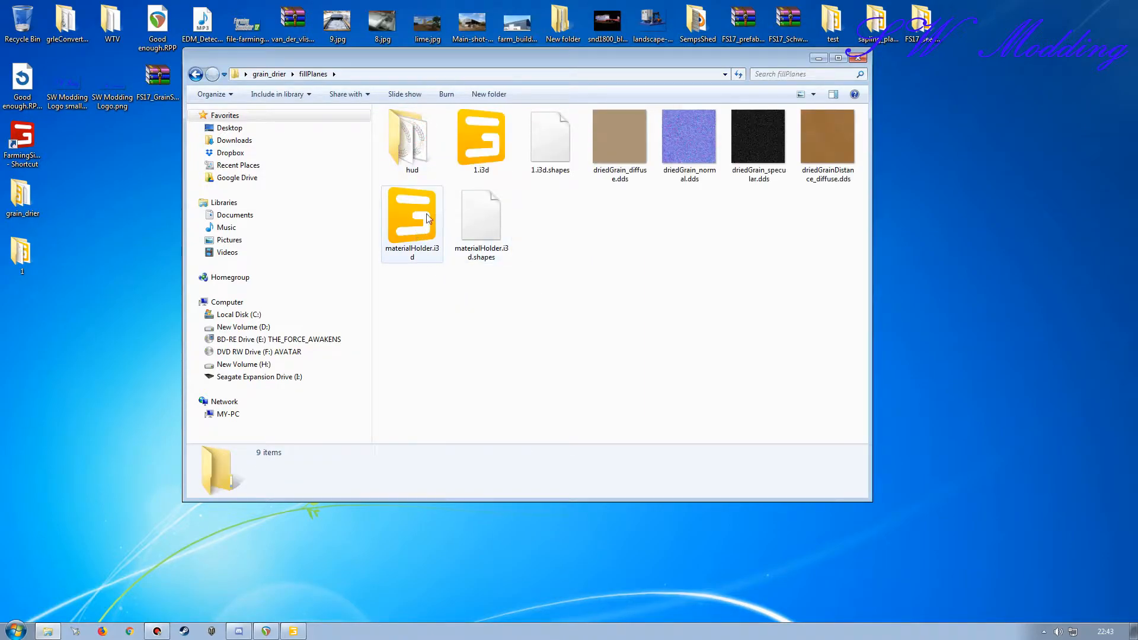
Step: Open 1.i3d from the grain_drier fillPlanes folder as text in Notepad++, with its window reduced so the folder stays in view
click(489, 150)
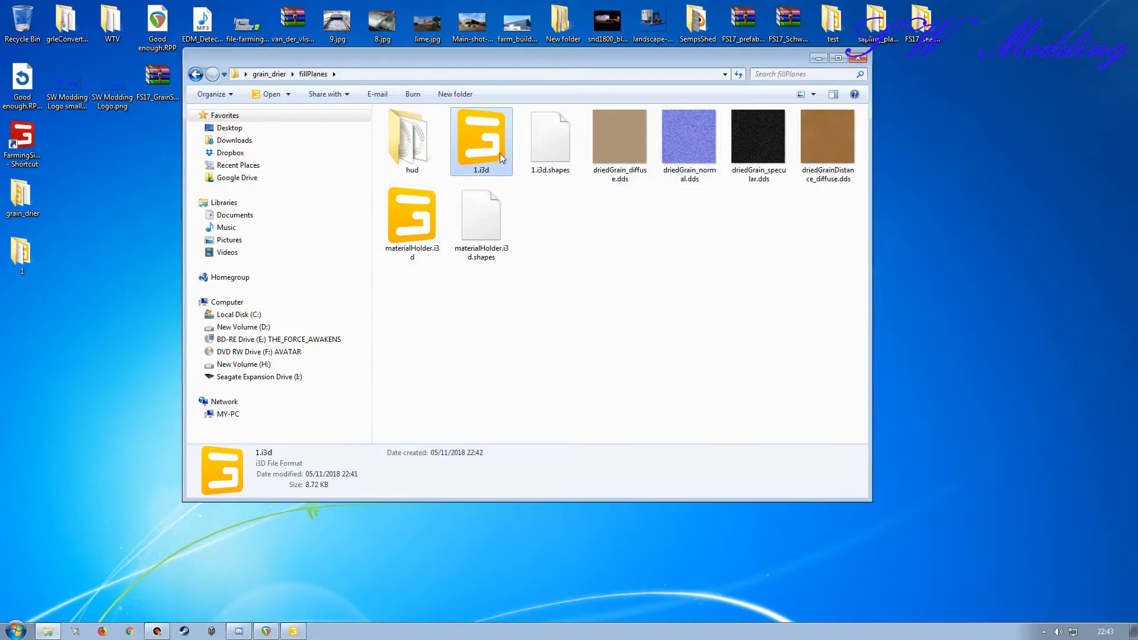
double_click(482, 144)
click(727, 225)
double_click(481, 147)
right_click(482, 148)
click(515, 197)
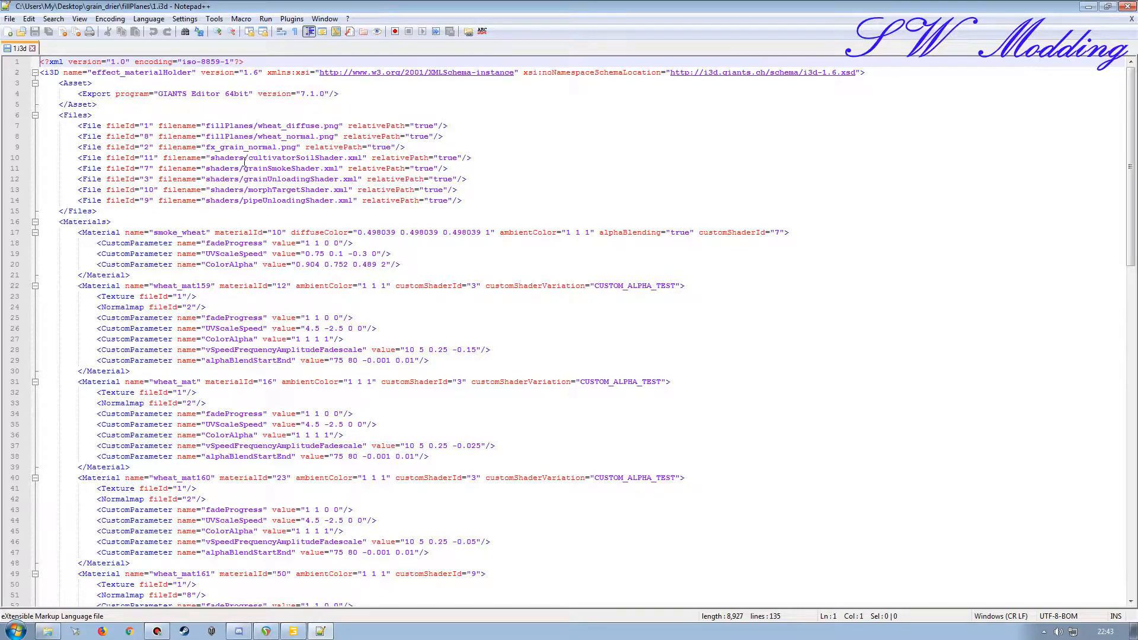
double_click(414, 9)
drag(415, 9, 517, 210)
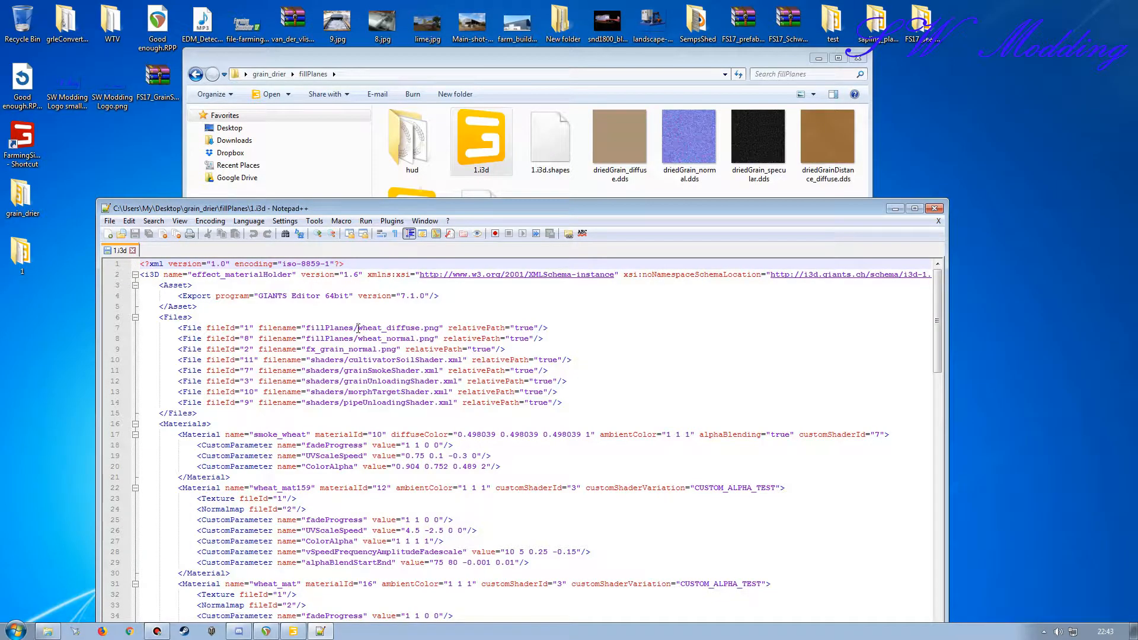
Step: Remove the fillPlanes/ prefix from the wheat_diffuse.png and wheat_normal.png file paths in 1.i3d
drag(358, 328, 317, 327)
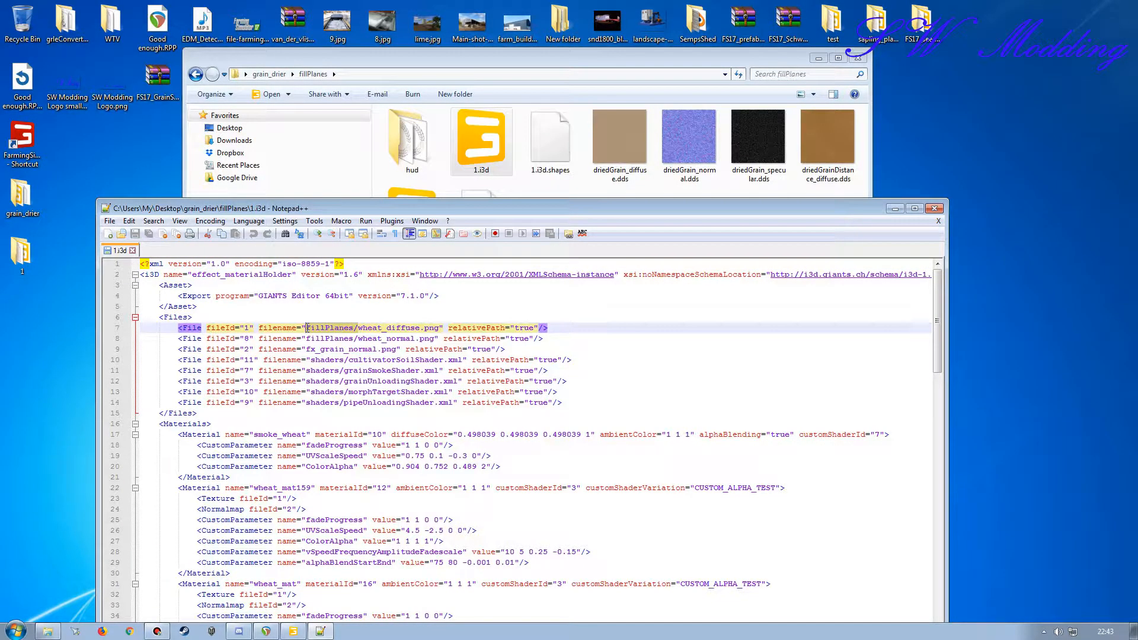
key(Delete)
drag(357, 338, 309, 338)
key(Delete)
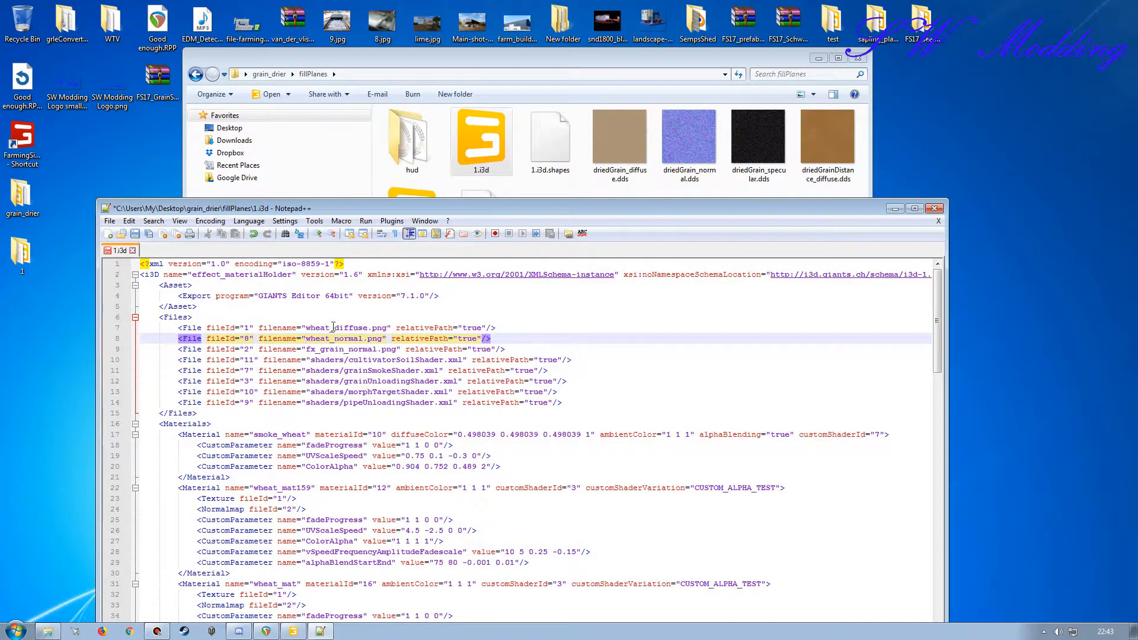
Step: Replace wheat with driedGrain in the diffuse and normal texture file names in the Files section of 1.i3d
drag(331, 327, 305, 327)
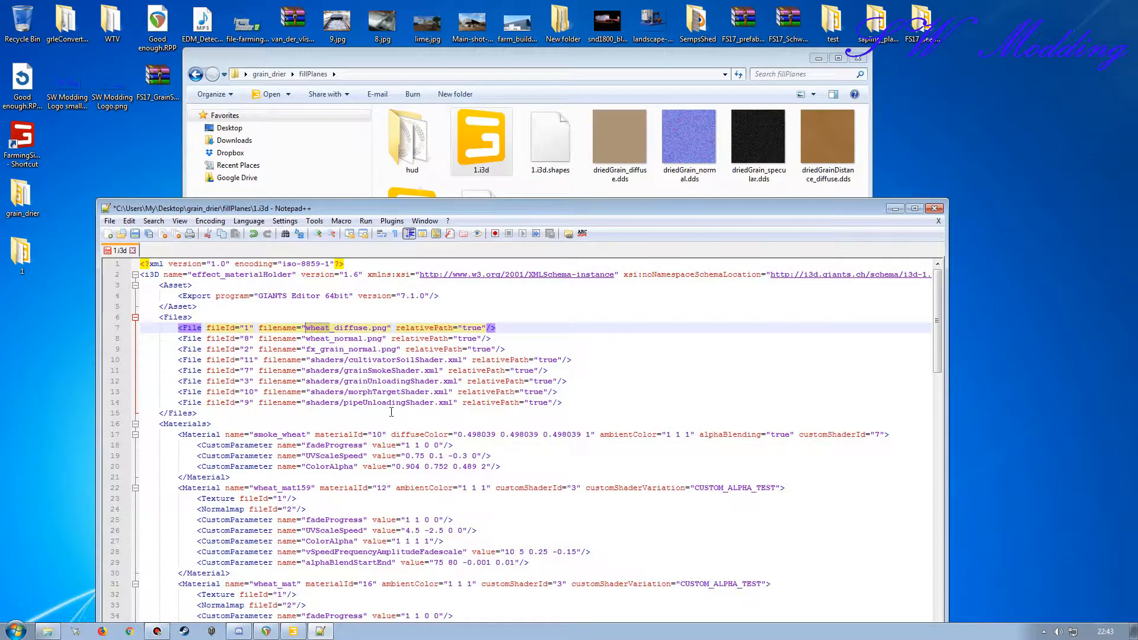
text(driedGrain)
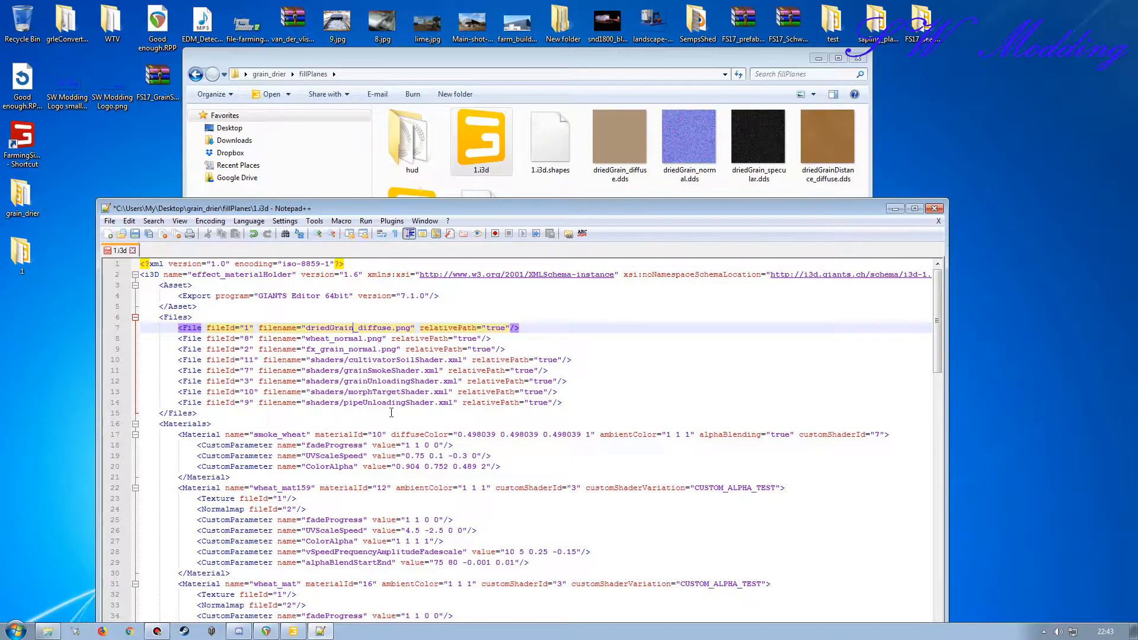
drag(355, 327, 310, 325)
key(ctrl+c)
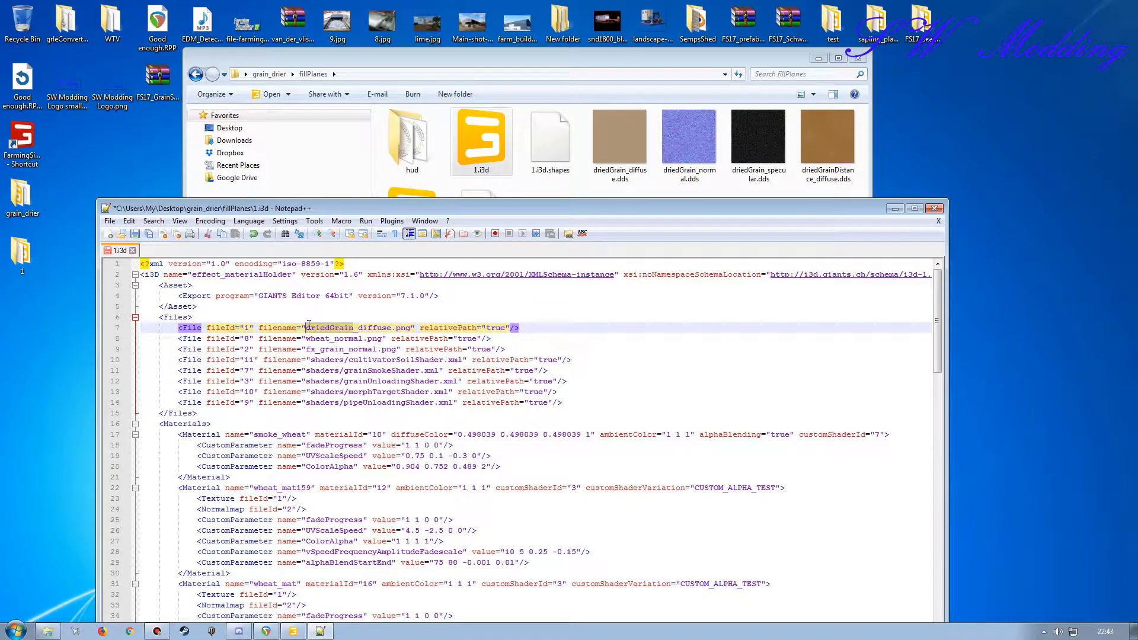
drag(329, 338, 304, 338)
key(ctrl+v)
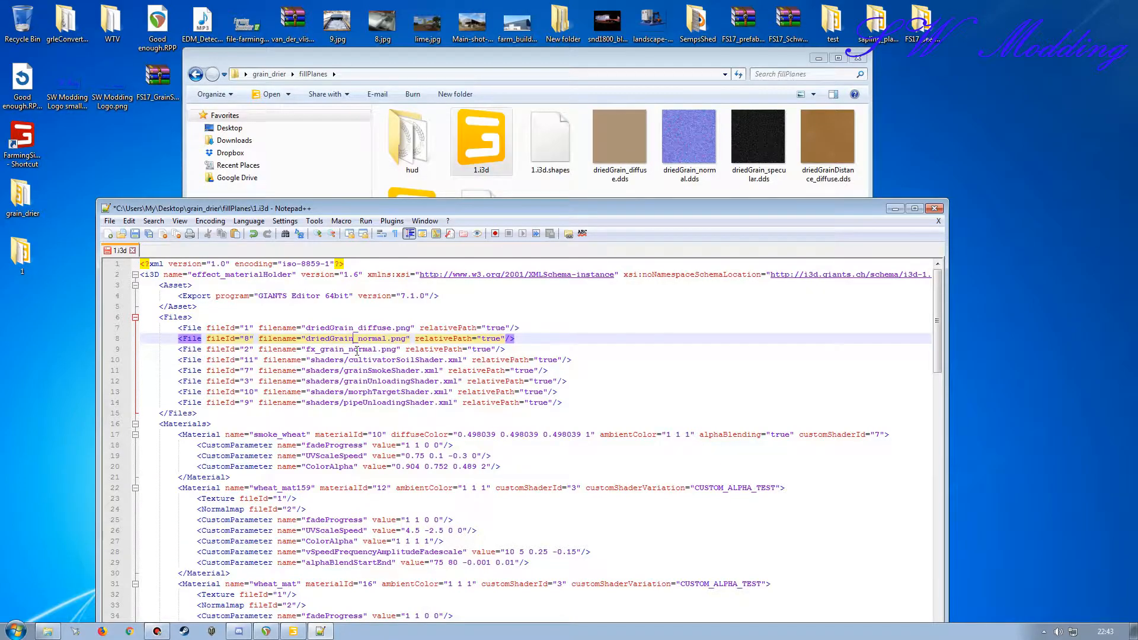
Step: Prefix the fx_grain_normal.png path with ../shared/ in the Files section
click(307, 349)
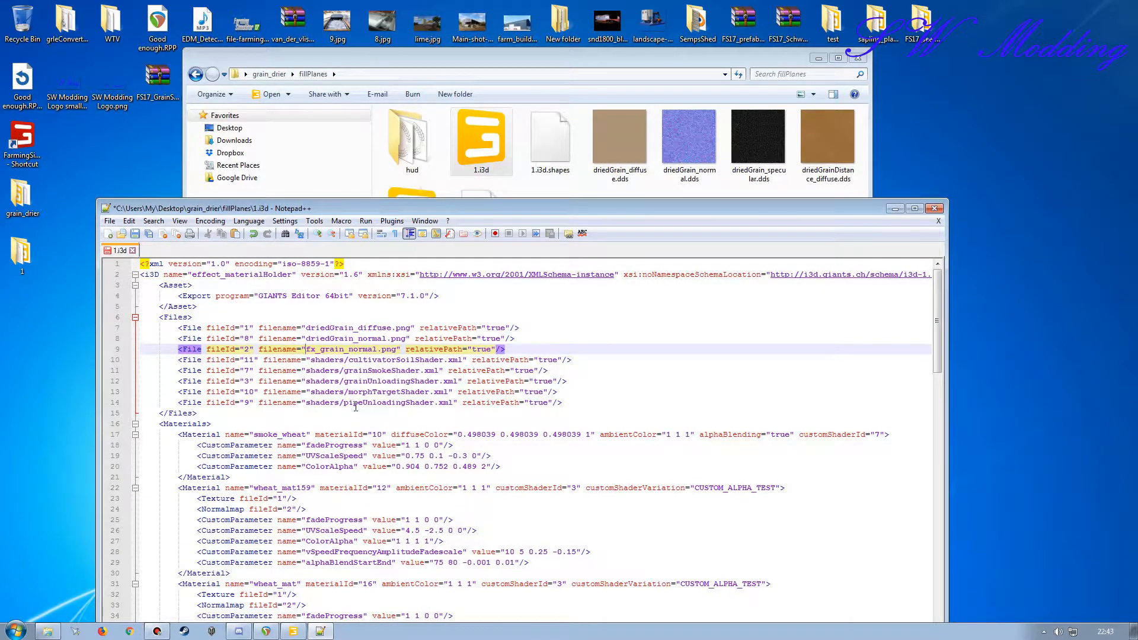
text(../)
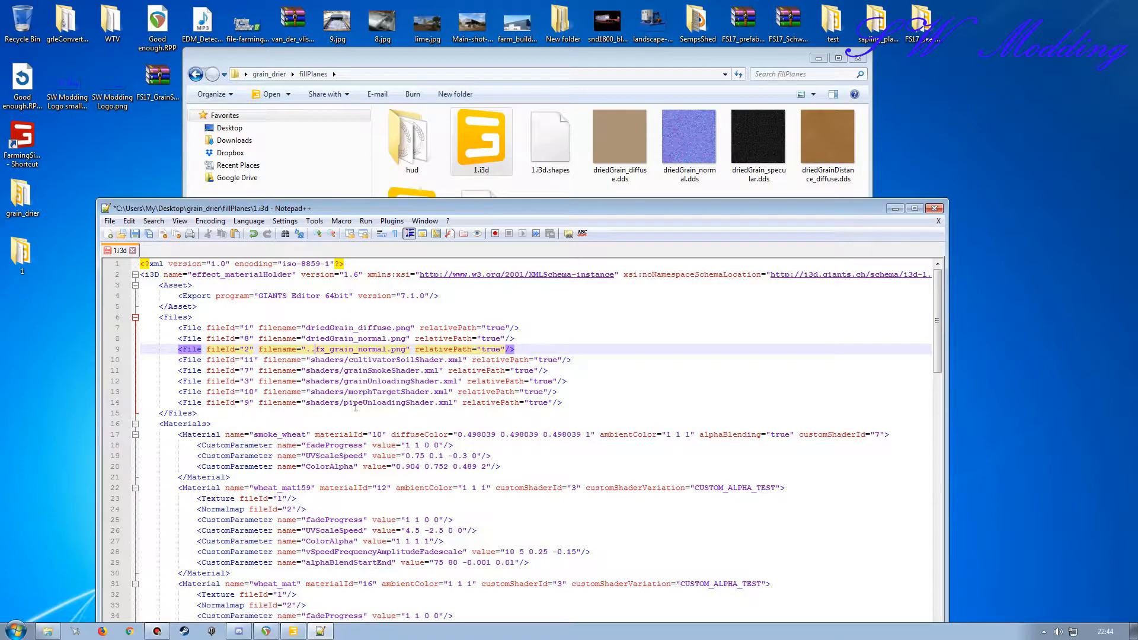
text(shared)
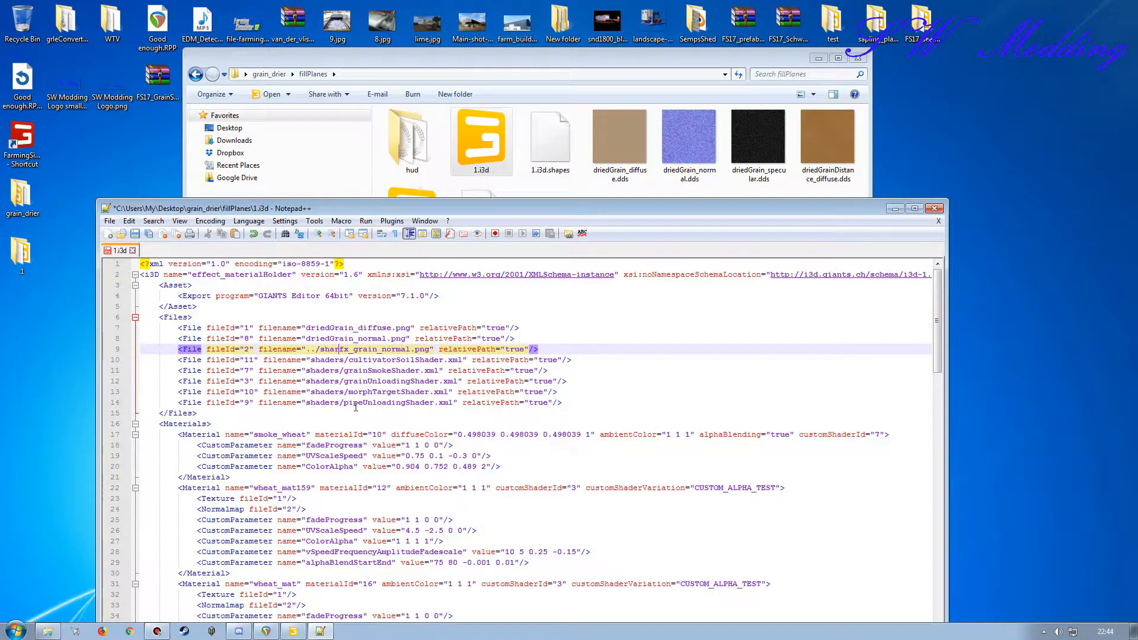
text(/)
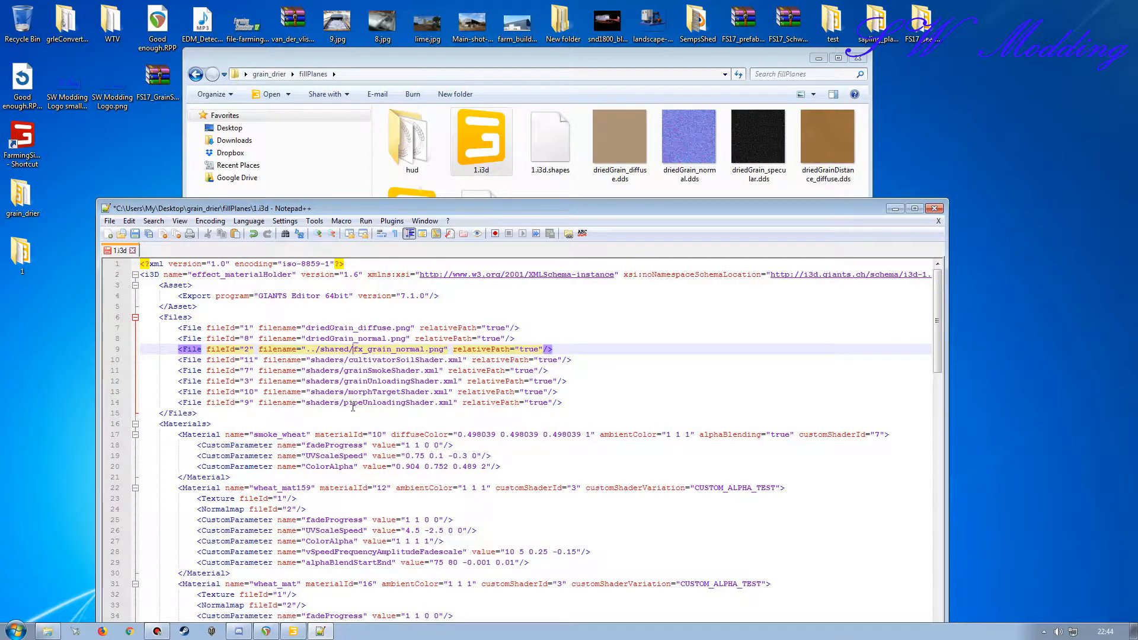
Step: Prefix the cultivatorSoil, grainSmoke, grainUnloading, morphTarget and pipeUnloading shader paths with ../
click(310, 360)
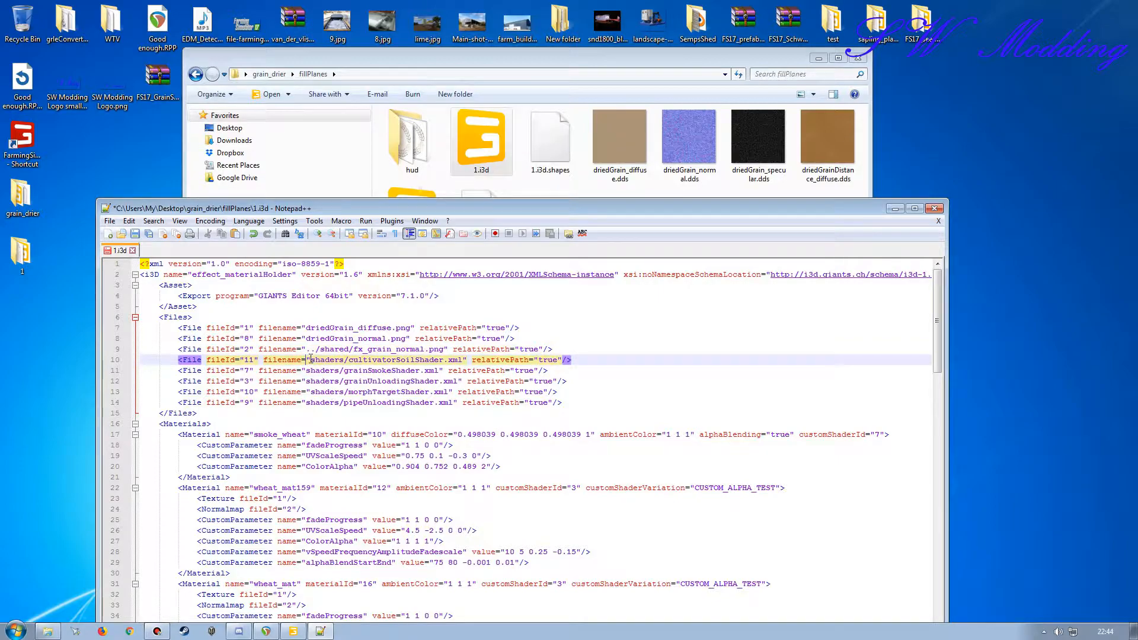
text(../)
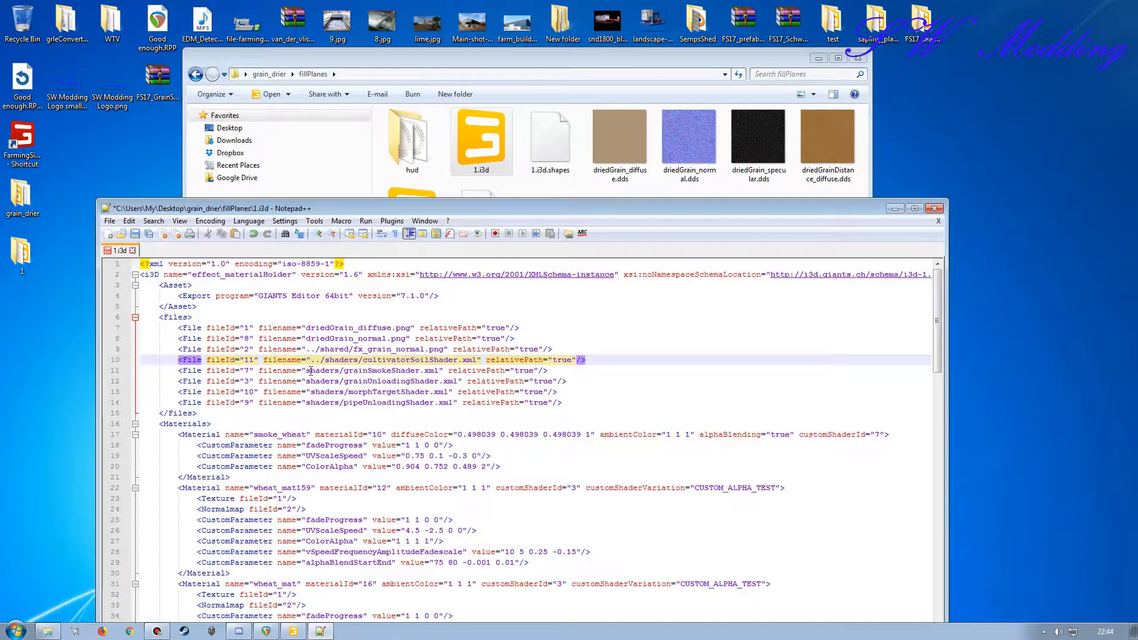
click(306, 370)
text(../)
click(307, 381)
text(../)
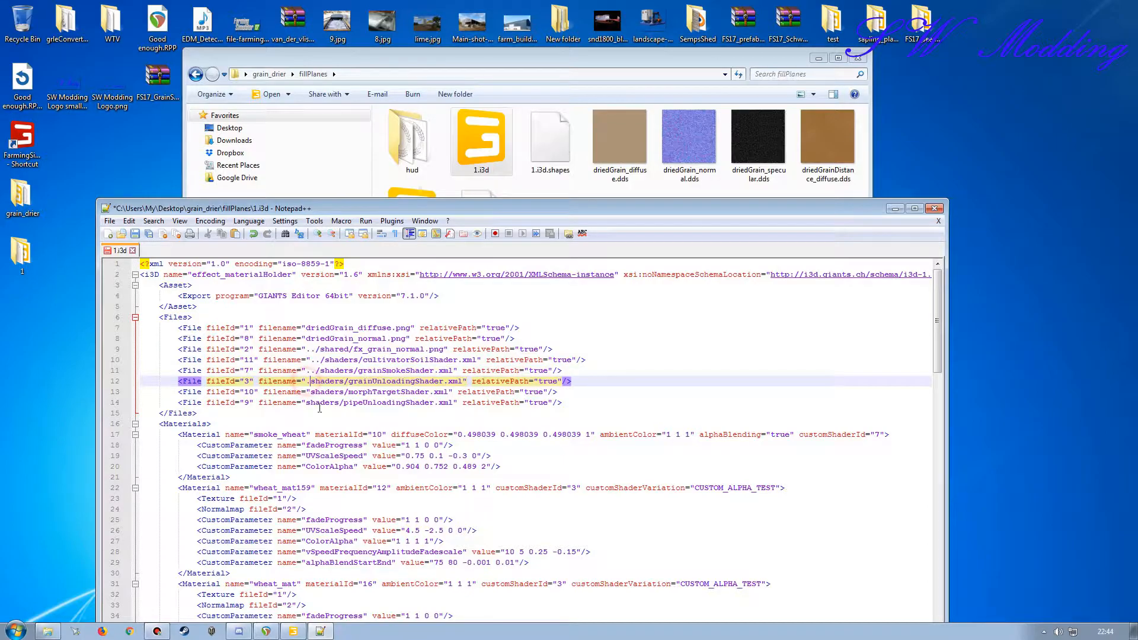
click(308, 392)
text(../)
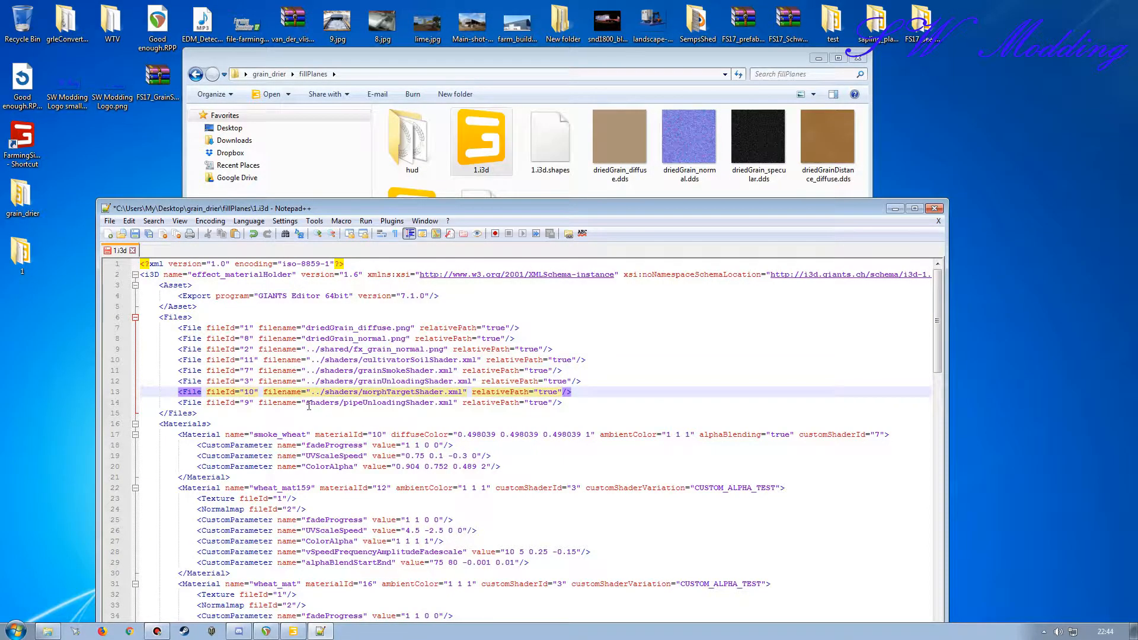
click(306, 402)
text(../)
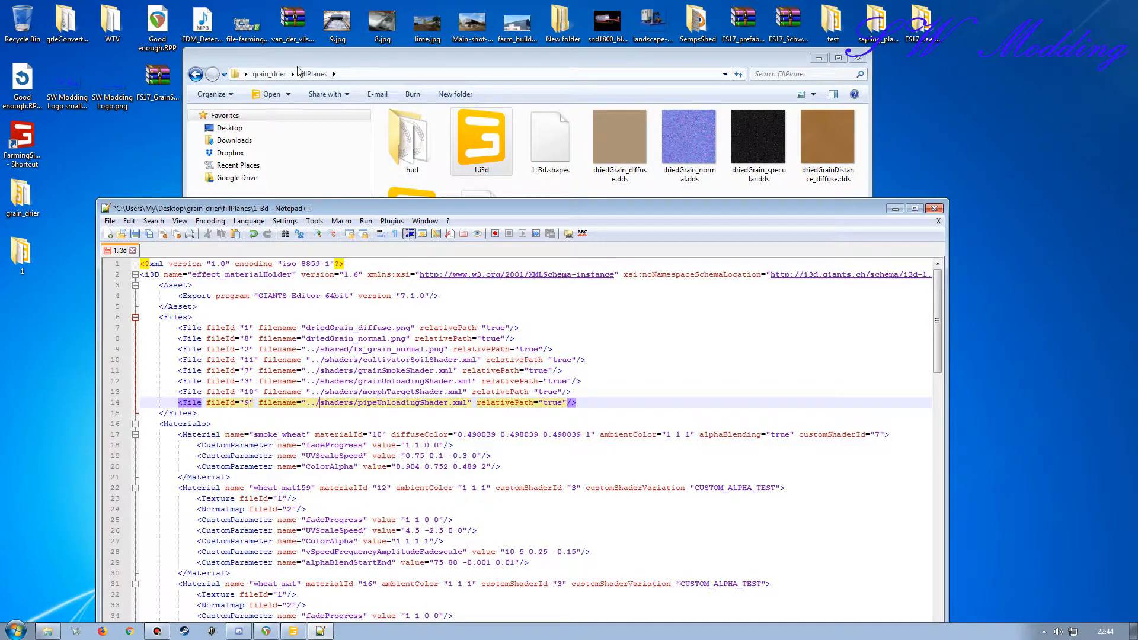
Step: Check where the shaders folder sits inside grain_drier, reopen fillPlanes and return to the 1.i3d text
click(262, 74)
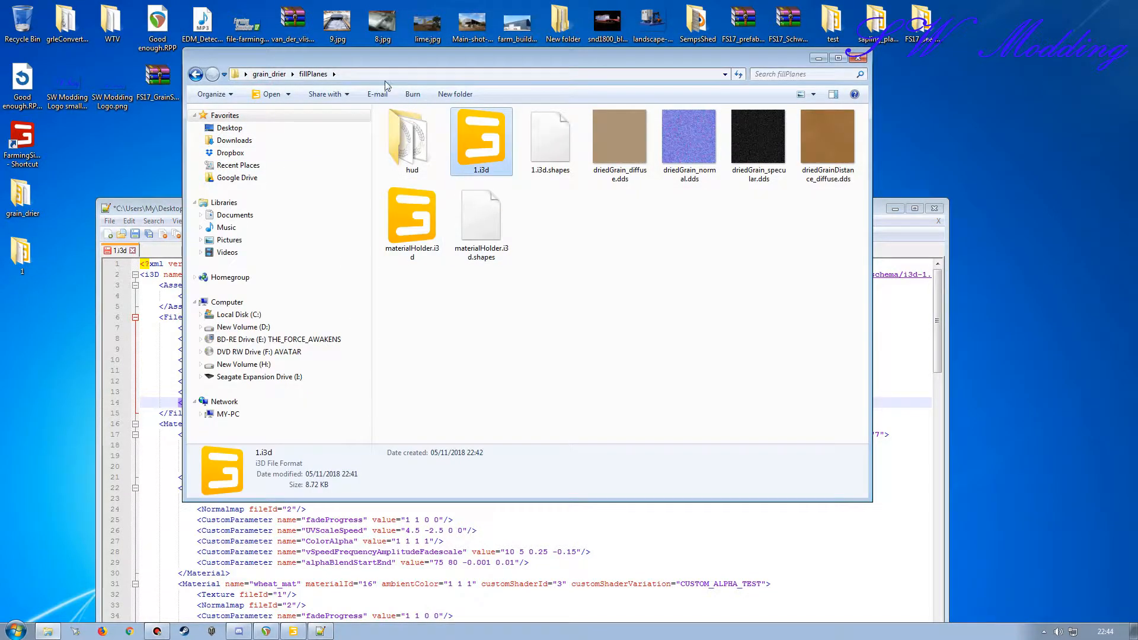
click(405, 166)
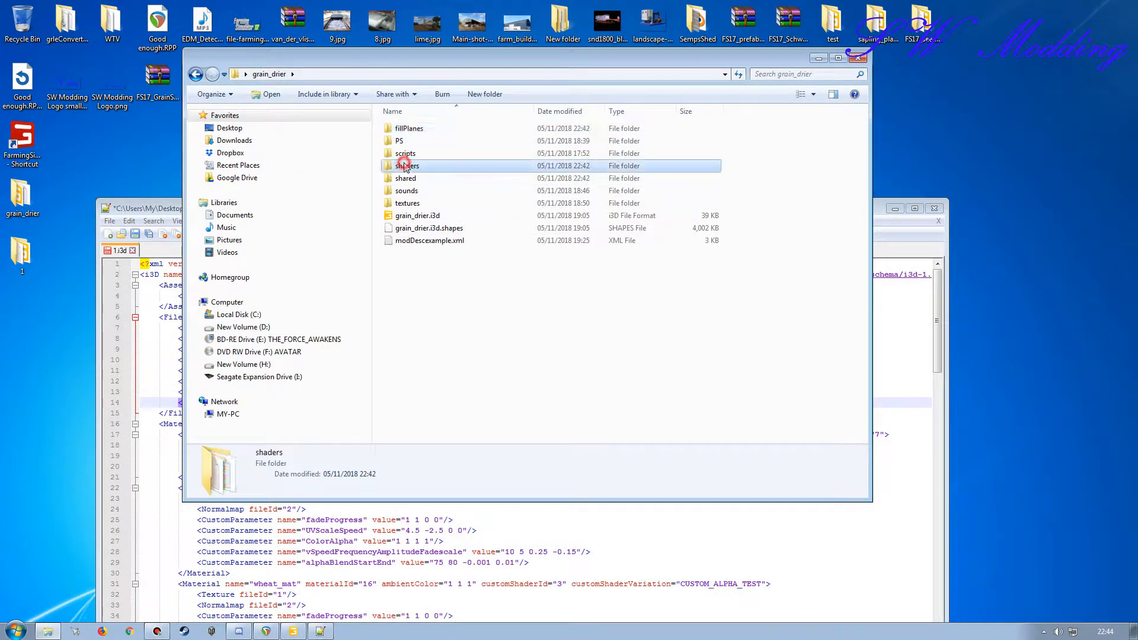
double_click(409, 129)
click(158, 203)
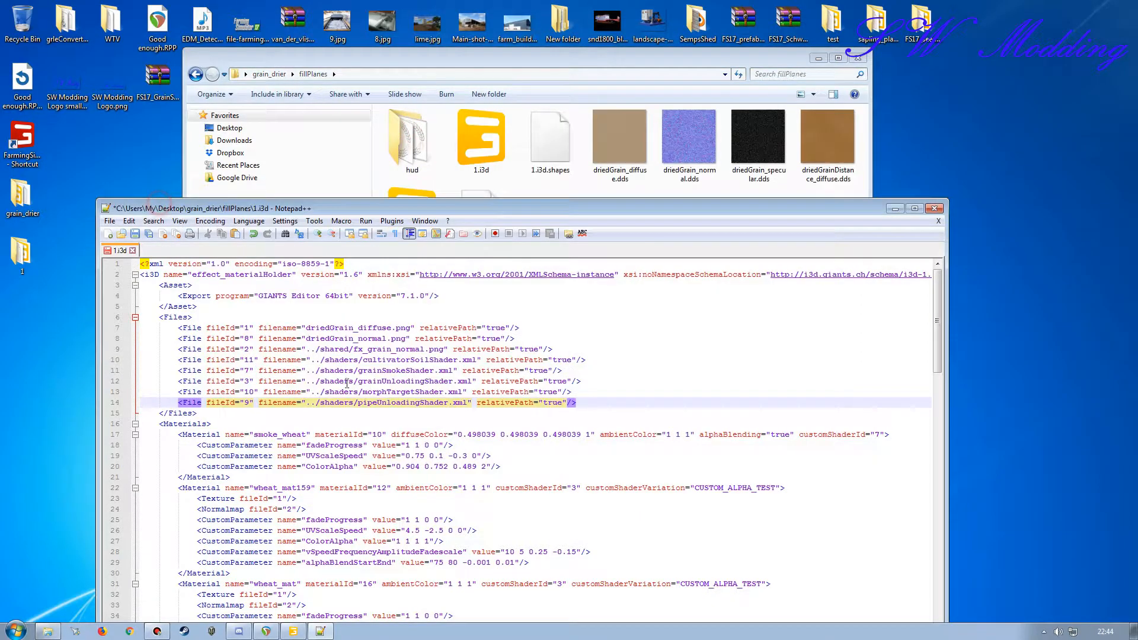
Step: Review the materials, scene and user attributes of 1.i3d, save the file and close Notepad++
double_click(364, 213)
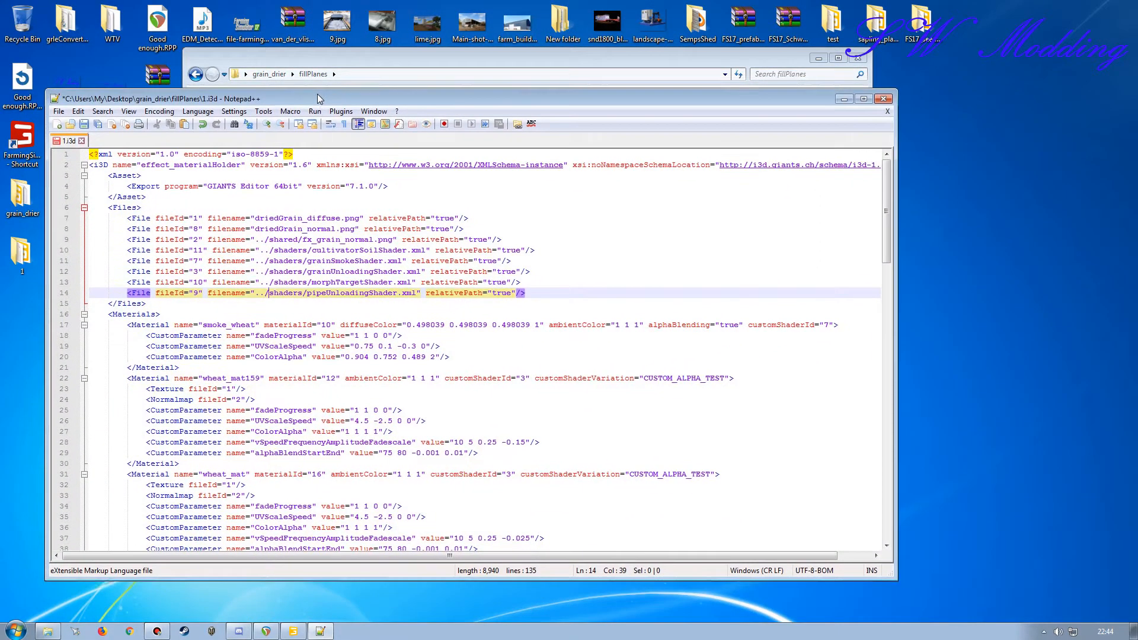
scroll(317, 386, down, 20)
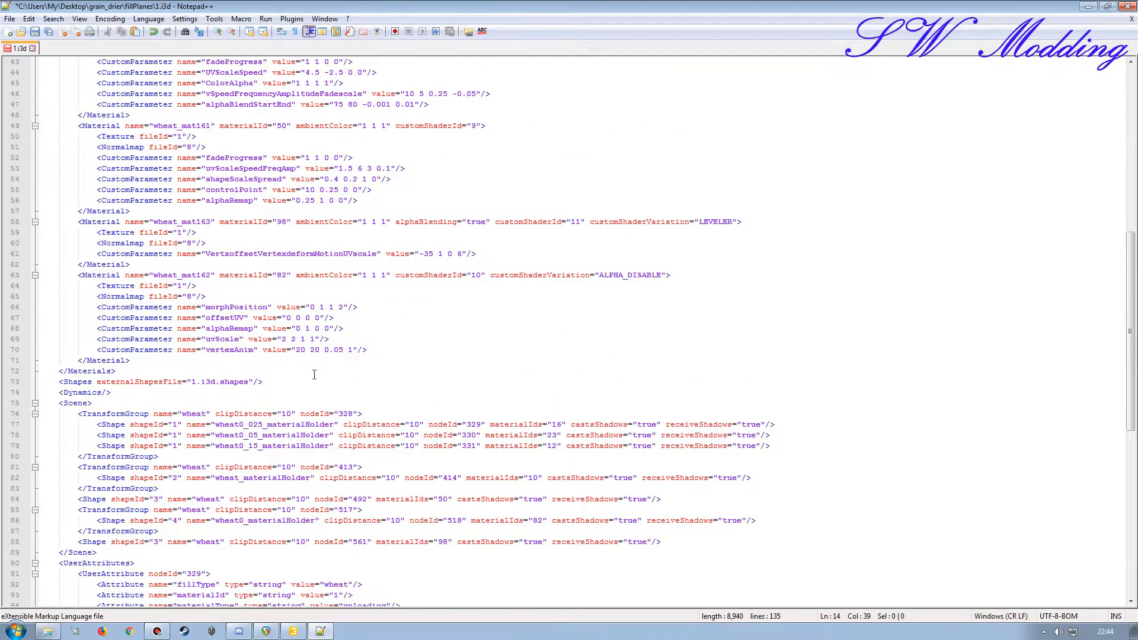
scroll(288, 328, up, 20)
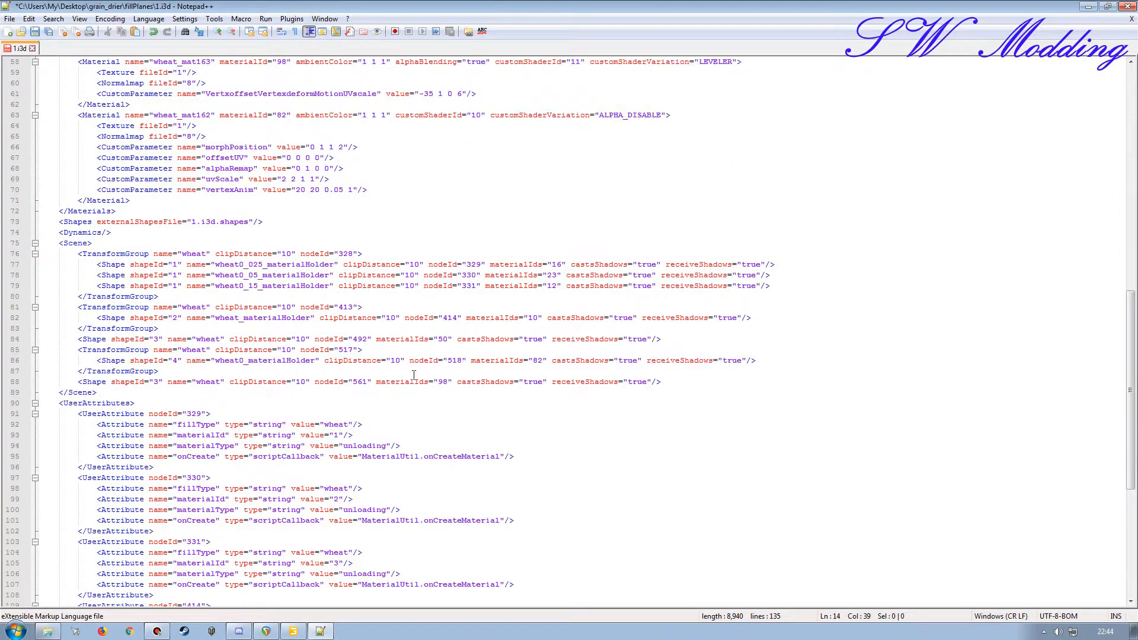
scroll(239, 406, up, 3)
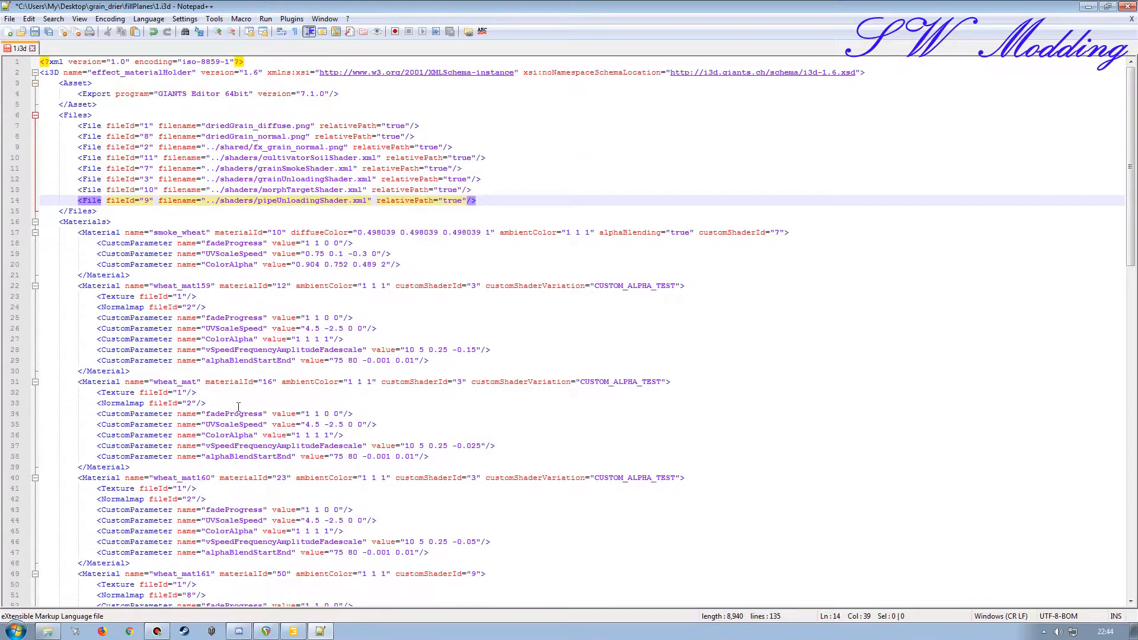
click(34, 32)
click(1126, 7)
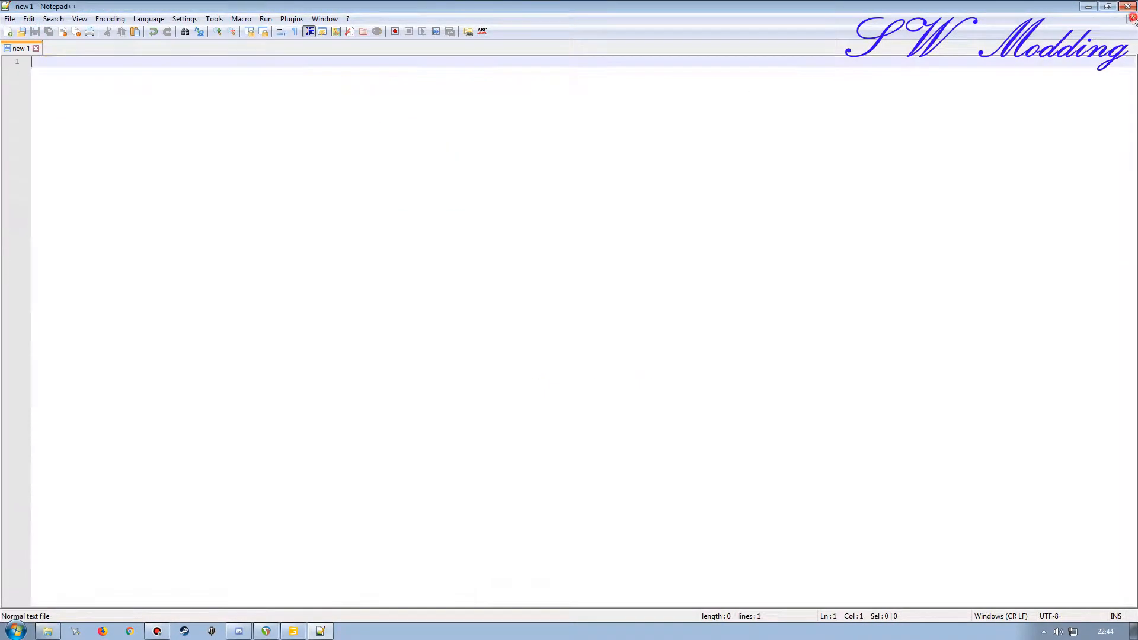
Step: Open 1.i3d in GIANTS Editor, enlarge the console to check for resource loading errors, and close the editor
double_click(480, 140)
click(571, 387)
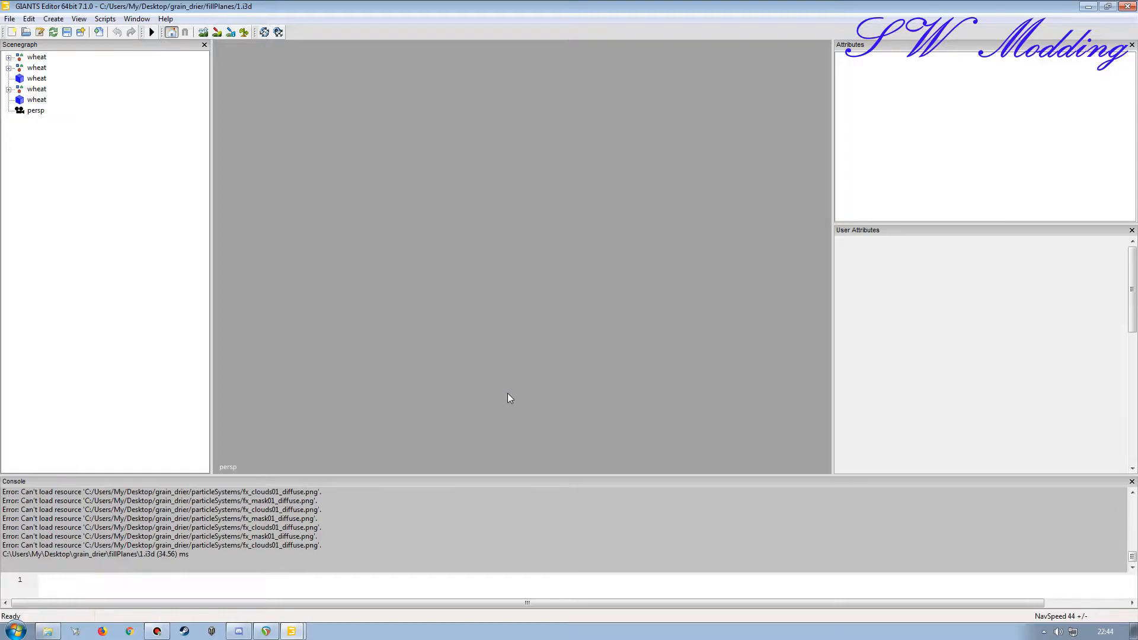
drag(457, 476, 457, 393)
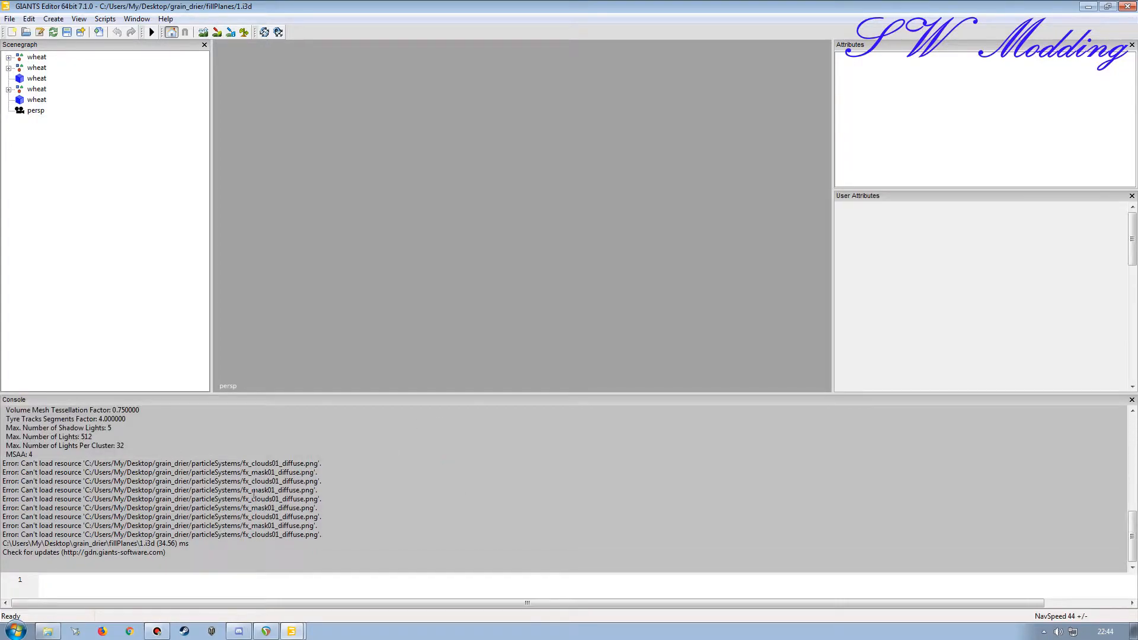
click(1127, 6)
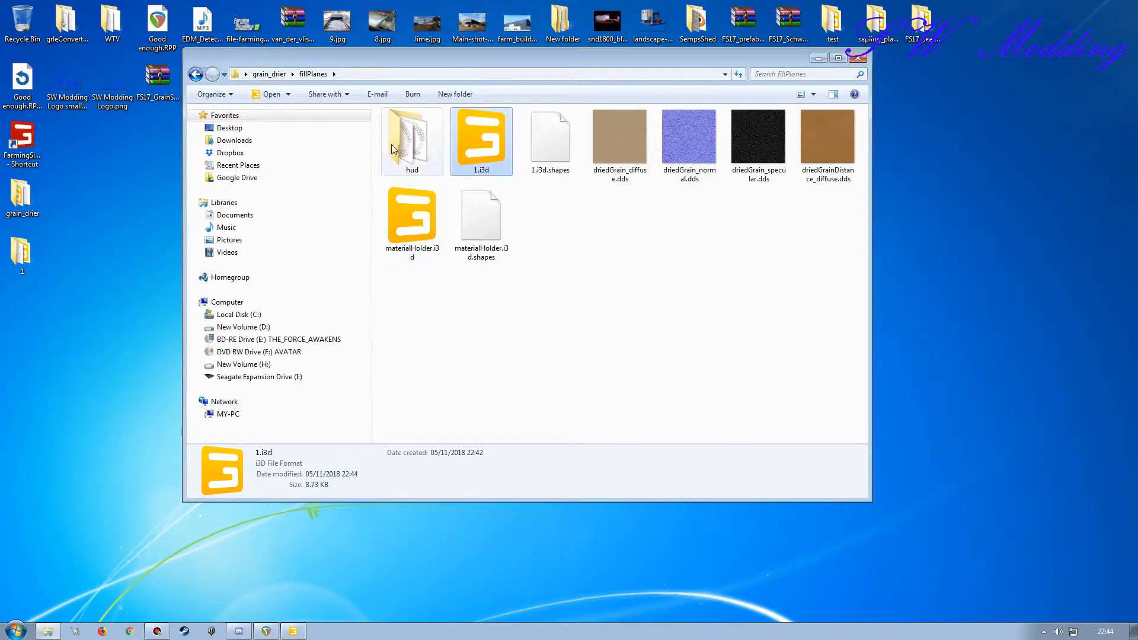
Step: Inspect cultivatorSoilShader.xml, fillIconShader.xml, fillPlaneShader.xml and grainSmokeShader.xml in the grain_drier shaders folder for particleSystems texture paths
click(269, 74)
double_click(424, 166)
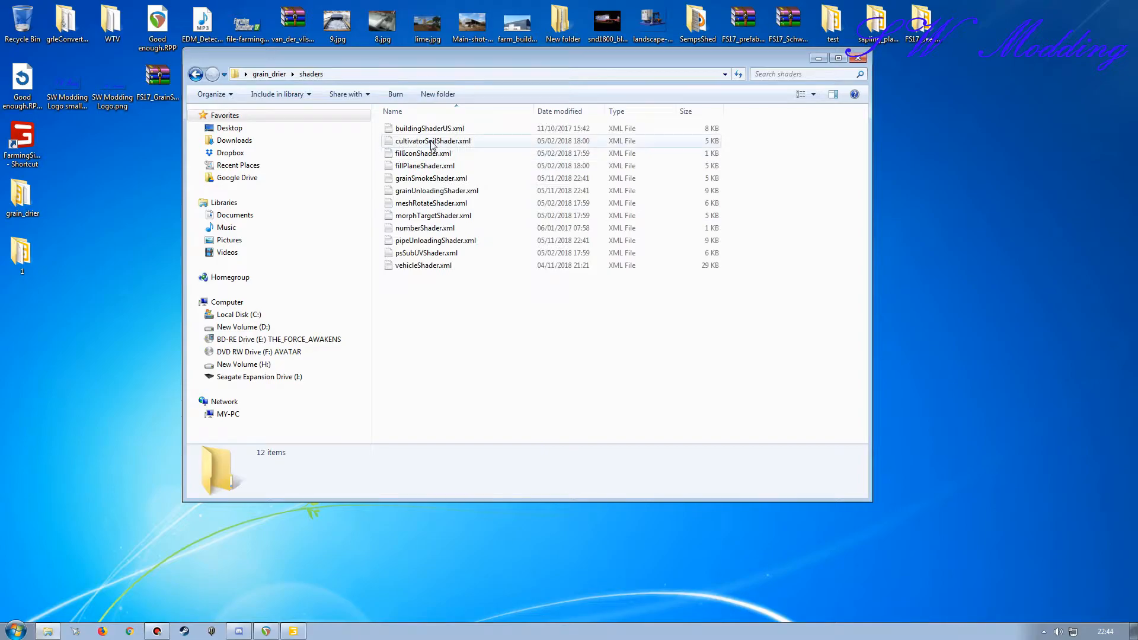
double_click(428, 144)
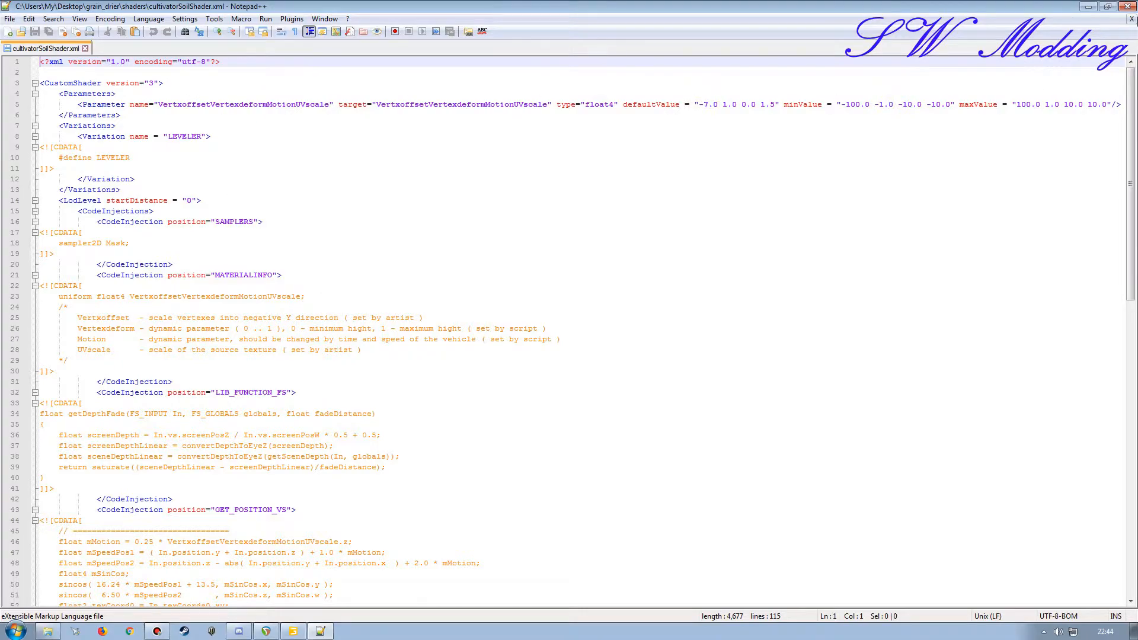
click(1128, 7)
double_click(432, 153)
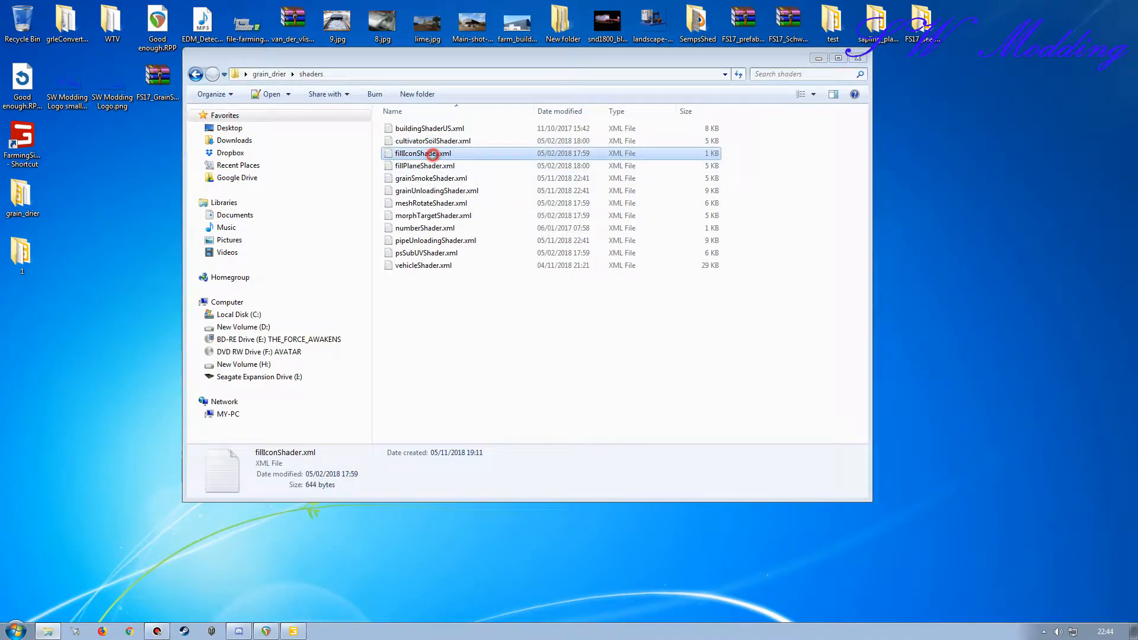
click(1128, 7)
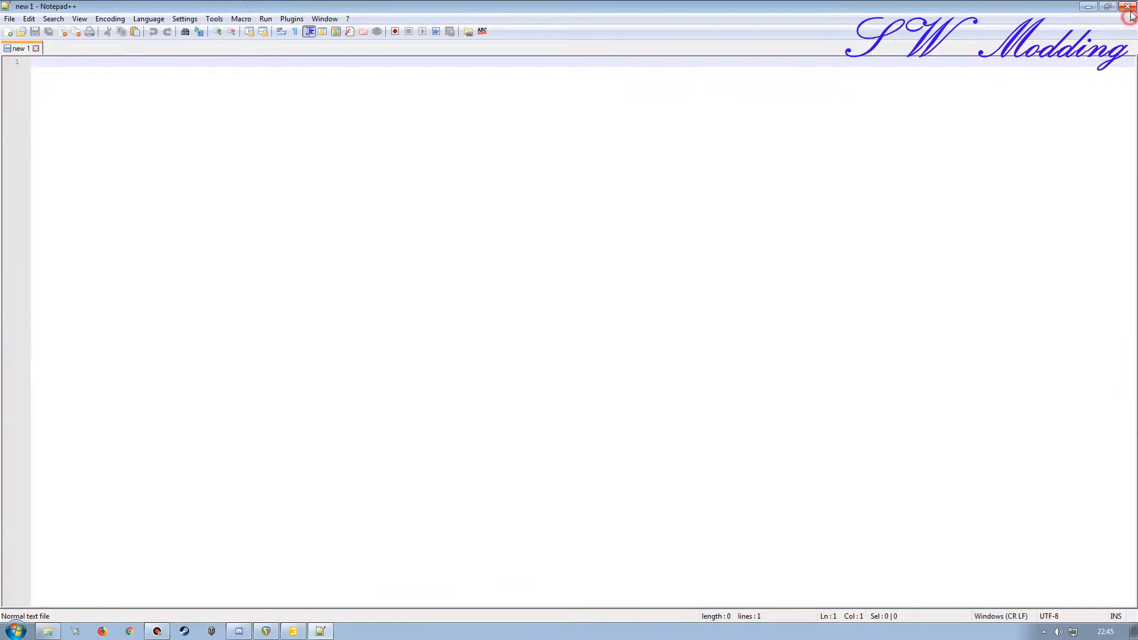
double_click(439, 166)
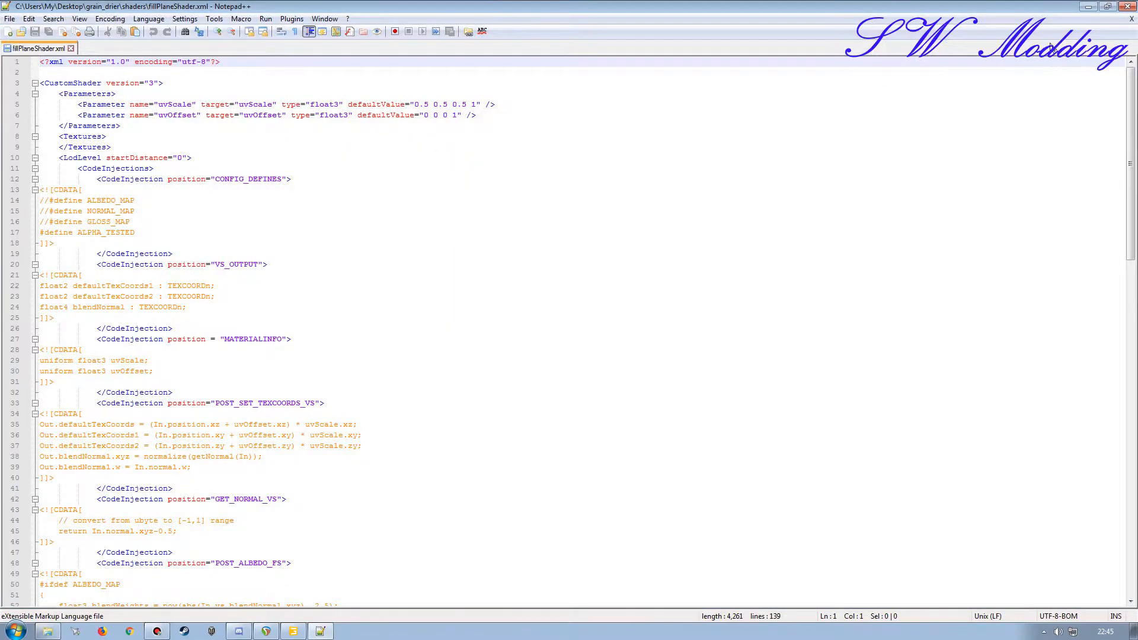
click(1132, 19)
click(1127, 7)
click(431, 179)
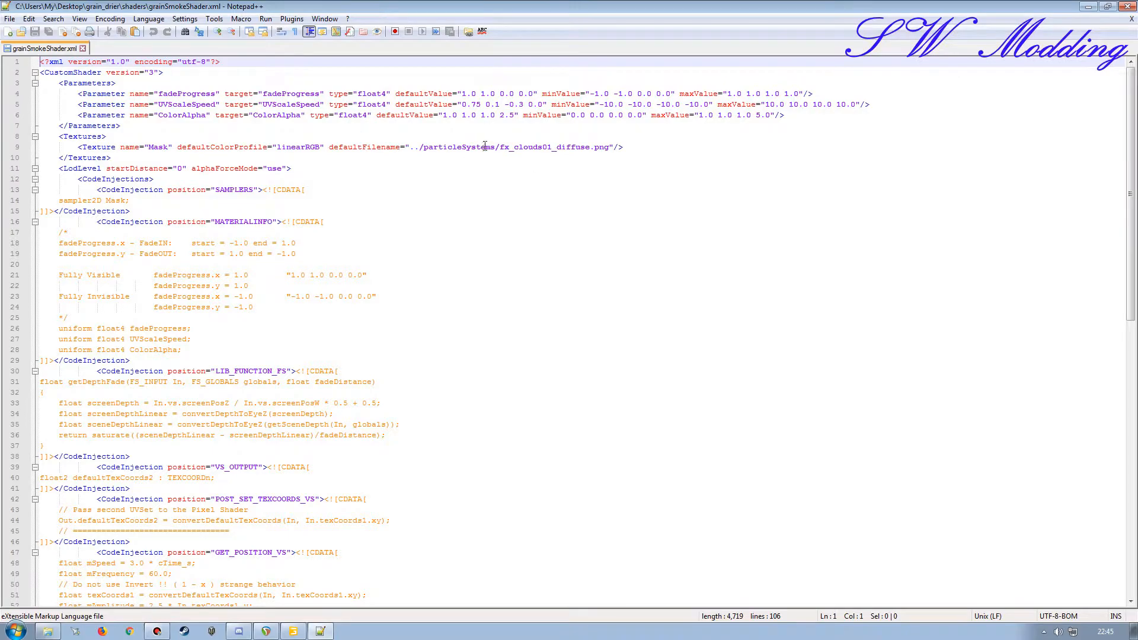
Step: Change the Mask texture folder in grainSmokeShader.xml from particleSystems to shared, save and close the file
drag(495, 146, 425, 146)
text(shar)
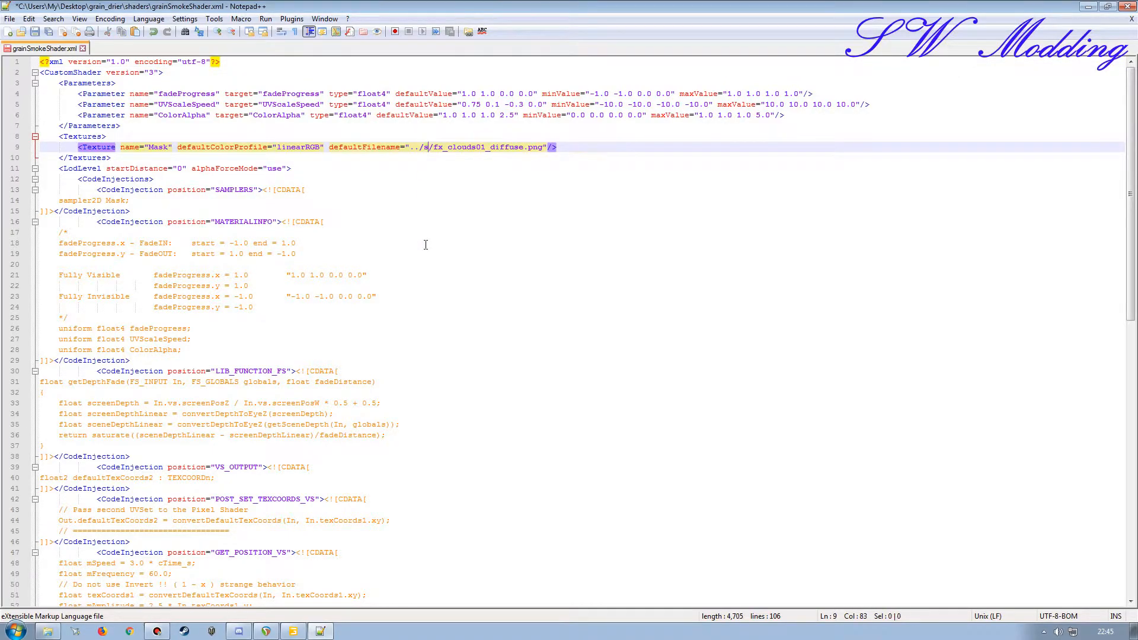
text(ed)
double_click(435, 147)
click(34, 31)
click(1131, 21)
Step: In grainUnloadingShader.xml, point the fadeMask and Mask texture paths to the shared folder, save the file and close the editor
double_click(437, 185)
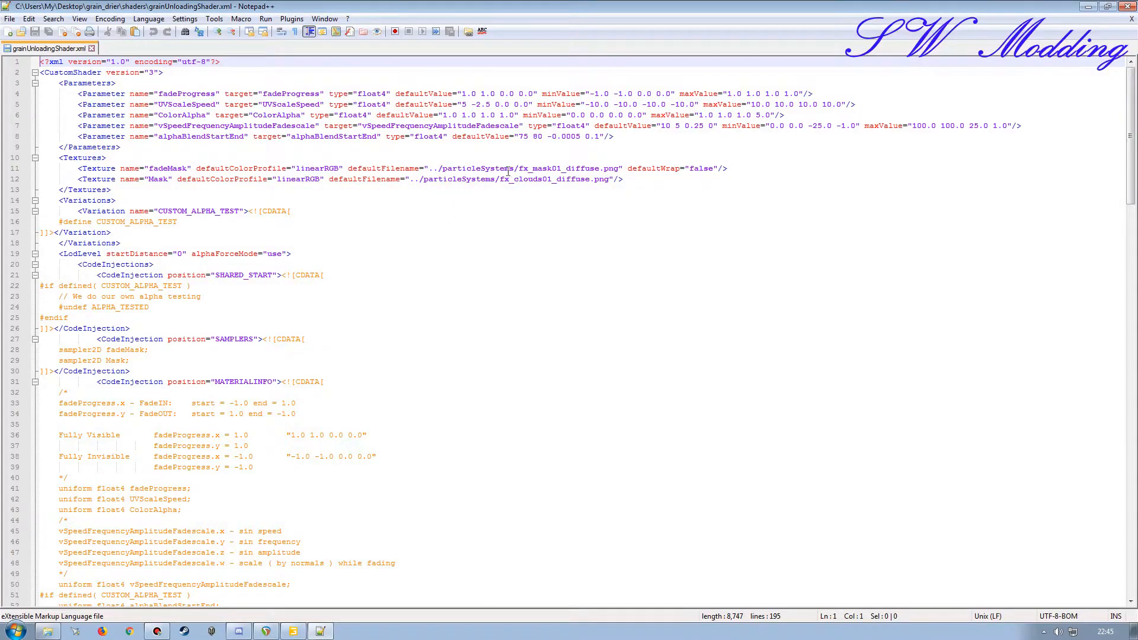
double_click(508, 169)
text(shared)
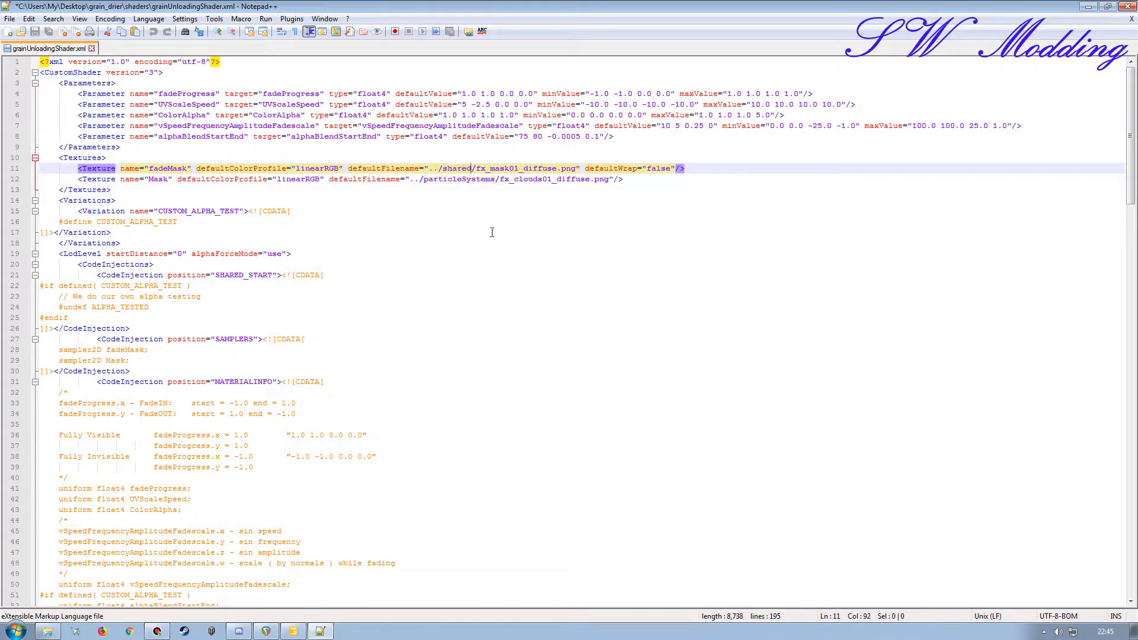
double_click(471, 179)
text(shared)
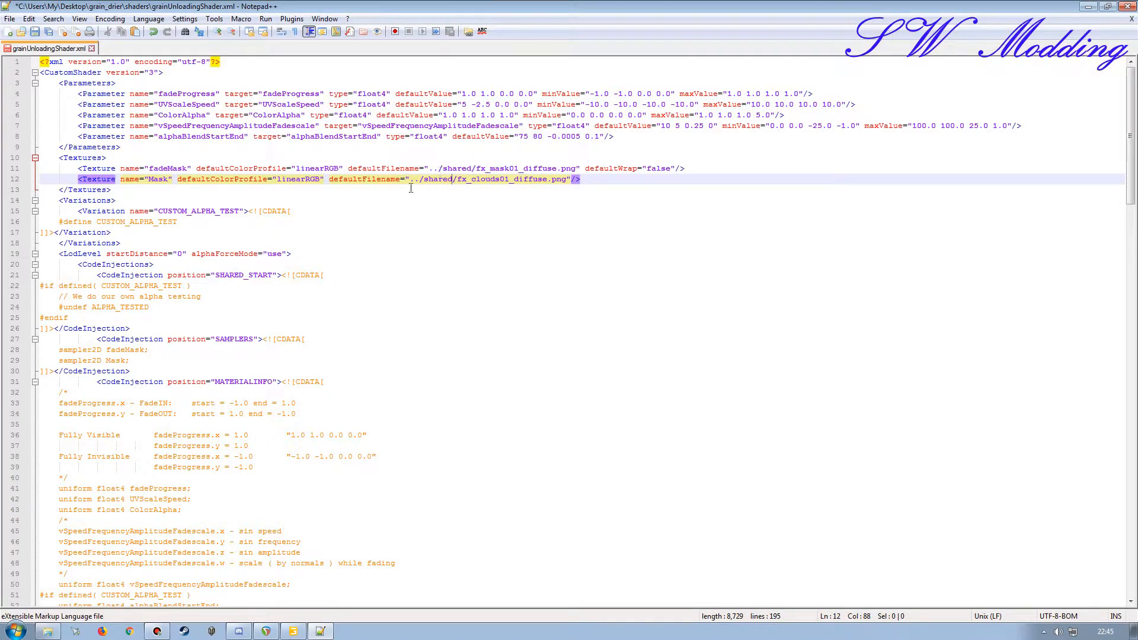
click(35, 32)
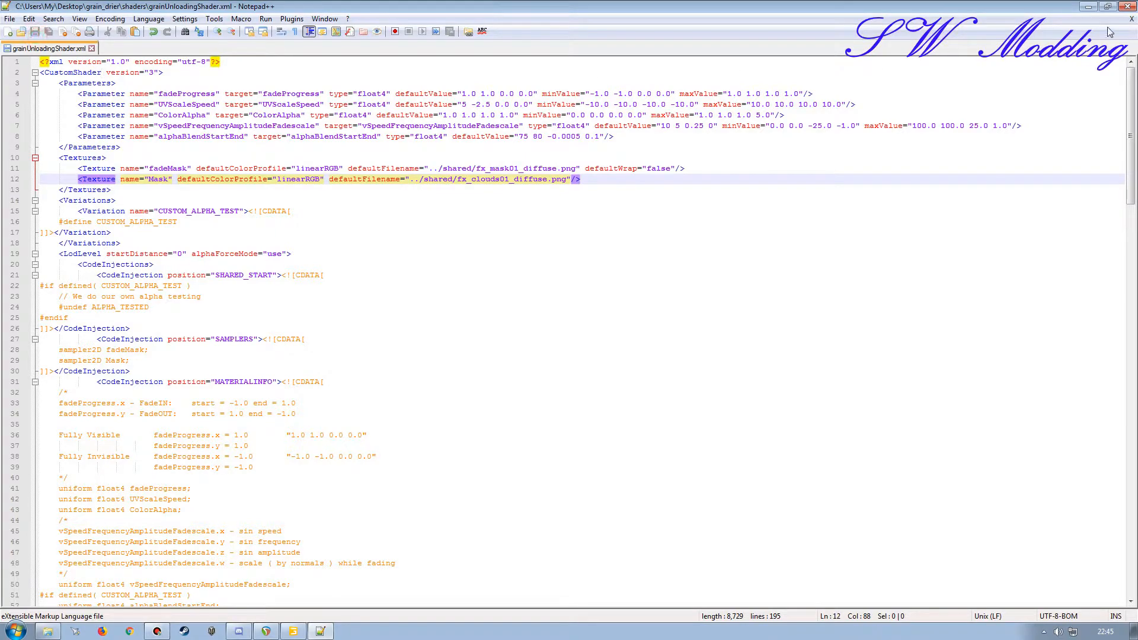
click(1126, 6)
Step: Inspect meshRotateShader.xml, morphTargetShader.xml and numberShader.xml for particleSystems texture paths
double_click(418, 202)
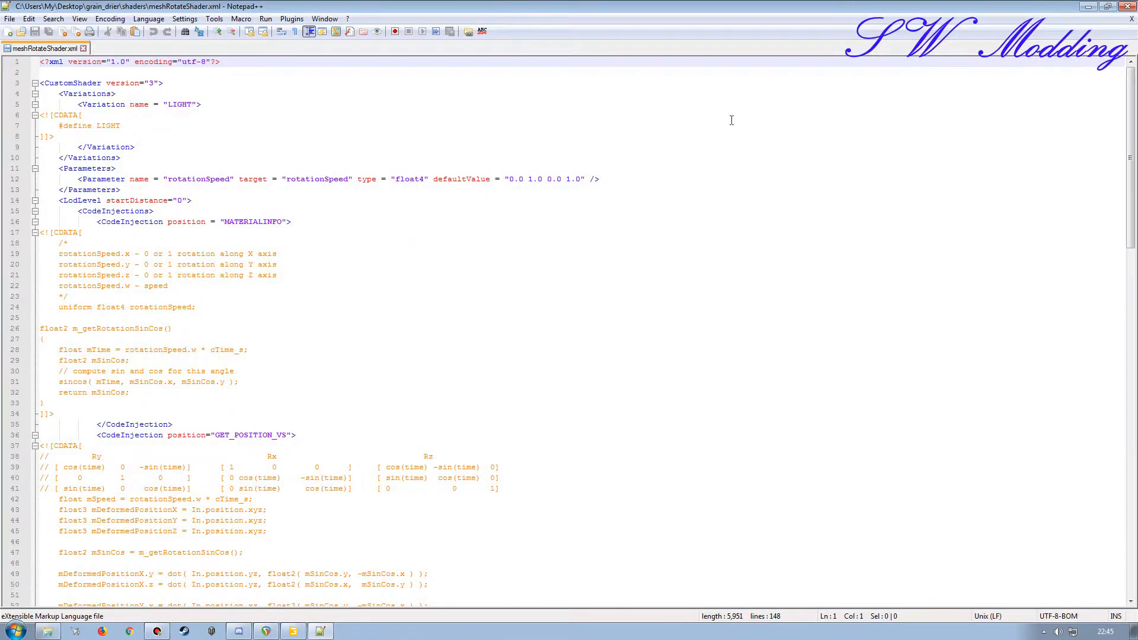
click(1131, 19)
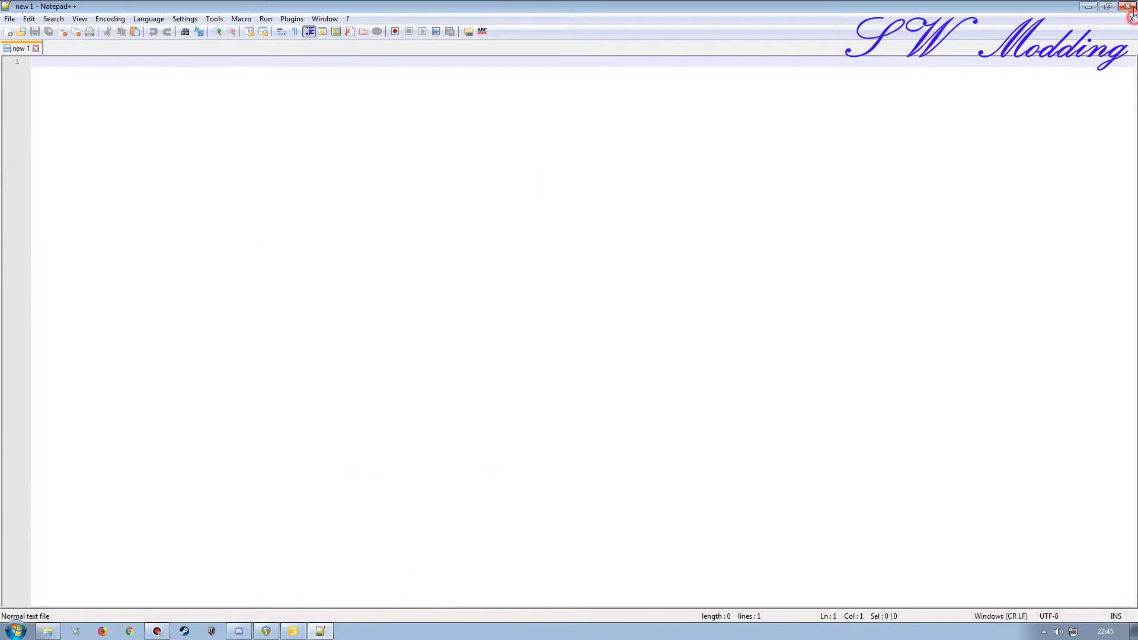
click(1127, 6)
click(456, 215)
double_click(457, 216)
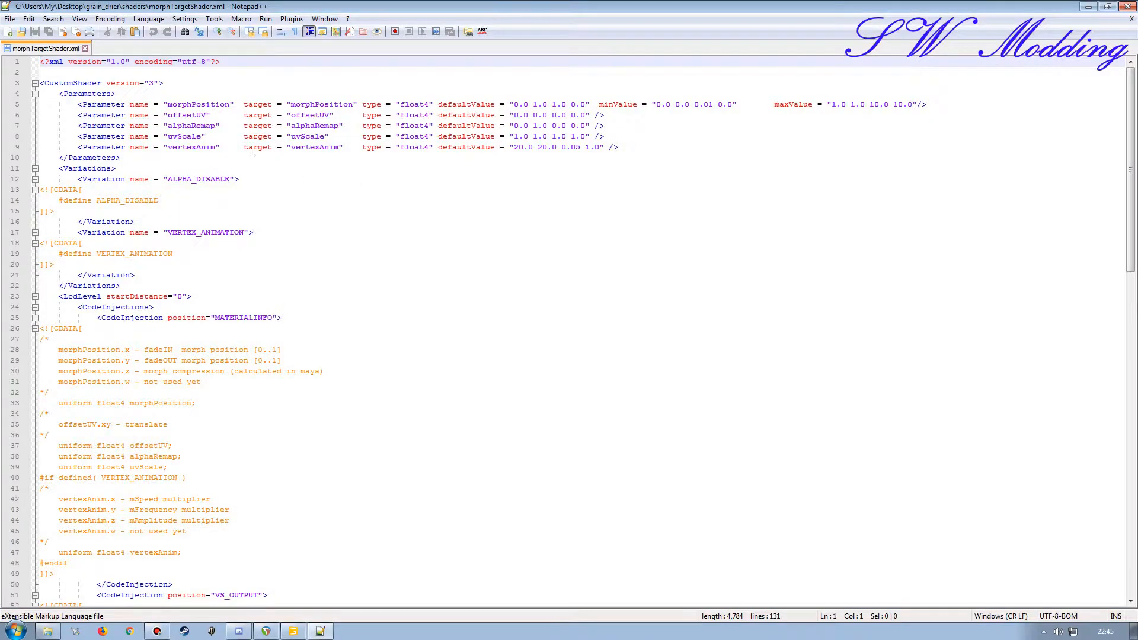
click(1131, 19)
click(1127, 7)
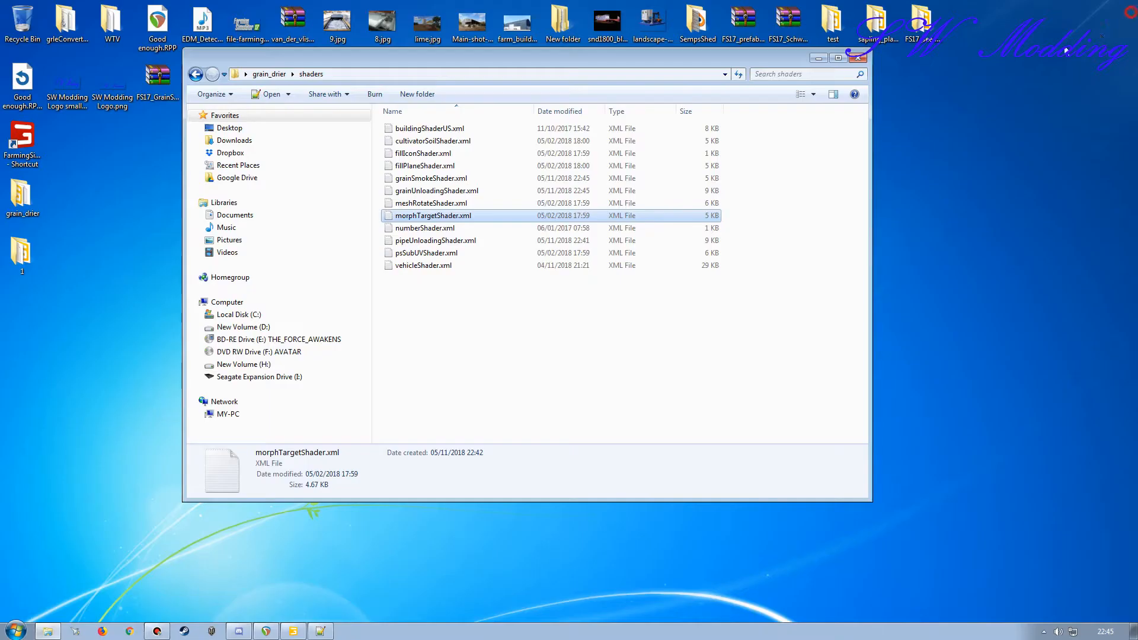
double_click(424, 229)
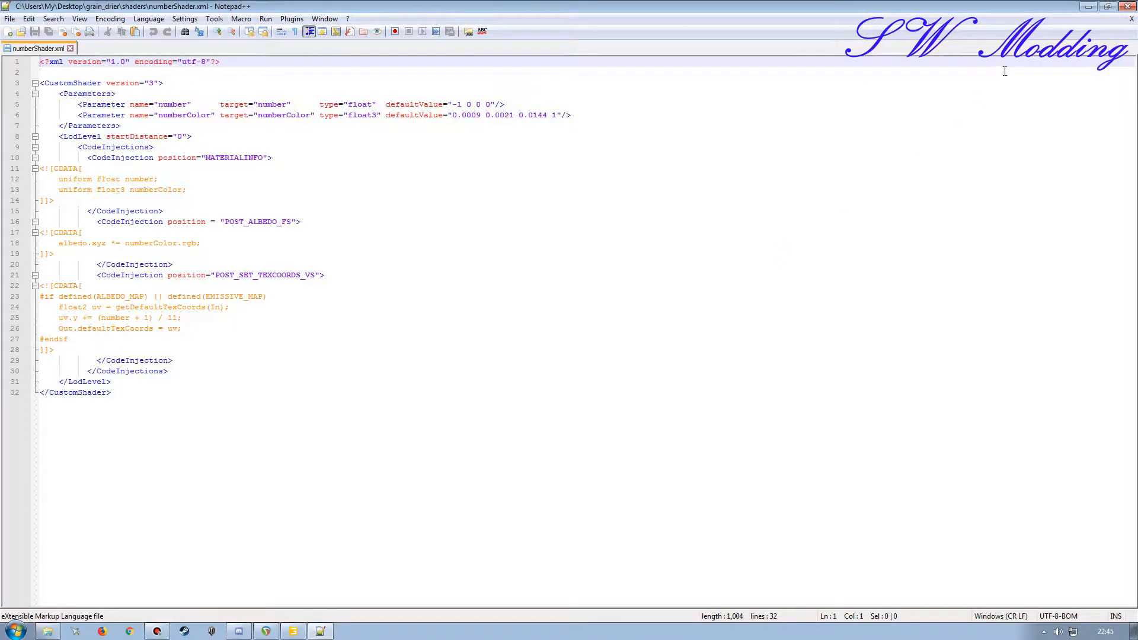
click(1126, 7)
Step: In pipeUnloadingShader.xml, point the fadeMask and Mask texture paths to the shared folder, save and close all open files
double_click(405, 238)
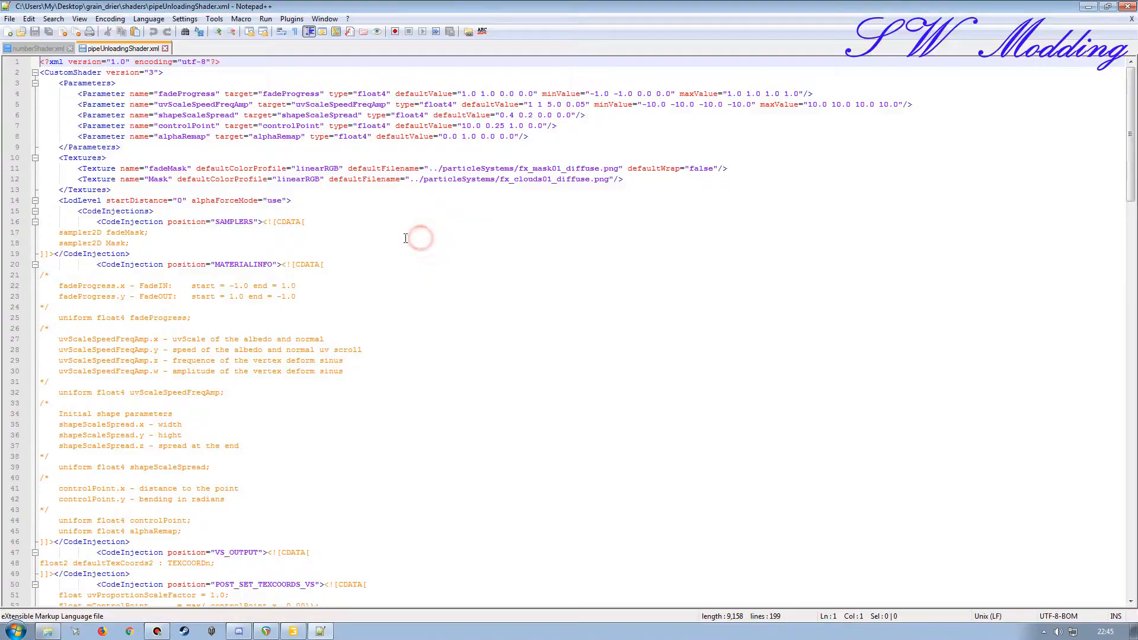
double_click(474, 168)
text(shared)
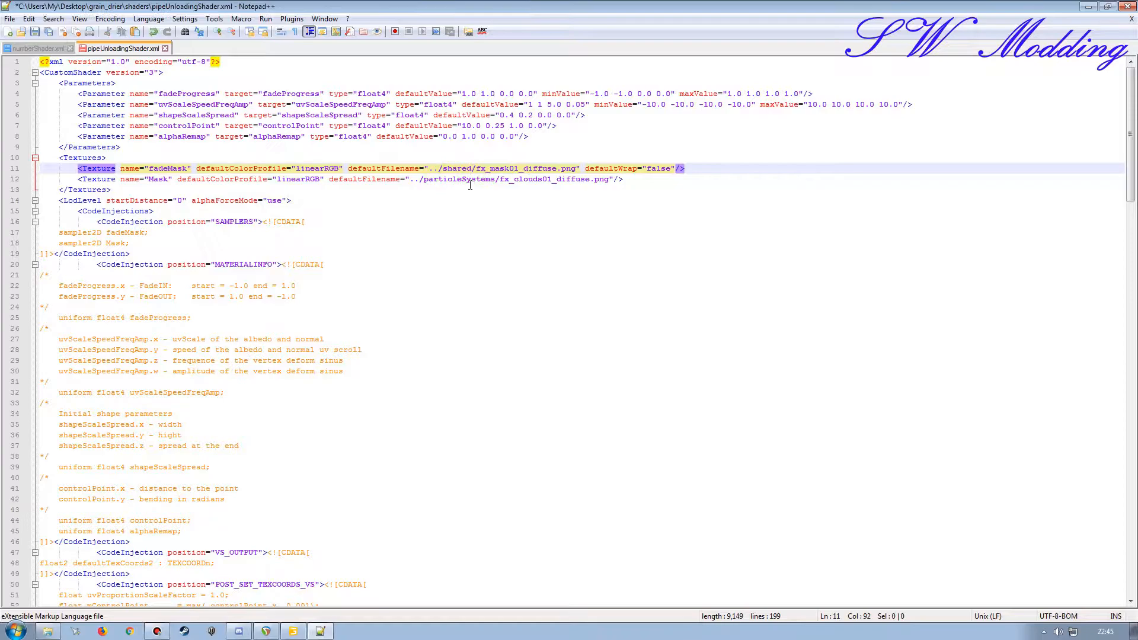
click(468, 179)
double_click(469, 179)
text(shared)
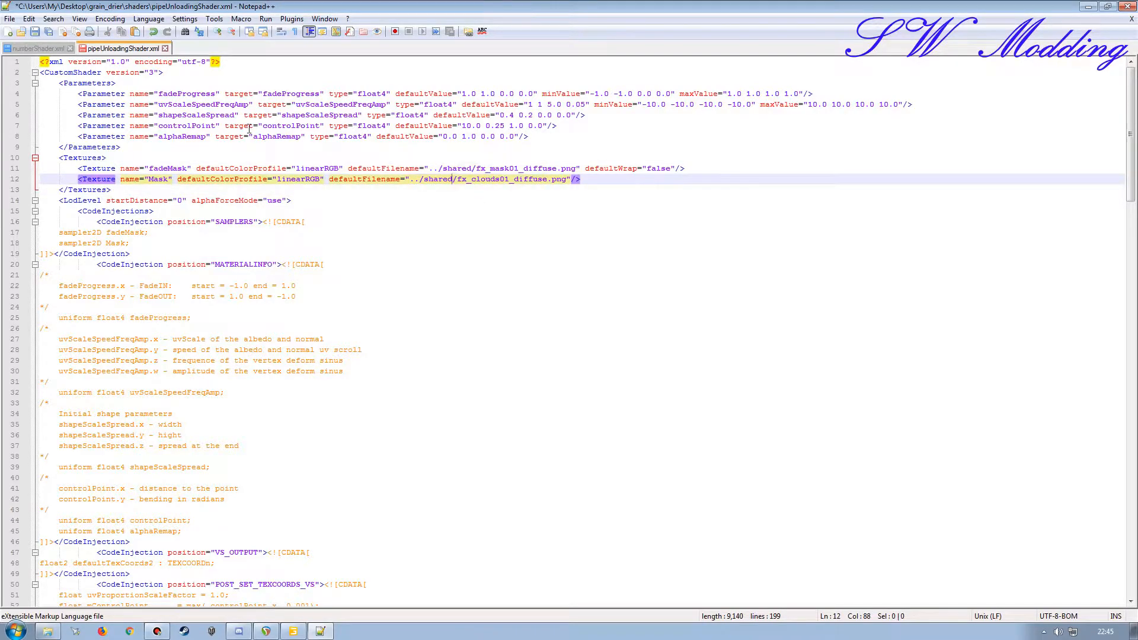
click(34, 32)
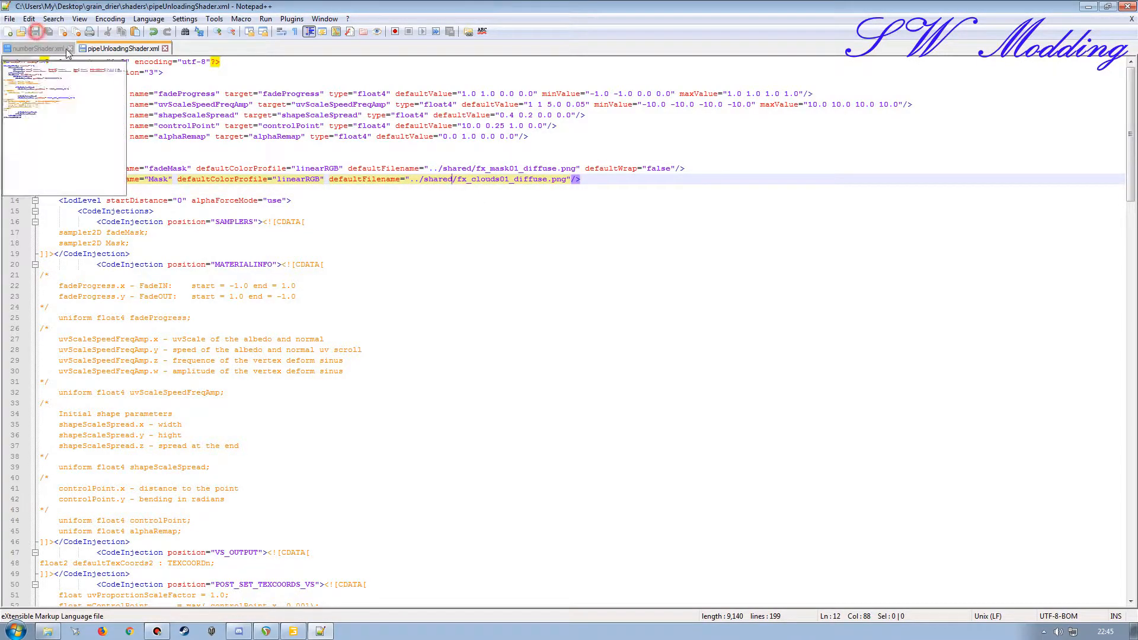
click(165, 48)
click(70, 48)
click(1127, 6)
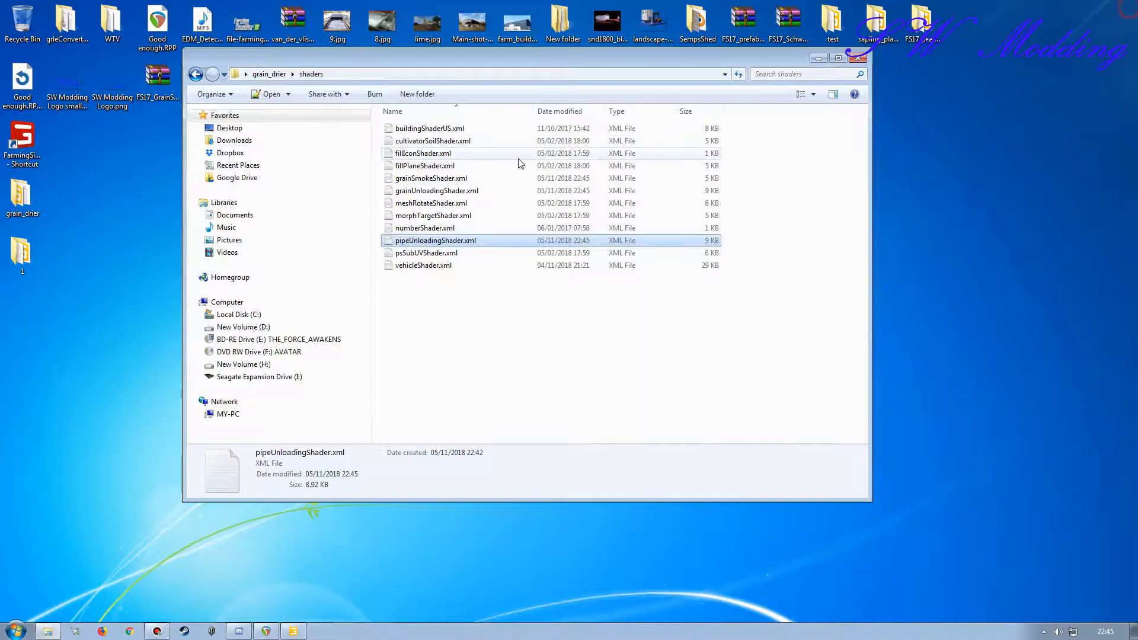
Step: Inspect psSubUVShader.xml and vehicleShader.xml for particleSystems texture paths
double_click(433, 253)
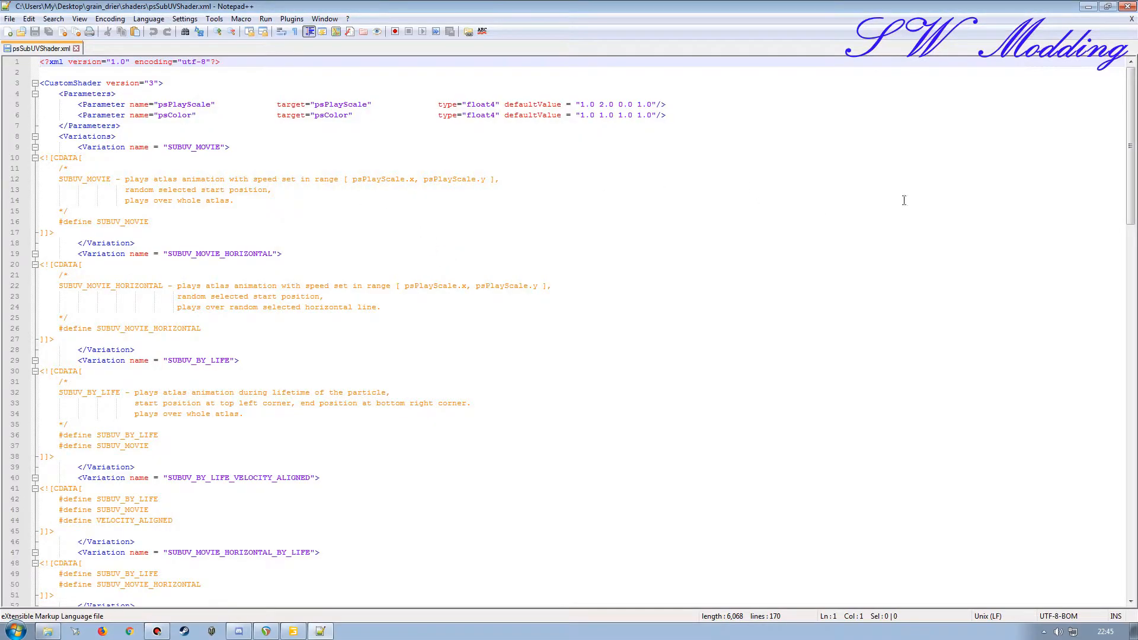
click(1131, 18)
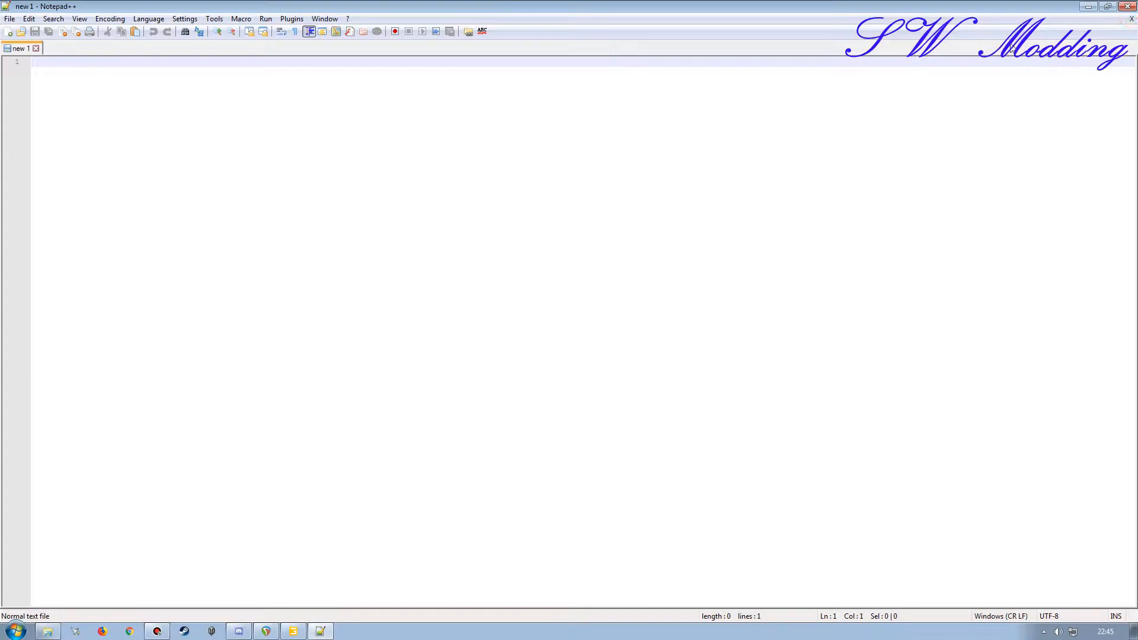
click(1127, 6)
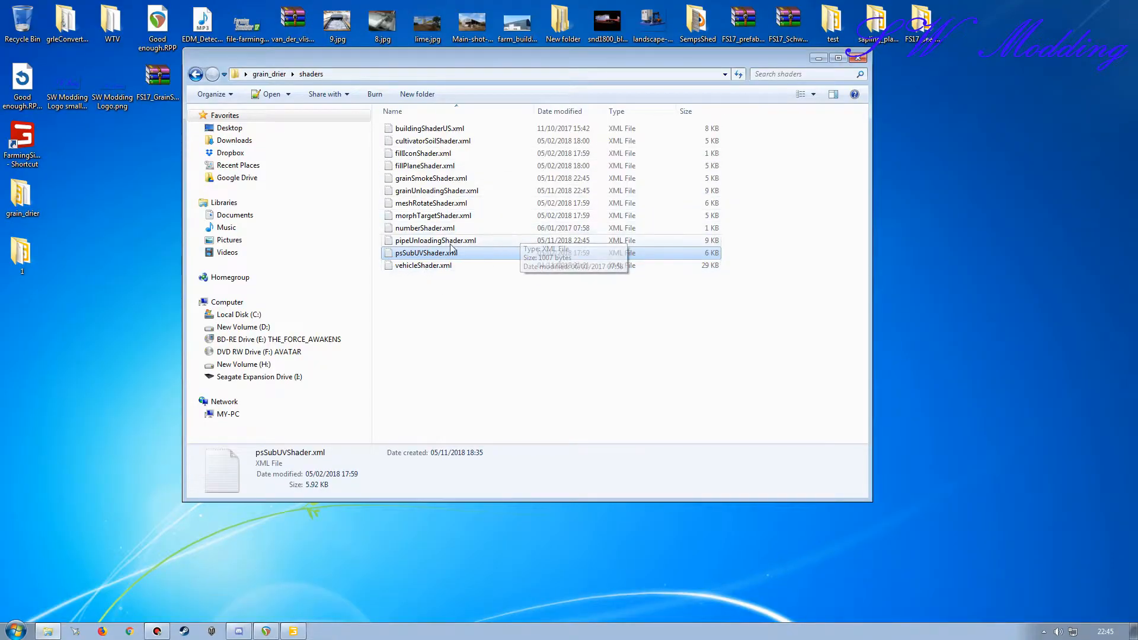
double_click(412, 266)
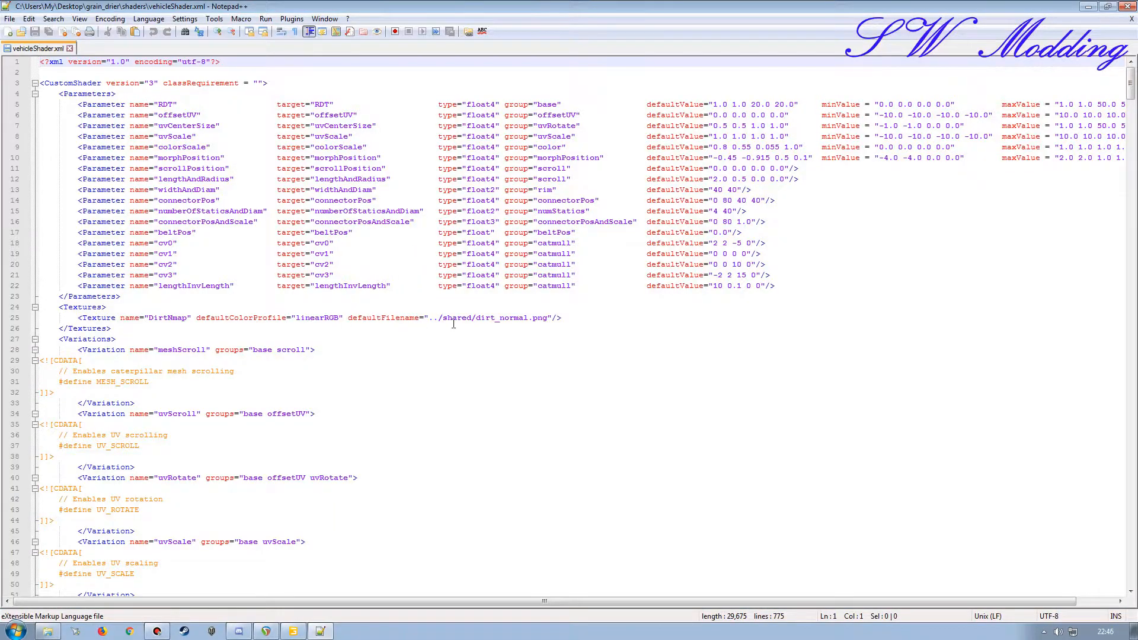
click(1131, 18)
click(1127, 6)
Step: Open 1.i3d from grain_drier's fillPlanes folder in GIANTS Editor and expand the first wheat group
key(BackSpace)
double_click(415, 128)
double_click(481, 139)
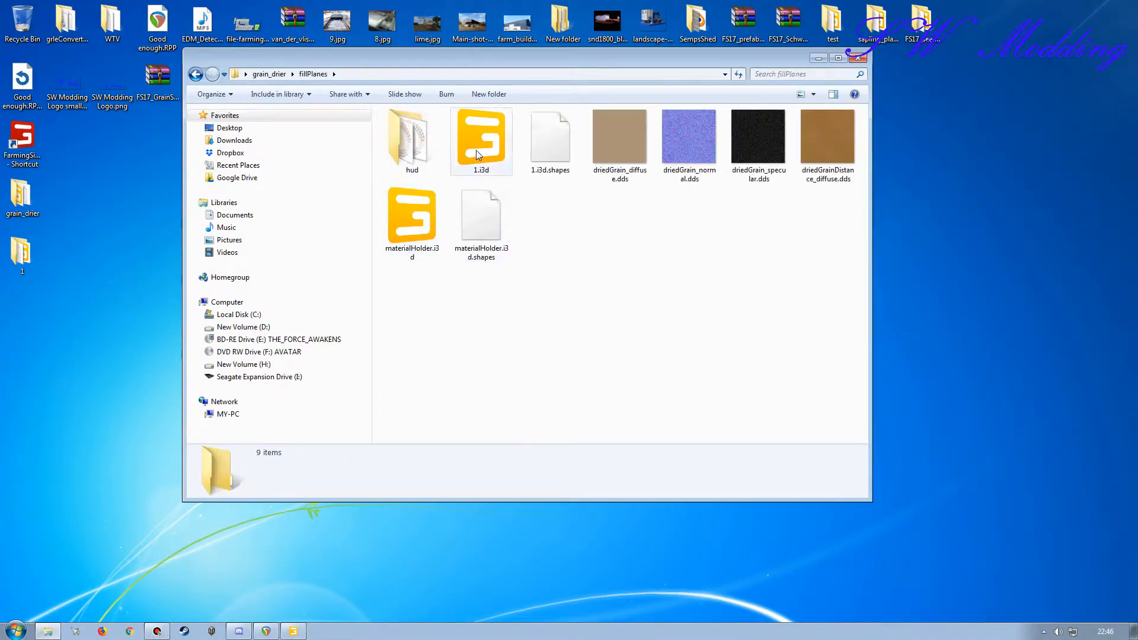
click(566, 388)
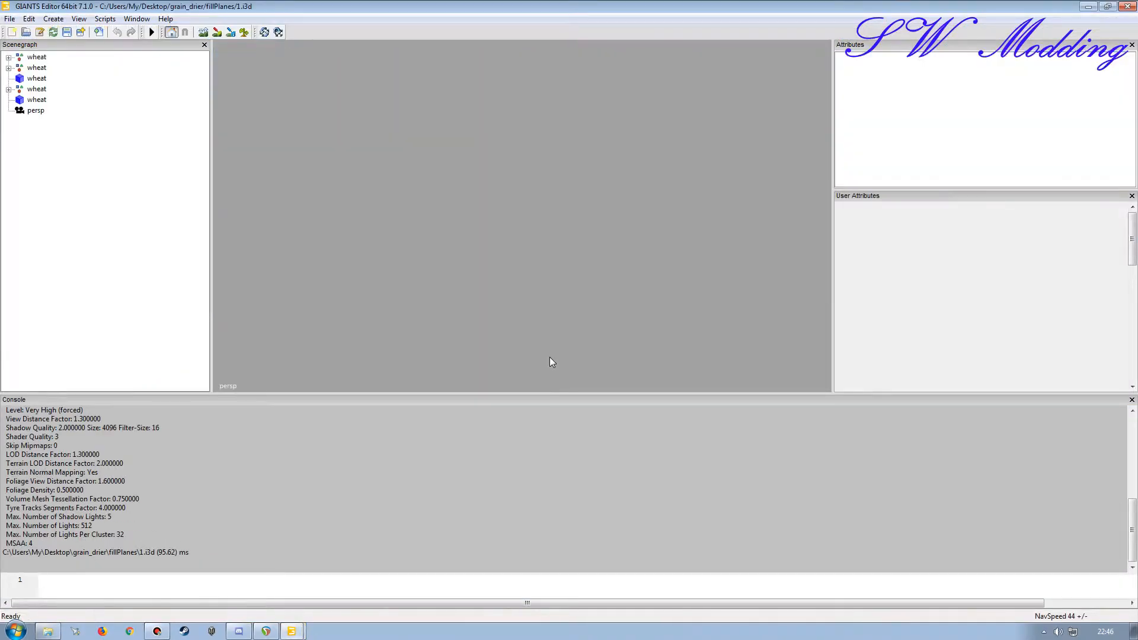
click(8, 57)
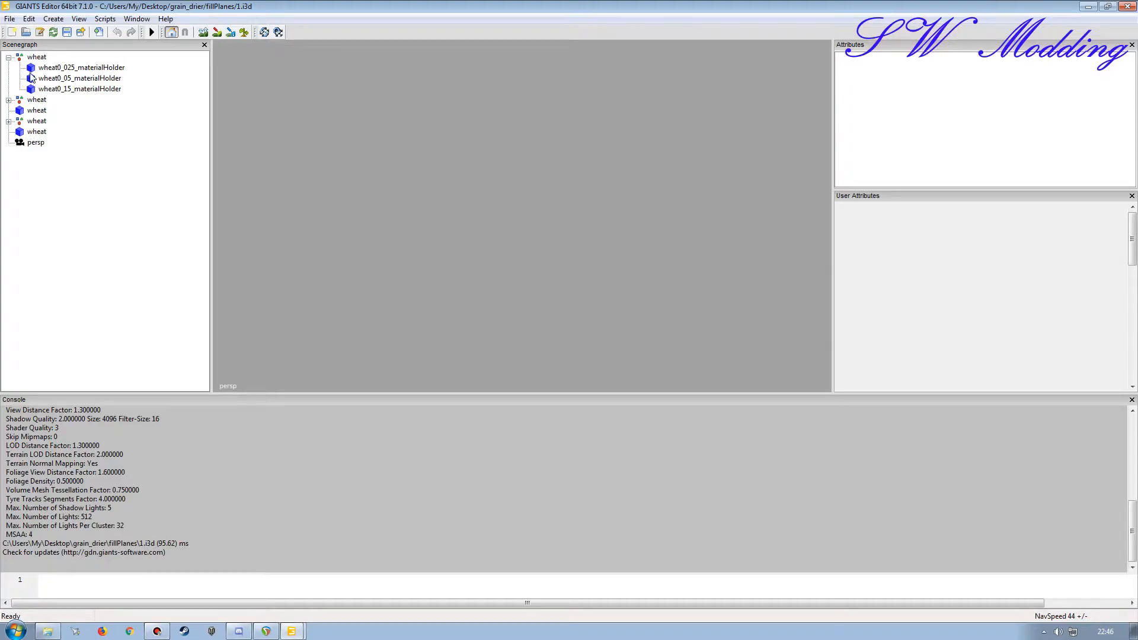
Step: Rename the first wheat group as driedGrain
click(36, 58)
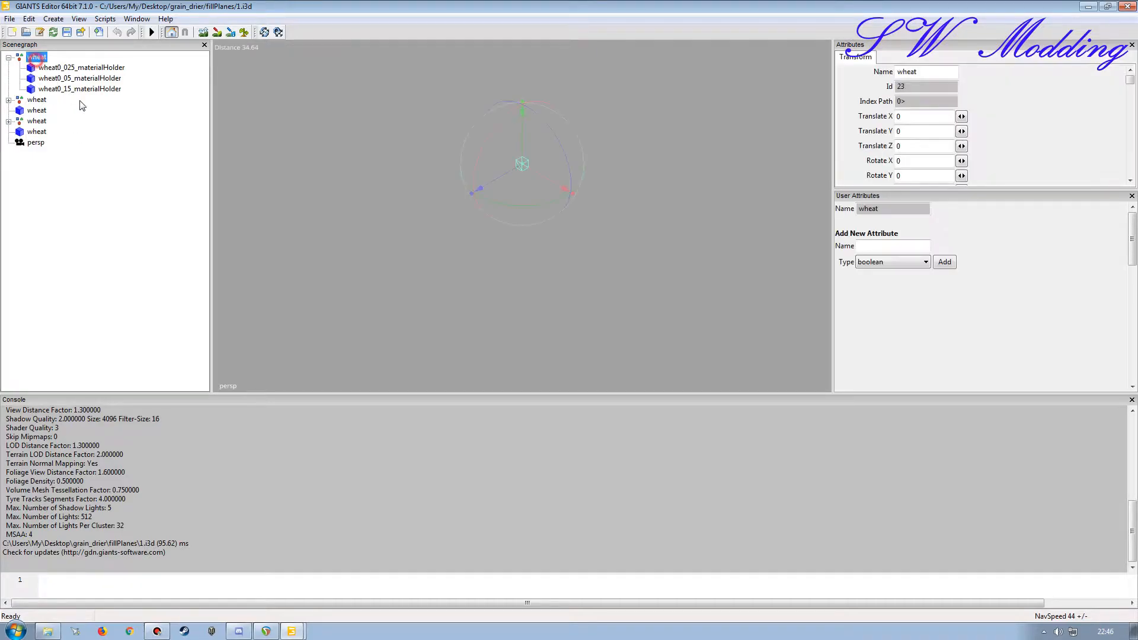
drag(940, 78, 788, 79)
drag(956, 73, 751, 82)
text(driedGrain)
drag(945, 71, 745, 76)
key(ctrl+c)
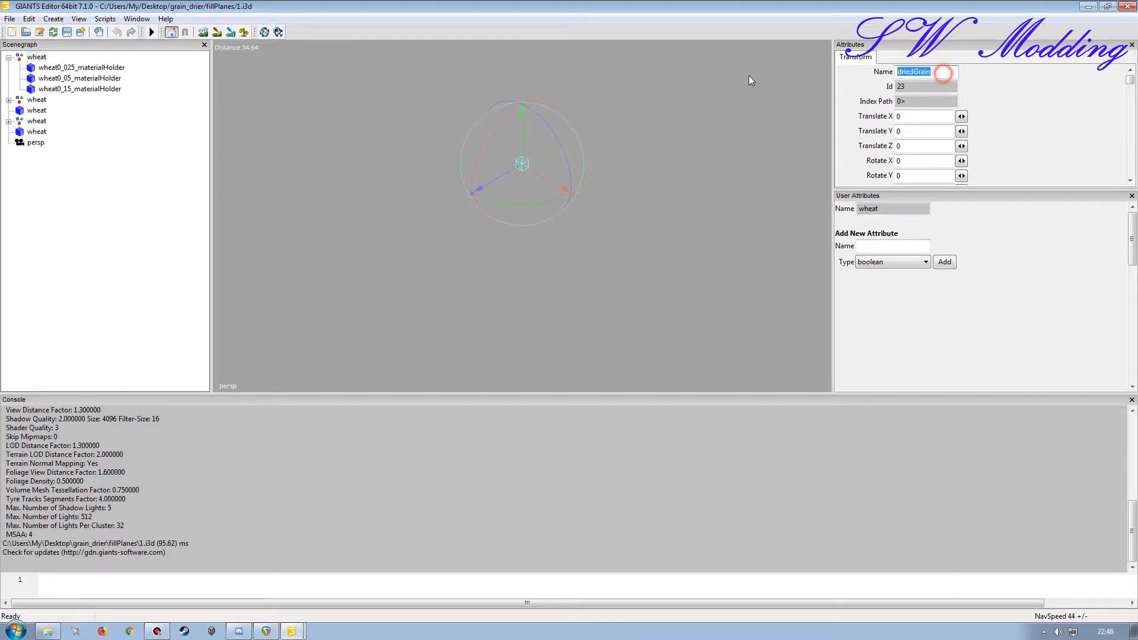
key(Return)
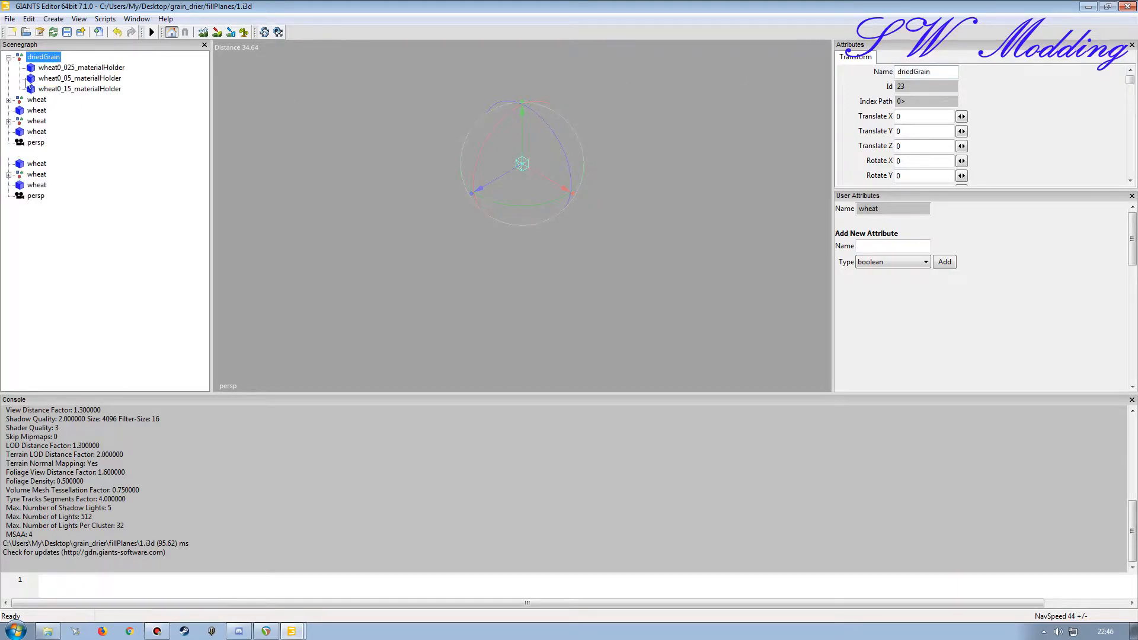
Step: Rename wheat0_025_materialHolder as driedGrain0_025_materialHolder and set its fillType to driedGrain
click(71, 68)
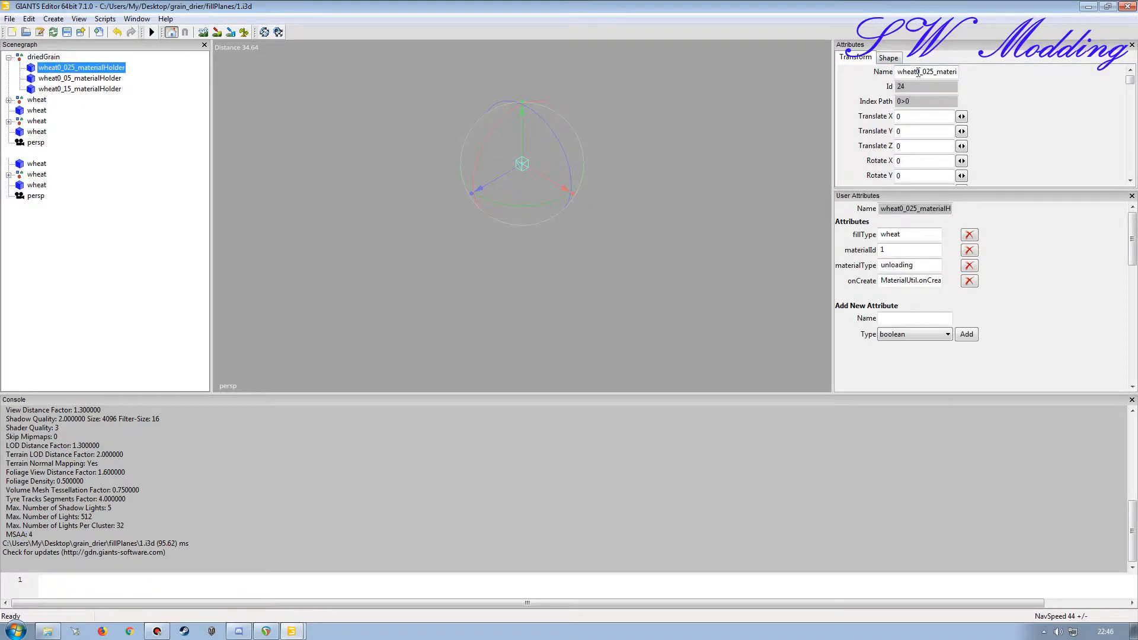
drag(916, 71, 810, 74)
key(ctrl+v)
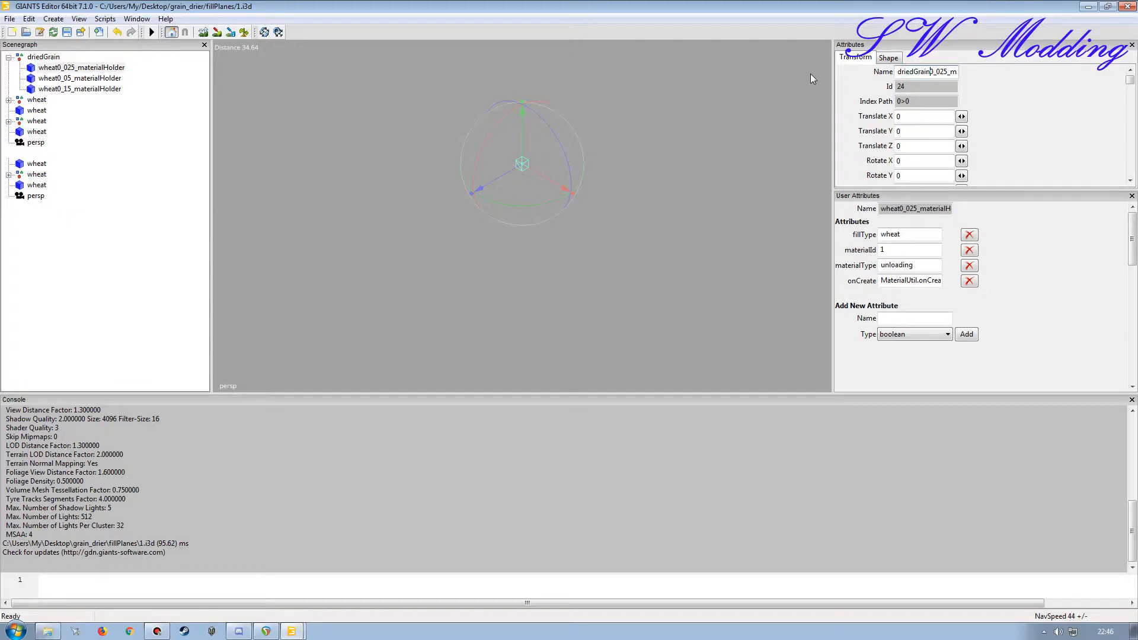
key(Return)
drag(928, 235, 882, 235)
key(ctrl+v)
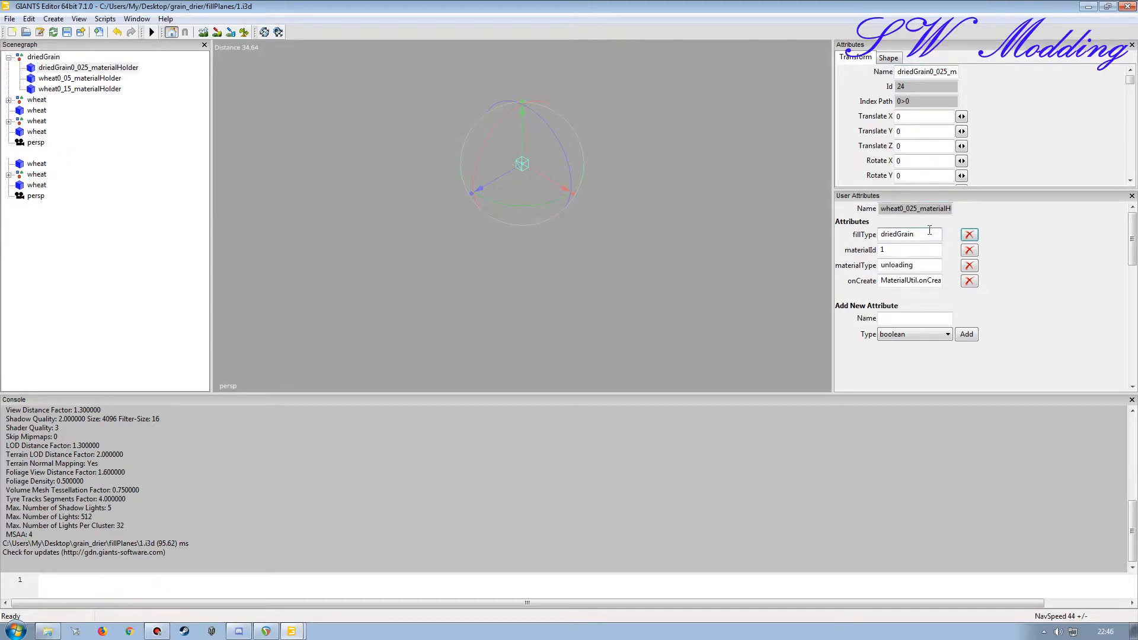
Step: Rename wheat0_05_materialHolder as driedGrain0_05_materialHolder and set its fillType to driedGrain
click(94, 79)
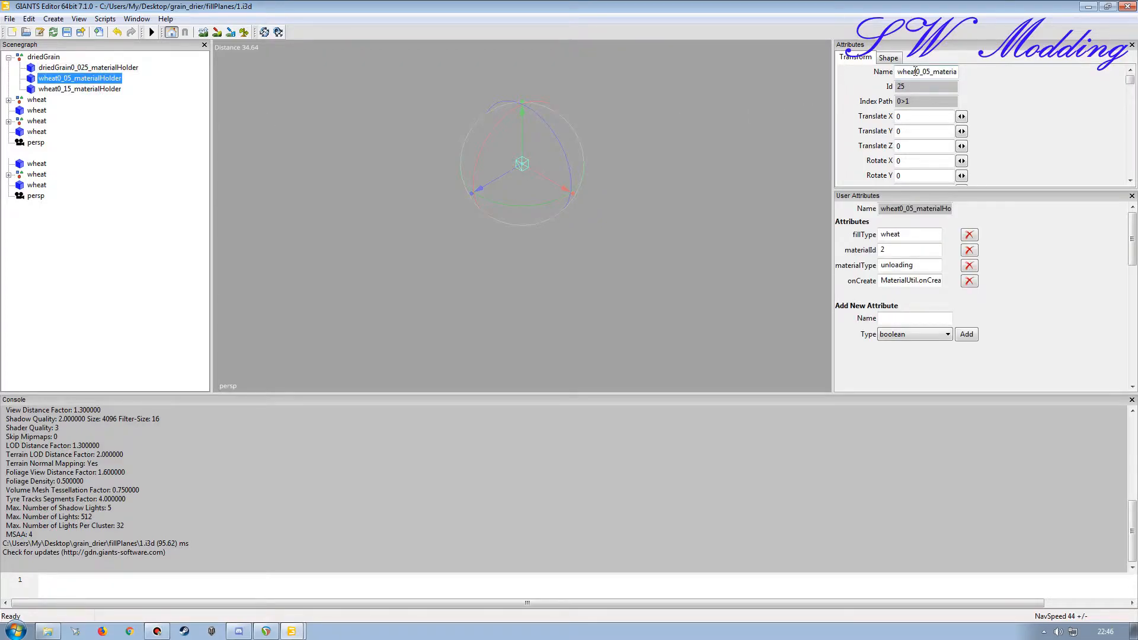
drag(917, 72, 813, 82)
key(ctrl+v)
key(Return)
drag(917, 235, 880, 235)
key(ctrl+v)
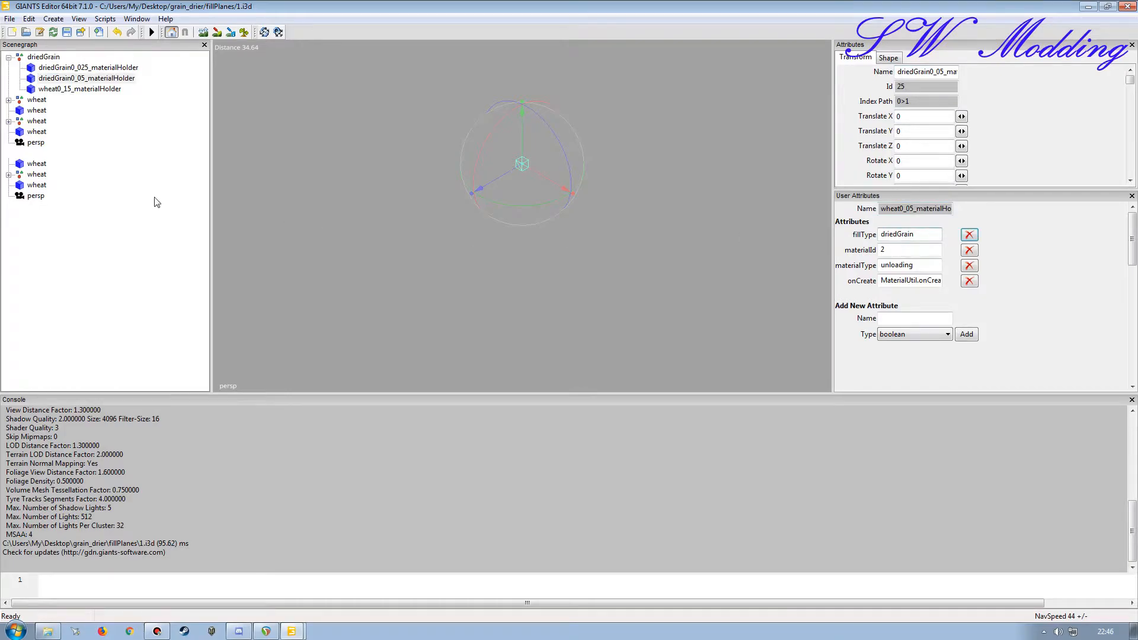
Step: Rename wheat0_15_materialHolder as driedGrain0_15_materialHolder and set its fillType to driedGrain
click(75, 89)
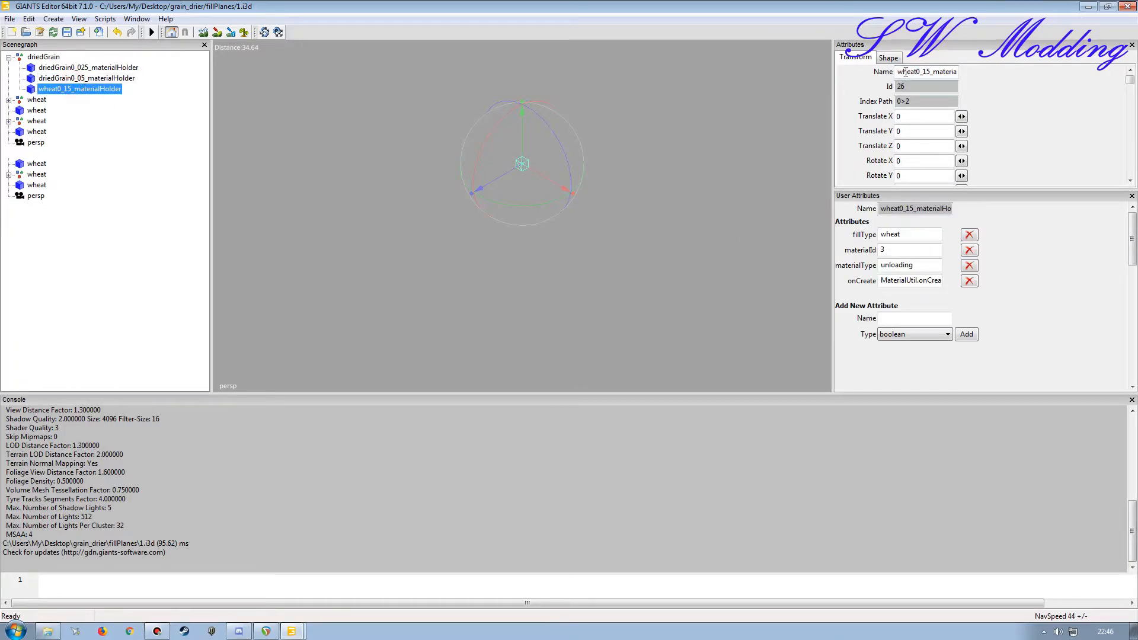
drag(916, 71, 887, 77)
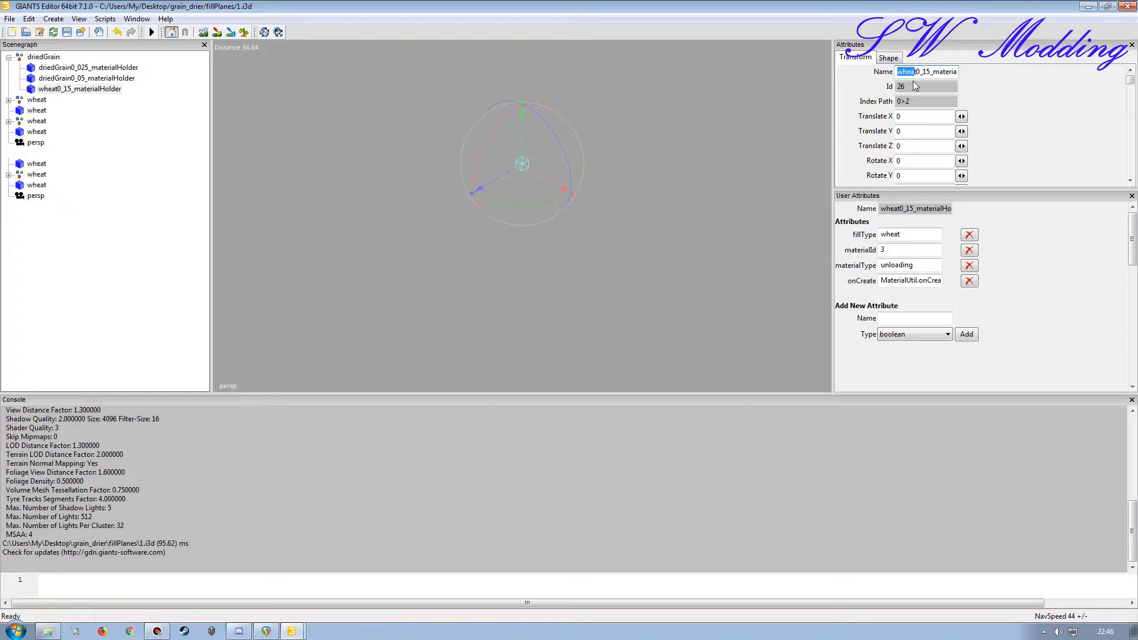
key(ctrl+v)
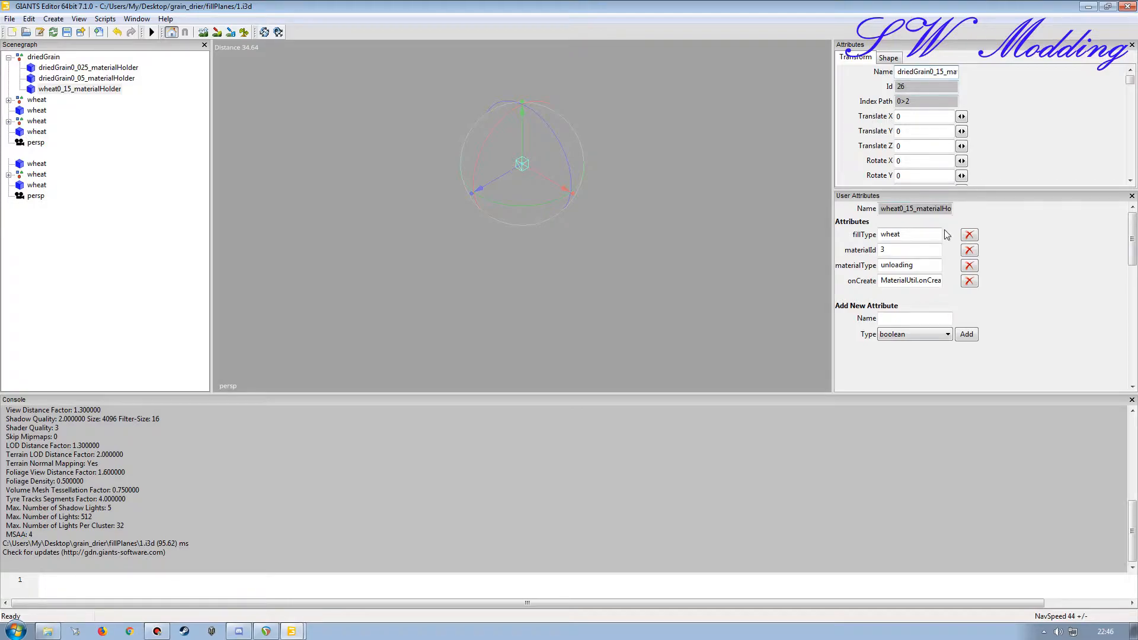
drag(922, 235, 785, 235)
key(ctrl+v)
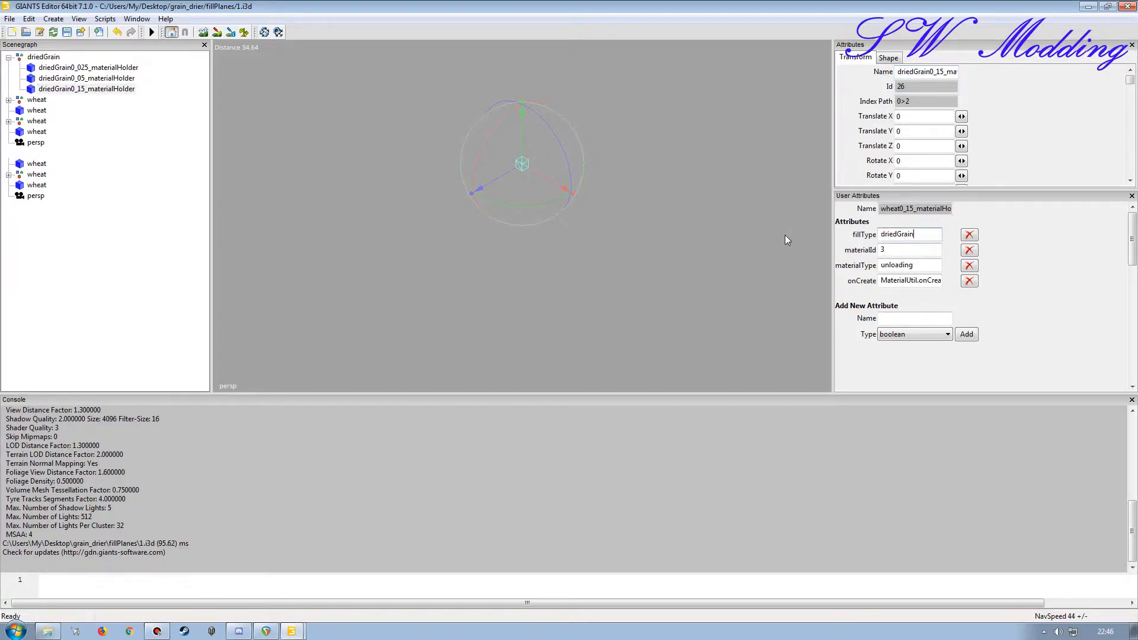
key(Tab)
Step: Expand the second wheat group and rename the group as driedGrain
click(8, 99)
click(37, 100)
drag(949, 73, 730, 69)
key(ctrl+v)
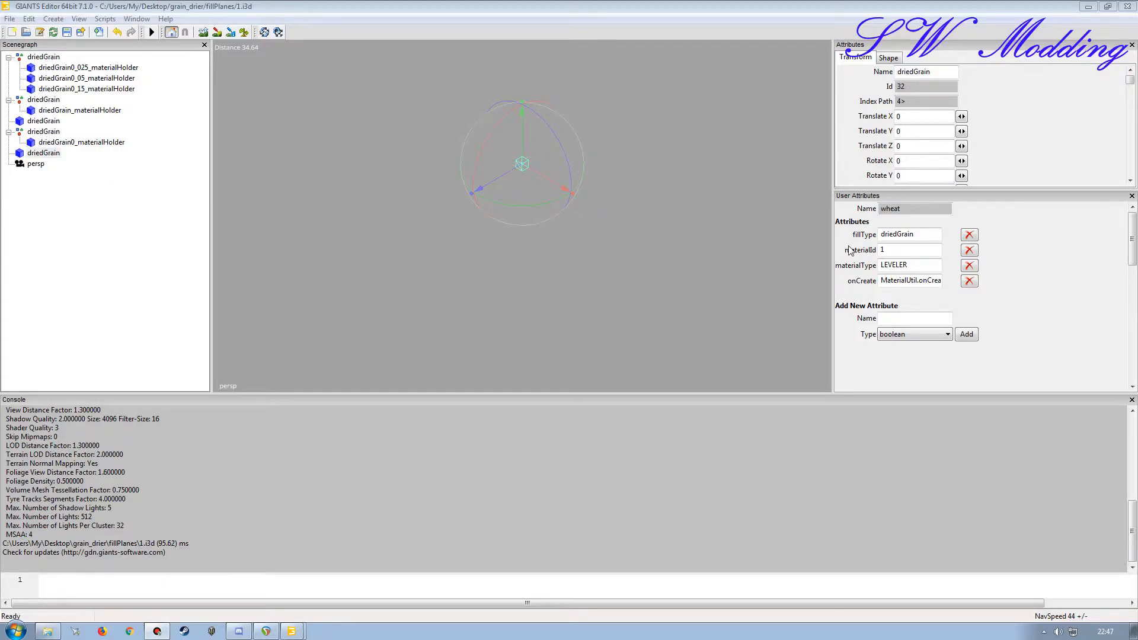
Step: Check the renamed driedGrain material holders, save 1.i3d and close its editor window
click(88, 142)
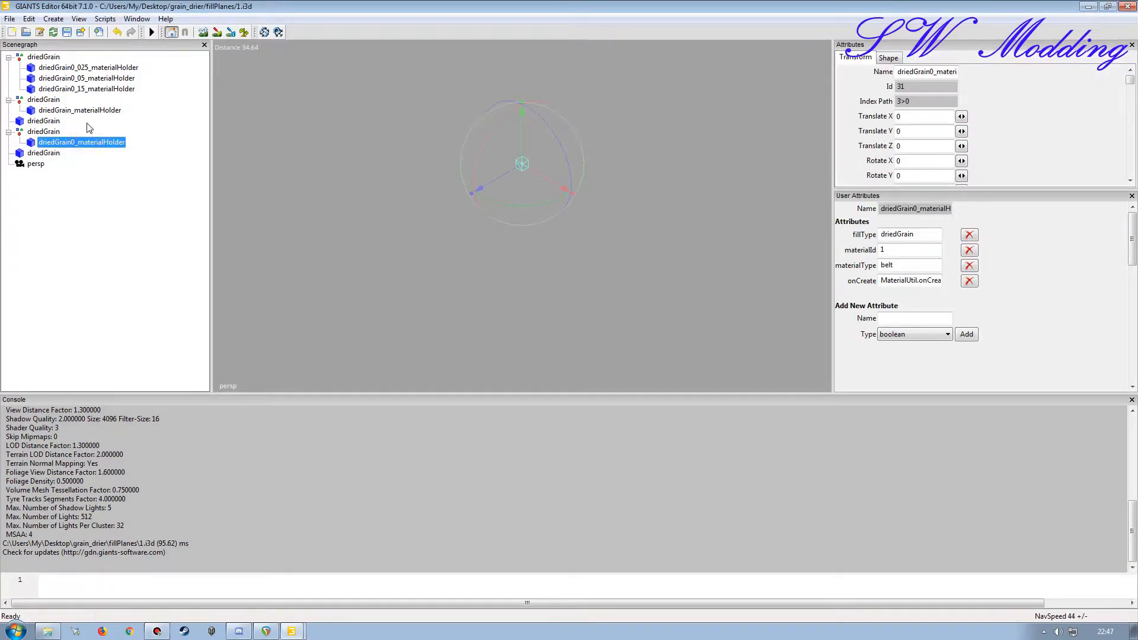
click(87, 111)
click(83, 90)
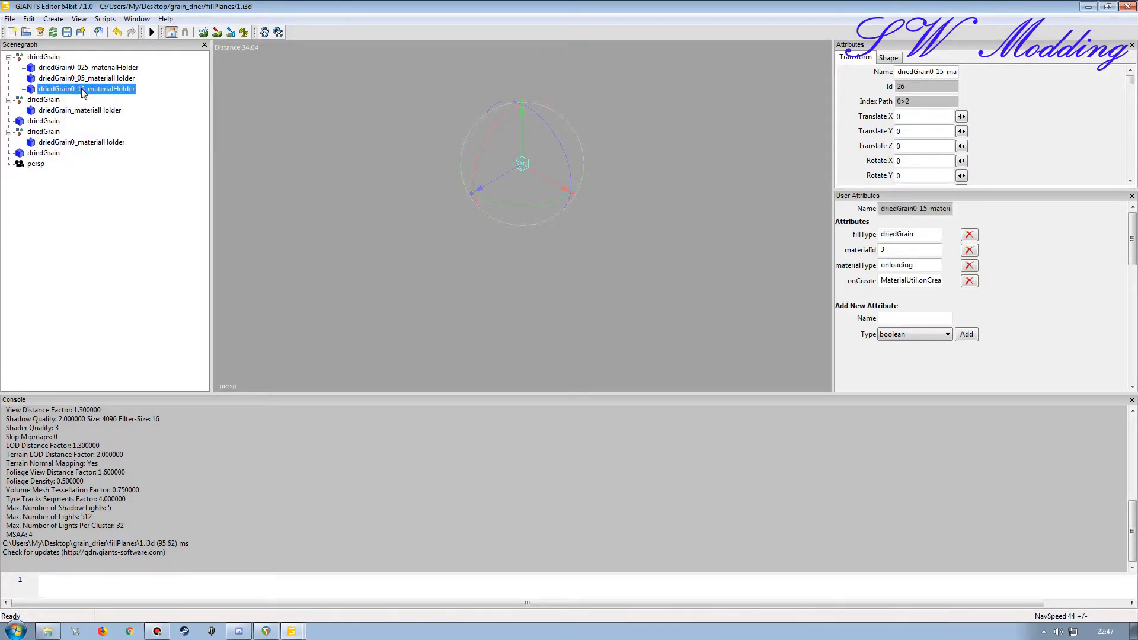
click(67, 32)
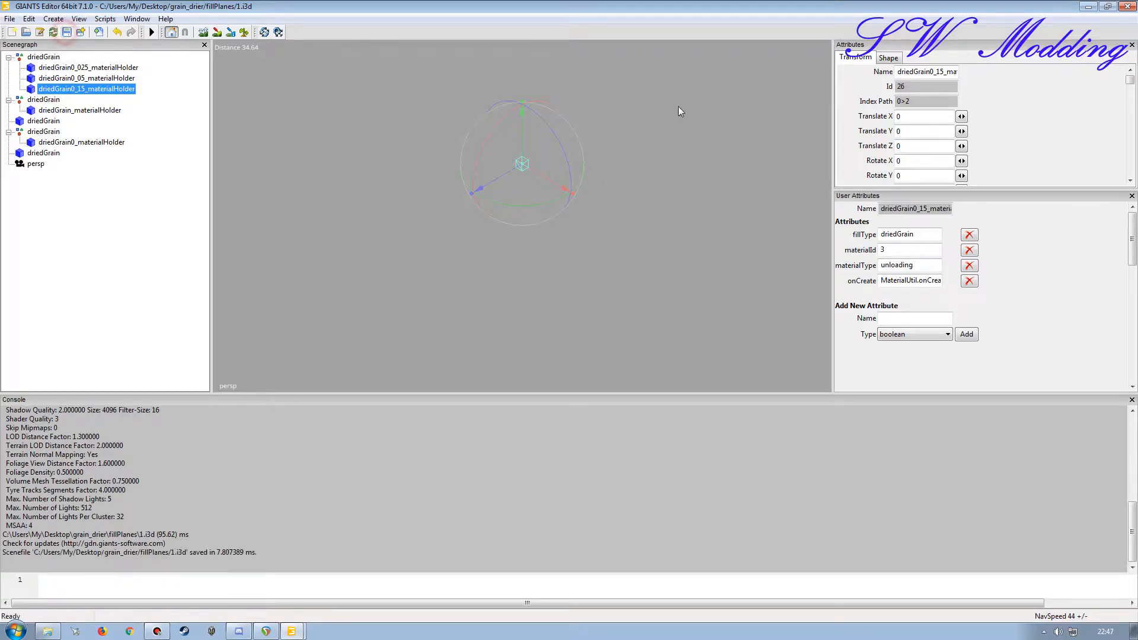
click(1127, 7)
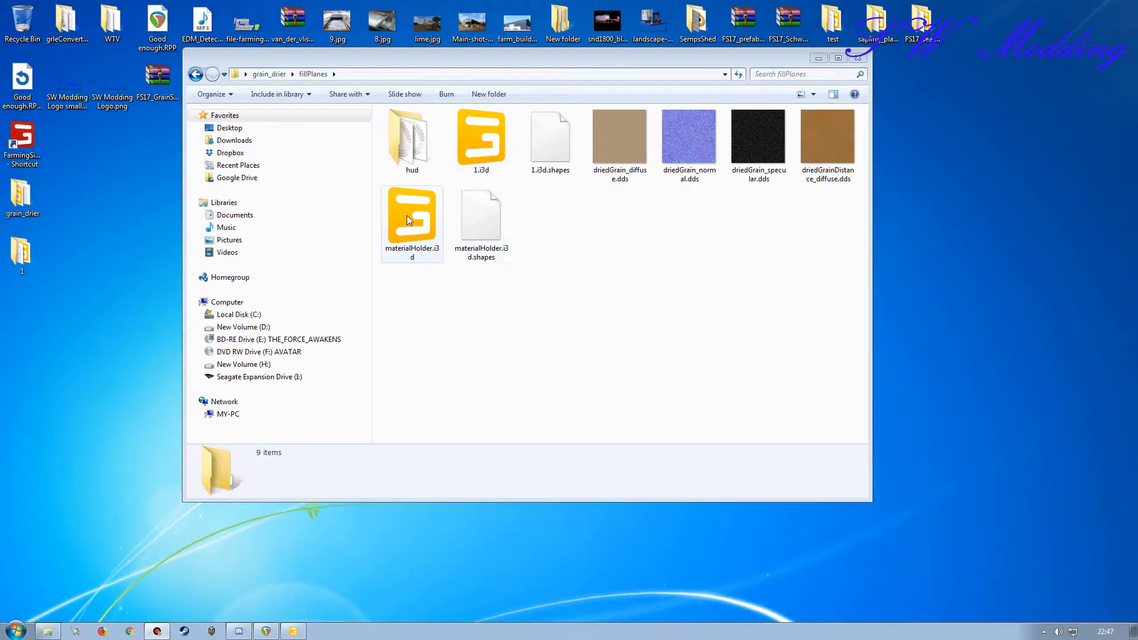
Step: Switch to the materialHolder.i3d scene and import 1.i3d from the desktop's grain_drier/fillPlanes folder
click(294, 632)
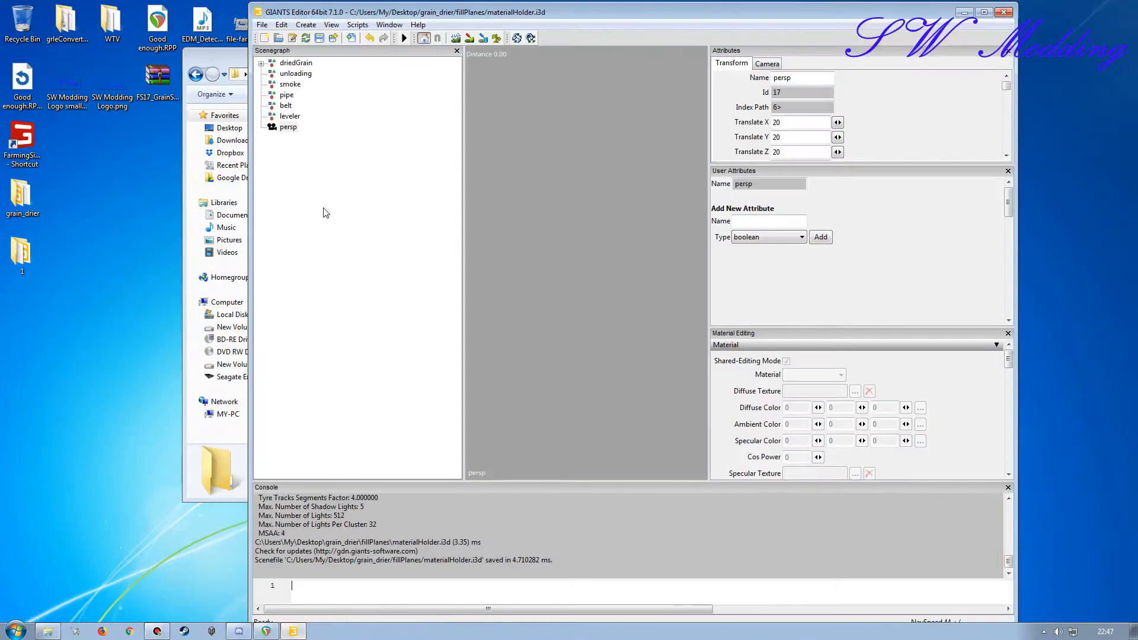
click(454, 11)
double_click(454, 11)
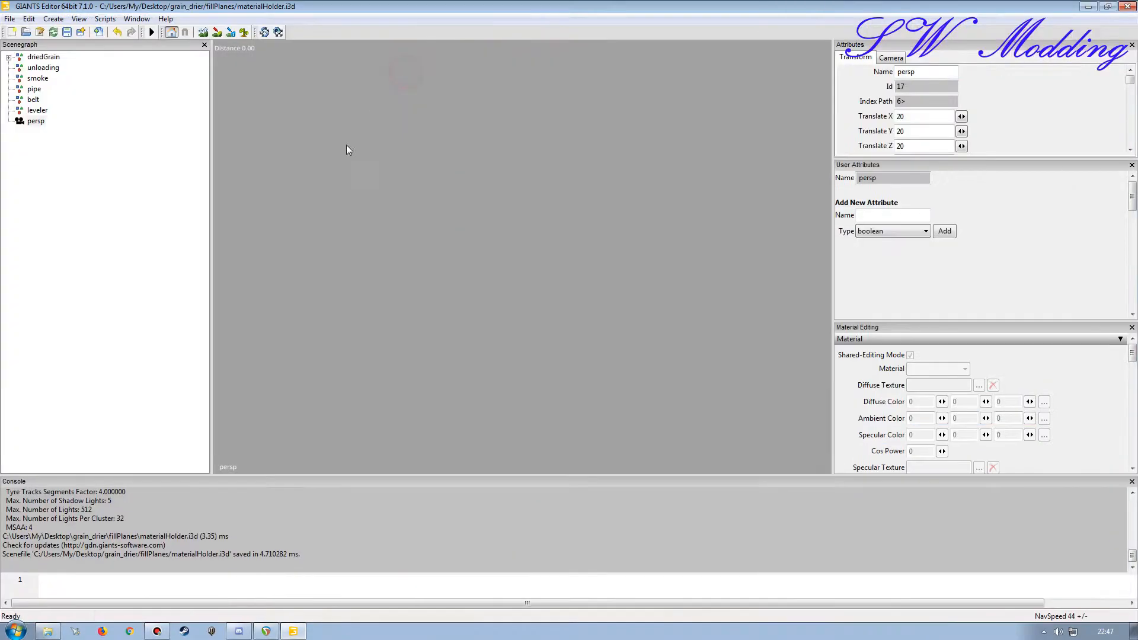
click(10, 18)
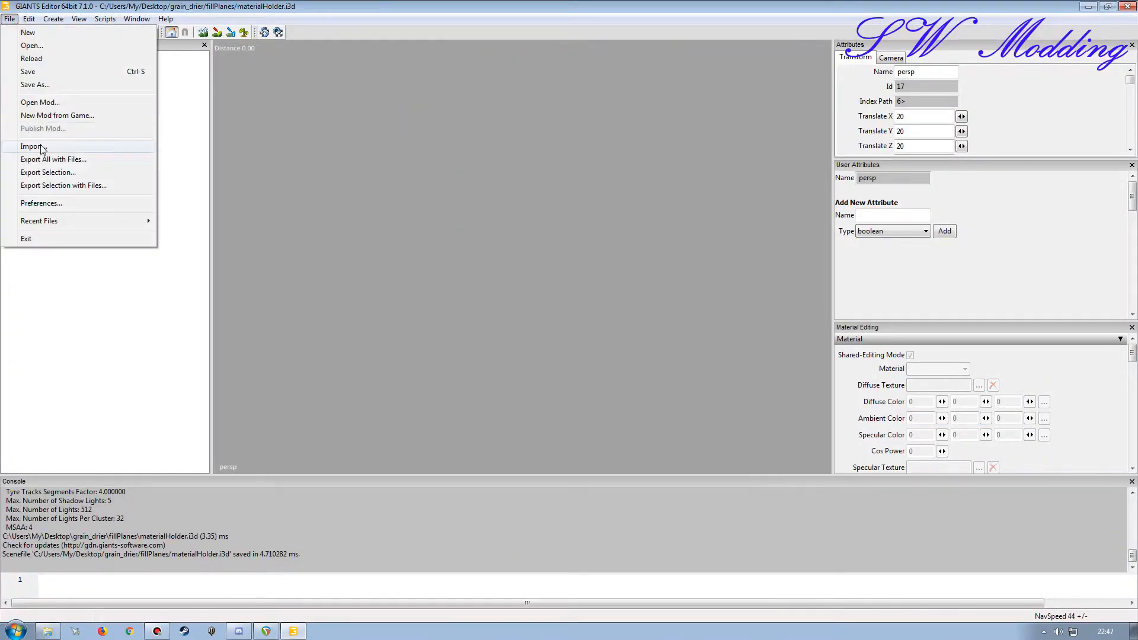
click(39, 147)
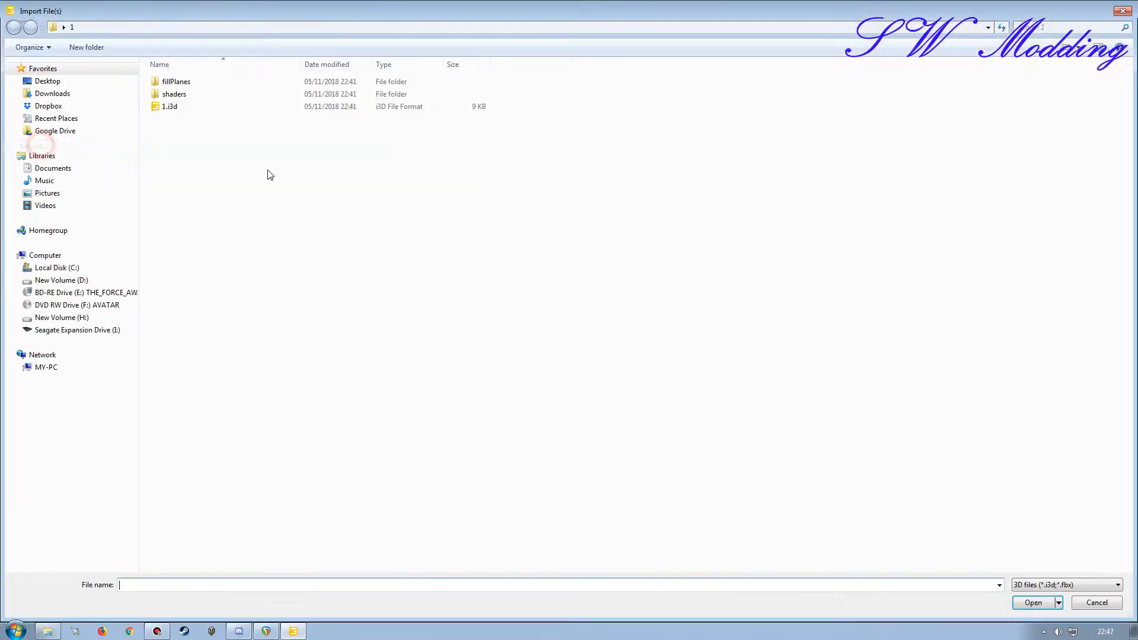
click(48, 81)
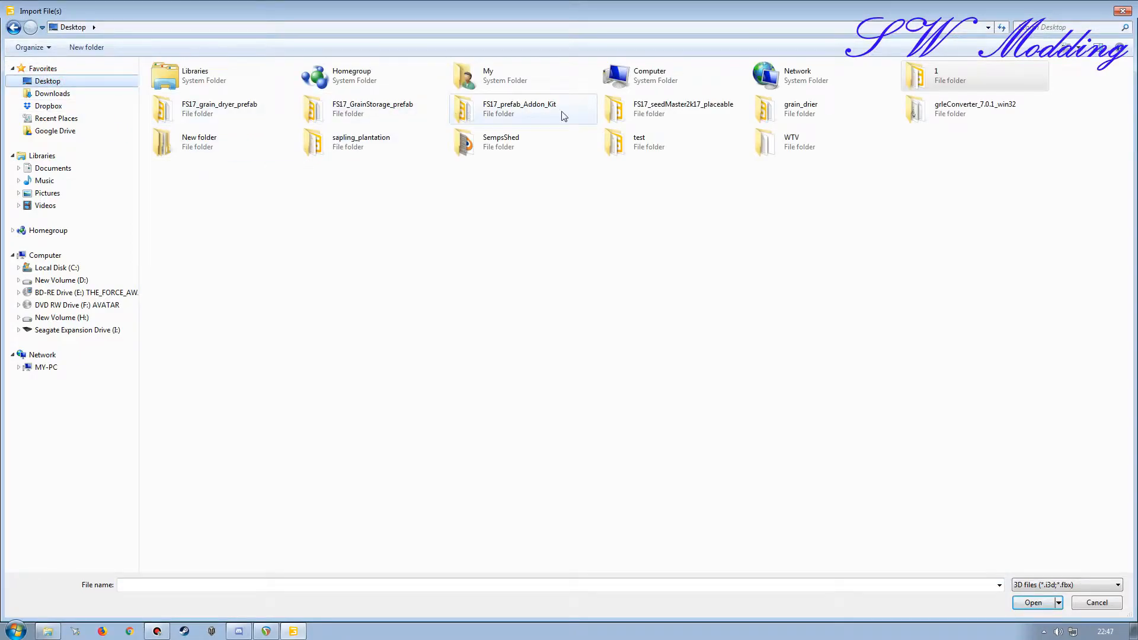
double_click(767, 110)
double_click(203, 84)
double_click(244, 101)
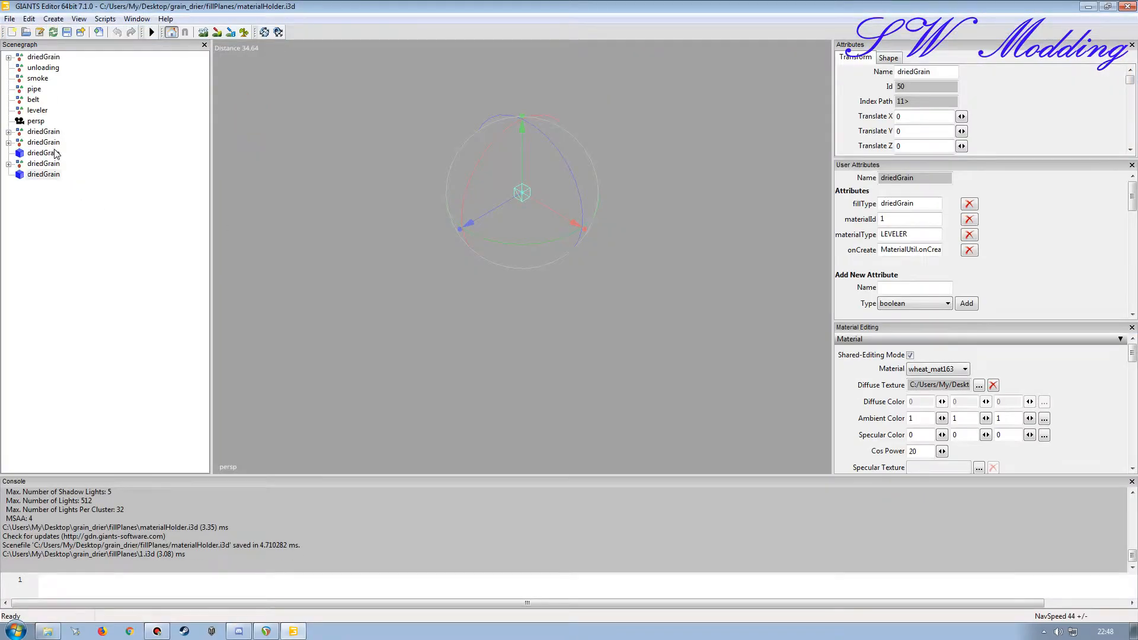
Step: Check the materialType of driedGrain0_025_materialHolder in the first imported group, hiding the material editing area to enlarge the user attributes
click(44, 132)
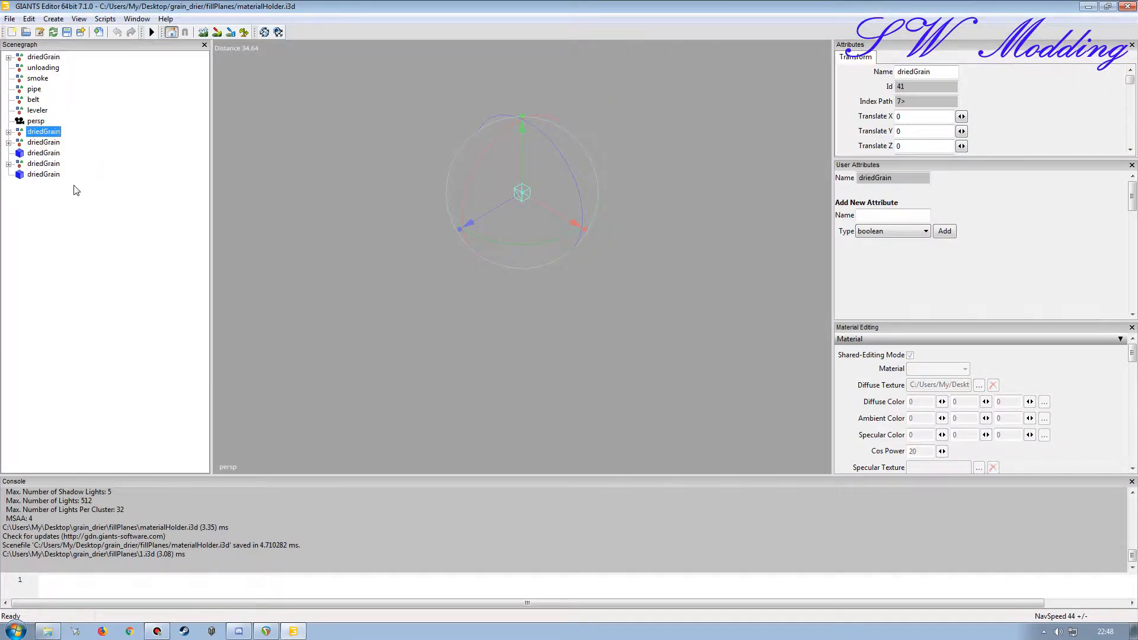
click(8, 131)
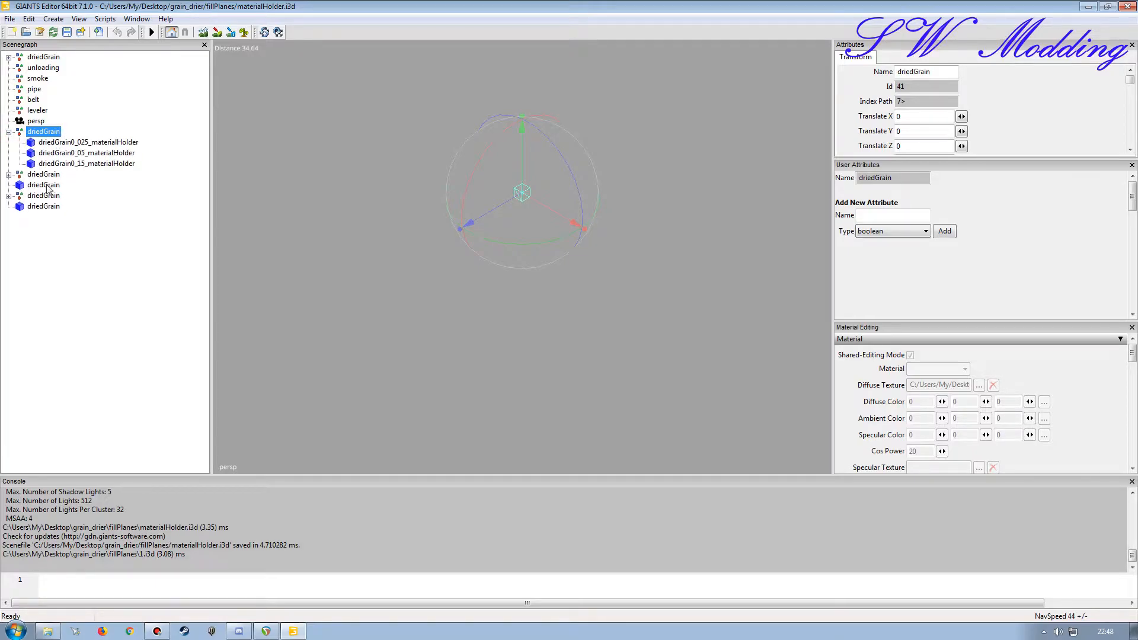
click(56, 143)
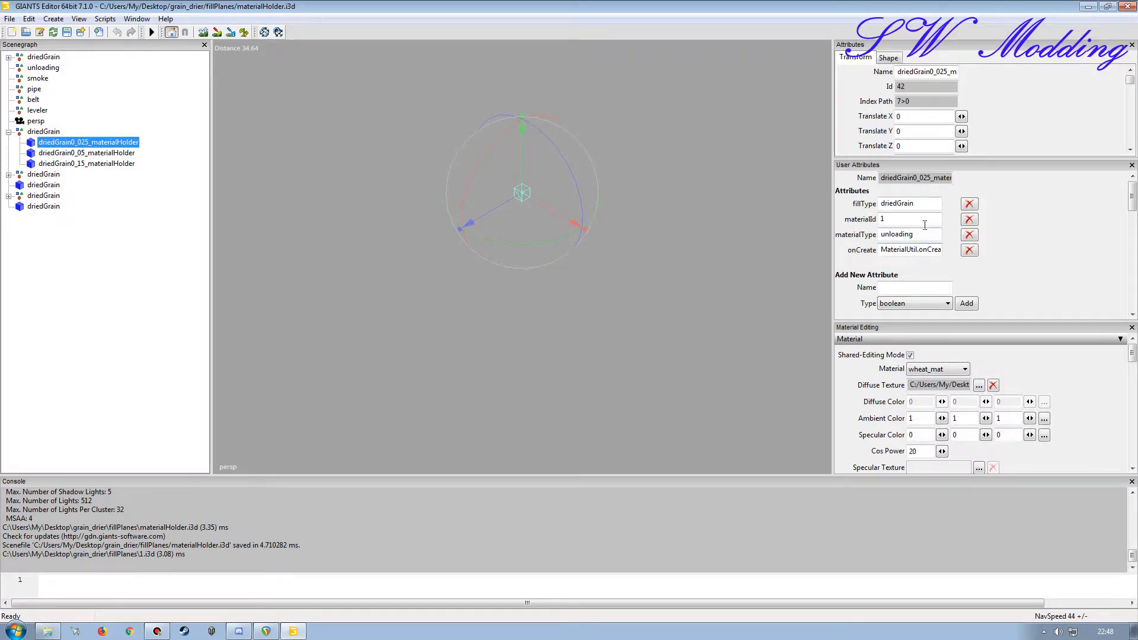
click(1131, 327)
mouse_move(928, 303)
mouse_down()
mouse_move(829, 299)
mouse_move(934, 301)
mouse_up()
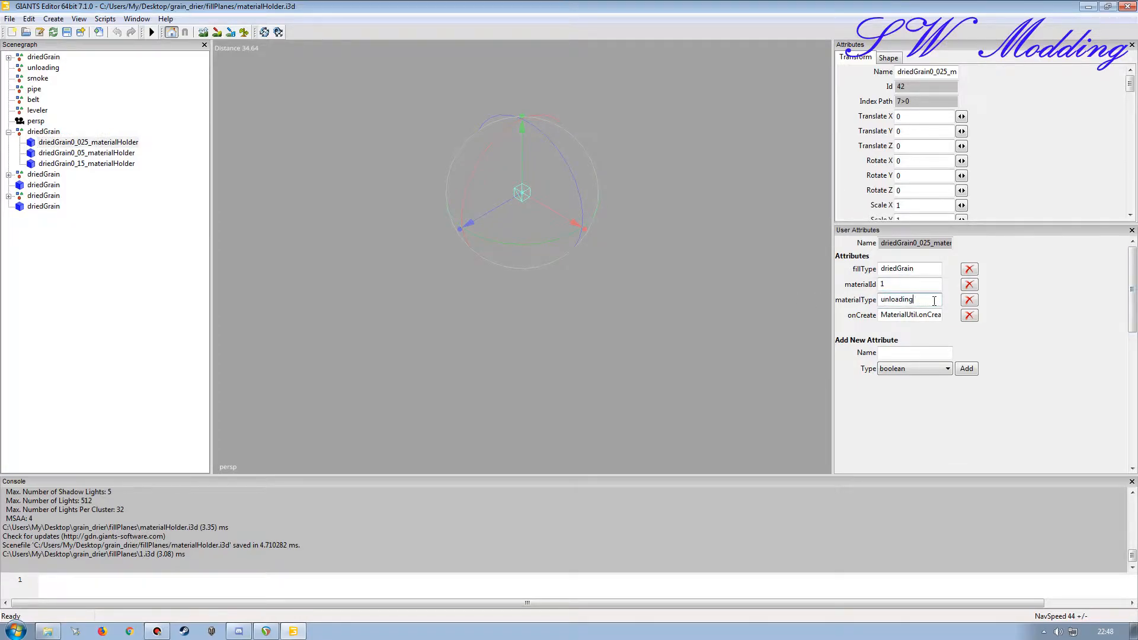
Step: Move the first imported driedGrain group, with its three material holders, into the unloading group
click(43, 132)
click(8, 131)
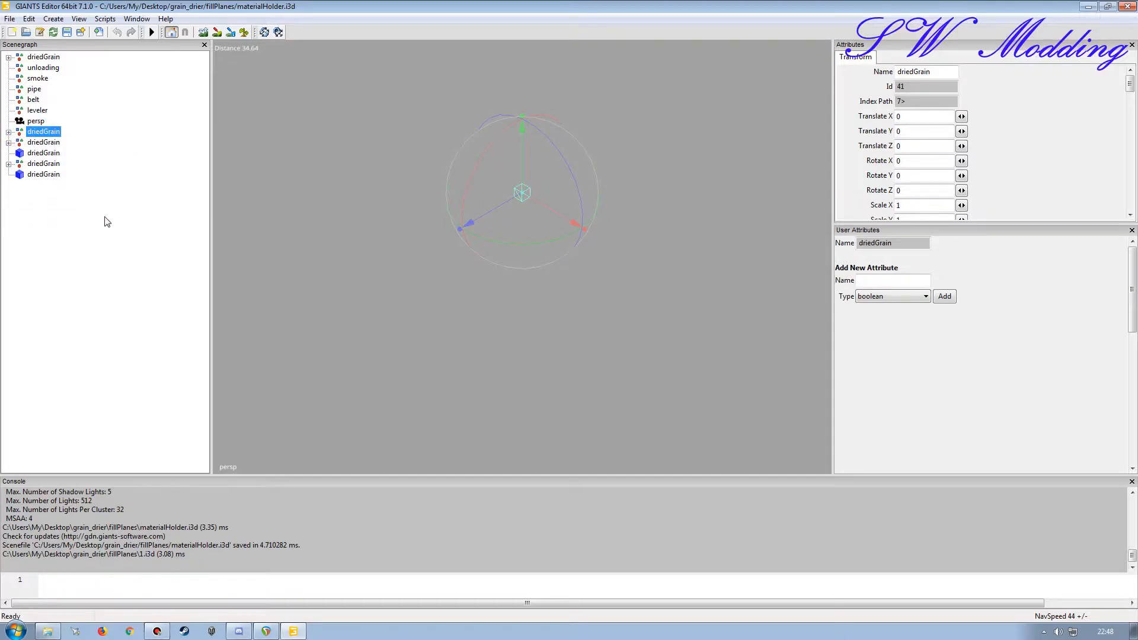
key(ctrl+x)
click(46, 69)
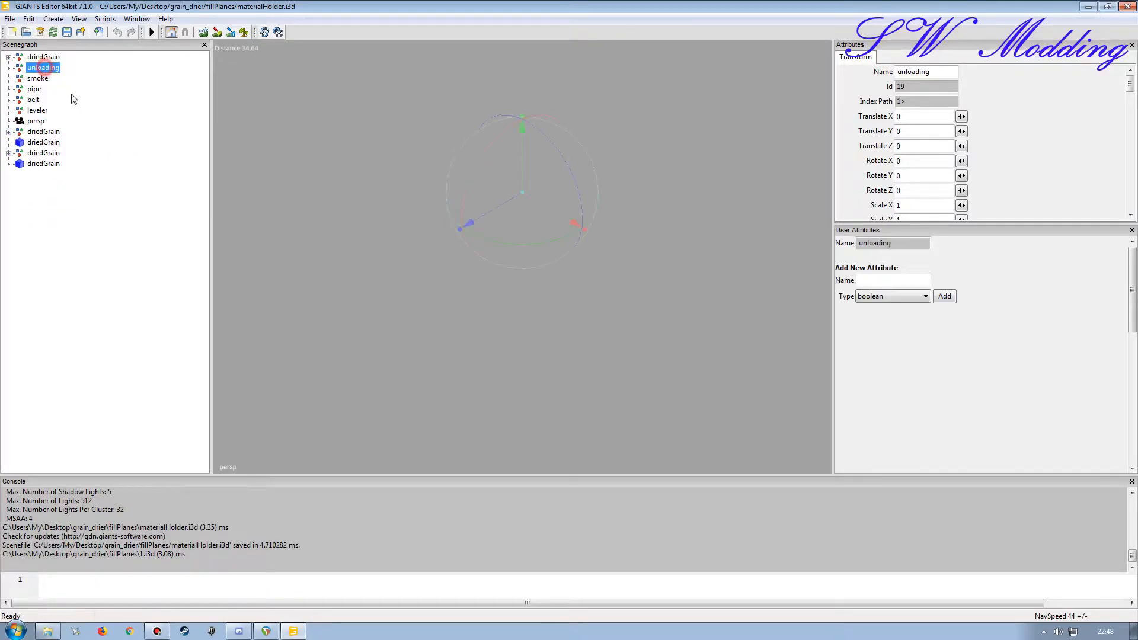
key(ctrl+v)
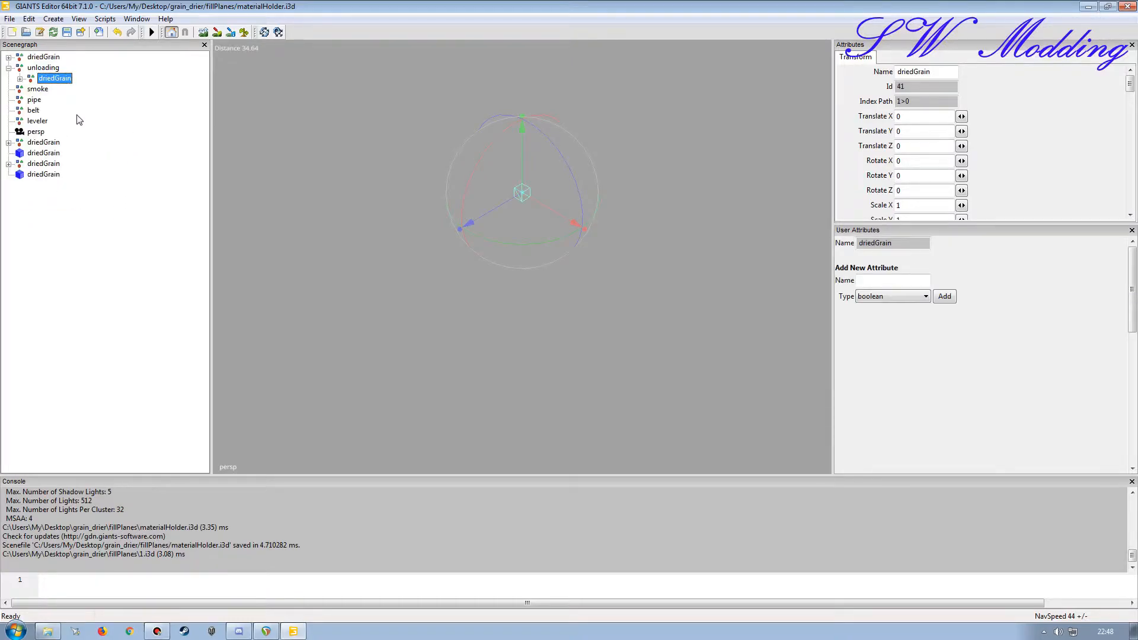
Step: Check the materialType of driedGrain_materialHolder and move its driedGrain group into the smoke group
double_click(37, 143)
click(47, 153)
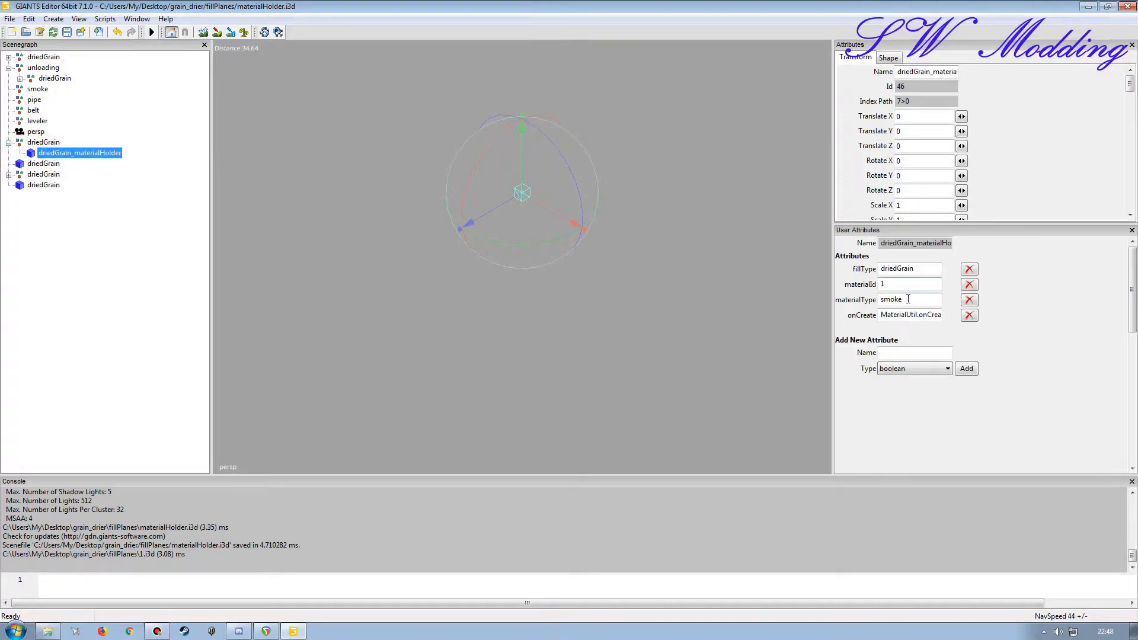
click(39, 143)
key(ctrl+x)
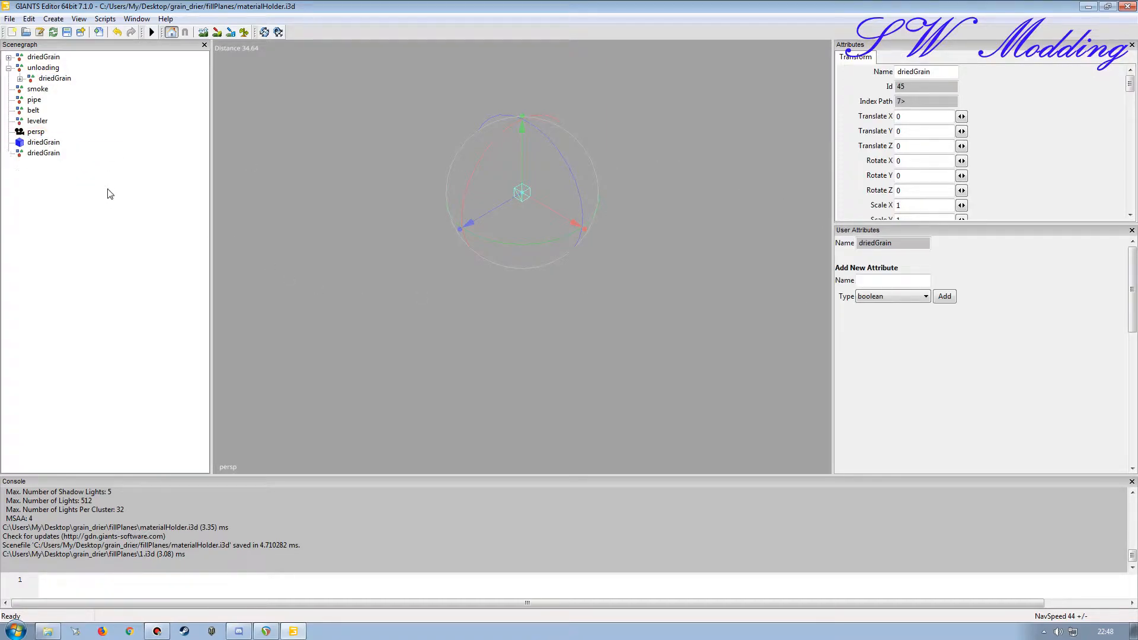
click(37, 89)
key(ctrl+v)
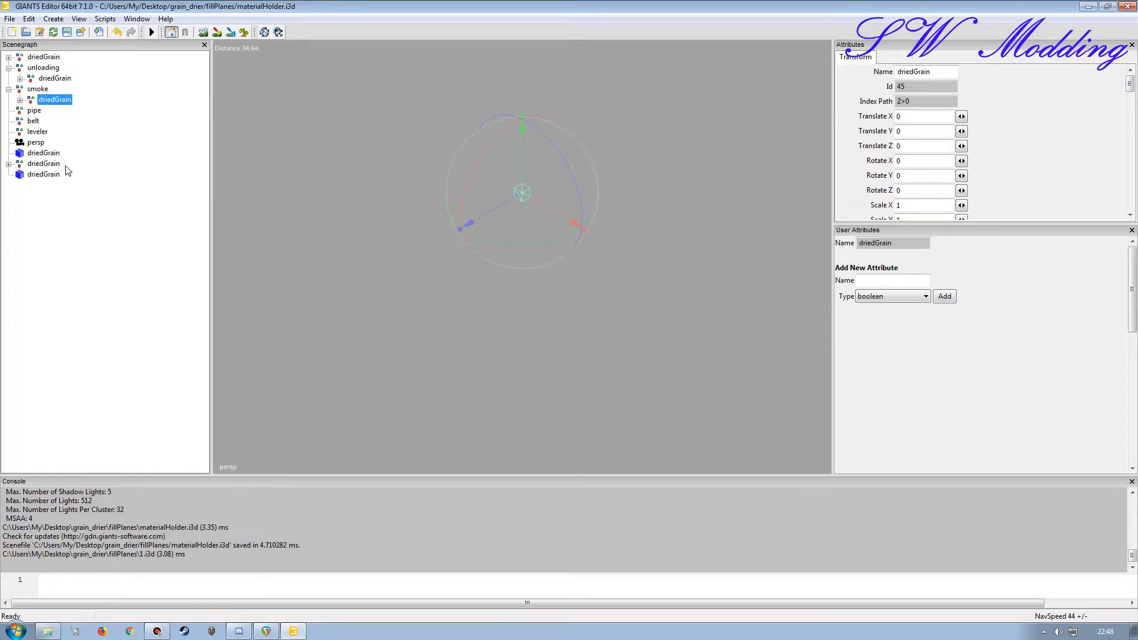
Step: Move the driedGrain shape with materialType PIPE into the pipe group
click(44, 153)
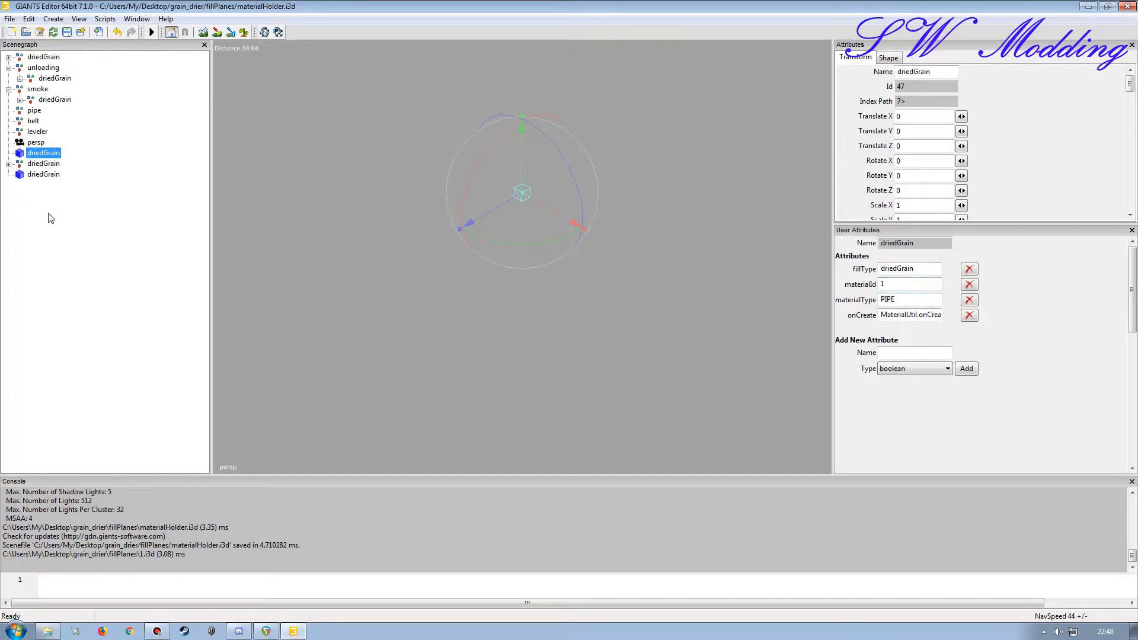
key(ctrl+x)
click(34, 121)
click(34, 112)
key(ctrl+v)
Step: Move the driedGrain group containing driedGrain0_materialHolder into the belt group
click(45, 163)
click(9, 164)
click(40, 175)
click(43, 164)
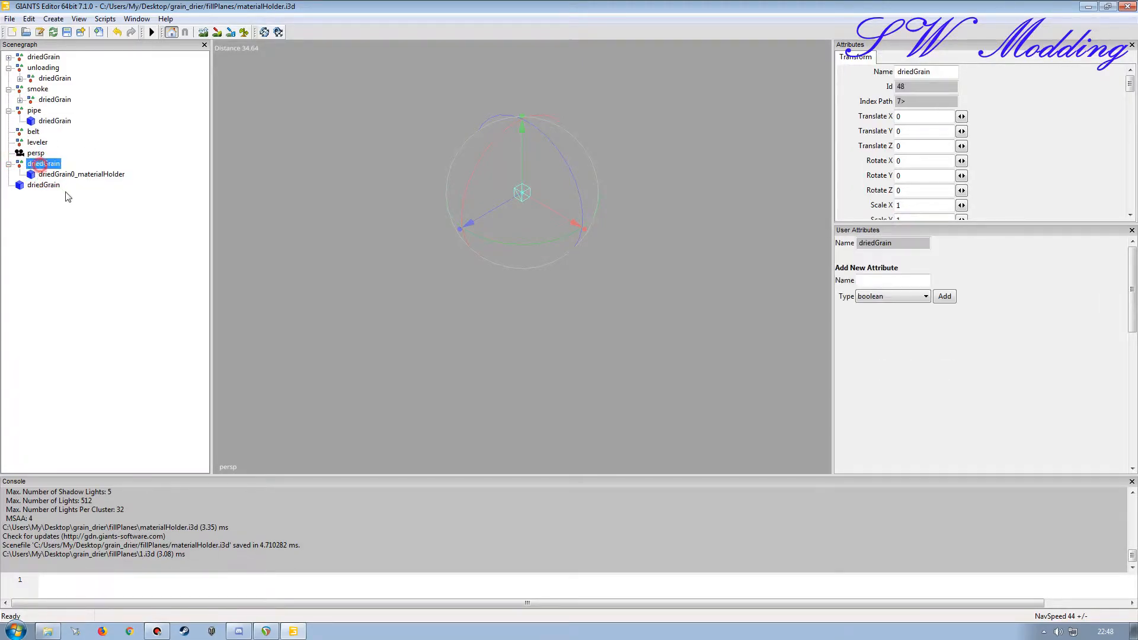
key(Delete)
click(34, 132)
key(ctrl+v)
Step: Move the remaining driedGrain shape with materialType LEVELER into the leveler group
click(55, 174)
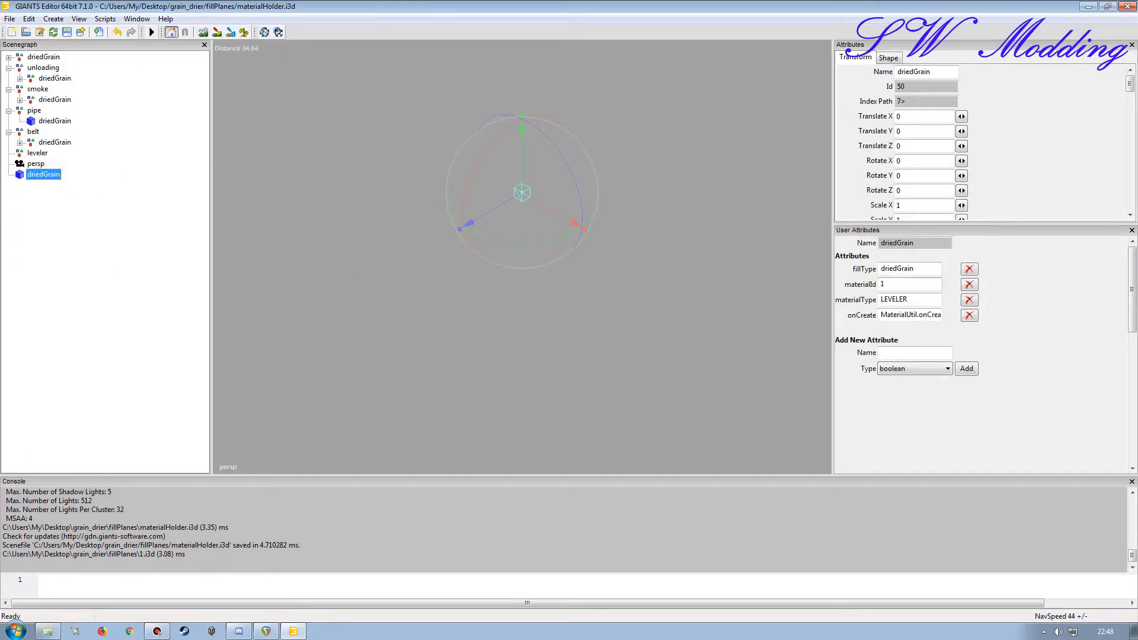
key(Delete)
key(ctrl+z)
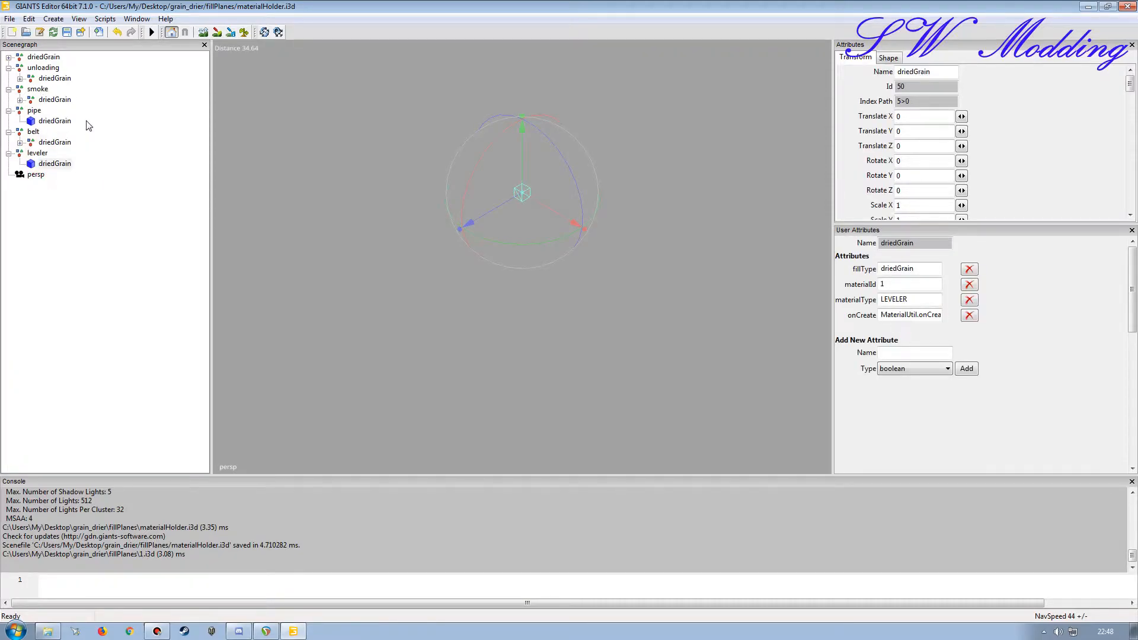
Step: Collapse the unloading, smoke, pipe, belt and leveler groups, then save materialHolder.i3d and close the editor
click(9, 153)
click(9, 132)
click(9, 110)
click(9, 89)
click(9, 67)
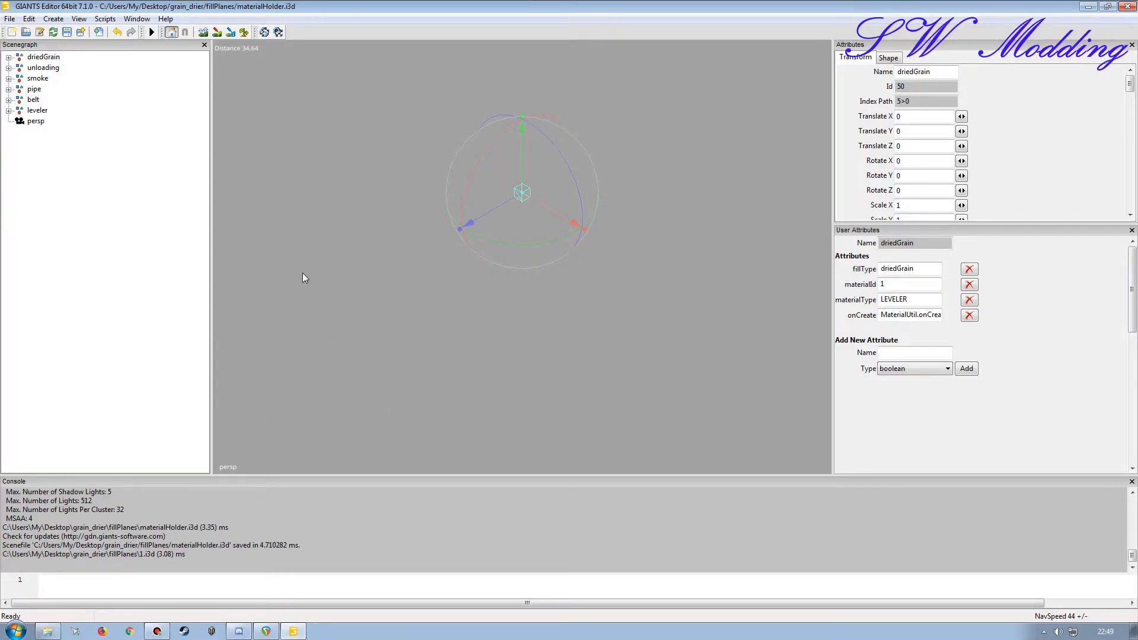
click(67, 33)
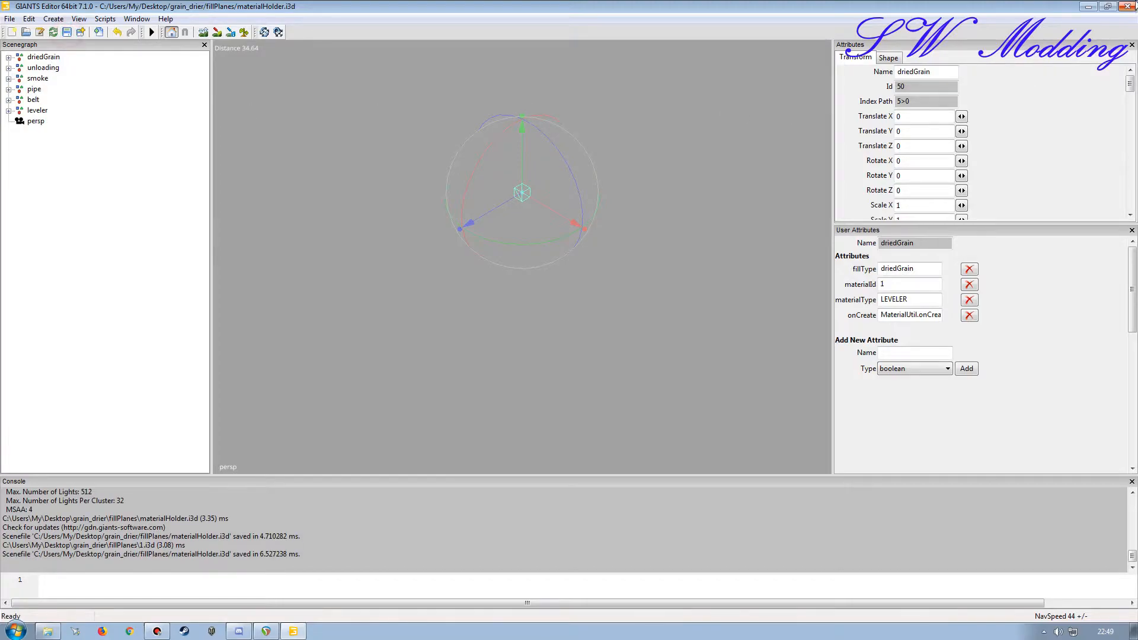
click(1126, 7)
Step: Open driedGrain_diffuse.dds in paint.net, preview brightness 11 and contrast 34, discard the adjustment and close the image
double_click(616, 155)
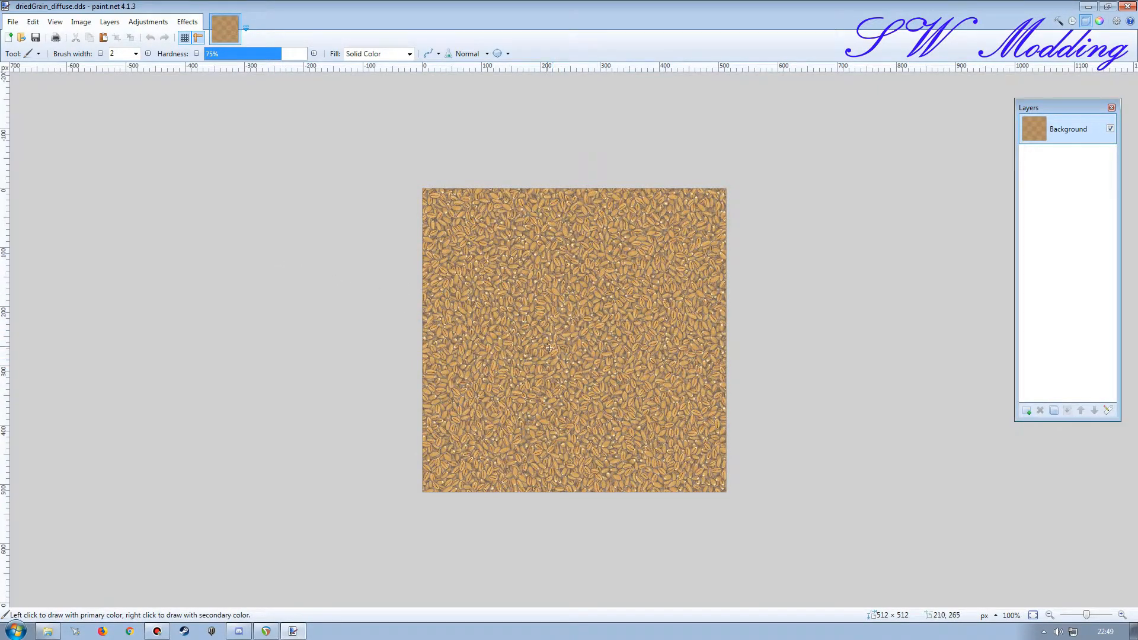
click(148, 22)
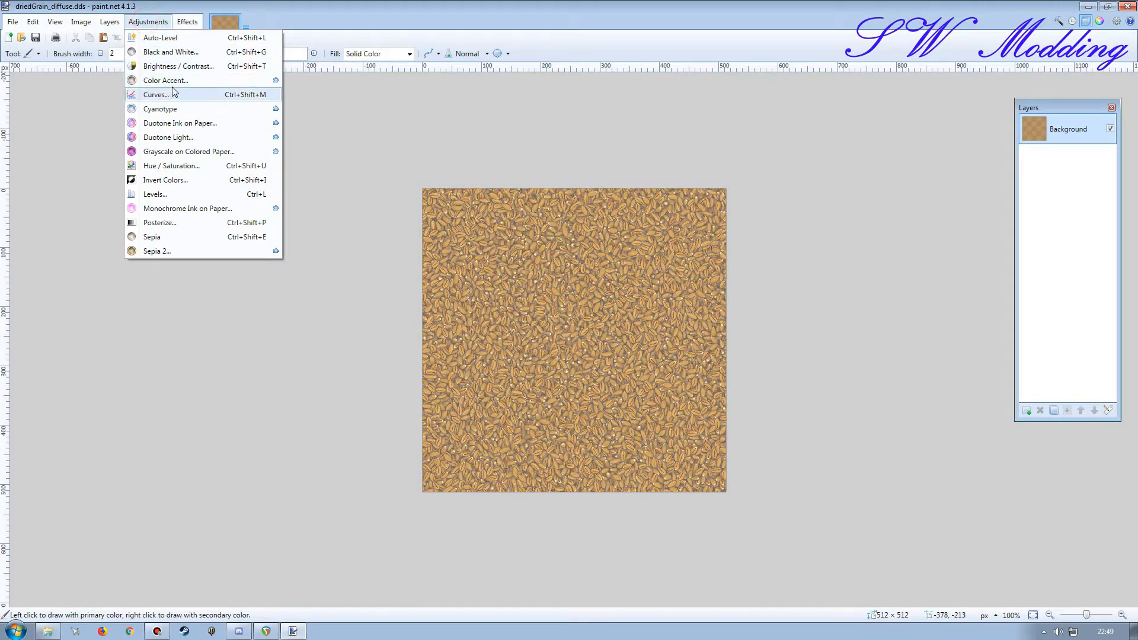
click(176, 66)
drag(285, 204, 235, 243)
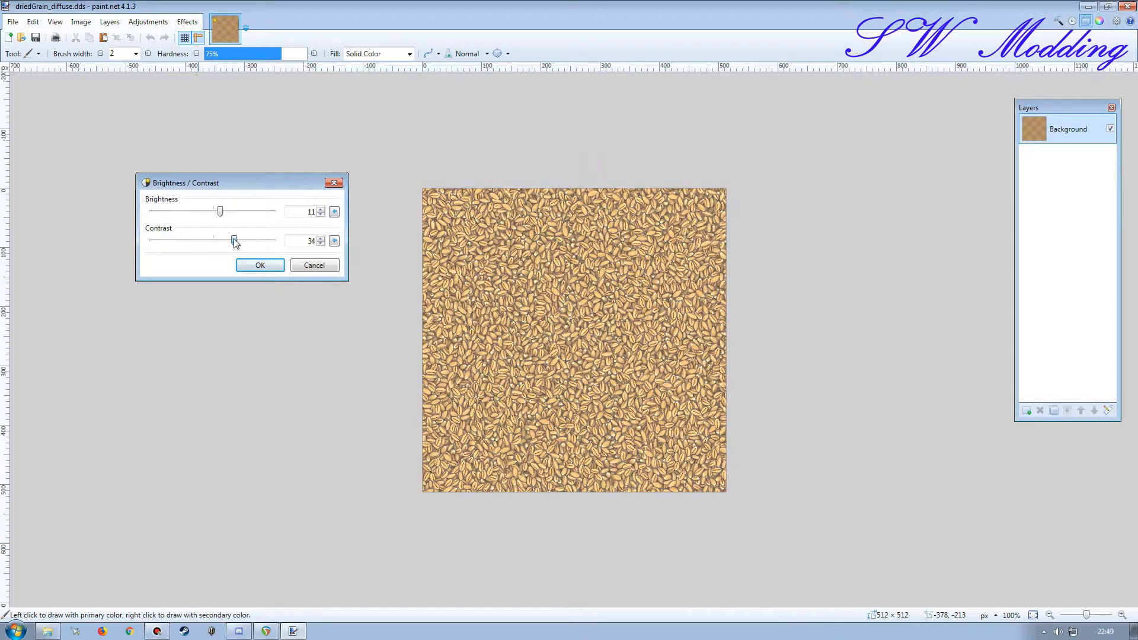
click(315, 265)
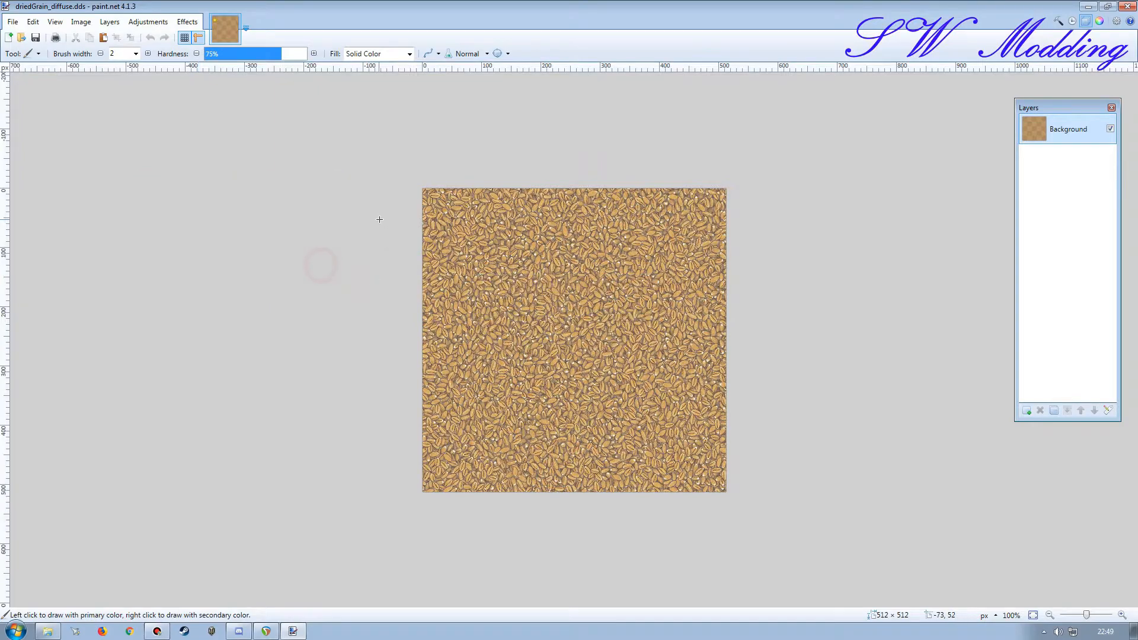
click(1126, 6)
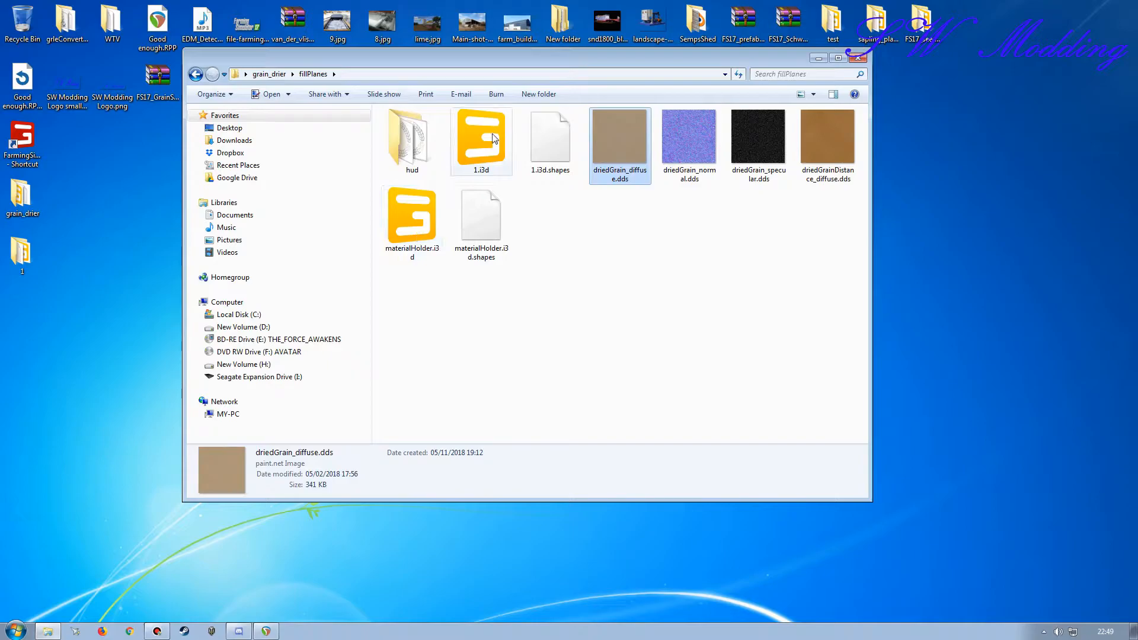
Step: Delete 1.i3d and 1.i3d.shapes from the fillPlanes folder
click(474, 143)
ctrl+click(553, 161)
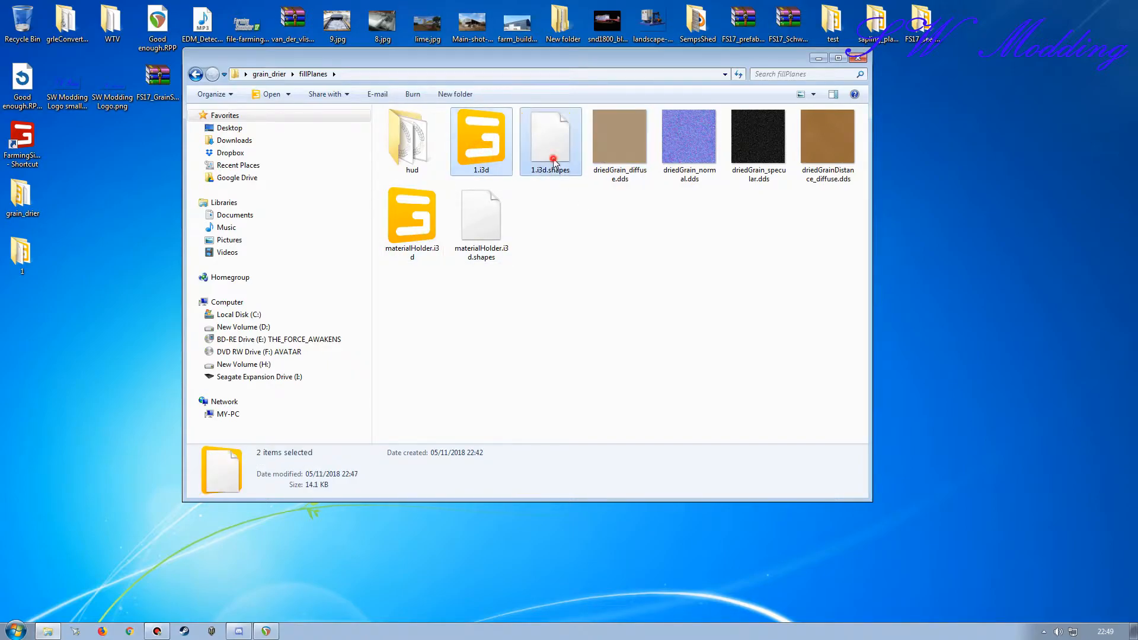
key(Delete)
click(619, 325)
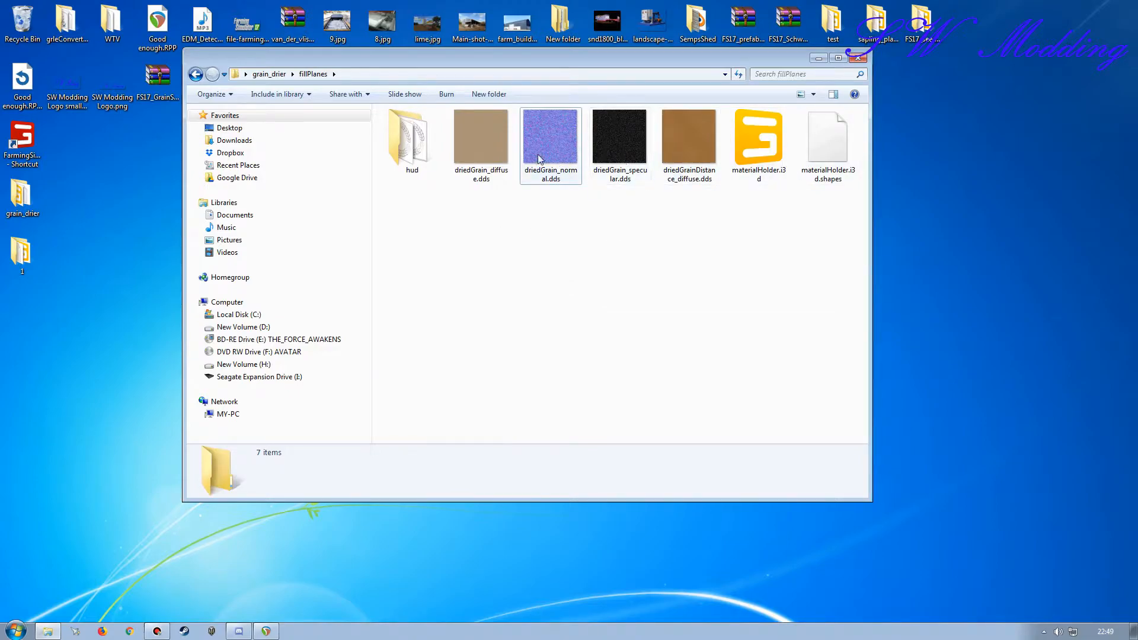
Step: Return to the grain_drier folder and open modDescexample.xml in Notepad++
click(270, 74)
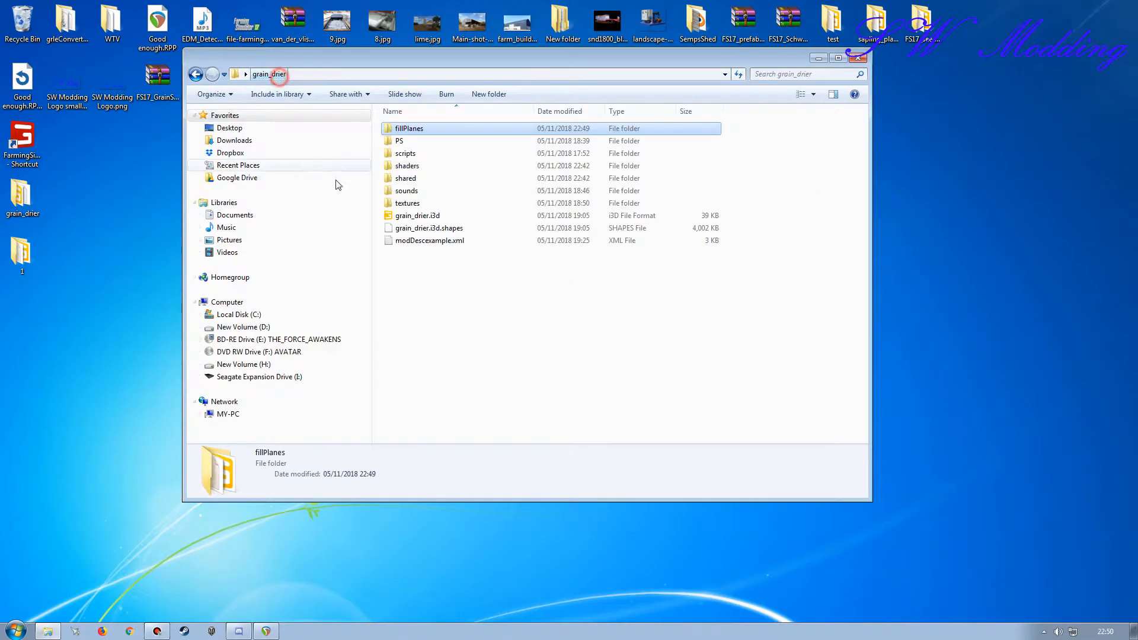
click(419, 244)
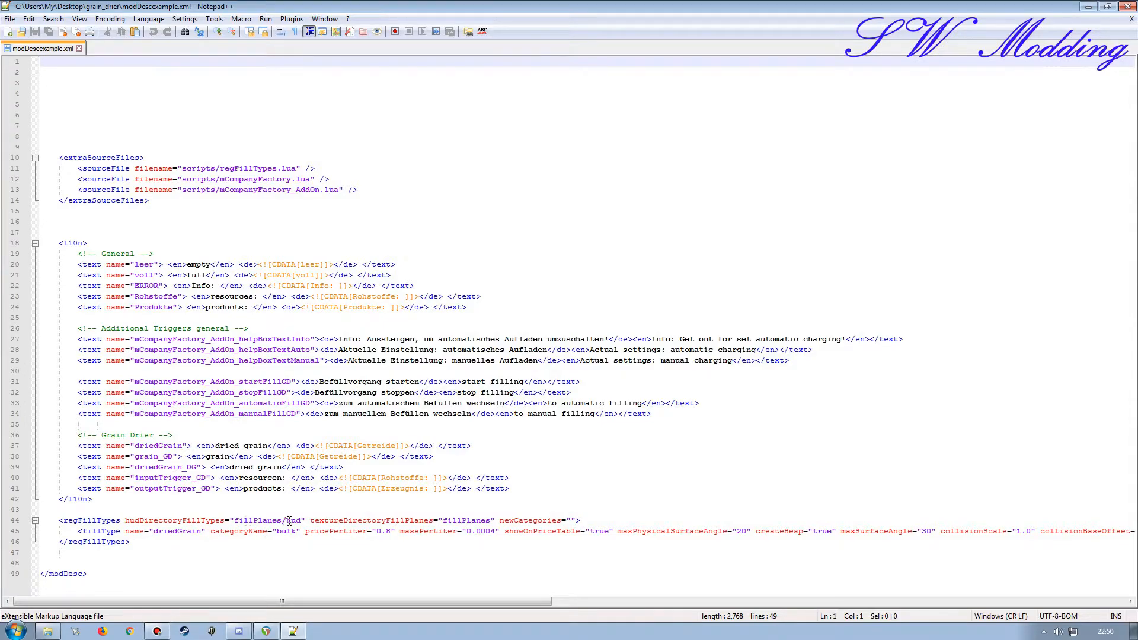
Step: Check the driedGrain HUD images in the hud folder inside fillPlanes, then return to modDescexample.xml
click(48, 631)
double_click(413, 129)
double_click(413, 138)
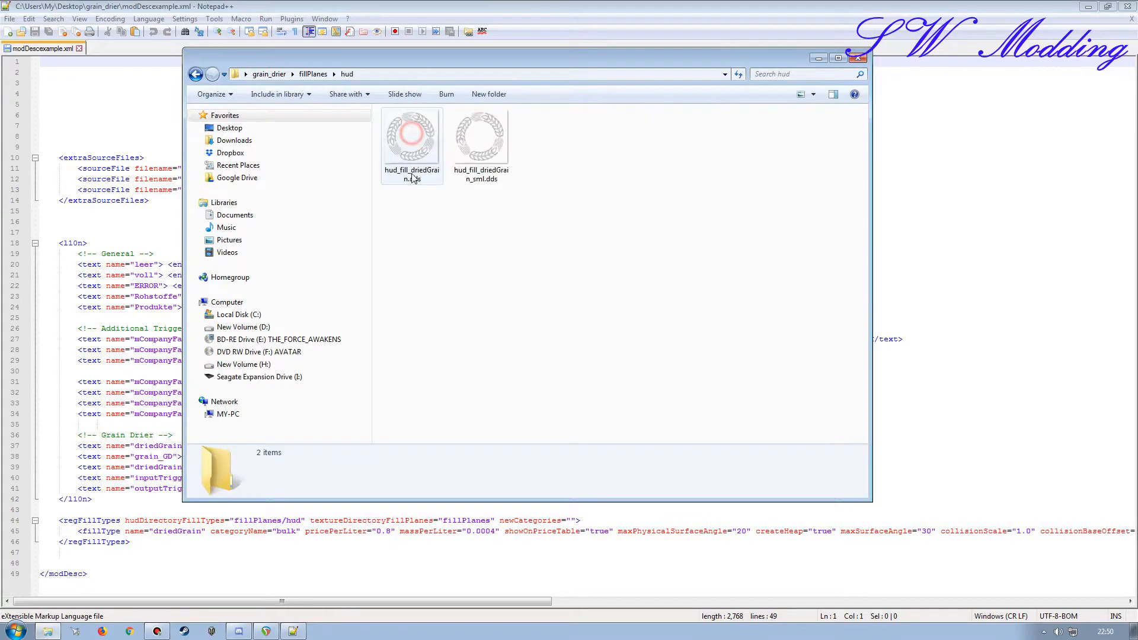
key(BackSpace)
click(817, 59)
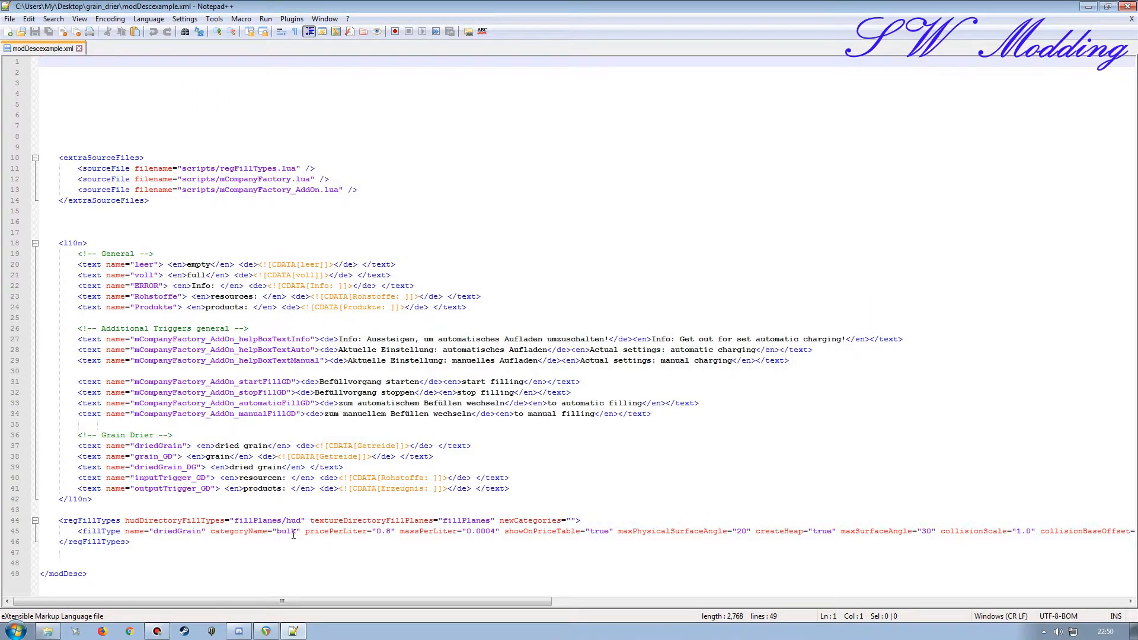
Step: Open regFillTypes.lua from grain_drier's scripts folder and review the supported values for categoryName
click(60, 632)
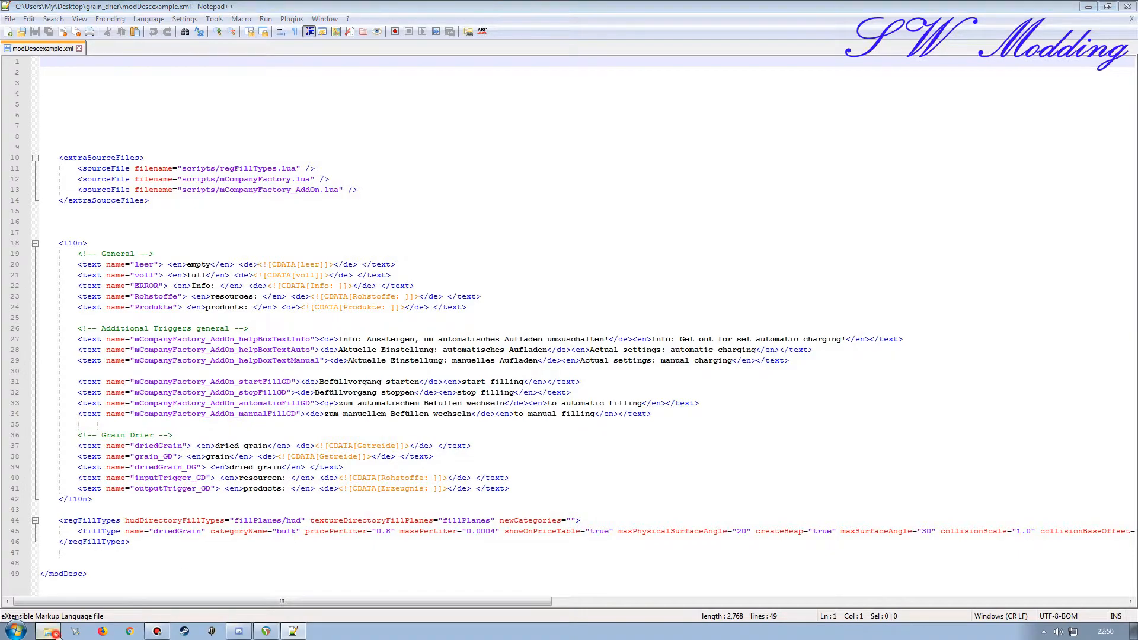
click(273, 74)
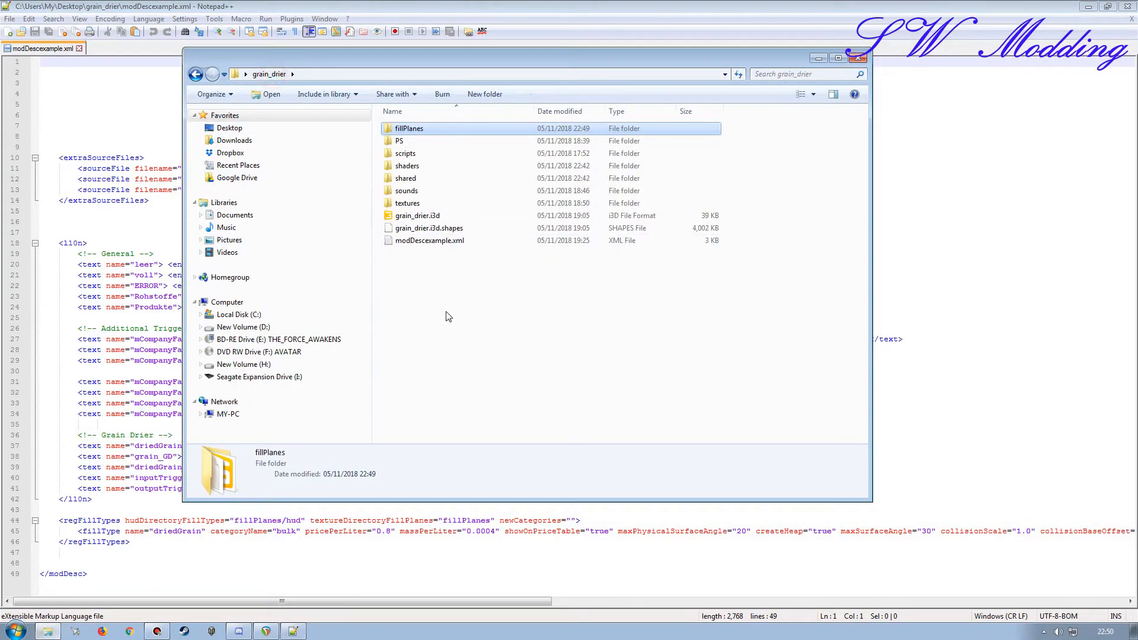
double_click(408, 154)
double_click(424, 158)
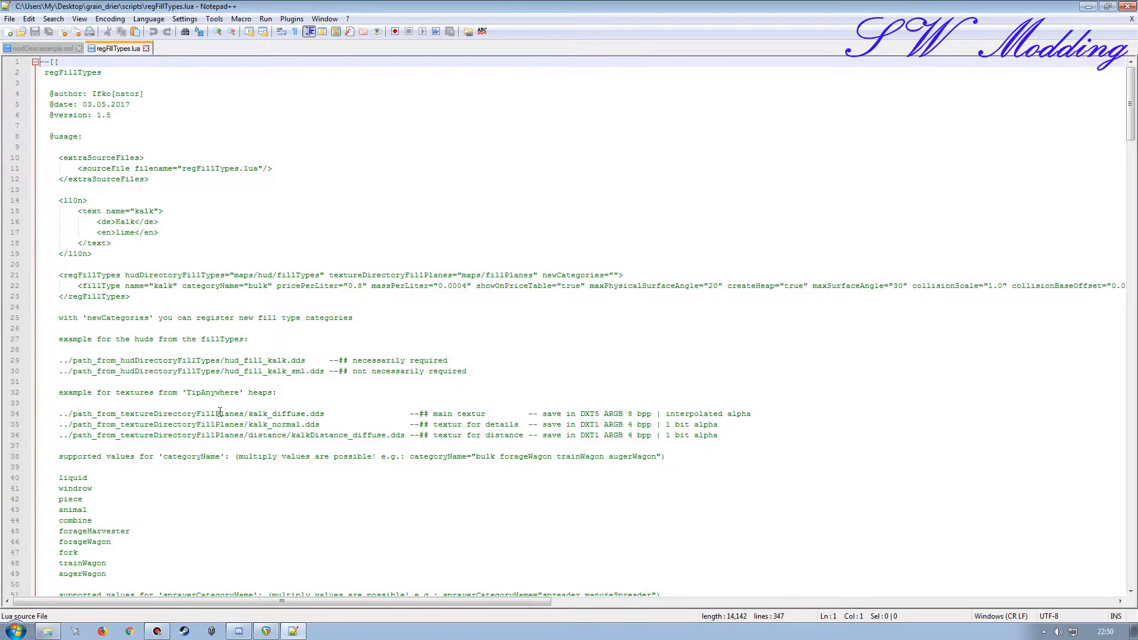
scroll(219, 421, down, 11)
scroll(218, 421, up, 5)
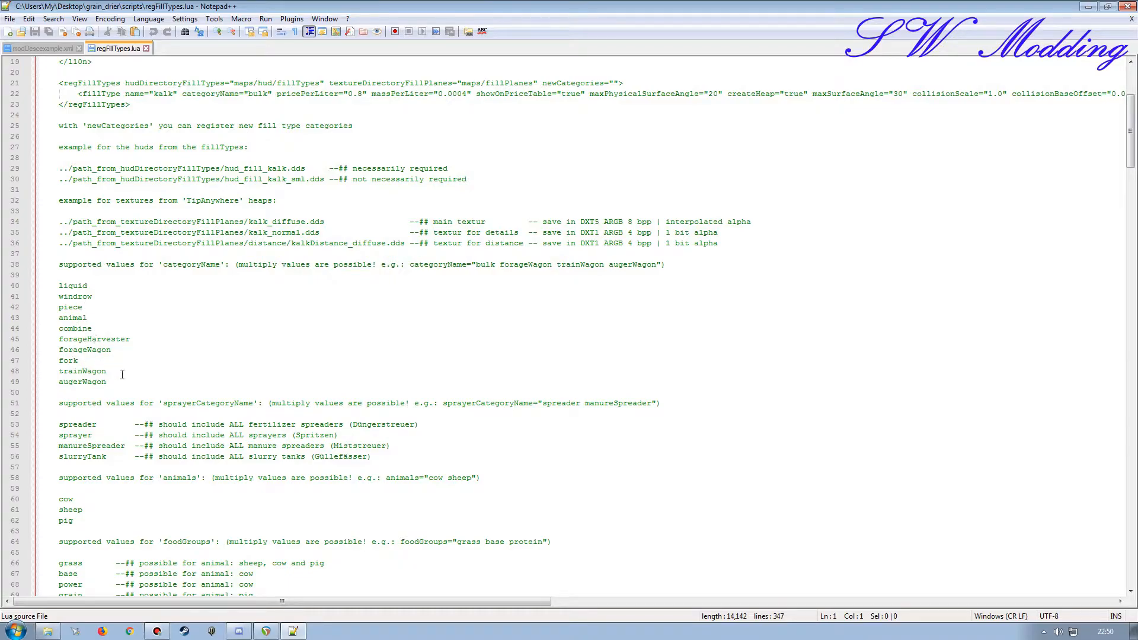
Step: Copy fork from the supported categories and add it after bulk in the driedGrain fillType's categoryName in modDescexample.xml
double_click(71, 361)
key(ctrl+c)
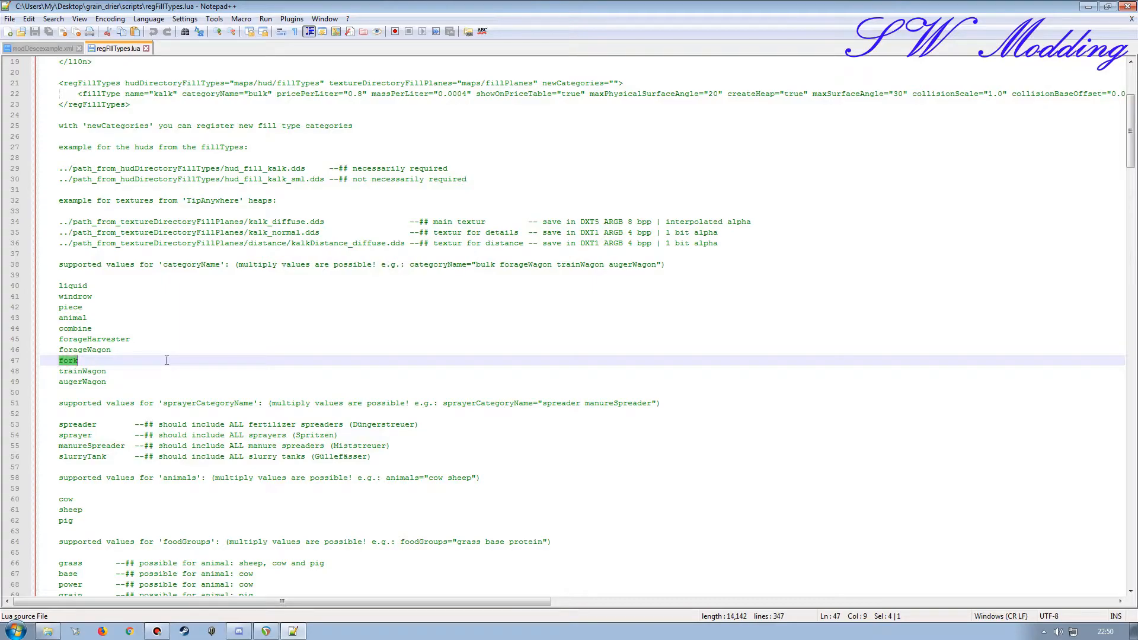
click(42, 48)
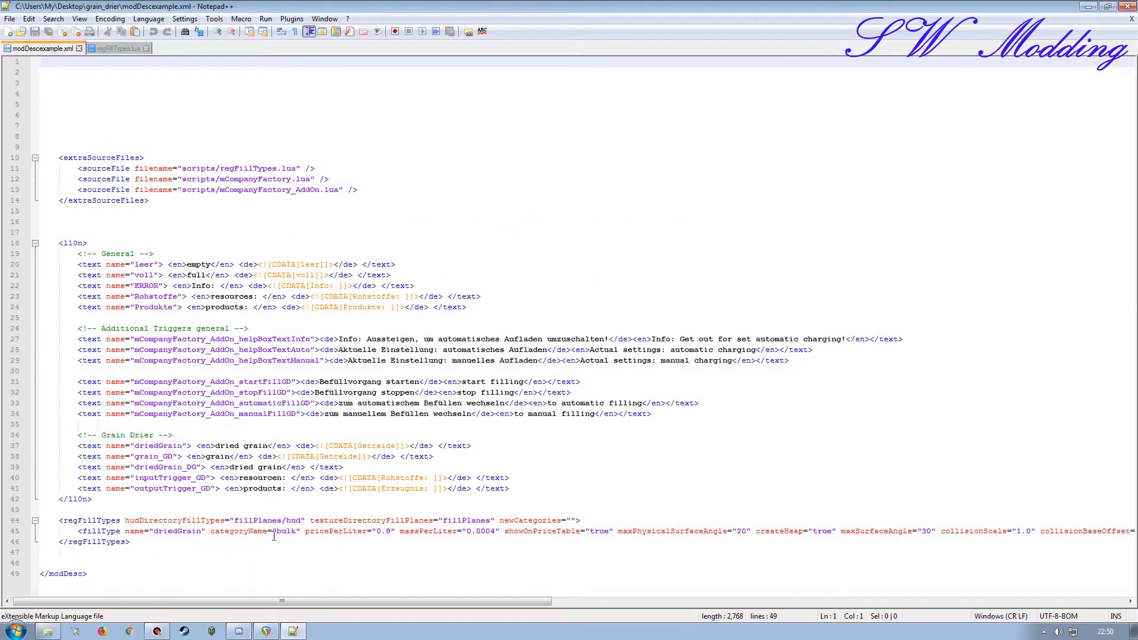
click(297, 531)
key(ctrl+v)
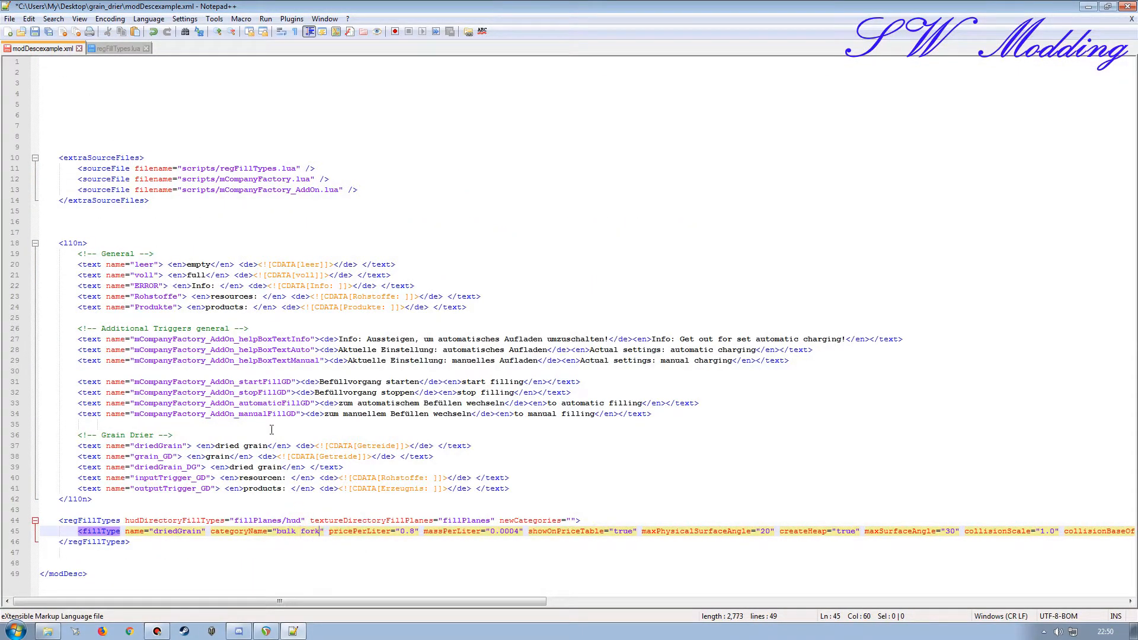
Step: Copy trainWagon from regFillTypes.lua and append it after fork in the driedGrain categoryName
click(116, 48)
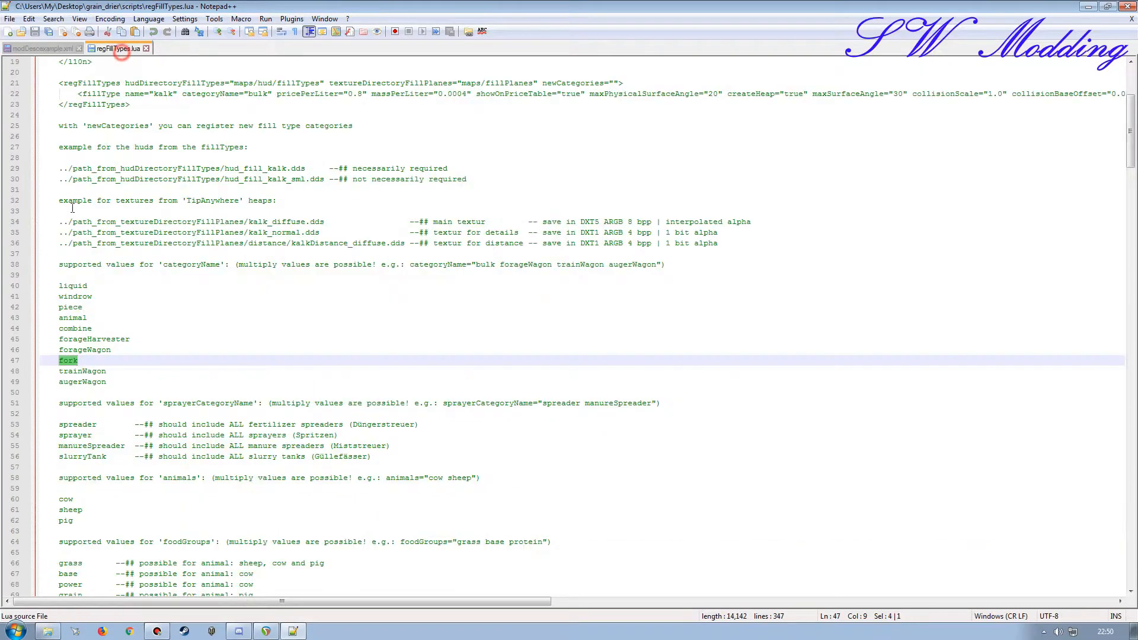
double_click(92, 372)
key(ctrl+c)
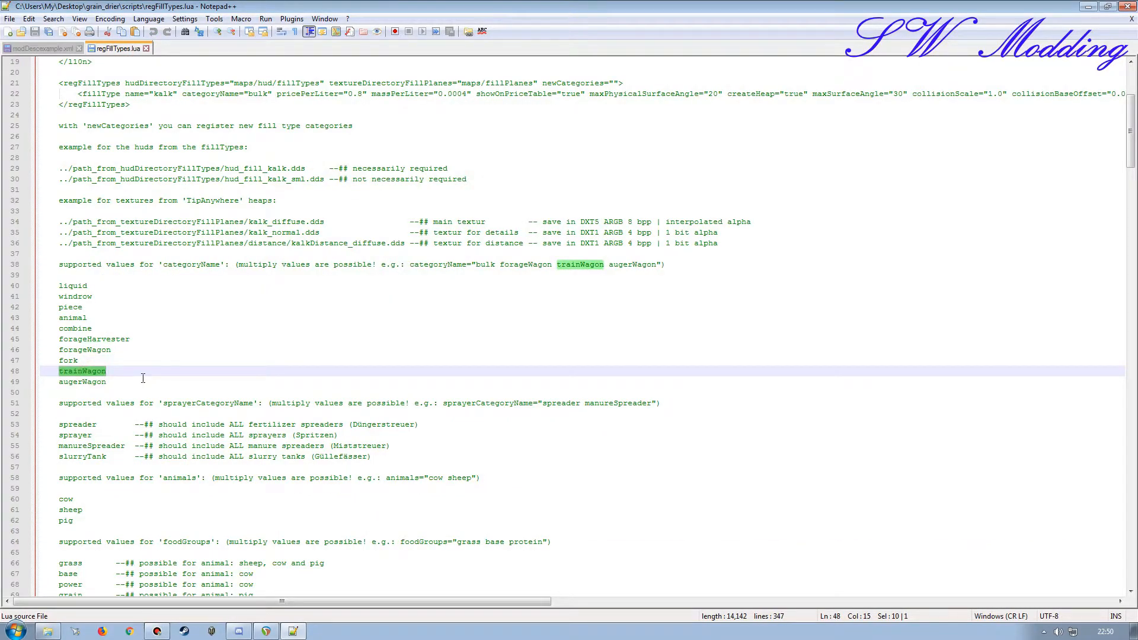
click(48, 48)
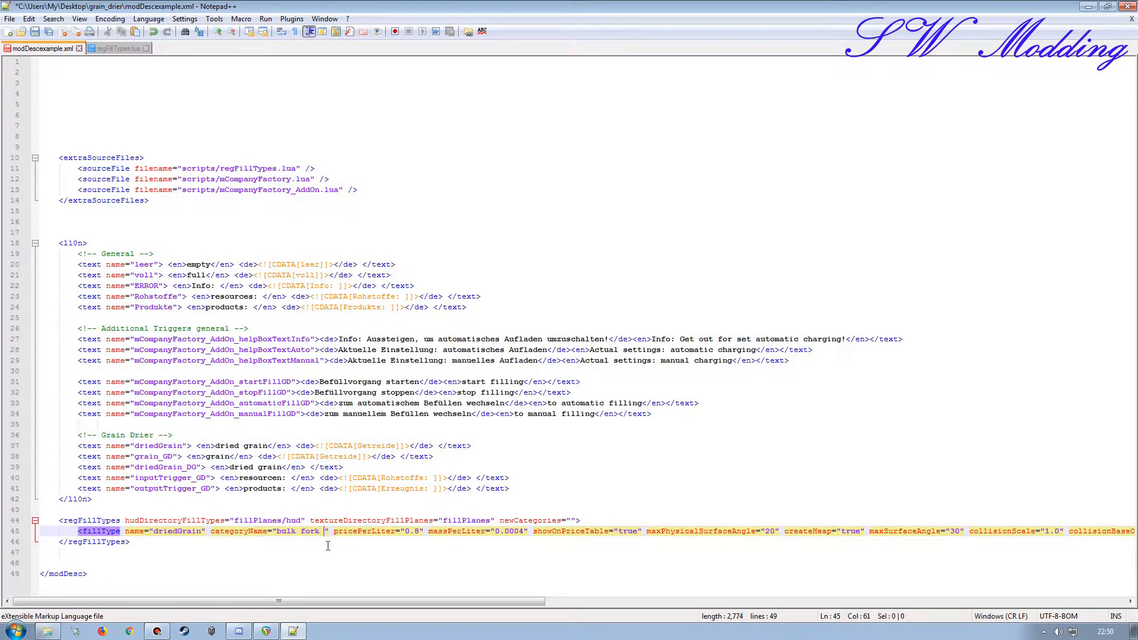
key(ctrl+v)
Step: Copy augerWagon from regFillTypes.lua and append it after trainWagon in the driedGrain categoryName
click(116, 48)
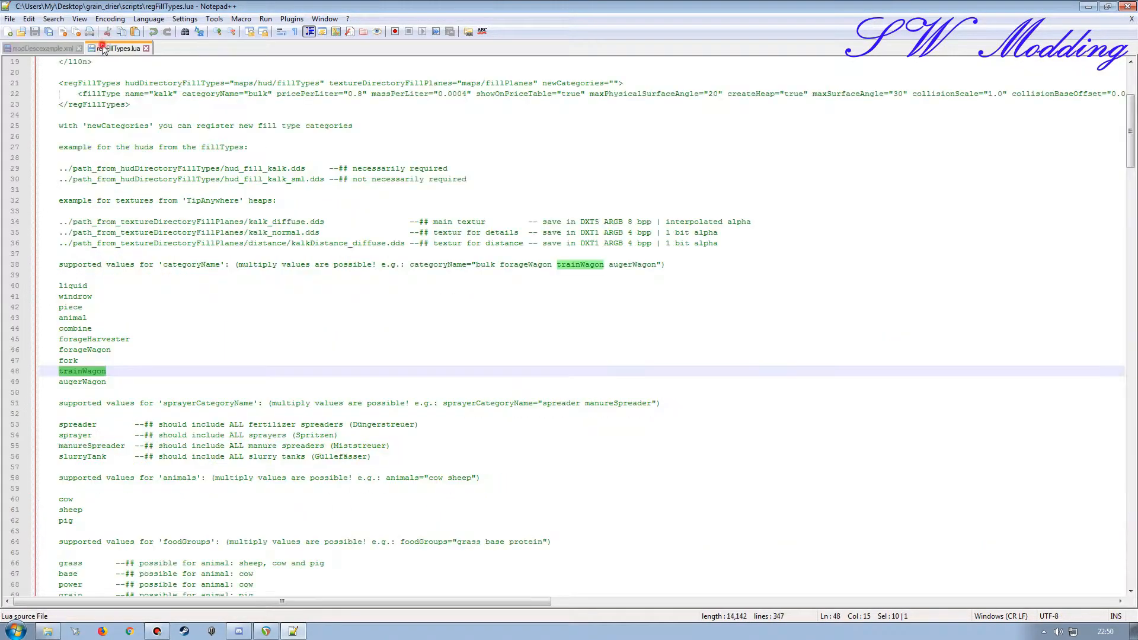
double_click(87, 381)
key(ctrl+c)
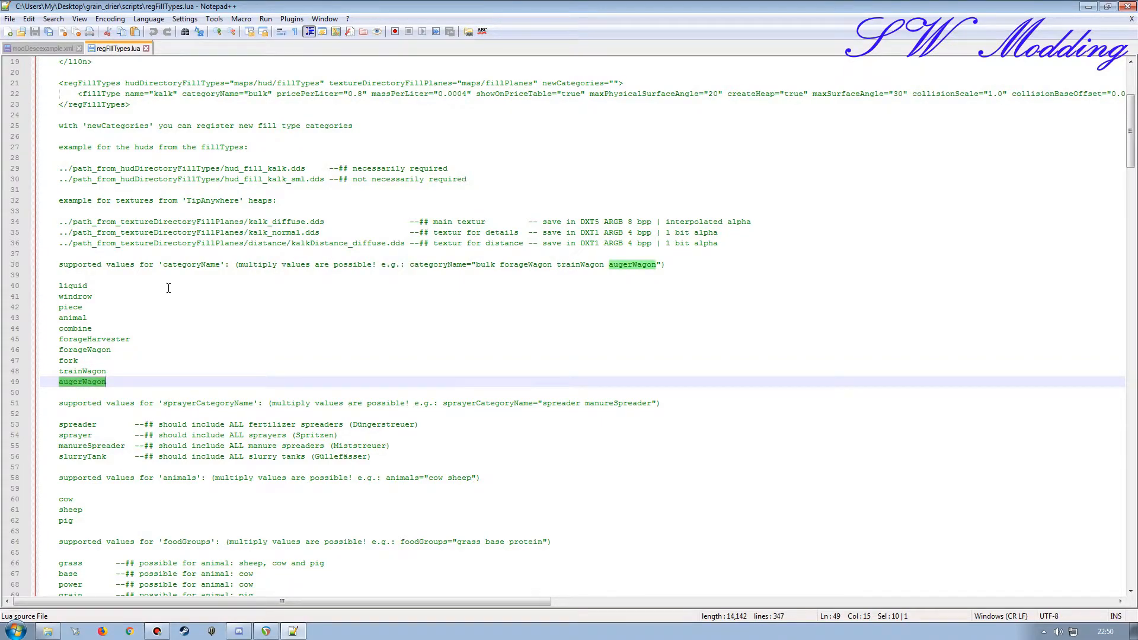
click(51, 49)
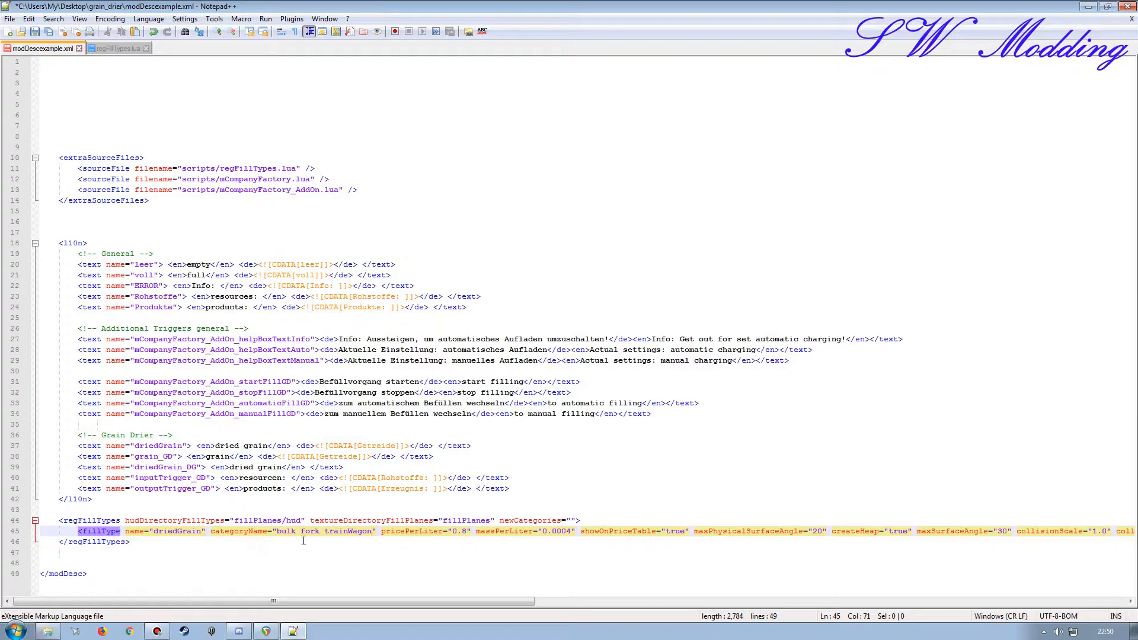
key(ctrl+v)
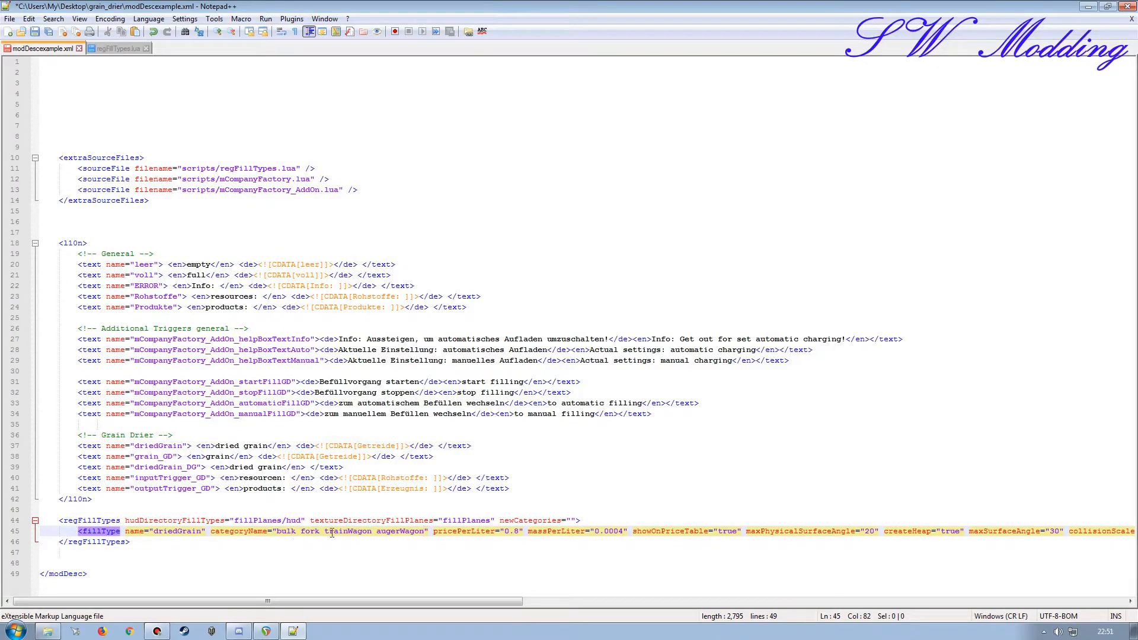
Step: Close regFillTypes.lua, save and close modDescexample.xml, and return to the grain_drier folder
click(118, 49)
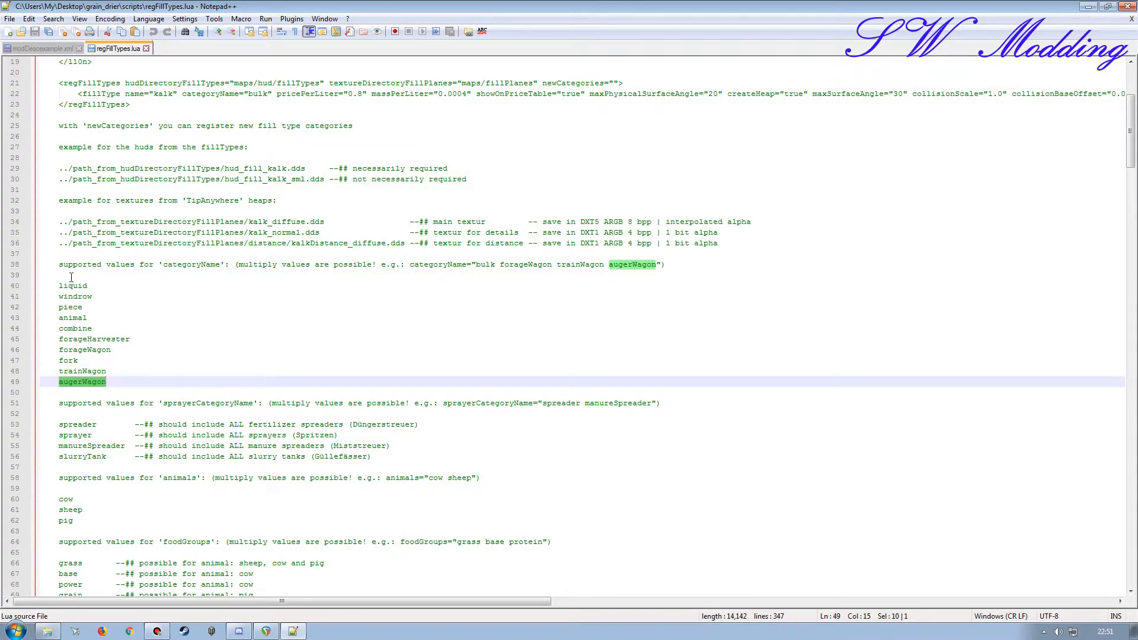
click(145, 48)
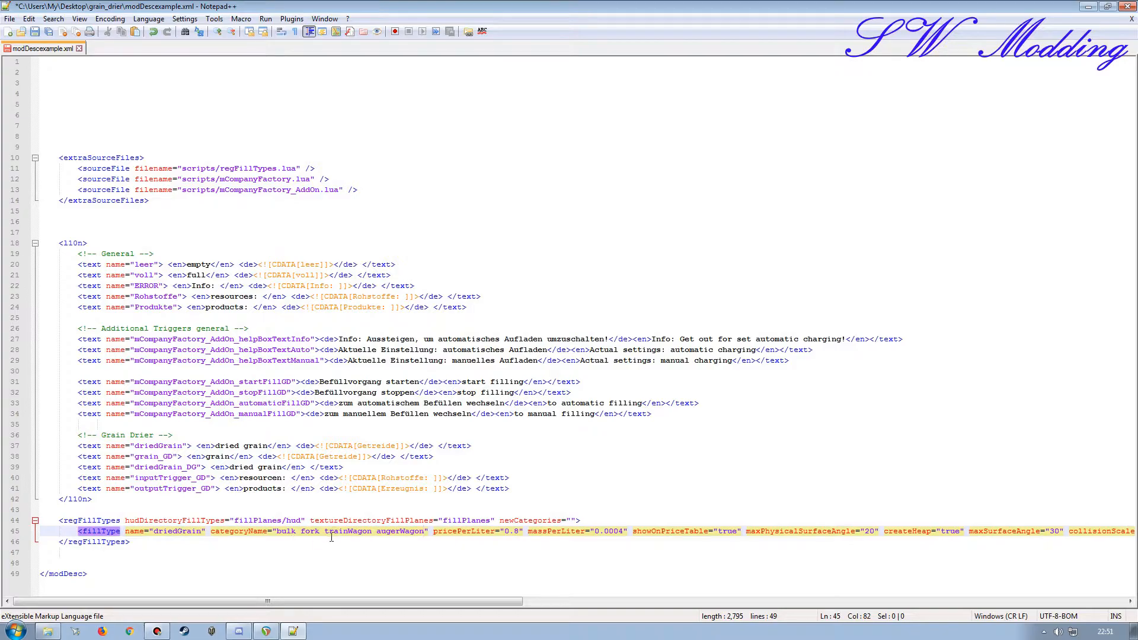
key(ctrl+s)
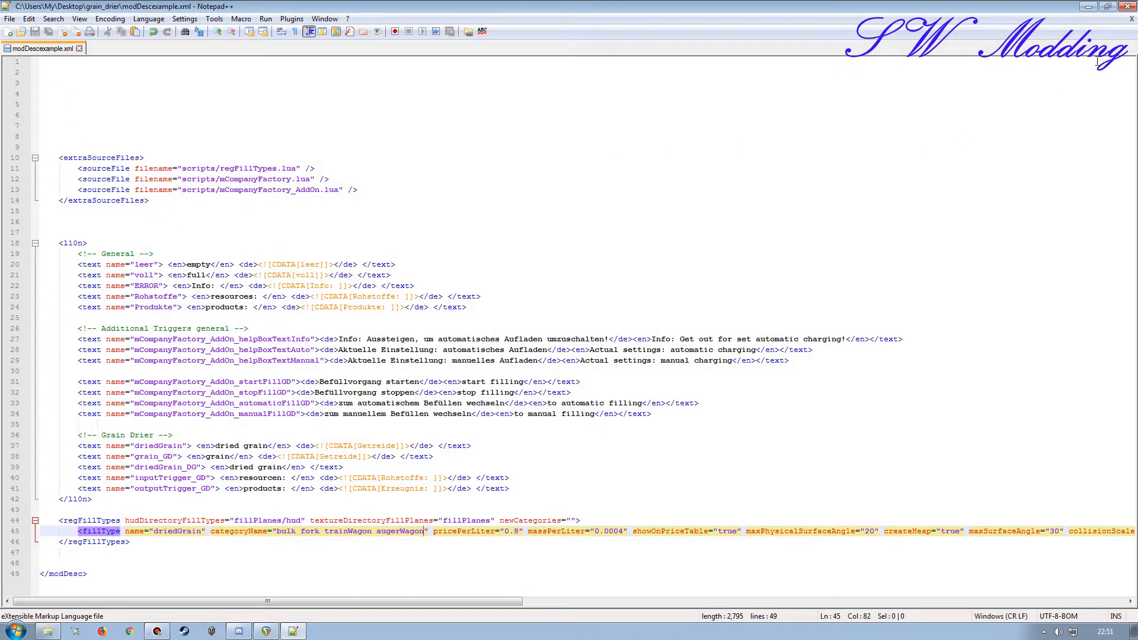
click(1131, 18)
click(1127, 6)
key(BackSpace)
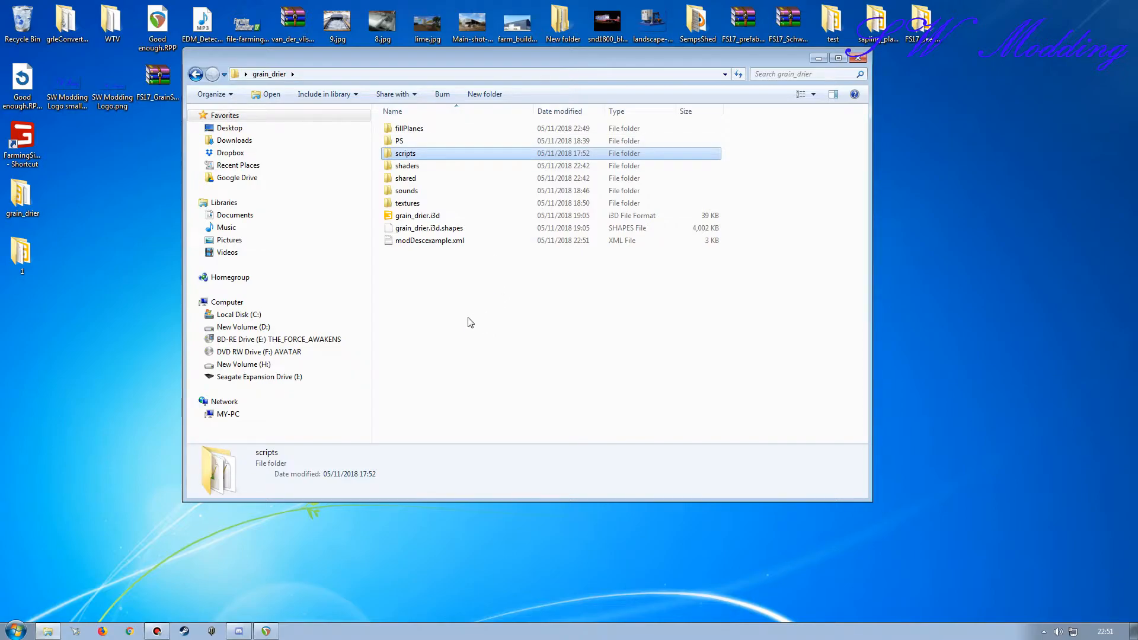
Step: Look through the contents of grain_drier's shaders, shared, sounds and scripts folders
drag(460, 64, 491, 80)
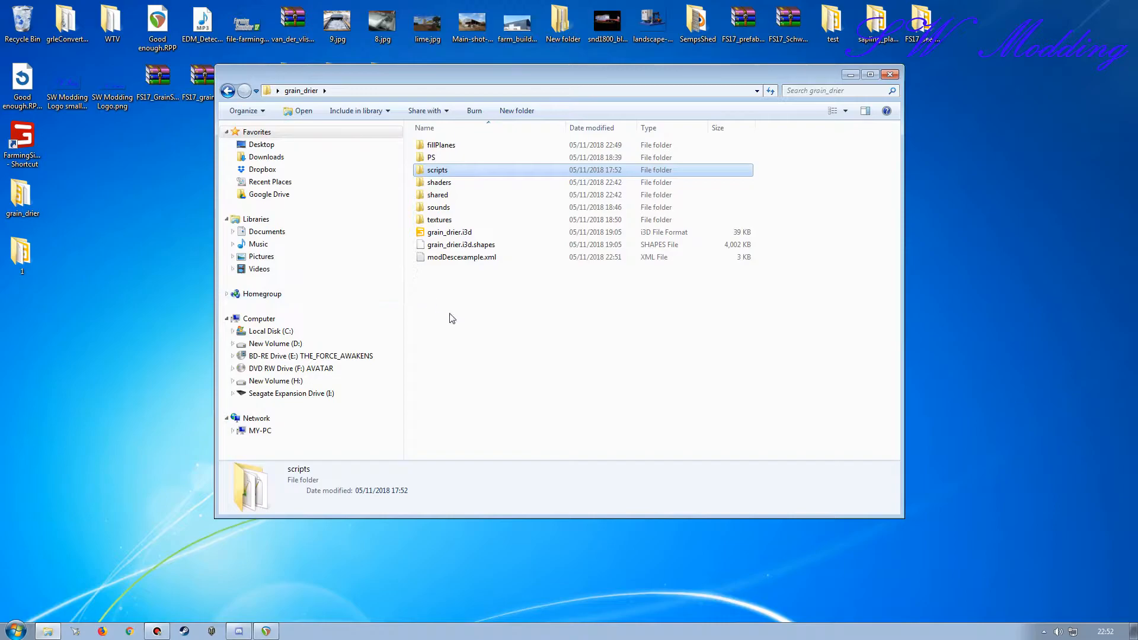
click(444, 183)
double_click(444, 183)
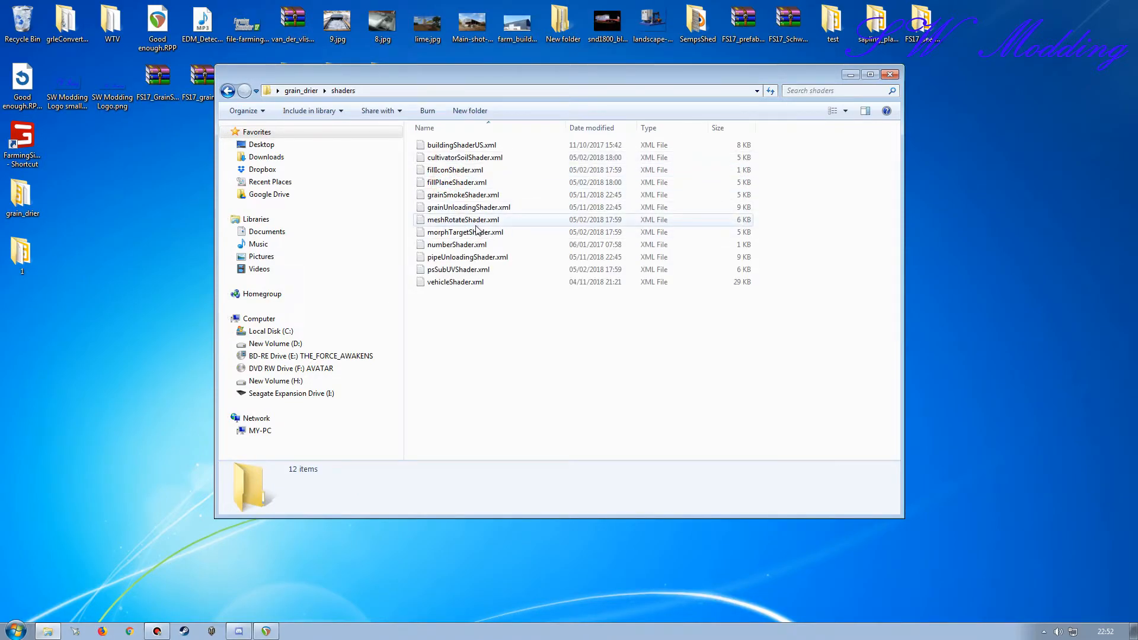
key(BackSpace)
double_click(502, 194)
key(BackSpace)
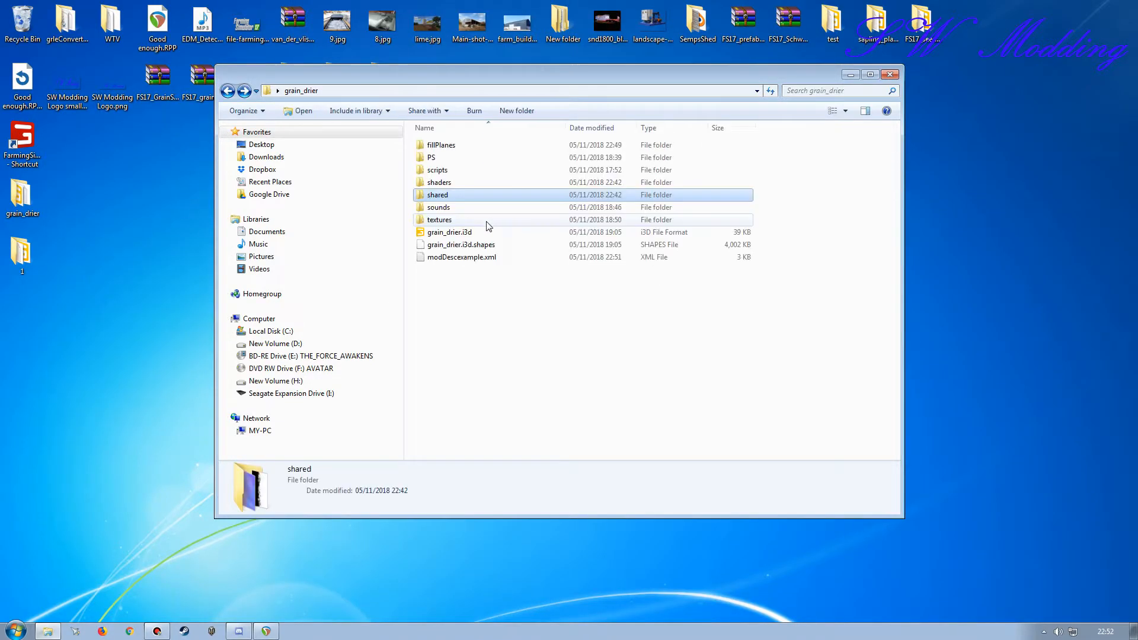
double_click(442, 205)
key(BackSpace)
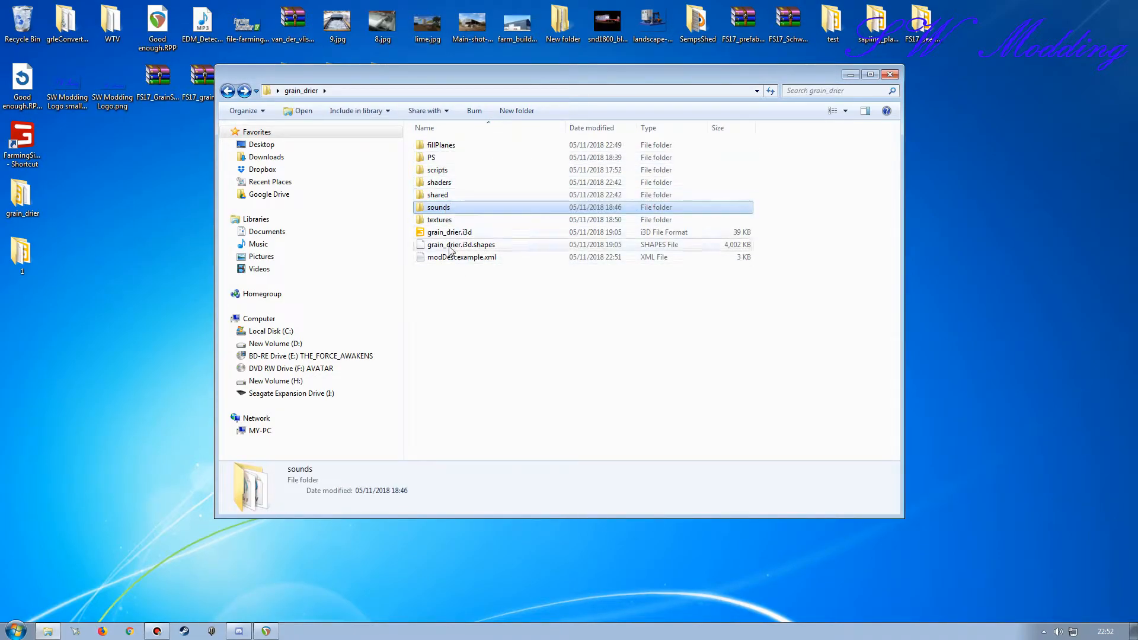
double_click(443, 170)
key(BackSpace)
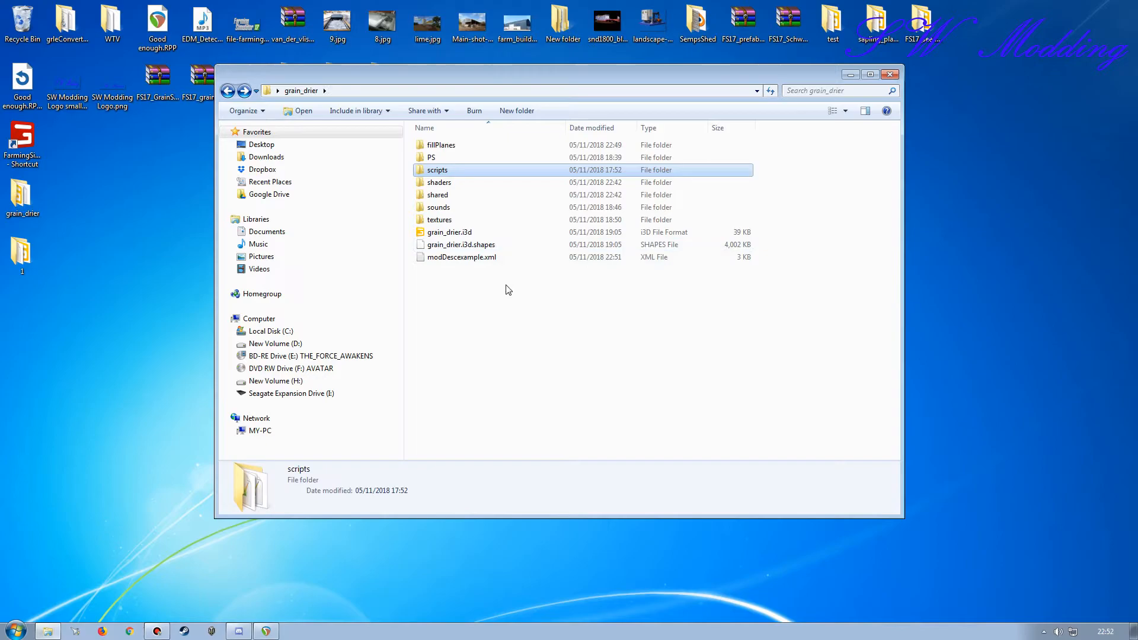
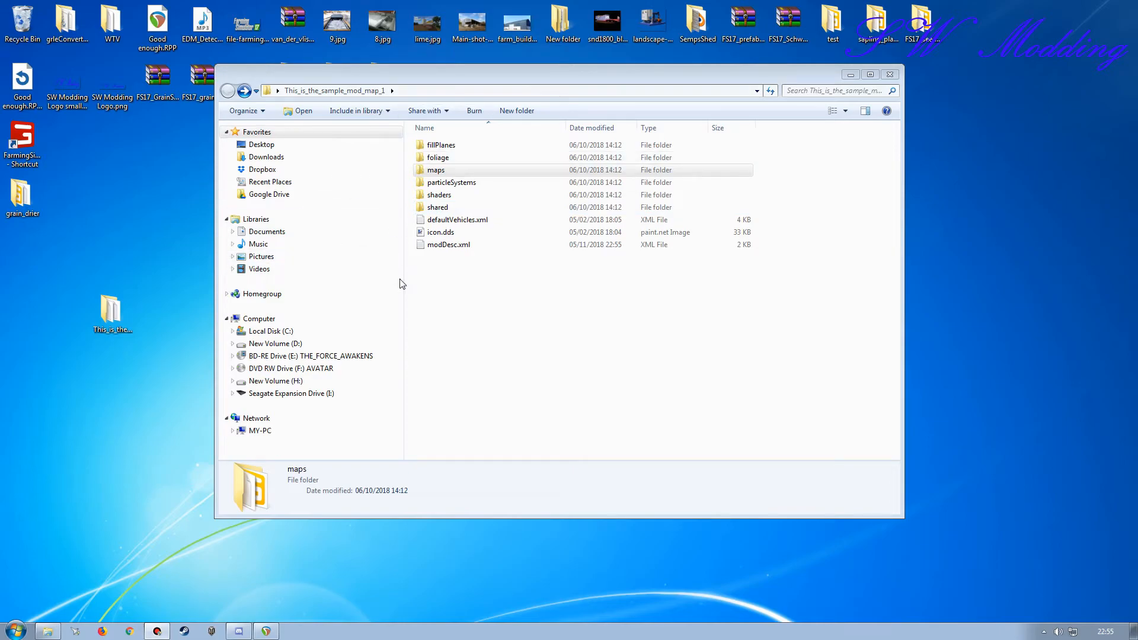
Step: Move the grain_drier folder from the desktop into the sample map's maps folder and refresh the listing
click(446, 174)
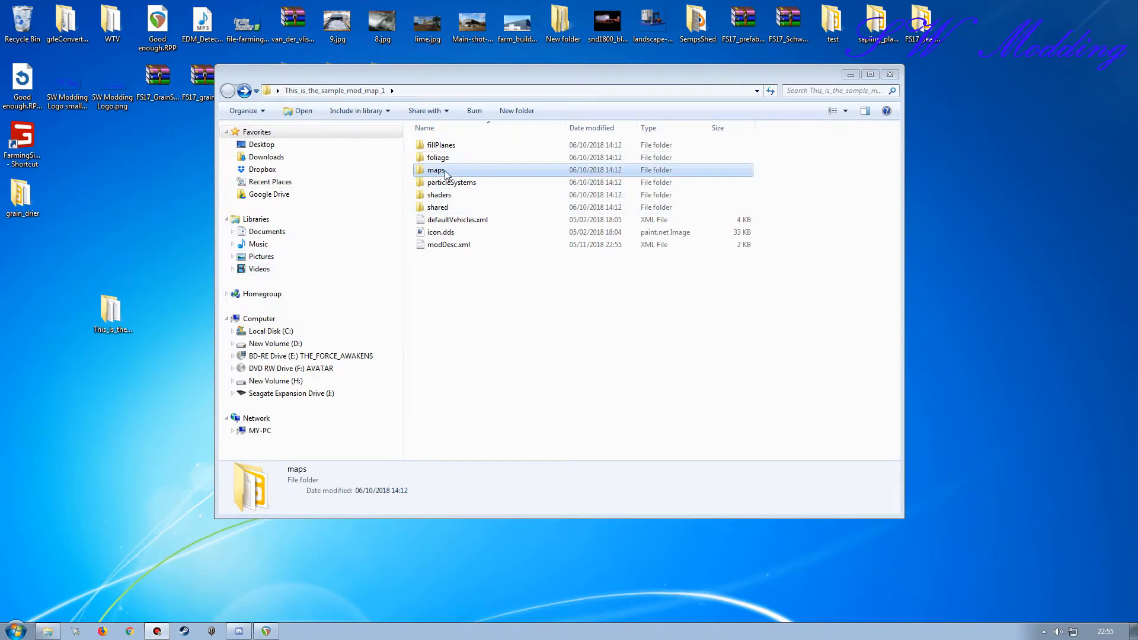
double_click(446, 173)
drag(322, 80, 319, 125)
drag(26, 199, 468, 465)
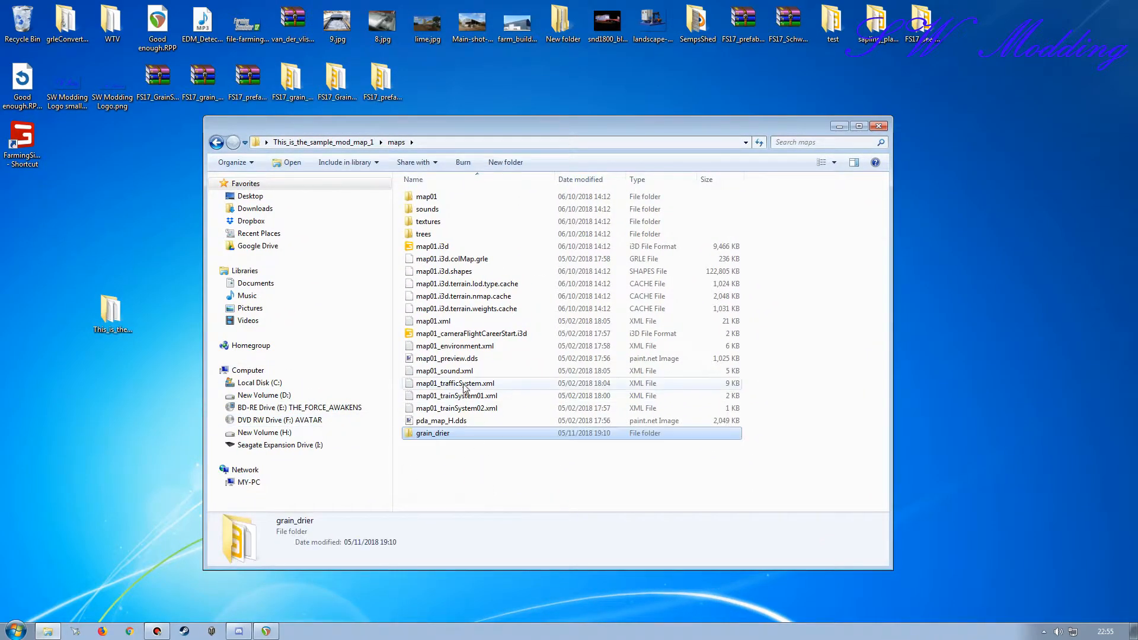
click(759, 142)
Step: Open modDescexample.xml from the grain_drier folder and modDesc.xml from the sample map's root folder
double_click(432, 196)
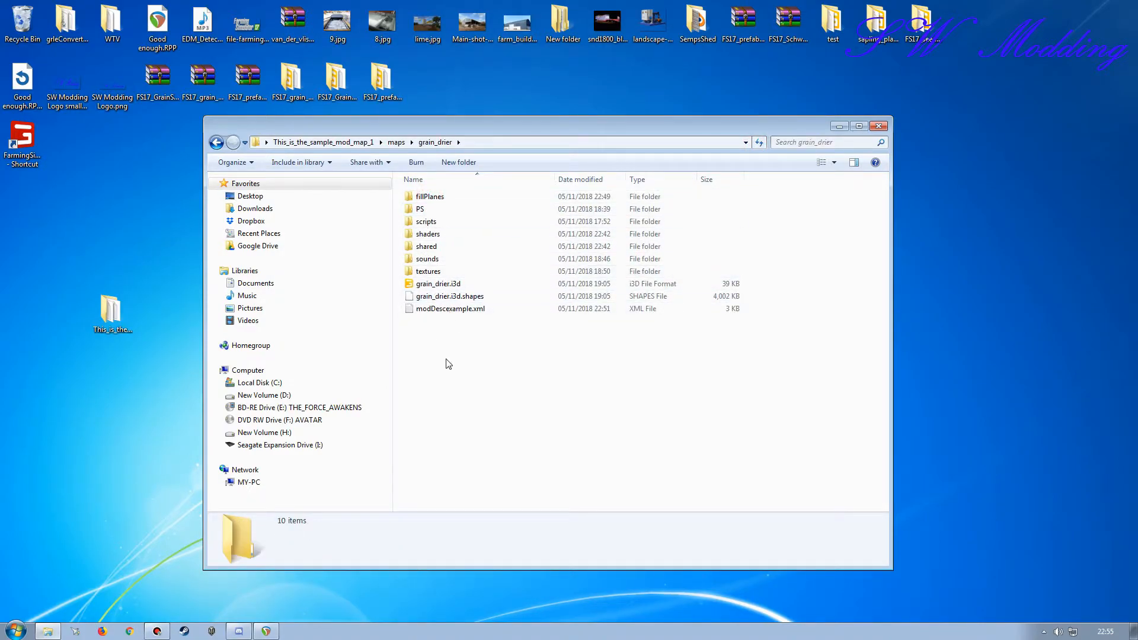
click(436, 310)
double_click(434, 311)
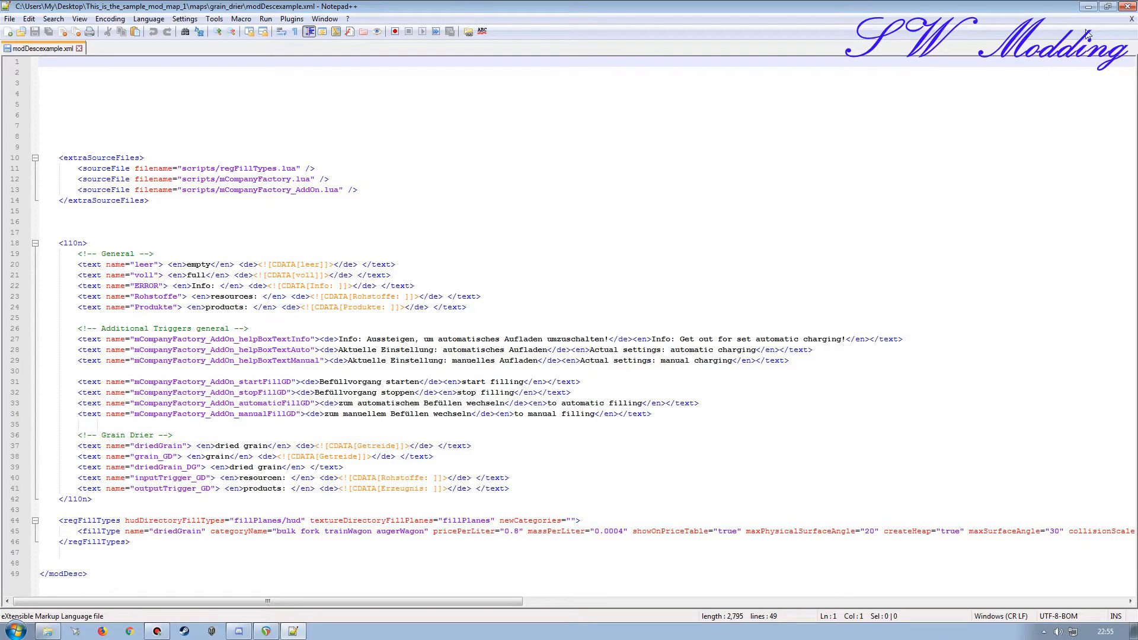
click(1088, 7)
key(BackSpace)
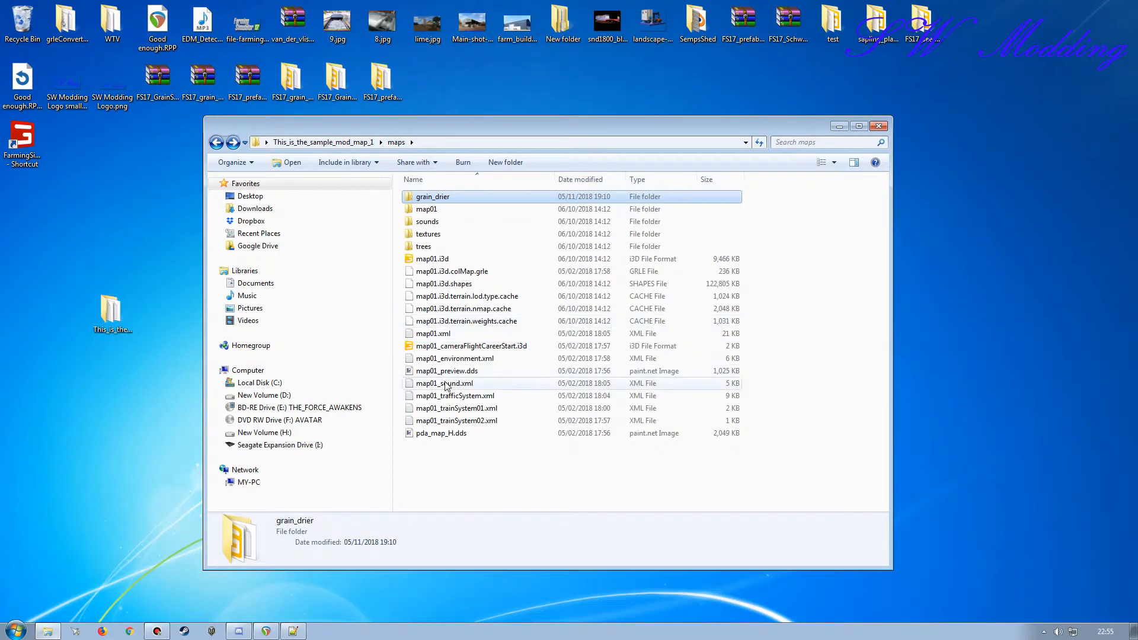
key(BackSpace)
double_click(425, 300)
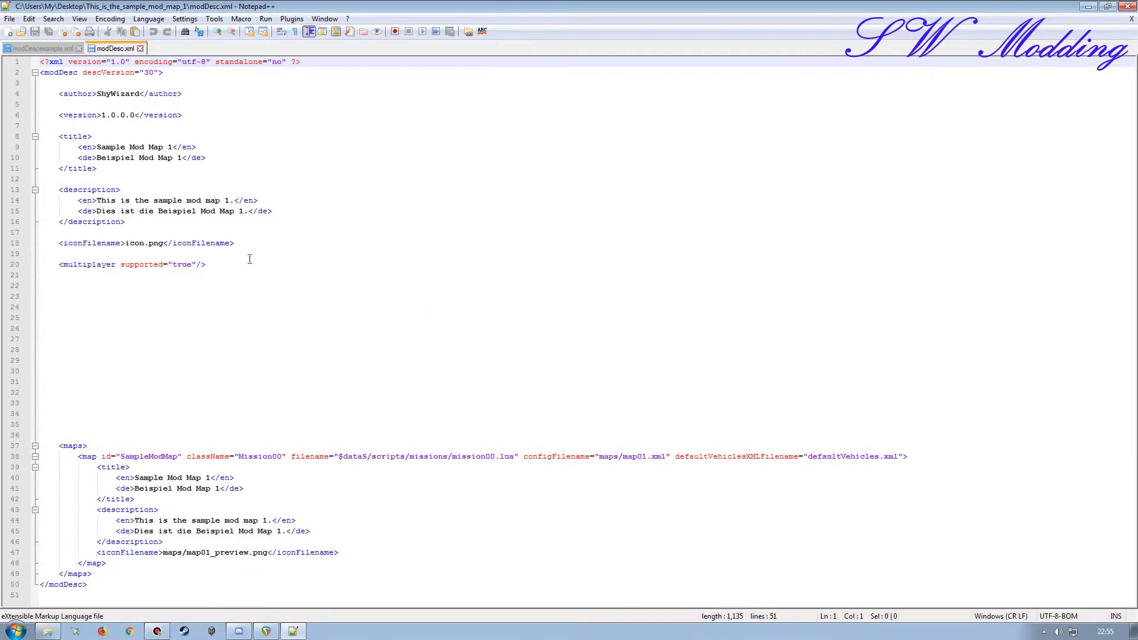
Step: Copy the whole l10n block from modDescexample.xml into modDesc.xml at line 22, below the multiplayer entry
click(42, 48)
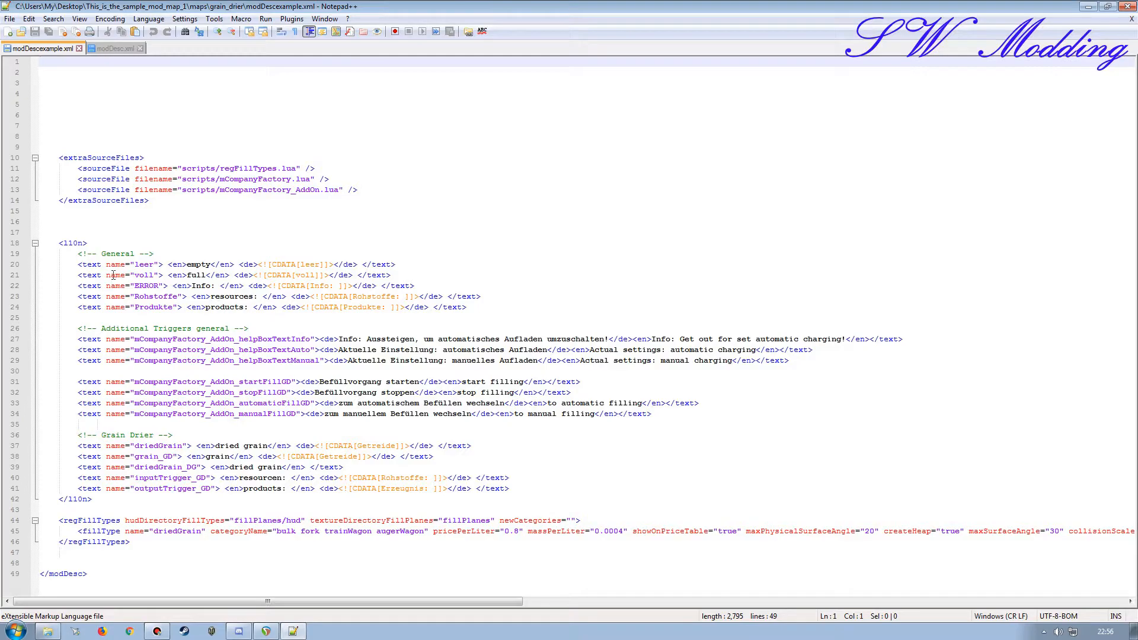
click(16, 244)
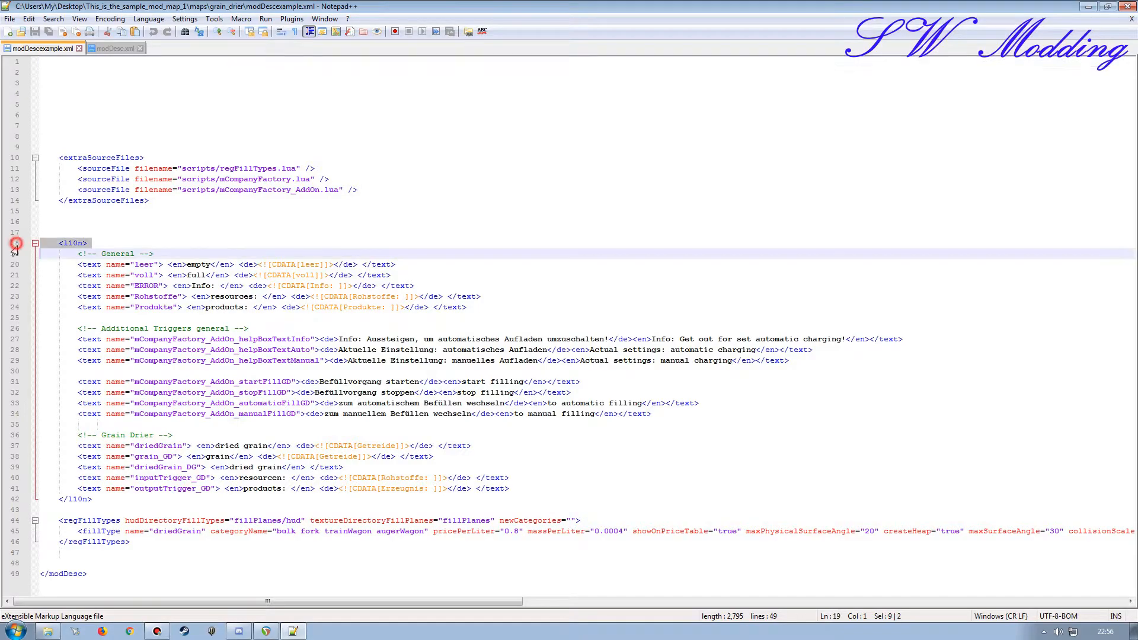
shift+click(10, 507)
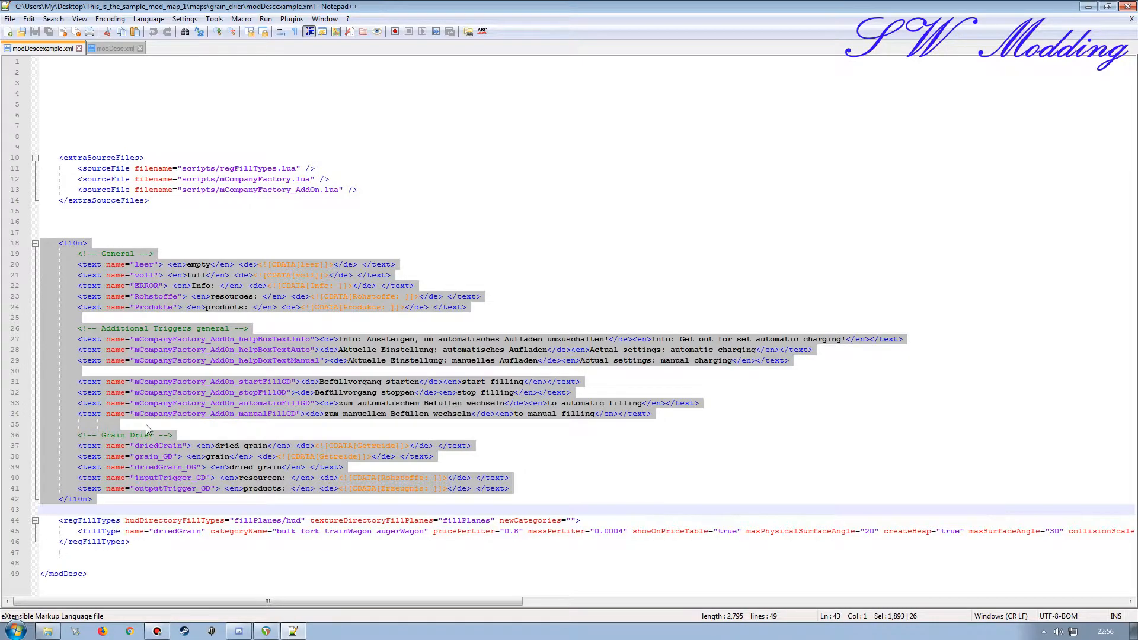
click(98, 48)
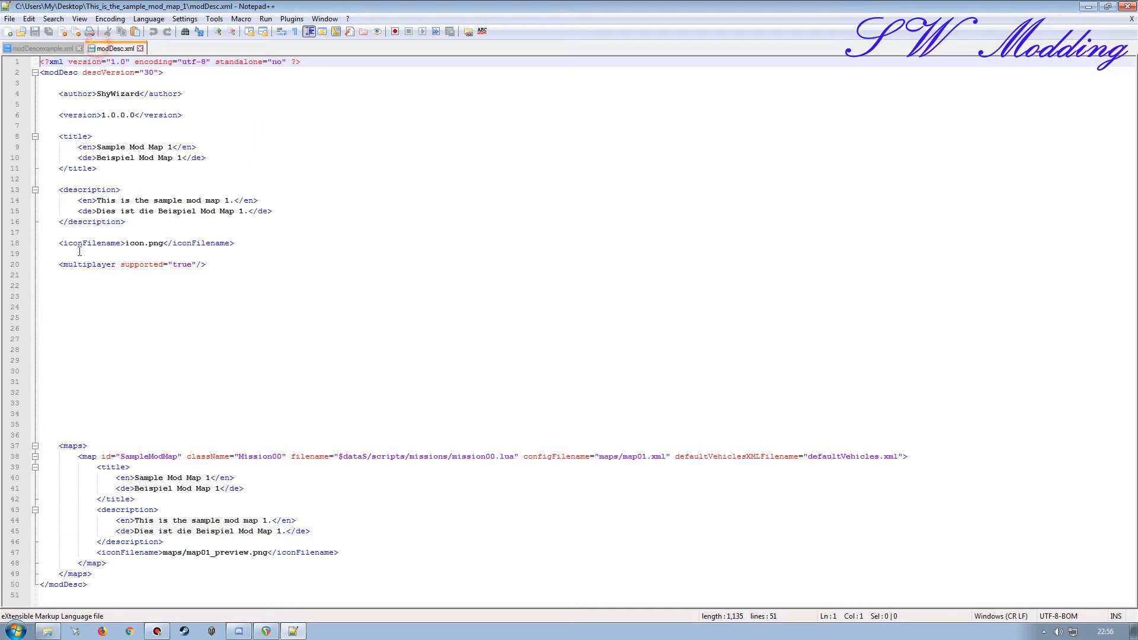
click(13, 286)
text(<l10n> 		<!-- General --> 		<text name="leer"> <en>empty</en> <de><![CDATA[leer]]></de> </text> 		<text name="voll"> <en>full</en> <de><![CDATA[voll]]></de> </text> 		<text name="ERROR"> <en>Info: </en> <de><![CDATA[Info: ]]></de> </text> 		<text name="Rohstoffe"> <en>resources: </en> <de><![CDATA[Rohstoffe: ]]></de> </text> 		<text name="Produkte"> <en>products: </en> <de><![CDATA[Produkte: ]]></de> </text>  		<!-- Additional Triggers general --> 		<text name="mCompanyFactory_AddOn_helpBoxTextInfo"><de>Info: Aussteigen, um automatisches Aufladen umzuschalten!</de><en>Info: Get out for set automatic charging!</en></text> 		<text name="mCompanyFactory_AddOn_helpBoxTextAuto"><de>Aktuelle Einstellung: automatisches Aufladen</de><en>Actual settings: automatic charging</en></text> 		<text name="mCompanyFactory_AddOn_helpBoxTextManual"><de>Aktuelle Einstellung: manuelles Aufladen</de><en>Actual settings: manual charging</en></text>  		<text name="mCompanyFactory_AddOn_startFillGD"><de>Befüllvorgang starten</de><en>start filling</en></text> 		<text name="mCompanyFactory_AddOn_stopFillGD"><de>Befüllvorgang stoppen</de><en>stop filling</en></text> 		<text name="mCompanyFactory_AddOn_automaticFillGD"><de>zum automatischem Befüllen wechseln</de><en>to automatic filling</en></text> 		<text name="mCompanyFactory_AddOn_manualFillGD"><de>zum manuellem Befüllen wechseln</de><en>to manual filling</en></text>  		<!-- Grain Drier --> 		<text name="driedGrain"> <en>dried grain</en> <de><![CDATA[Getreide]]></de> </text> 		<text name="grain_GD"> <en>grain</en> <de><![CDATA[Getreide]]></de> </text> 		<text name="driedGrain_DG"> <en>dried grain</en> </text> 		<text name="inputTrigger_GD"> <en>resourcen: </en> <de><![CDATA[Rohstoffe: ]]></de> </text> 		<text name="outputTrigger_GD"> <en>products: </en> <de><![CDATA[Erzeugnis: ]]></de> </text> 	</l10n>)
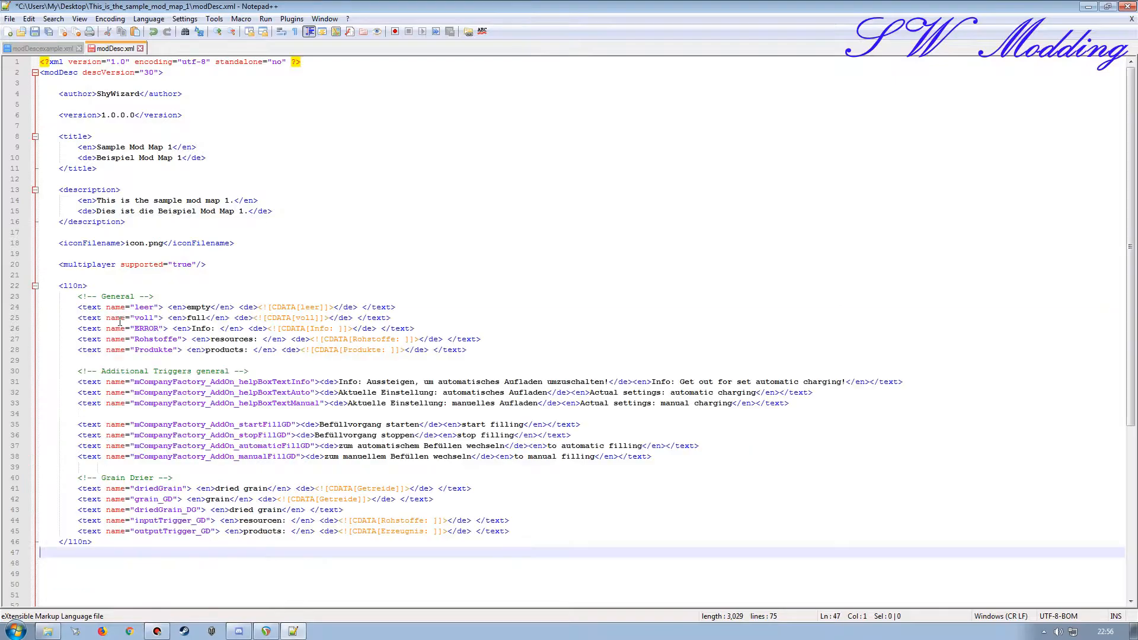
Step: Copy the extraSourceFiles block from modDescexample.xml into modDesc.xml below the l10n block
click(41, 48)
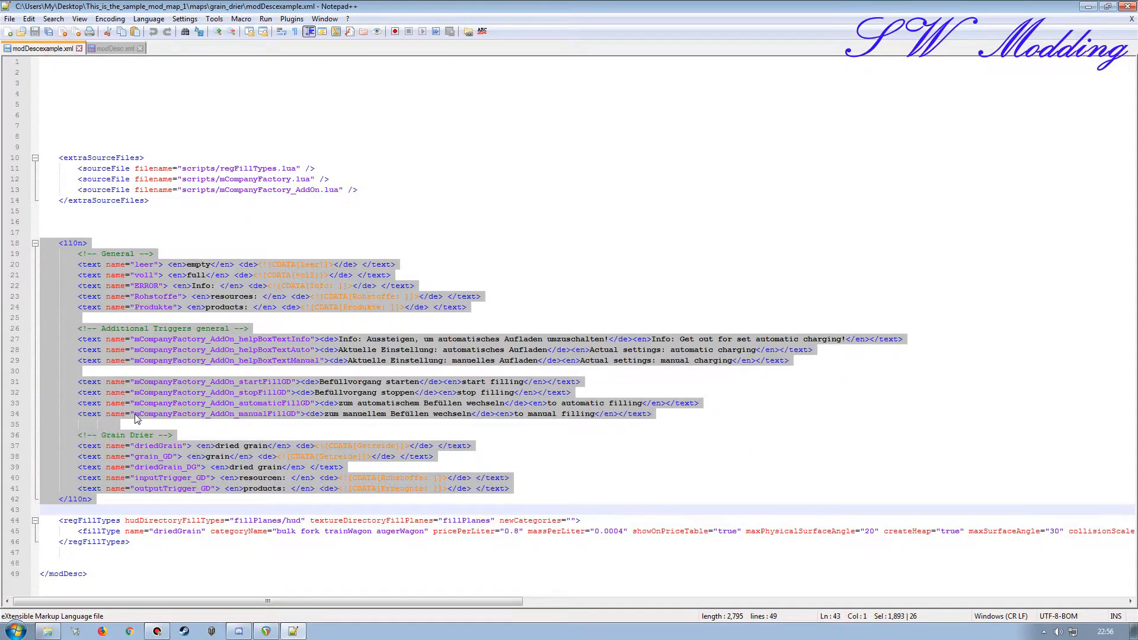
drag(17, 159, 61, 214)
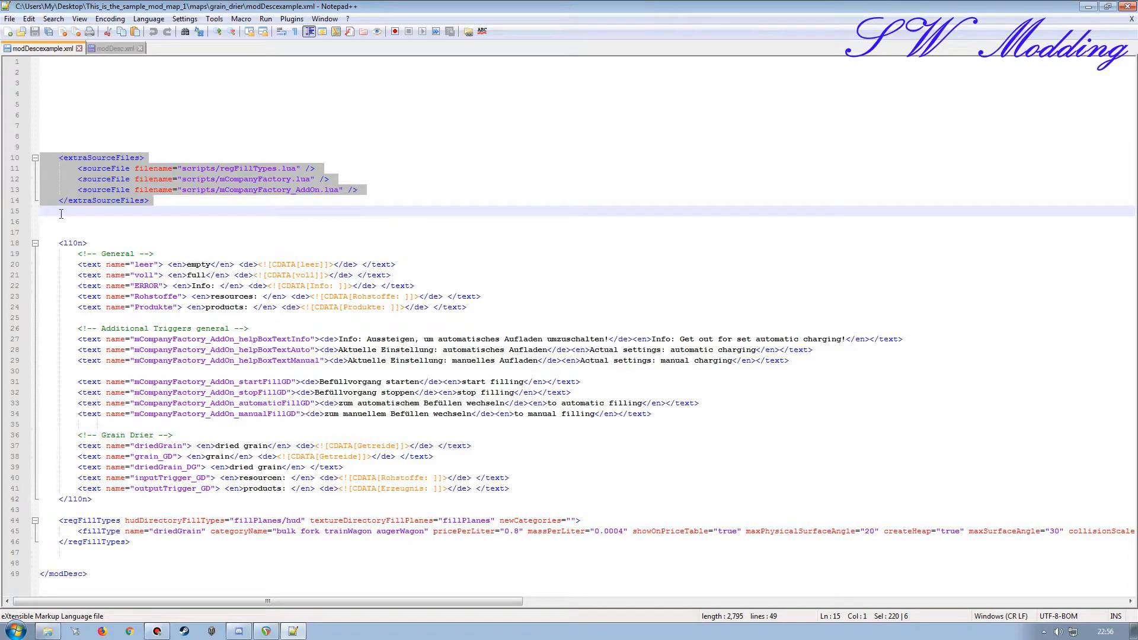
click(114, 49)
scroll(91, 413, down, 5)
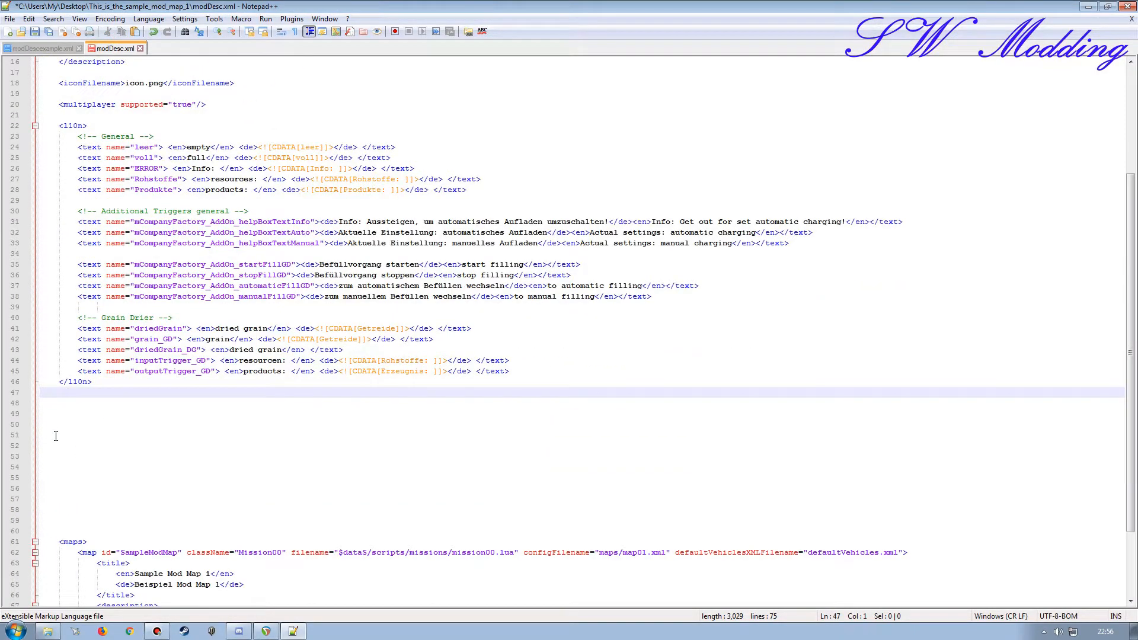
click(14, 418)
text(<extraSourceFiles> 		<sourceFile filename="scripts/regFillTypes.lua" /> 		<sourceFile filename="scripts/mCompanyFactory.lua" /> 		<sourceFile filename="scripts/mCompanyFactory_AddOn.lua" /> 	</extraSourceFiles>)
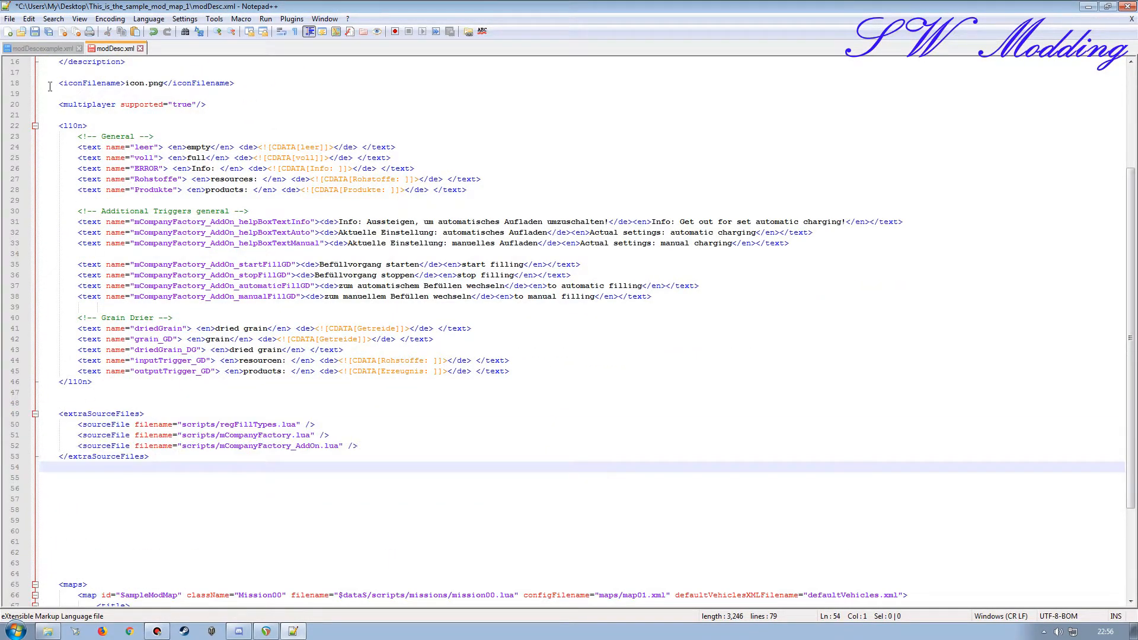
Step: Copy the regFillTypes block from modDescexample.xml into modDesc.xml below the extraSourceFiles block
click(43, 49)
drag(16, 524, 16, 552)
key(ctrl+c)
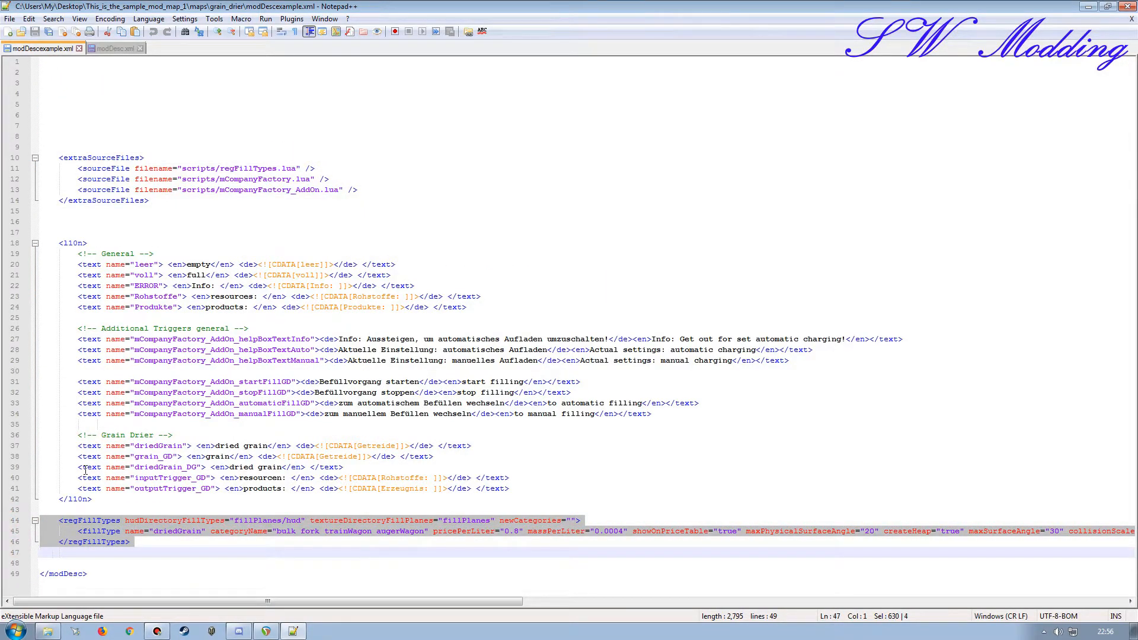
click(116, 48)
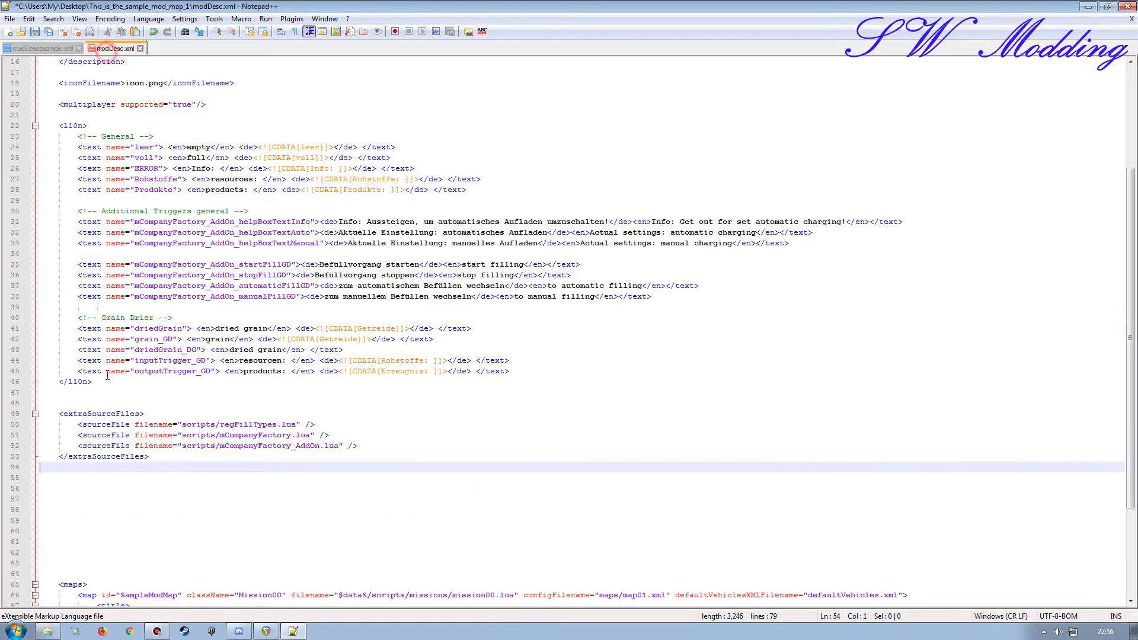
click(11, 500)
key(ctrl+v)
Step: Remove the surplus blank lines between the l10n, extraSourceFiles, regFillTypes and maps blocks, leaving one blank line between each
key(BackSpace)
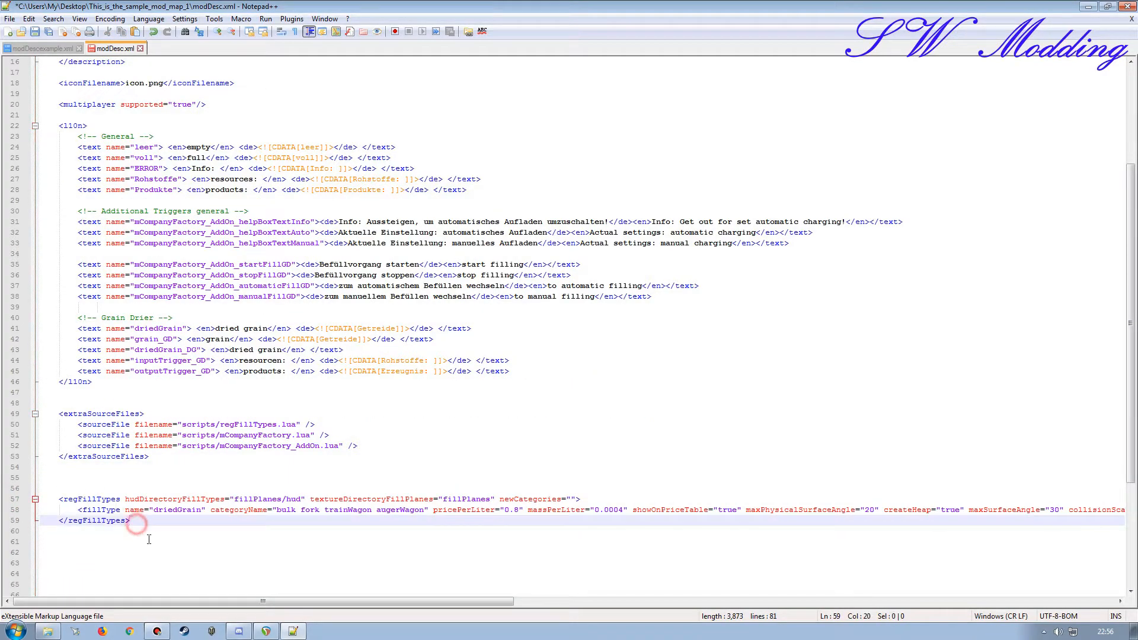
key(Delete)
key(Delete)
key(Delete)
key(Delete)
key(Delete)
key(Delete)
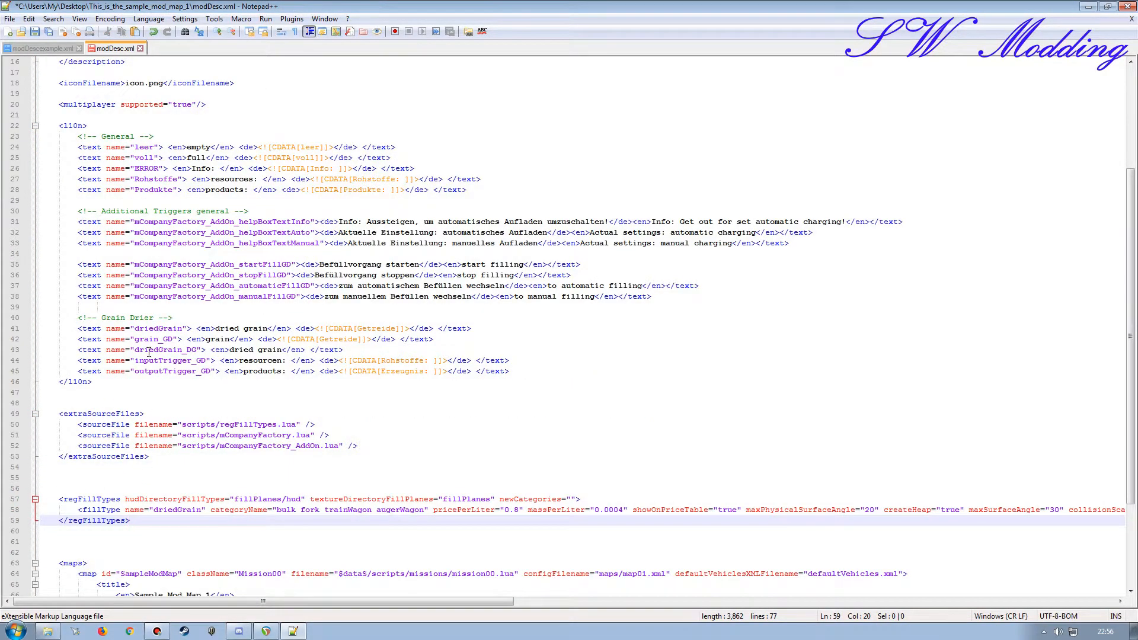
scroll(148, 385, down, 4)
key(Delete)
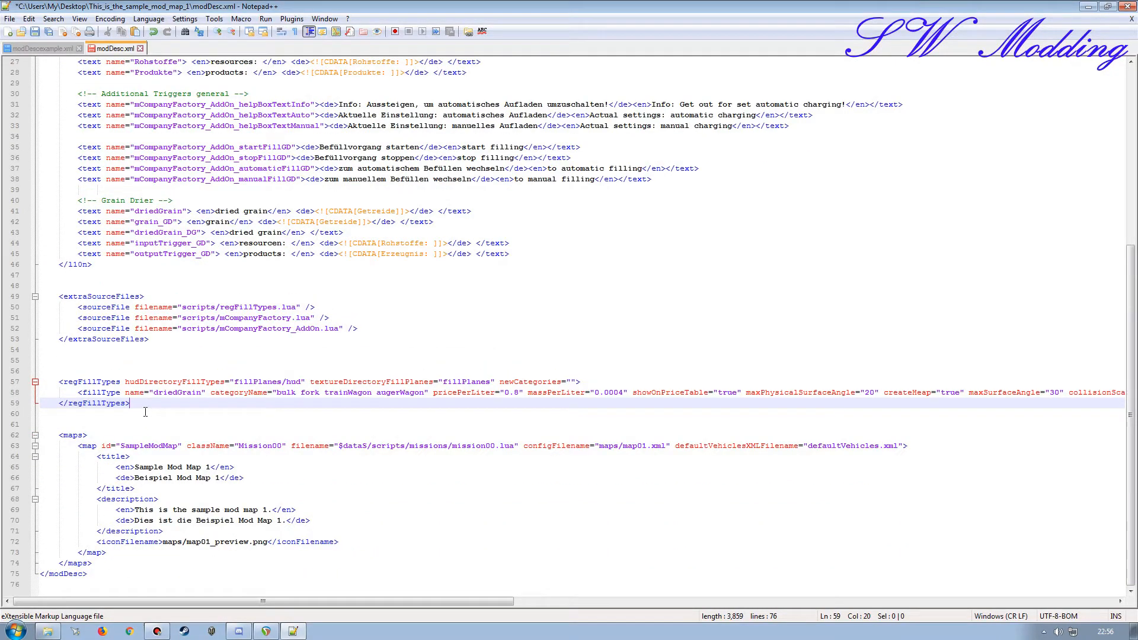
click(147, 339)
key(Delete)
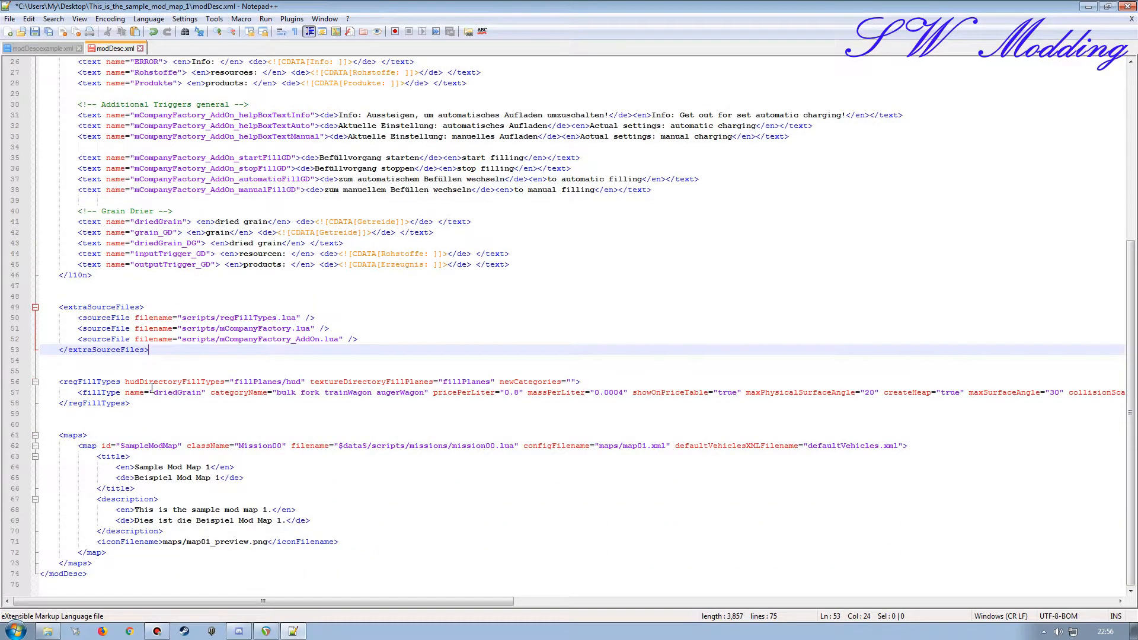
key(Delete)
click(108, 287)
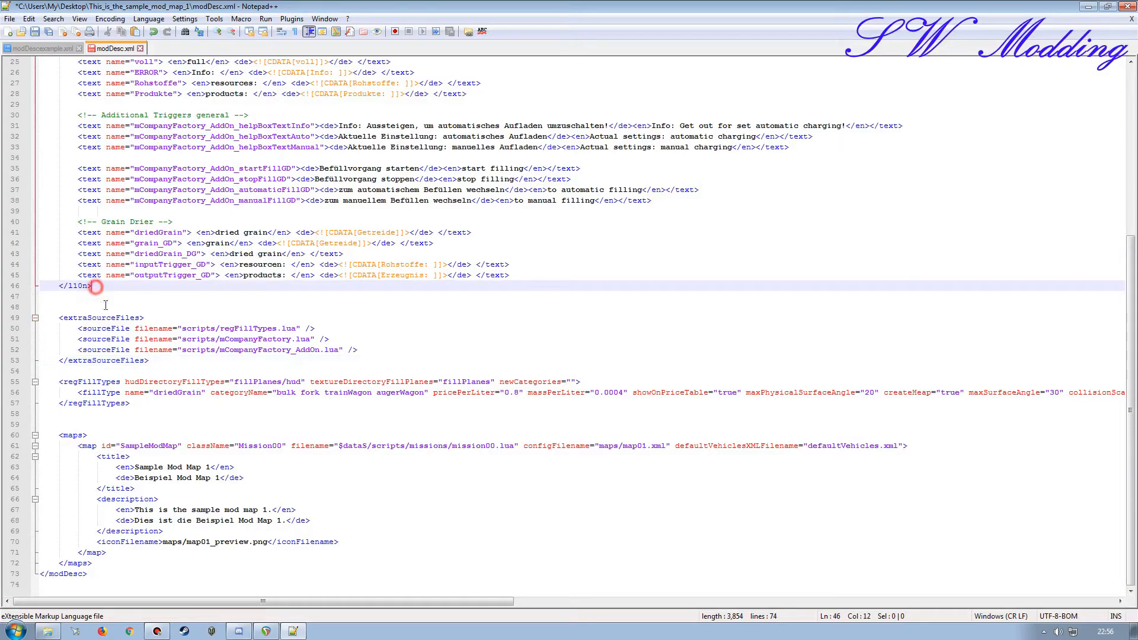
key(Delete)
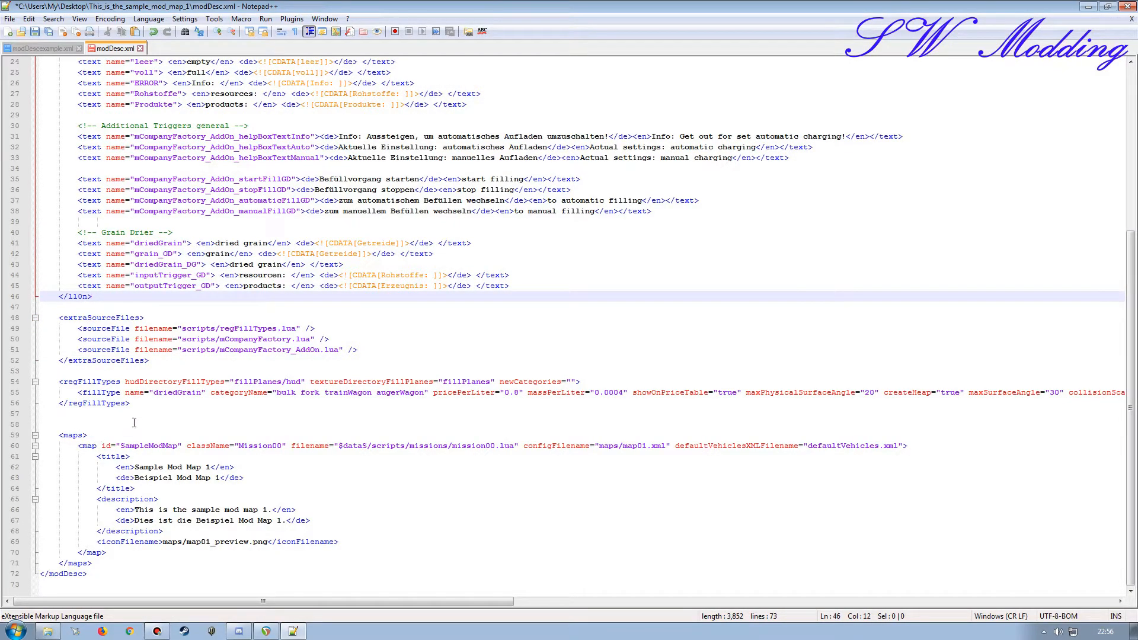
click(134, 403)
key(Delete)
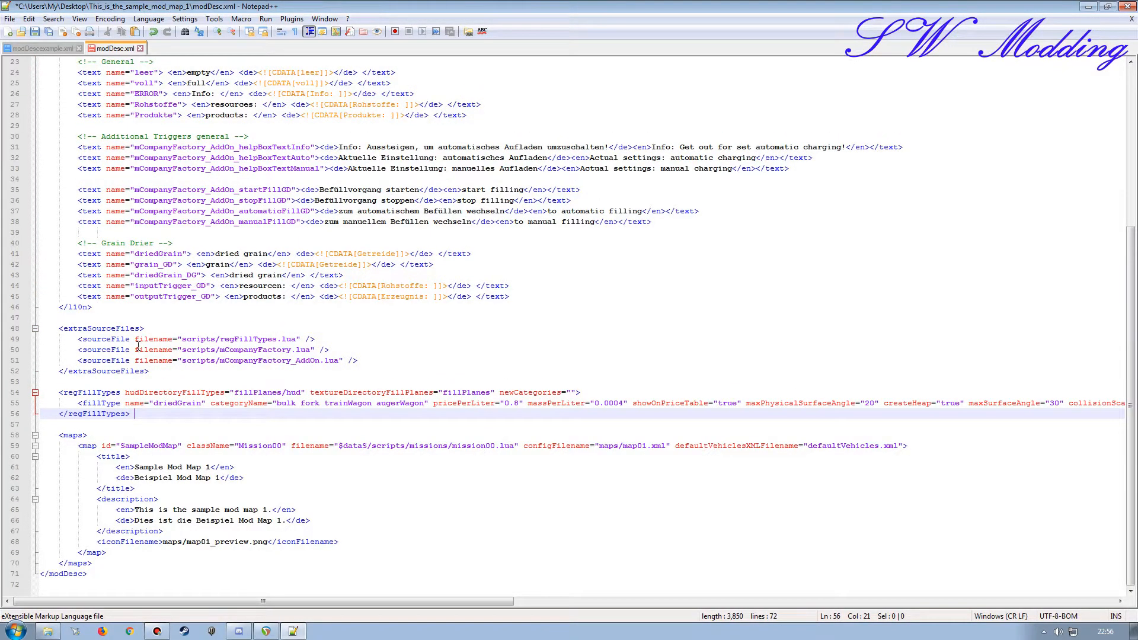
Step: Review the pasted l10n, extraSourceFiles and regFillTypes blocks in modDesc.xml
scroll(122, 392, up, 7)
scroll(121, 336, down, 7)
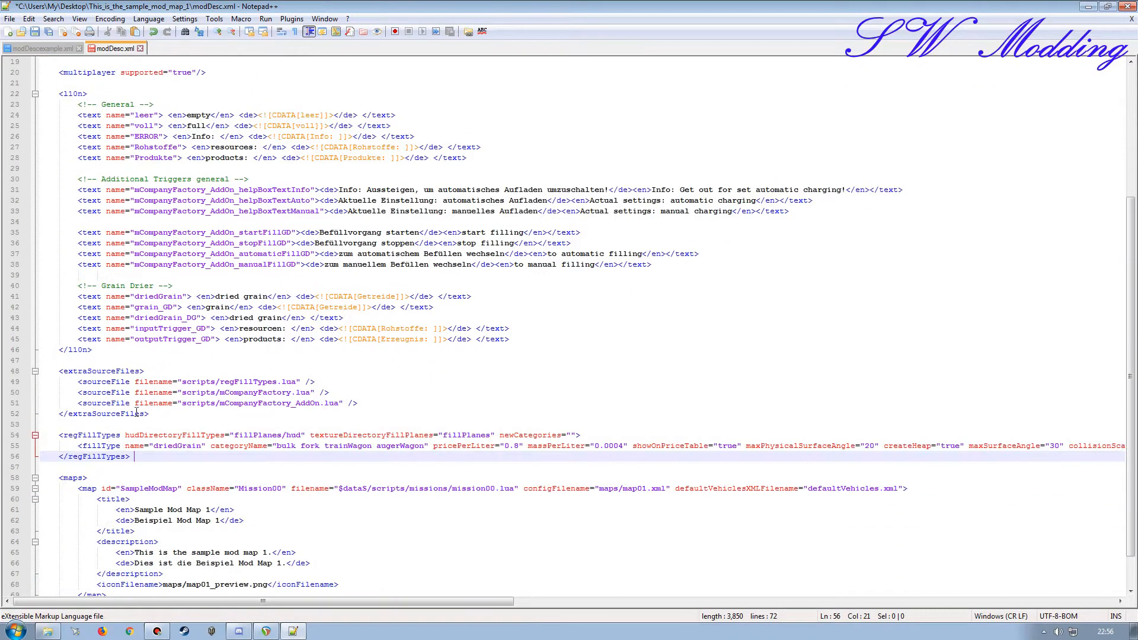
scroll(100, 202, up, 5)
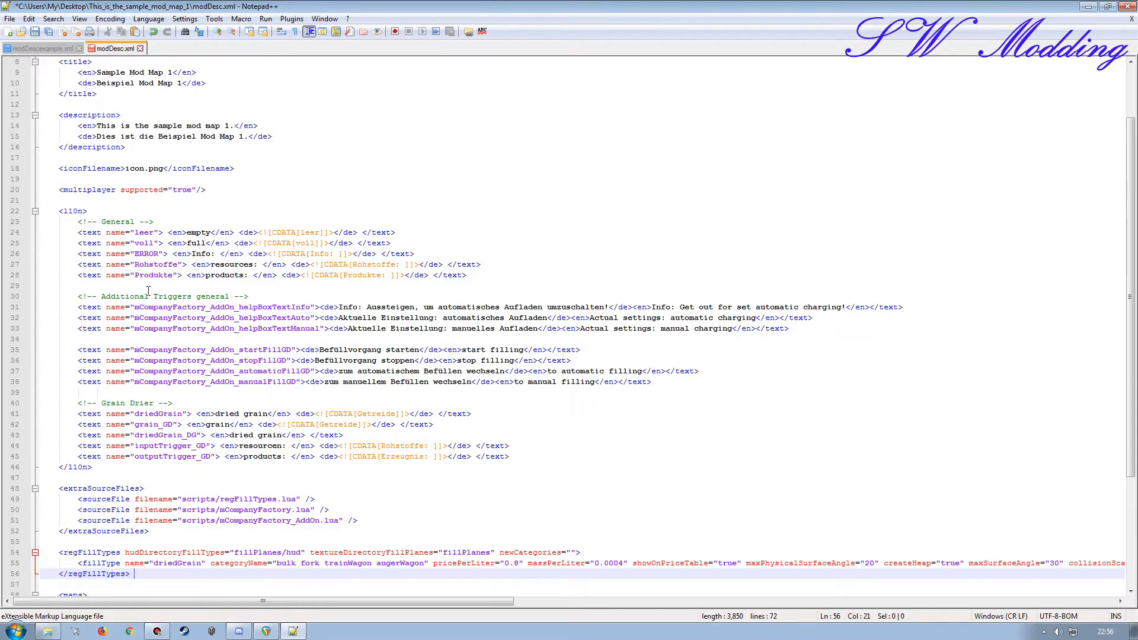
scroll(152, 423, down, 4)
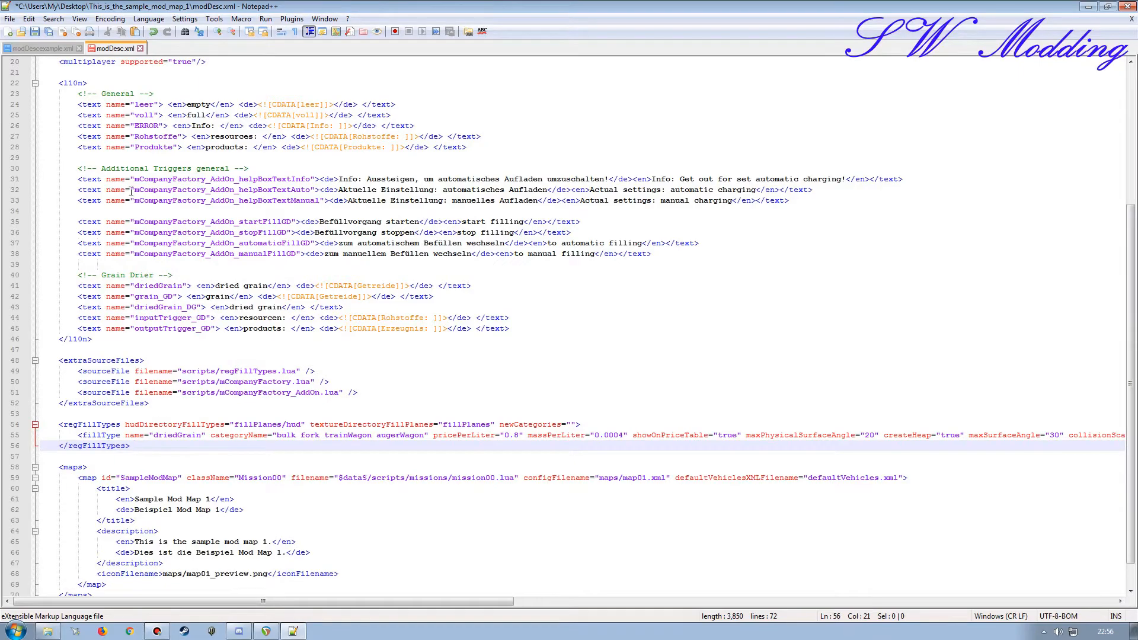
drag(130, 94, 145, 180)
drag(60, 361, 125, 368)
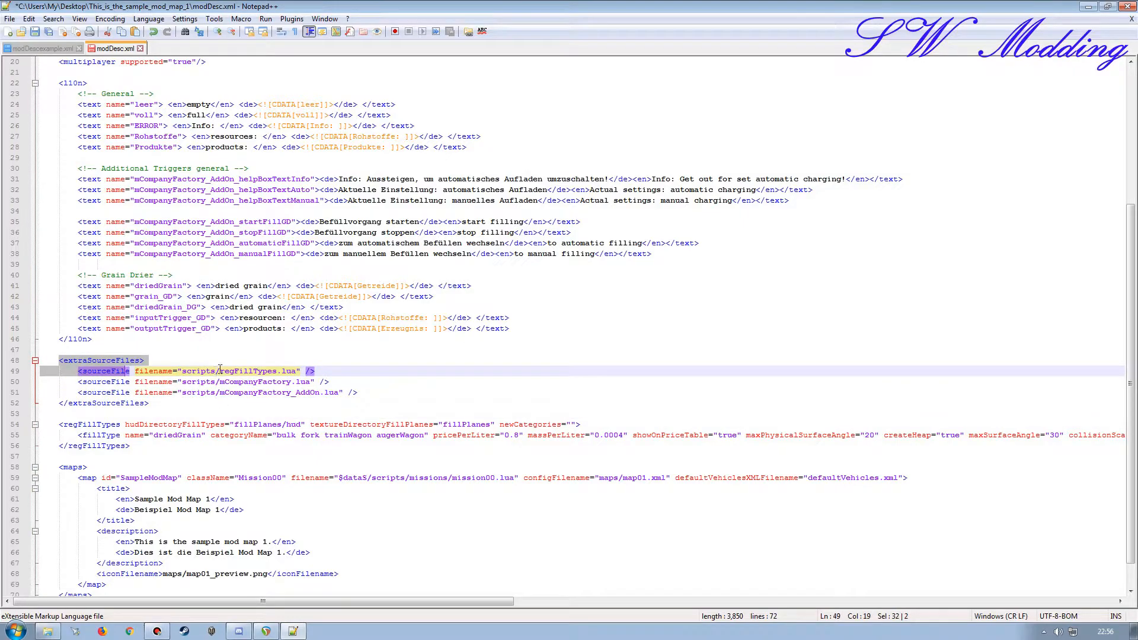
click(156, 404)
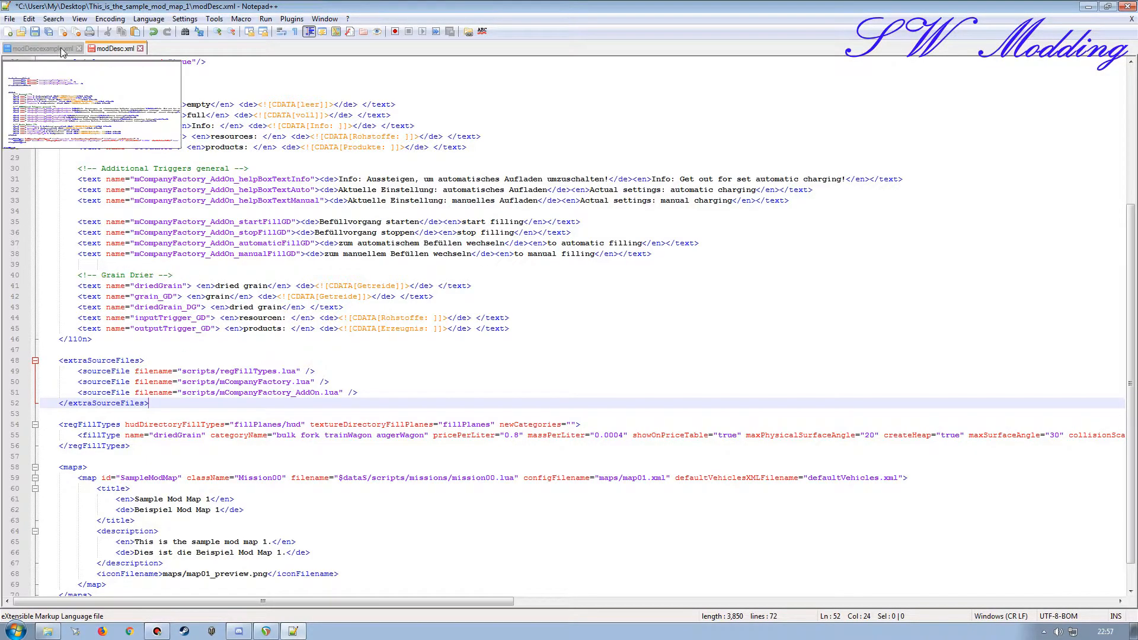
Step: Save modDesc.xml and close modDescexample.xml
click(34, 31)
click(37, 48)
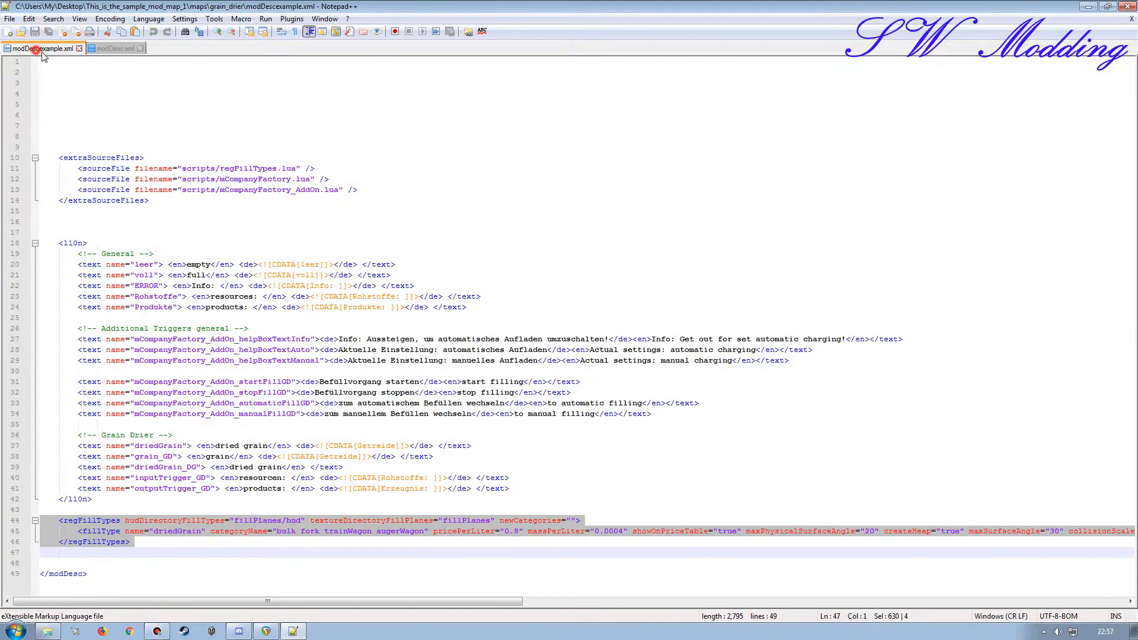
click(78, 49)
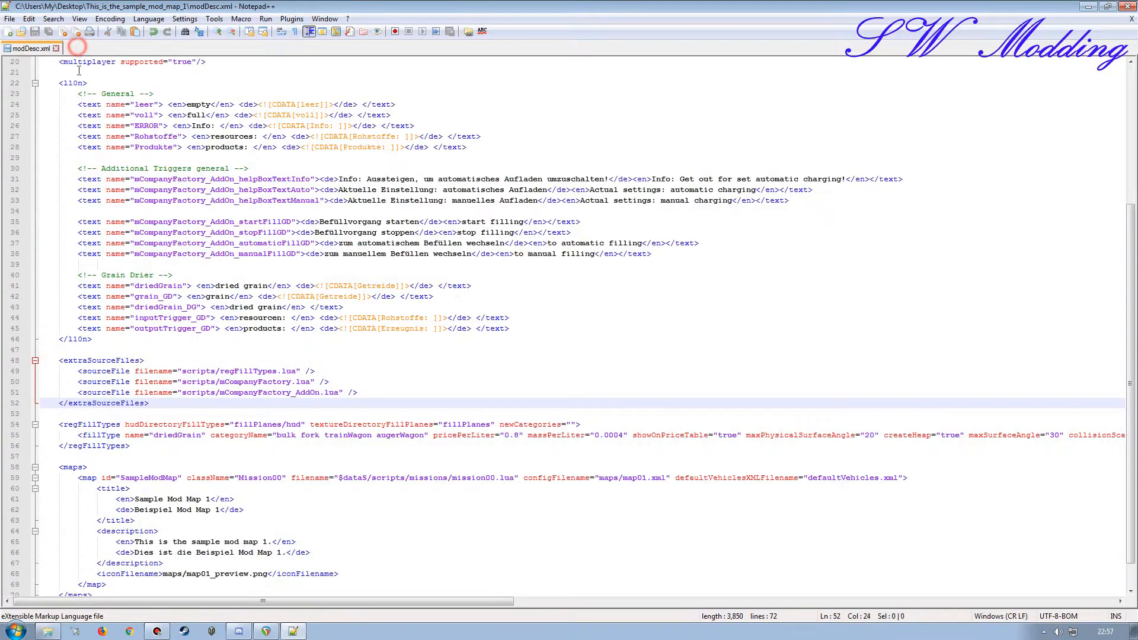
Step: Open grain_drier's scripts folder and arrange it with the modDesc.xml window to compare the script files with the extraSourceFiles paths
click(1088, 7)
double_click(425, 222)
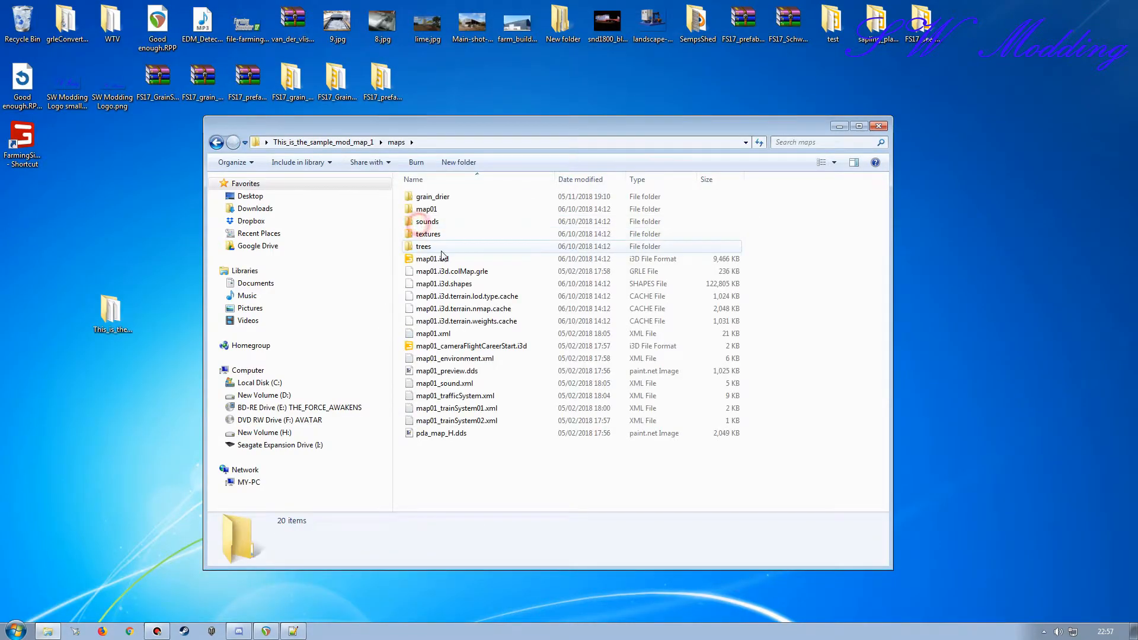
double_click(433, 198)
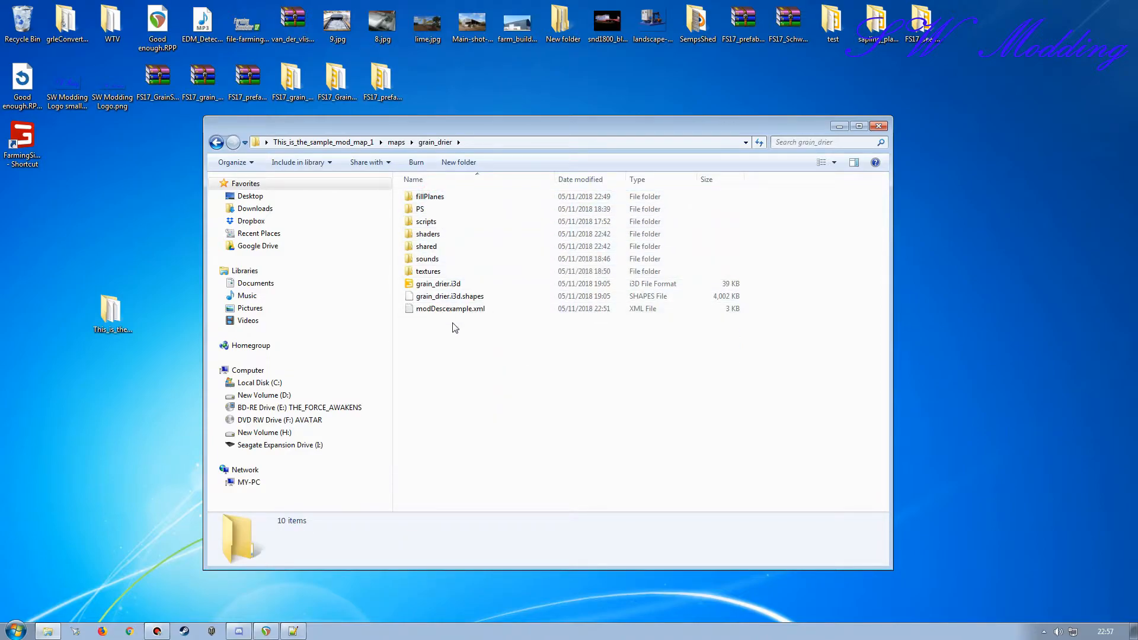
double_click(426, 221)
drag(440, 128, 405, 28)
click(301, 632)
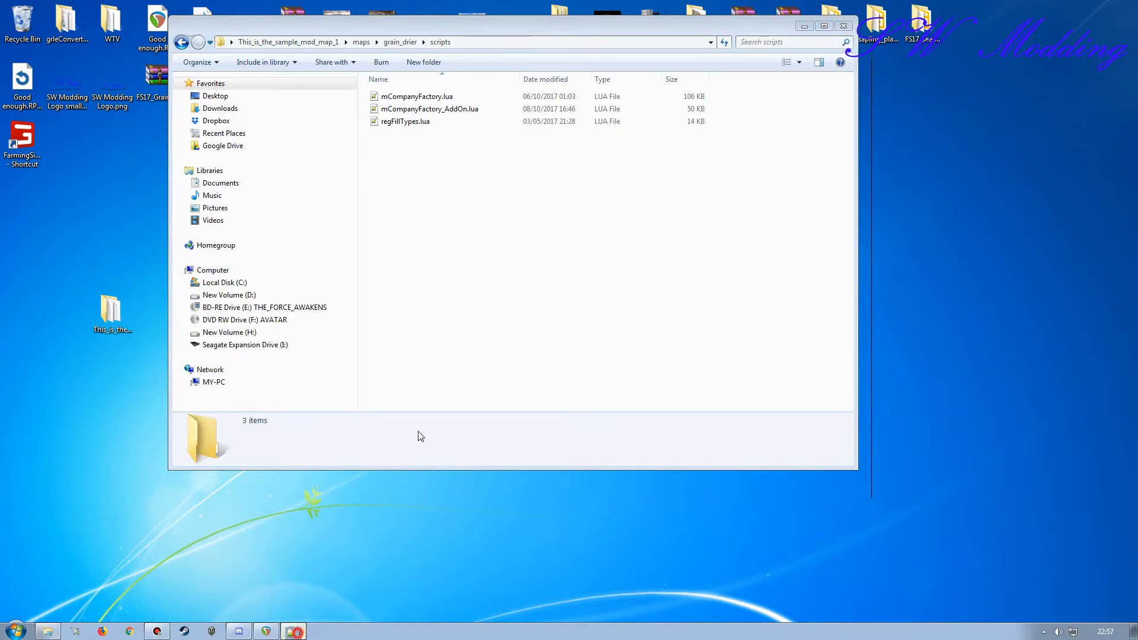
drag(467, 5, 544, 155)
scroll(380, 486, down, 5)
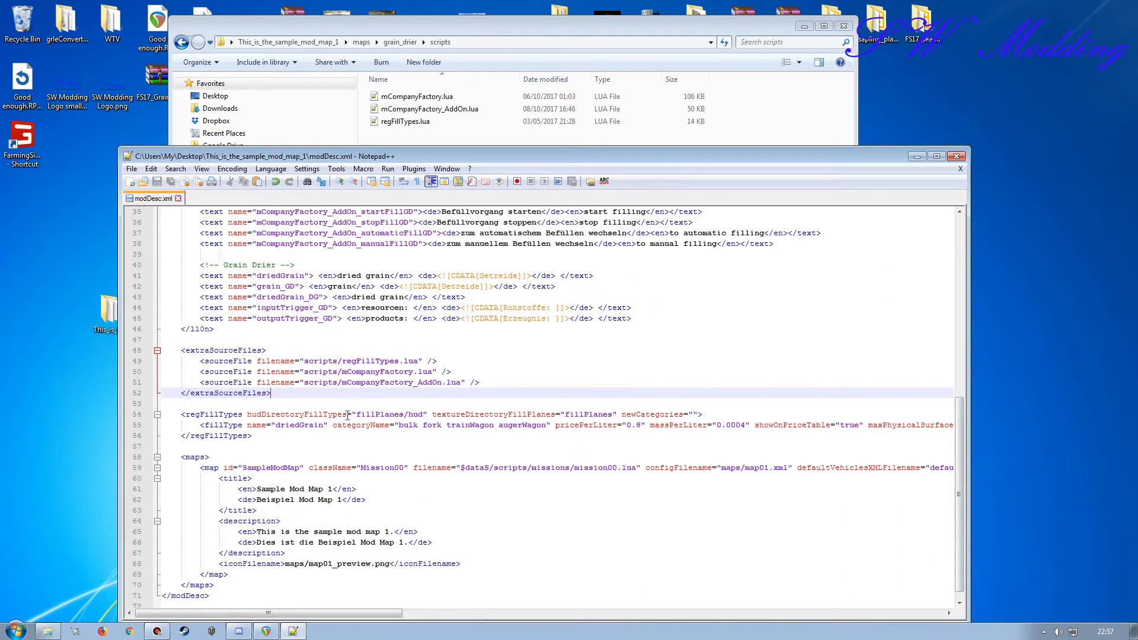
Step: Prefix the regFillTypes.lua source file path with maps/grain_drier/ in the extraSourceFiles block
click(306, 362)
text(maps/)
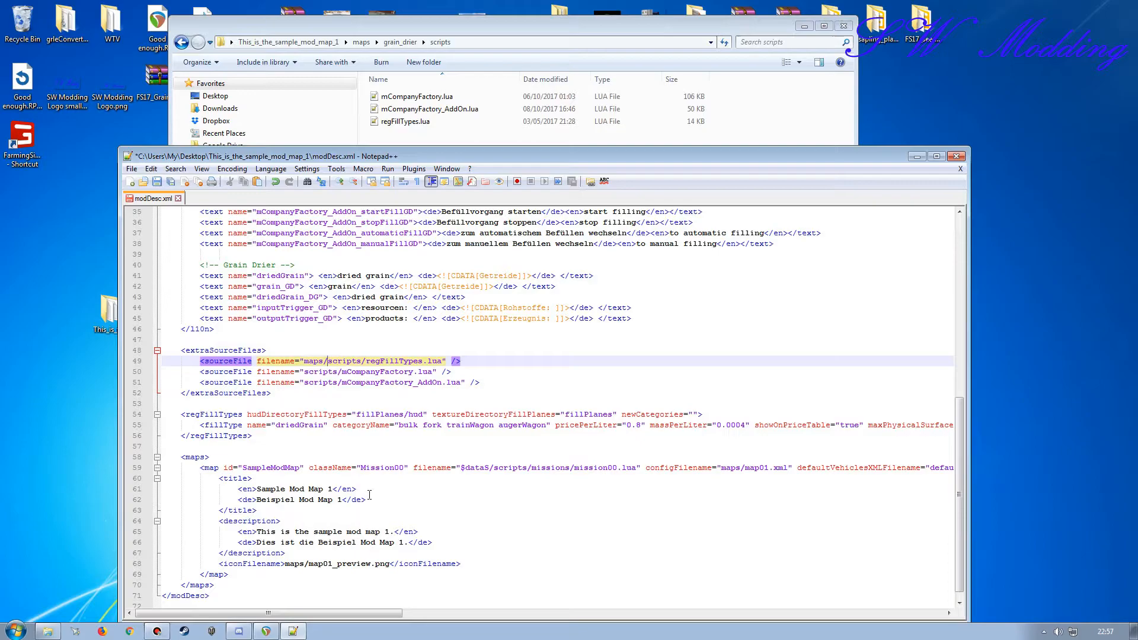
text(grain)
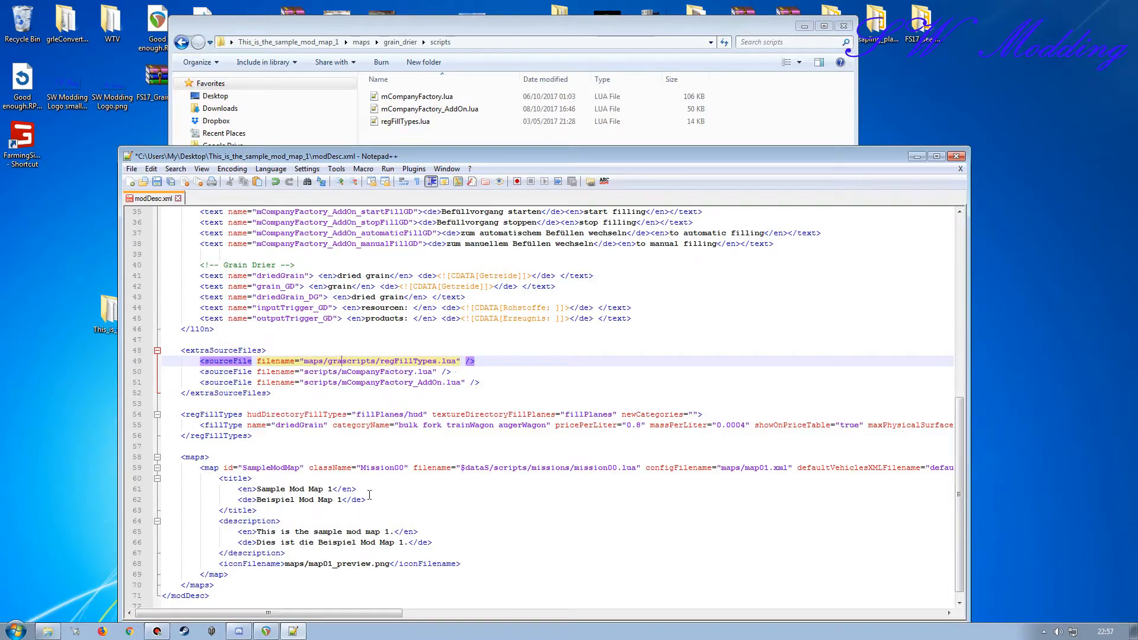
text(_)
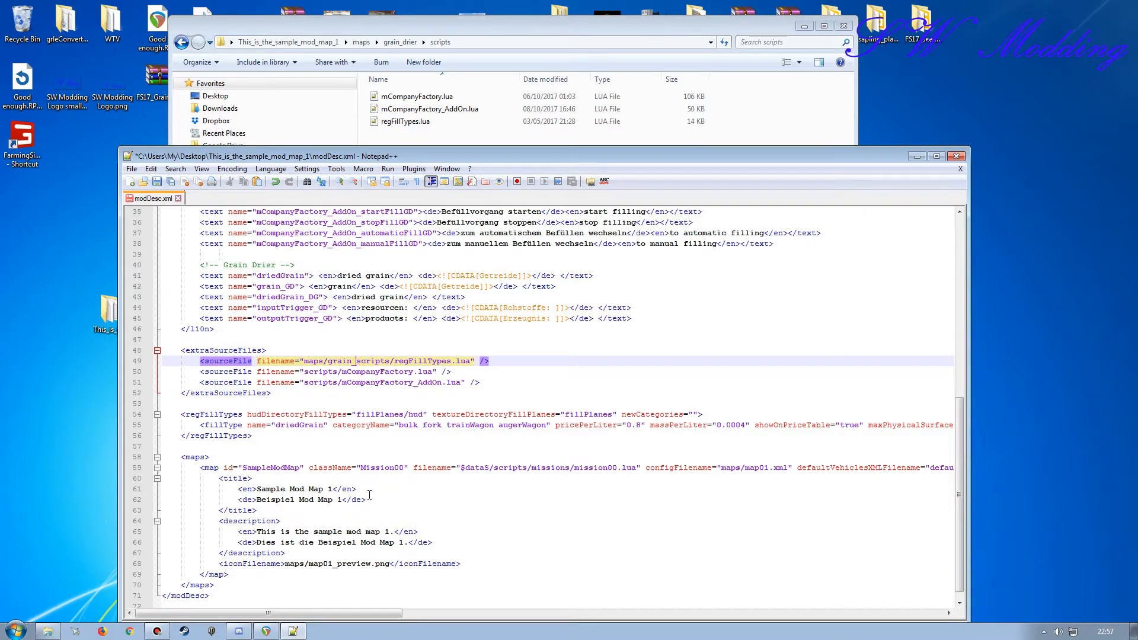
text(drier)
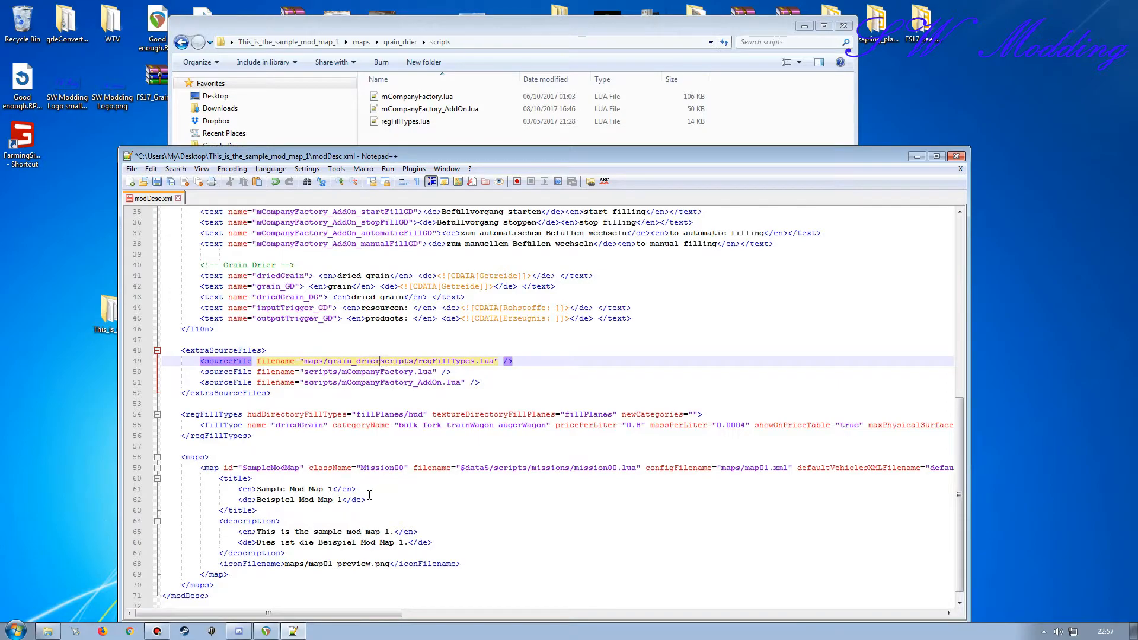
text(/)
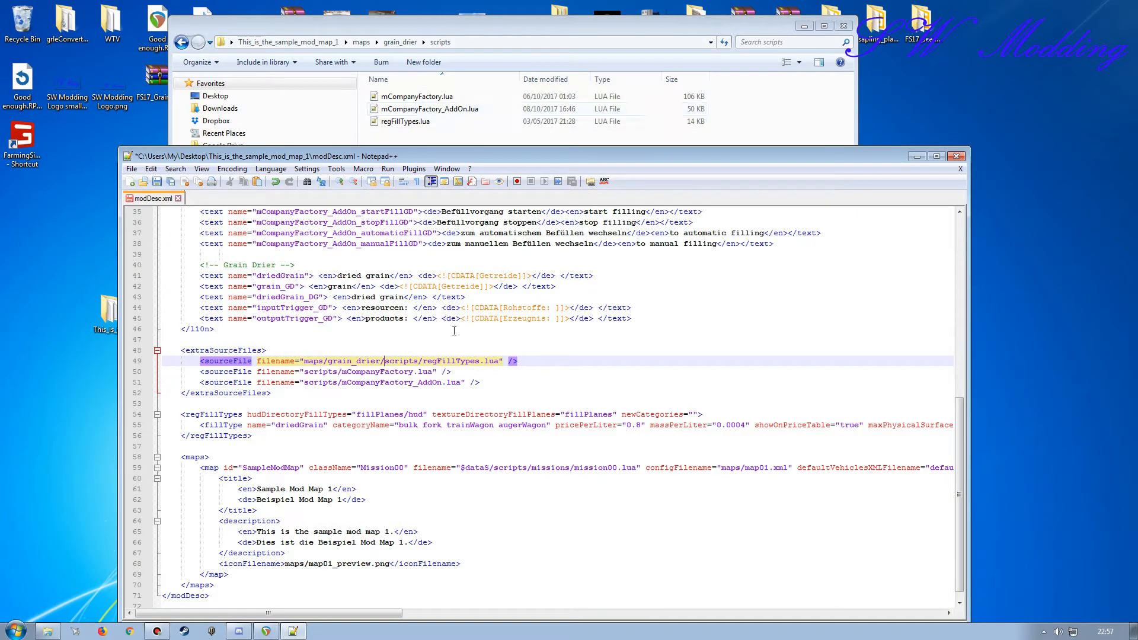
Step: Copy the maps/grain_drier/ prefix to the mCompanyFactory.lua and mCompanyFactory_AddOn.lua source file paths
drag(384, 361, 324, 361)
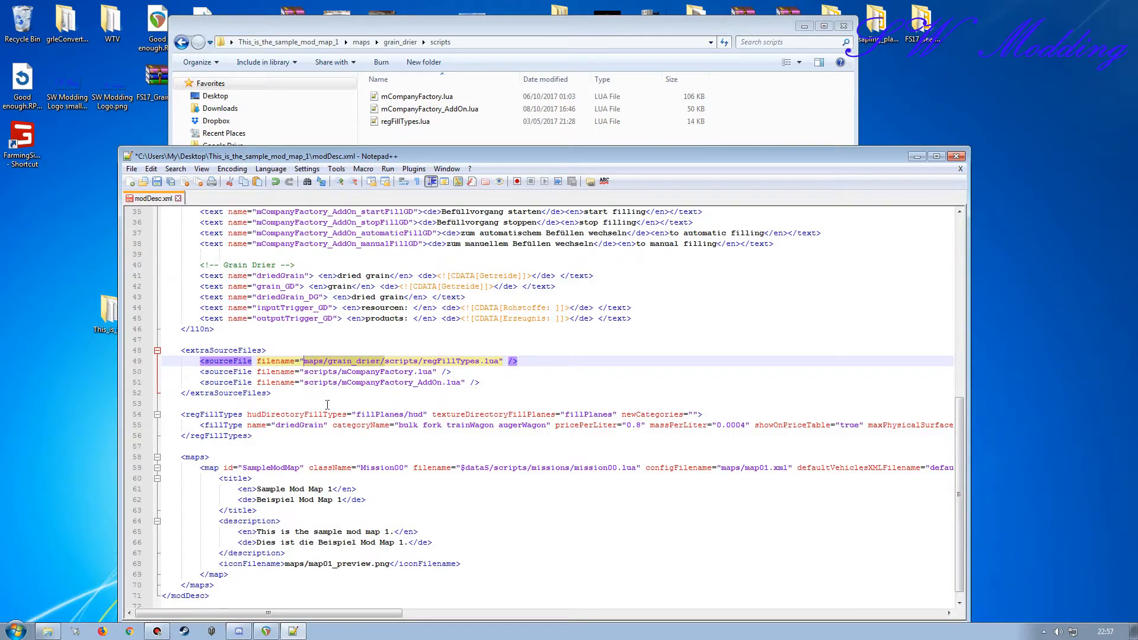
key(ctrl+c)
click(304, 372)
key(ctrl+v)
click(306, 383)
key(ctrl+v)
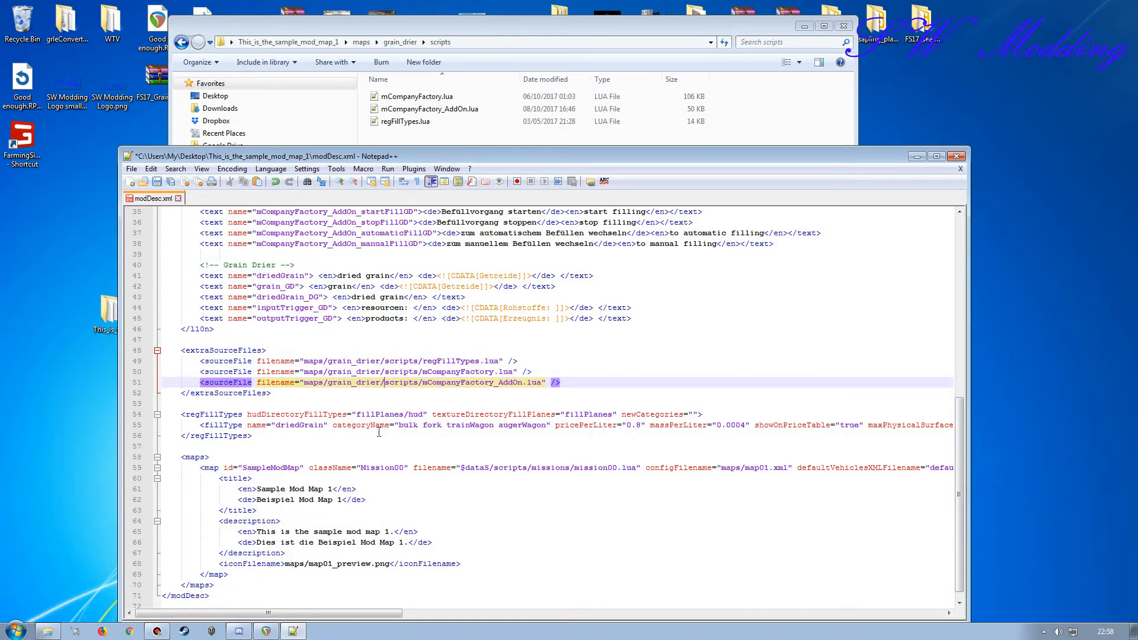
Step: Open grain_drier's fillPlanes folder to compare its contents with the regFillTypes paths, and return to modDesc.xml
click(400, 42)
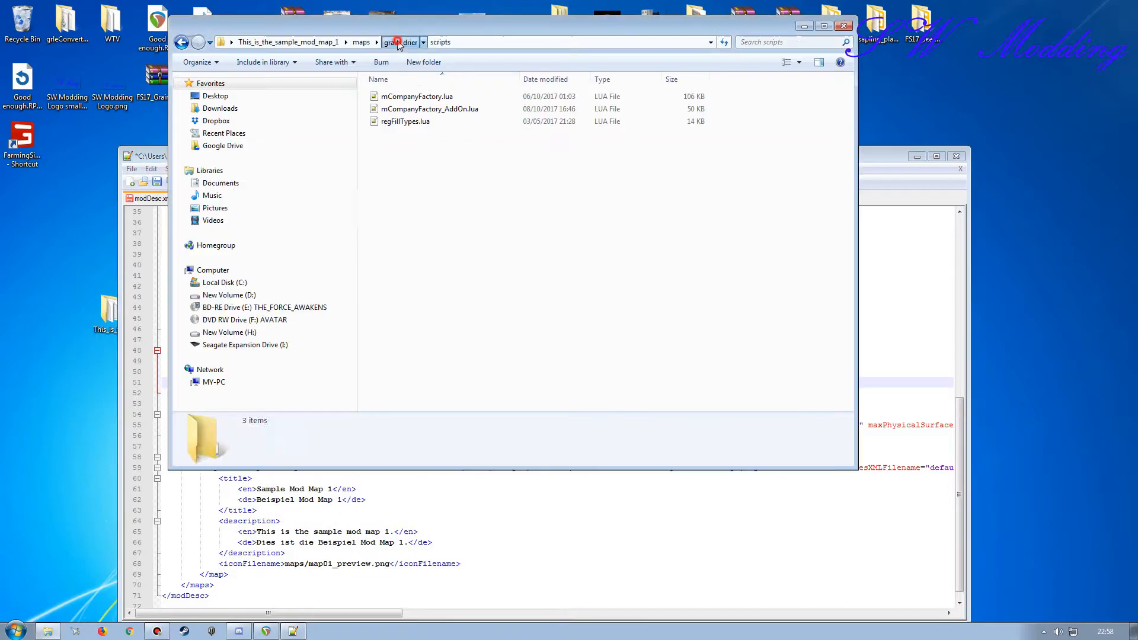
double_click(397, 97)
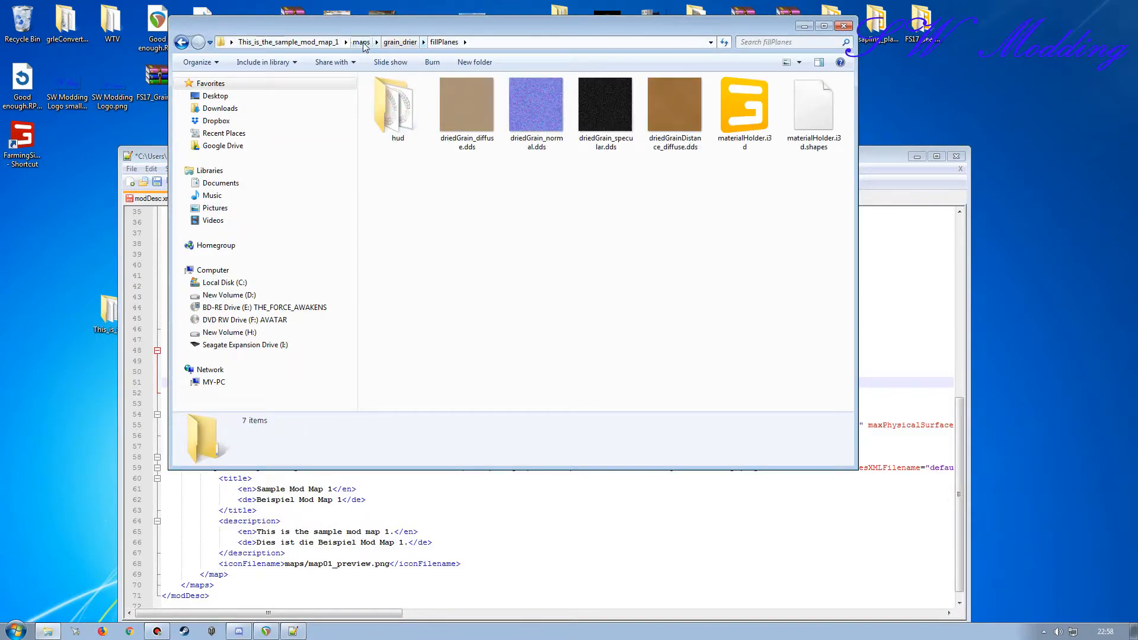
click(889, 160)
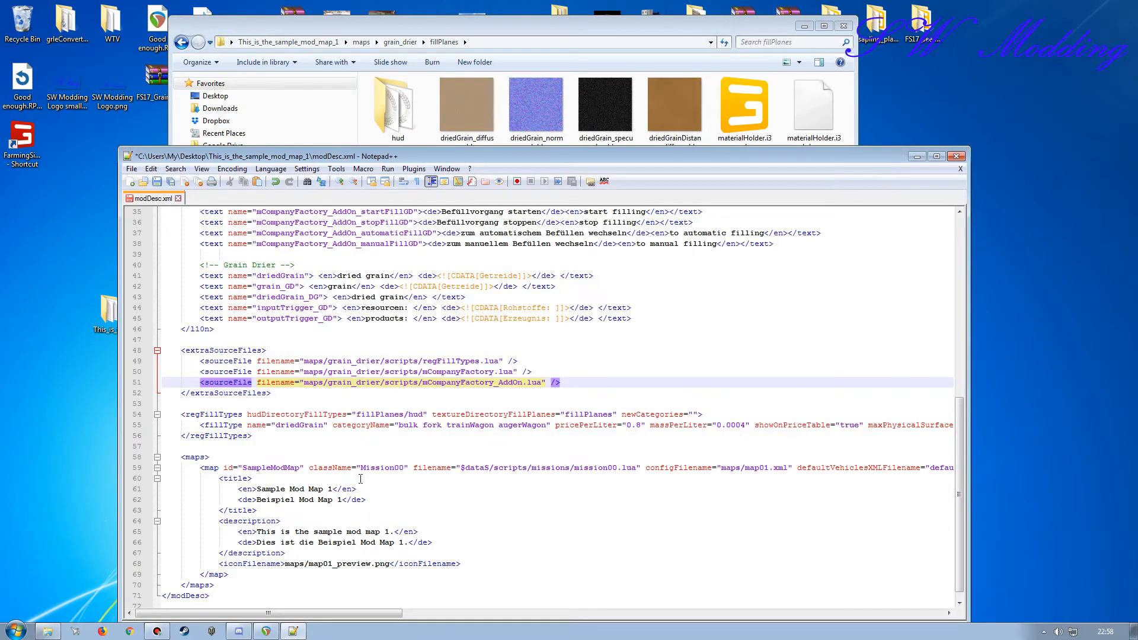
Step: Change the hudDirectoryFillTypes path in regFillTypes to maps/grain_drier/fillPlanes/hud
click(357, 414)
text(maps)
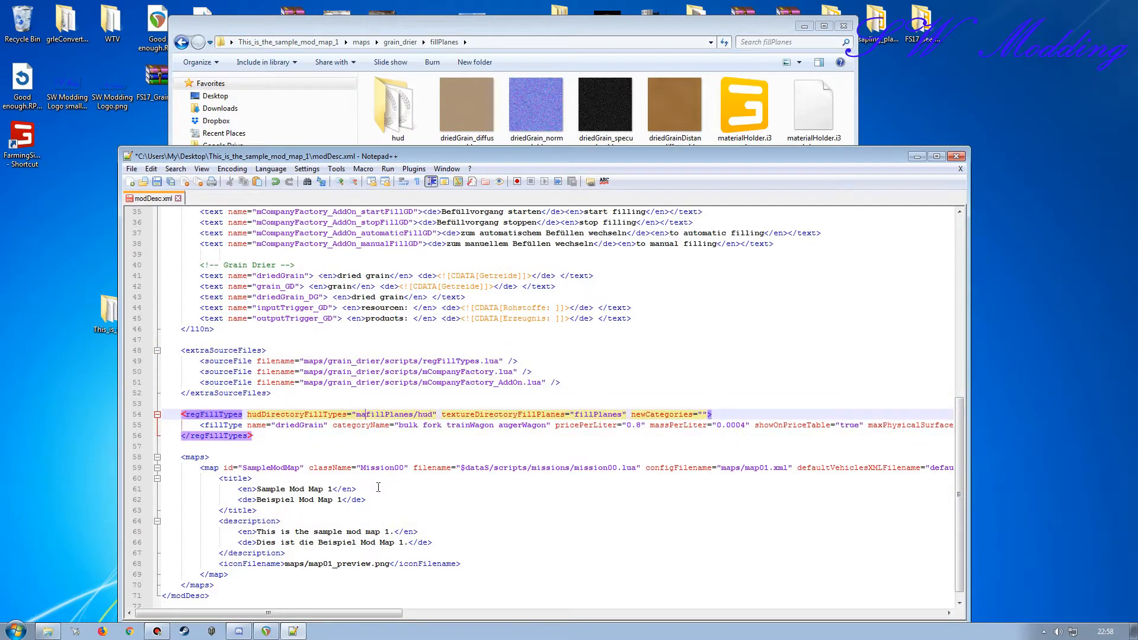
text(/)
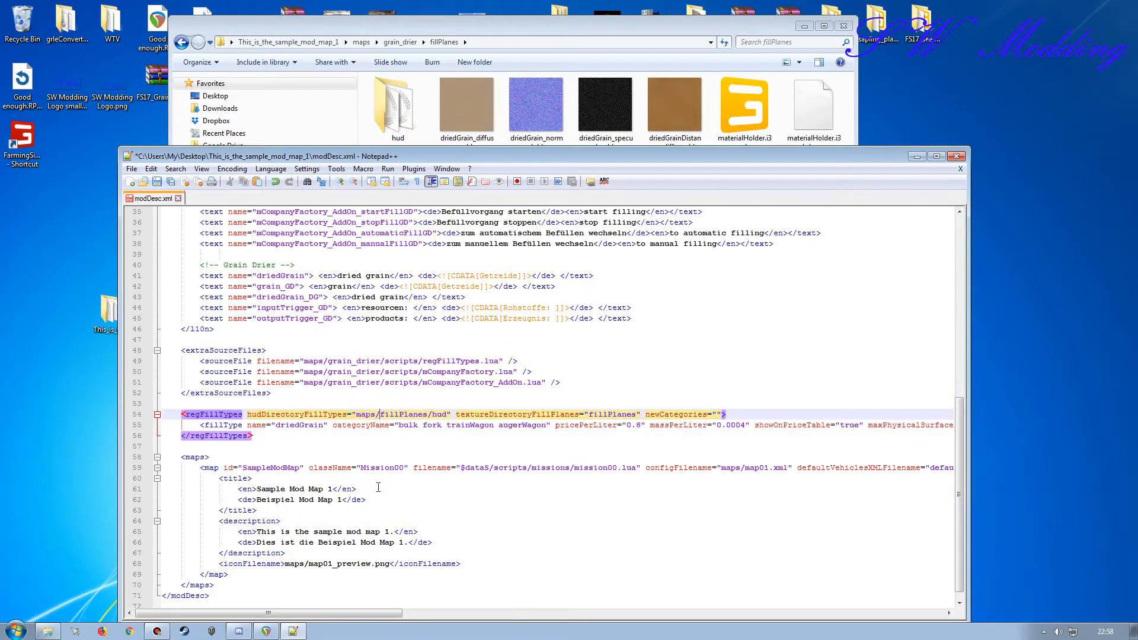
double_click(358, 361)
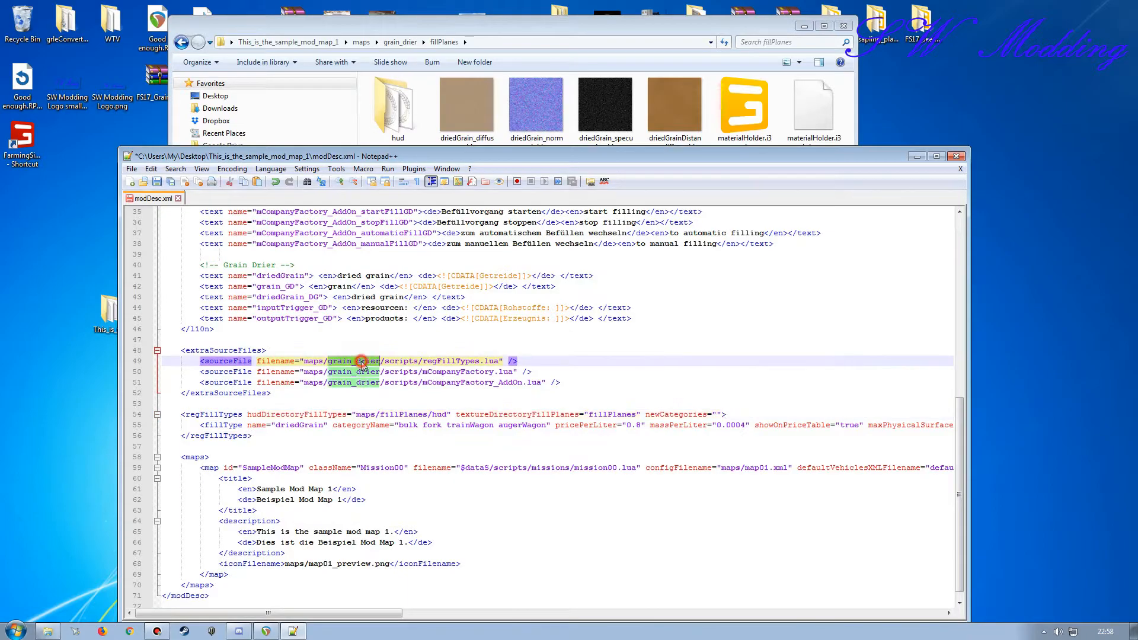
key(ctrl+c)
click(380, 414)
key(ctrl+v)
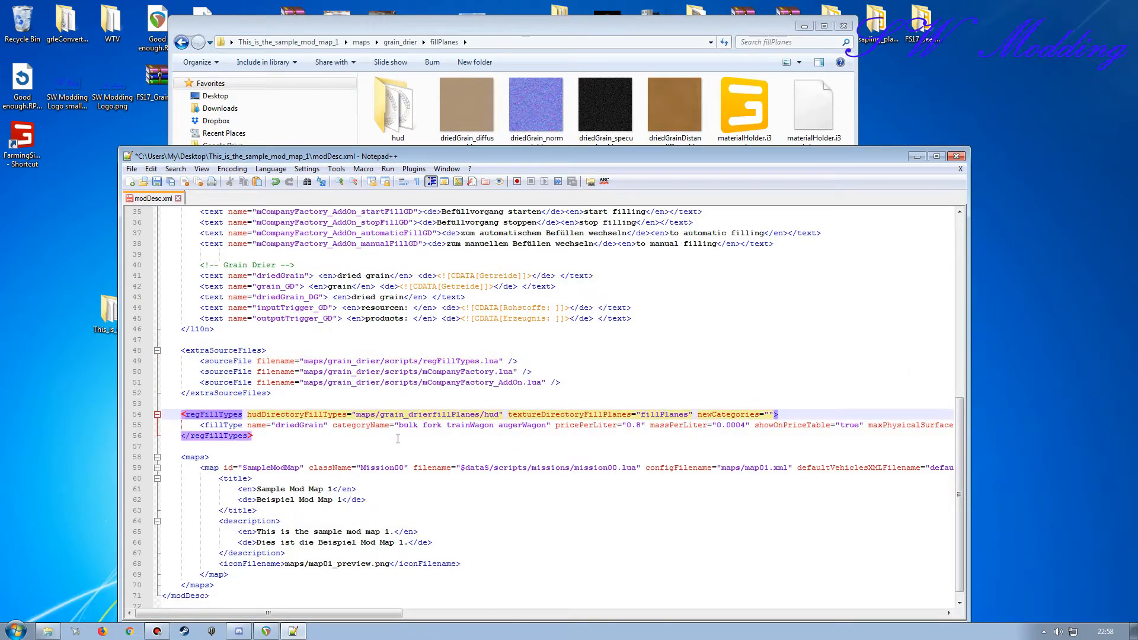
text(/)
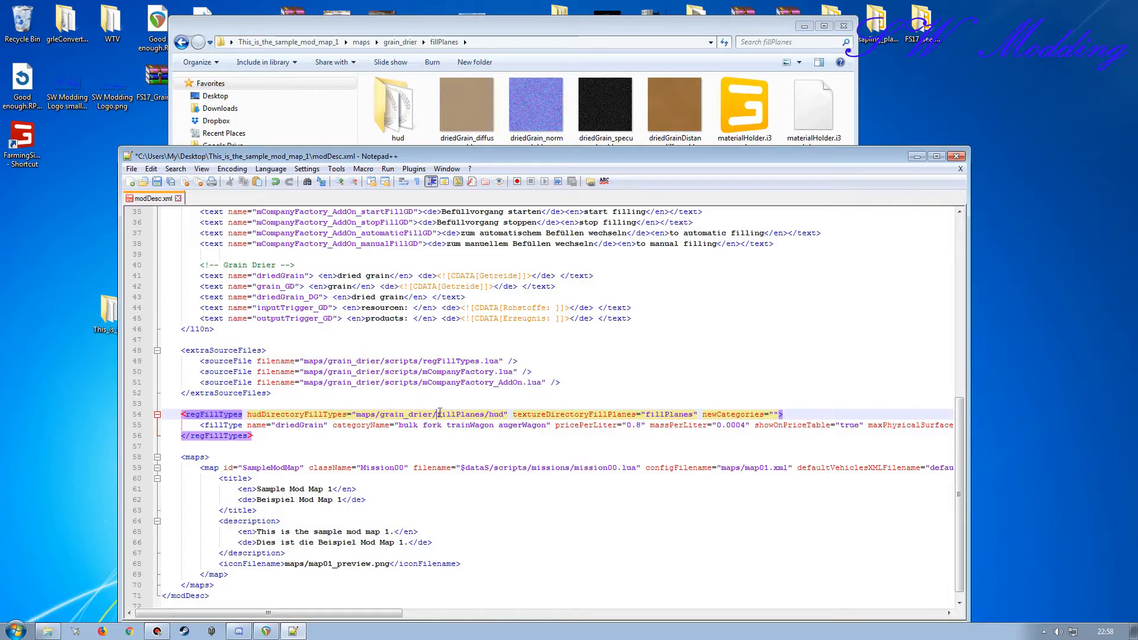
Step: Prefix the textureDirectoryFillPlanes path with maps/grain_drier/ so it reads maps/grain_drier/fillPlanes
drag(437, 414, 366, 416)
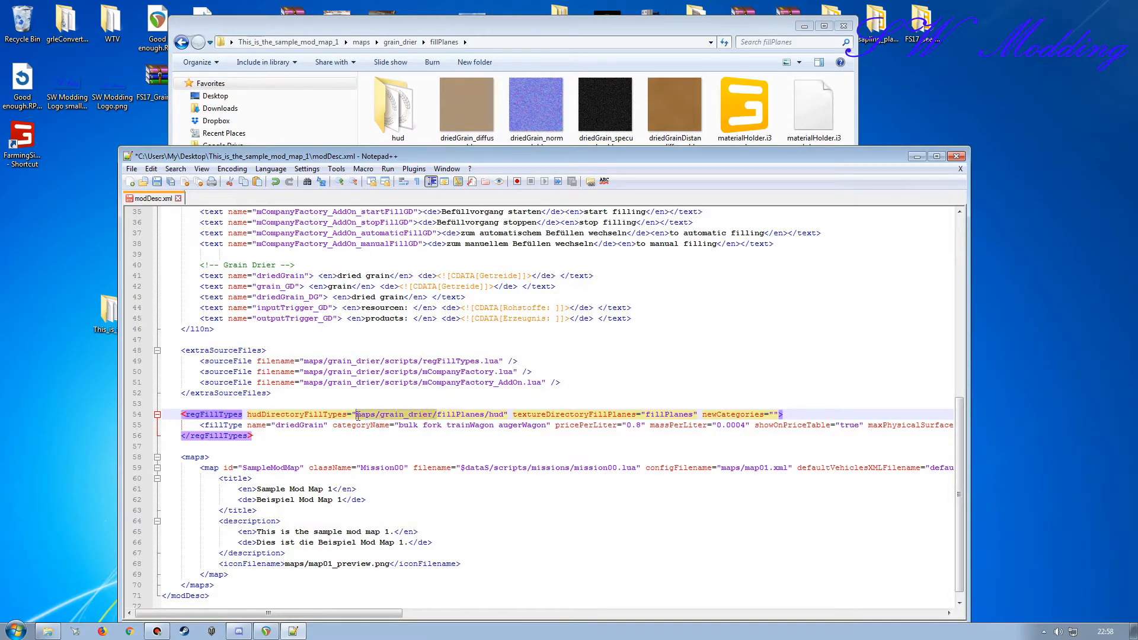
click(648, 415)
key(ctrl+v)
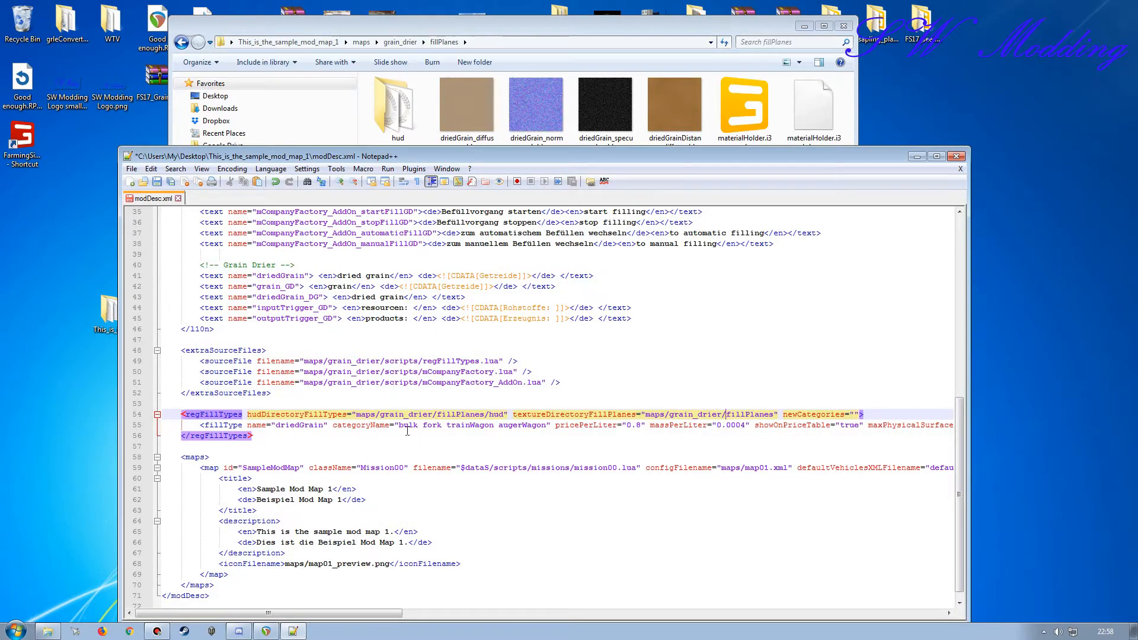
Step: Check the edited modDesc.xml entries, save the file and close the text editor
scroll(394, 502, up, 9)
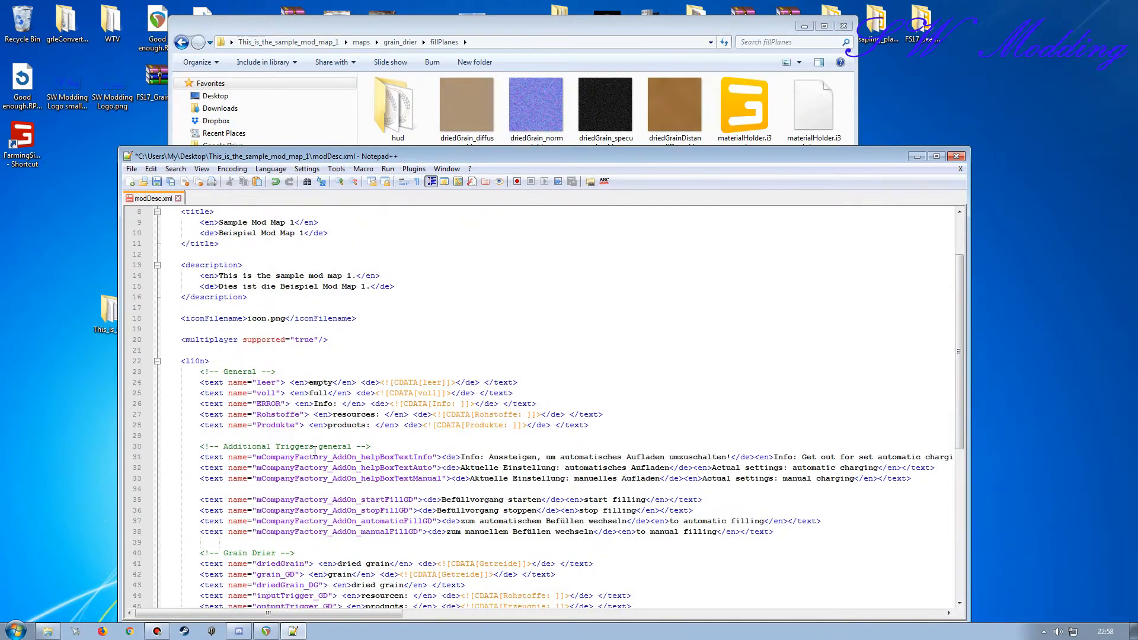
scroll(315, 451, down, 4)
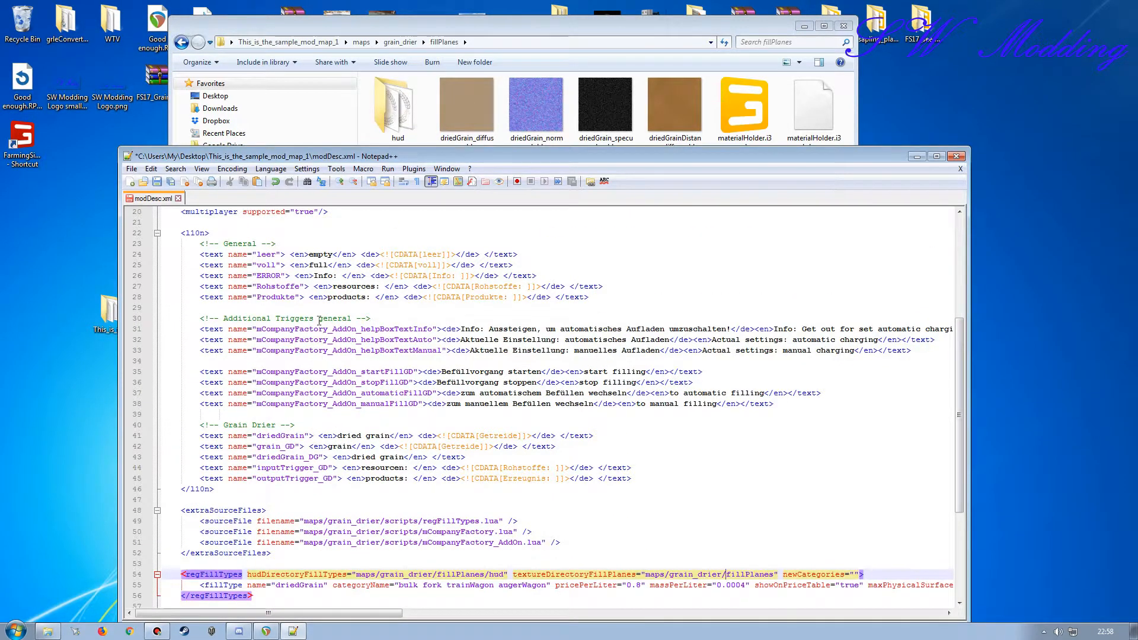
click(158, 183)
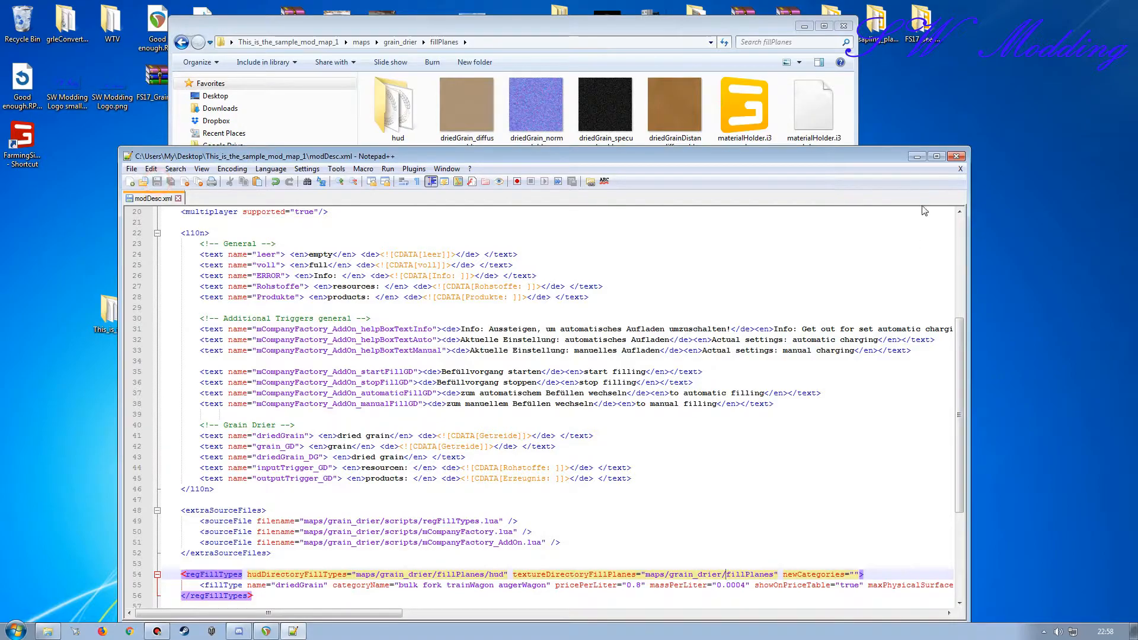
click(956, 158)
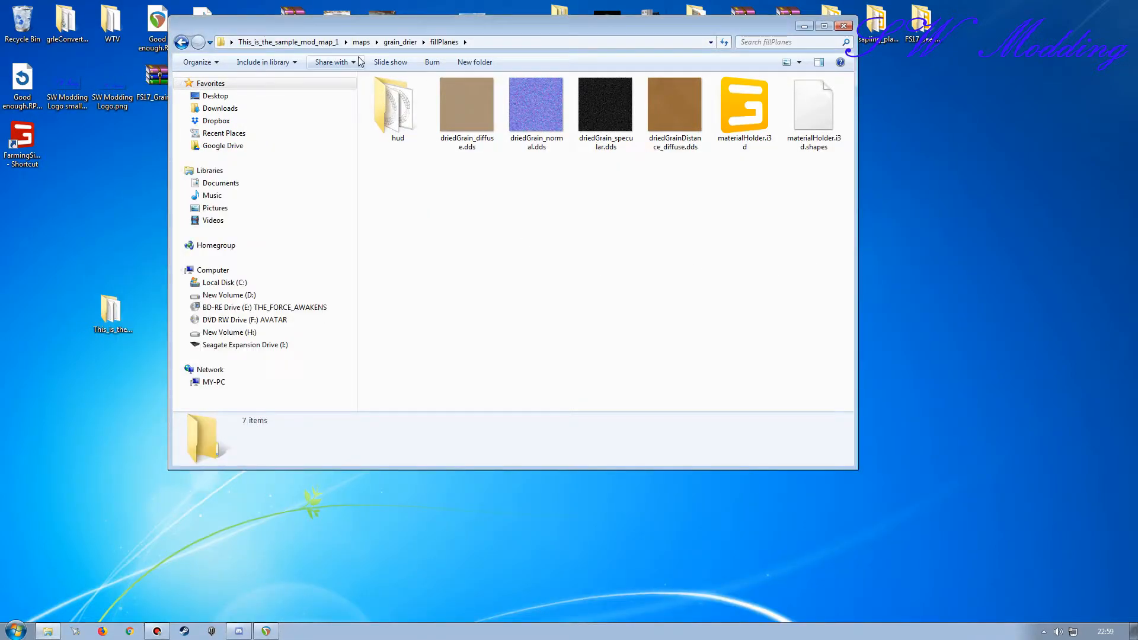
Step: Go back to the maps folder and open map01.i3d in GIANTS Editor
click(368, 43)
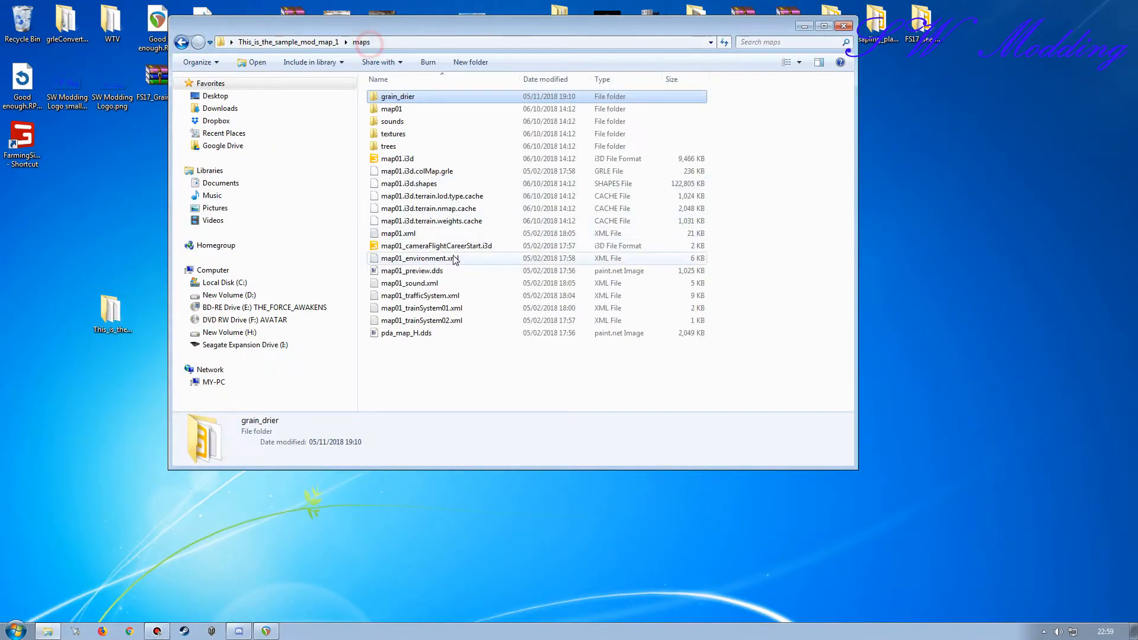
click(401, 159)
double_click(401, 159)
click(570, 386)
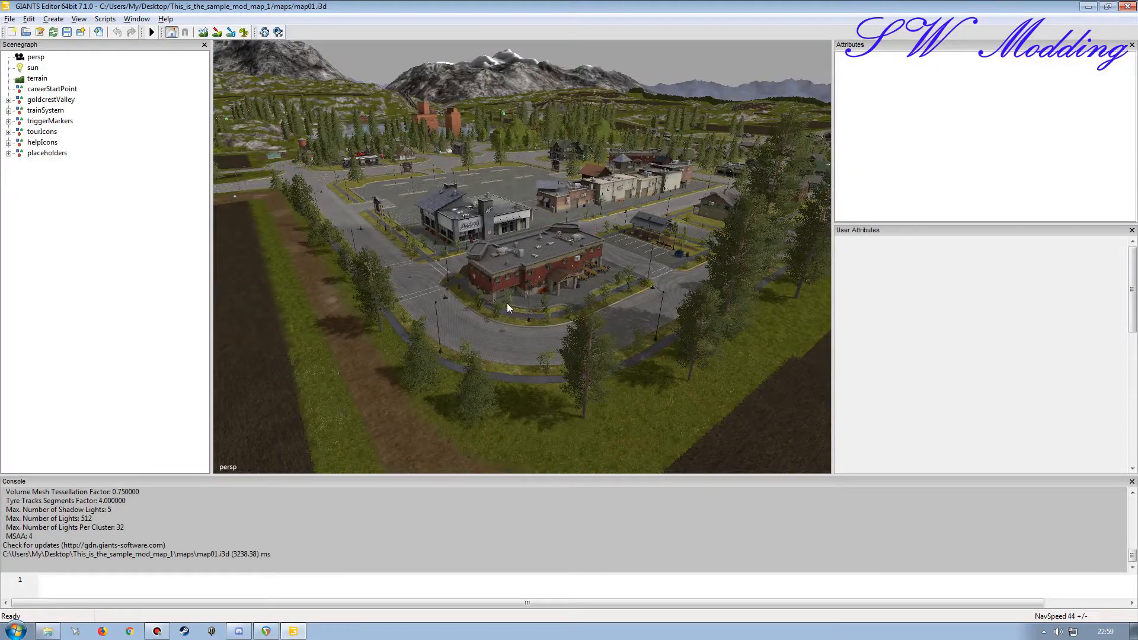
Step: Survey the map's fields, railway and buildings for a suitable place for the grain drier
alt+drag(507, 305, 663, 322)
alt+drag(496, 278, 673, 295)
alt+right_drag(656, 300, 645, 321)
alt+drag(496, 310, 412, 262)
alt+right_drag(411, 262, 551, 74)
alt+drag(533, 262, 491, 294)
alt+right_drag(491, 294, 610, 85)
alt+drag(493, 261, 552, 287)
alt+right_drag(552, 287, 595, 225)
alt+drag(496, 288, 481, 226)
alt+right_drag(481, 226, 522, 184)
alt+drag(462, 254, 440, 250)
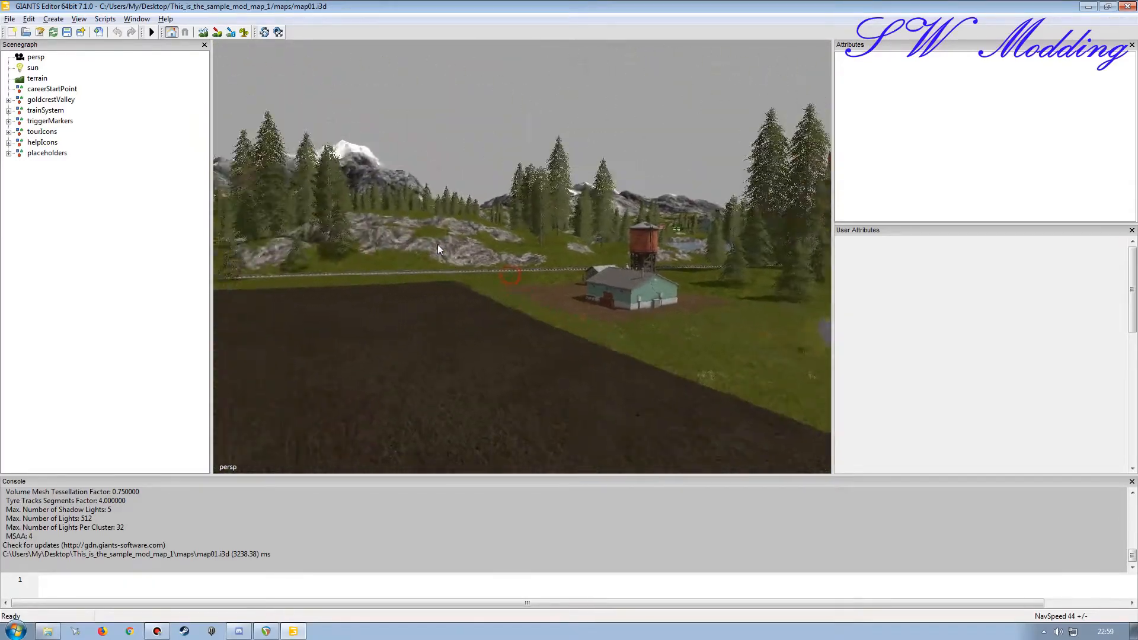
alt+right_drag(439, 250, 499, 259)
alt+drag(499, 259, 432, 333)
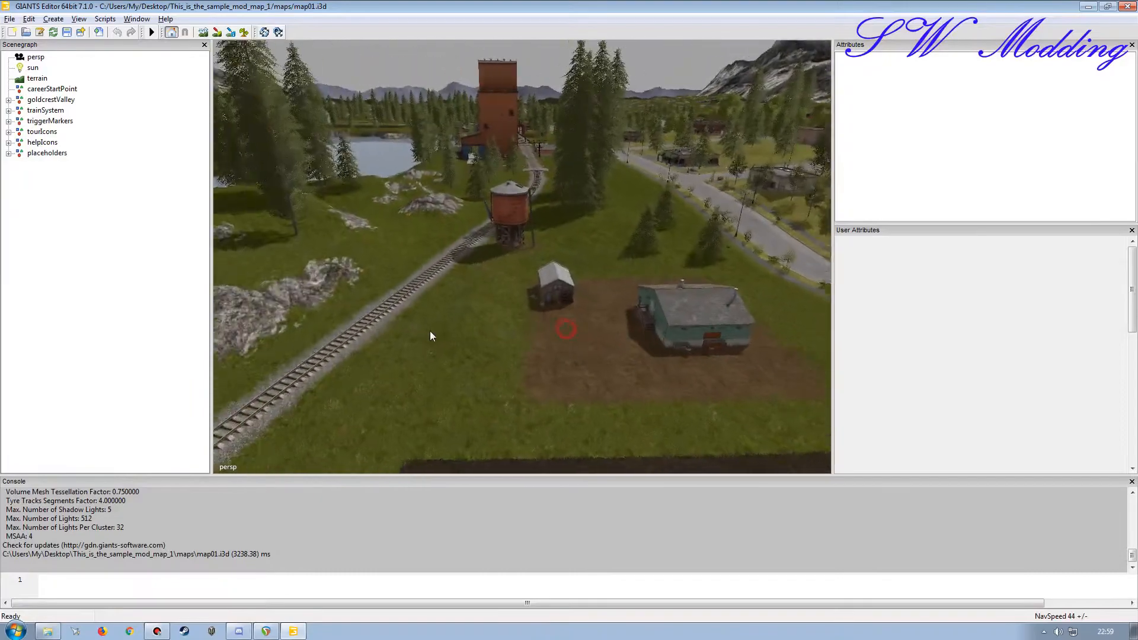
alt+right_drag(432, 333, 460, 266)
alt+drag(503, 277, 576, 279)
alt+right_drag(578, 277, 516, 289)
alt+drag(516, 290, 465, 290)
alt+right_drag(622, 293, 555, 325)
alt+drag(556, 325, 646, 331)
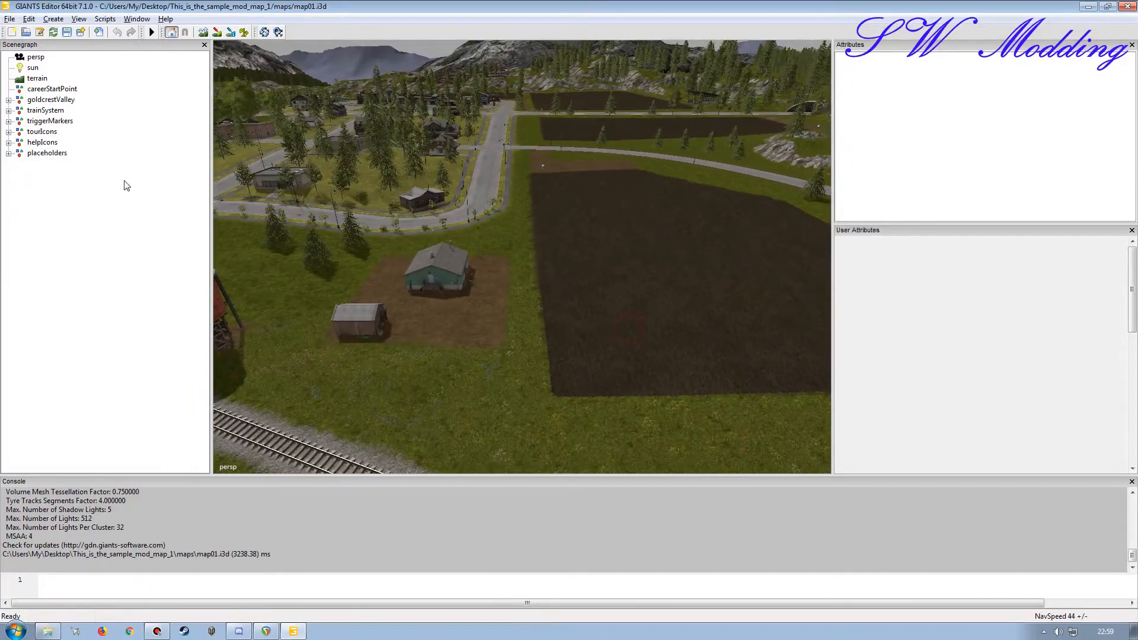
Step: Import grain_drier.i3d from the maps/grain_drier folder into the map
click(12, 18)
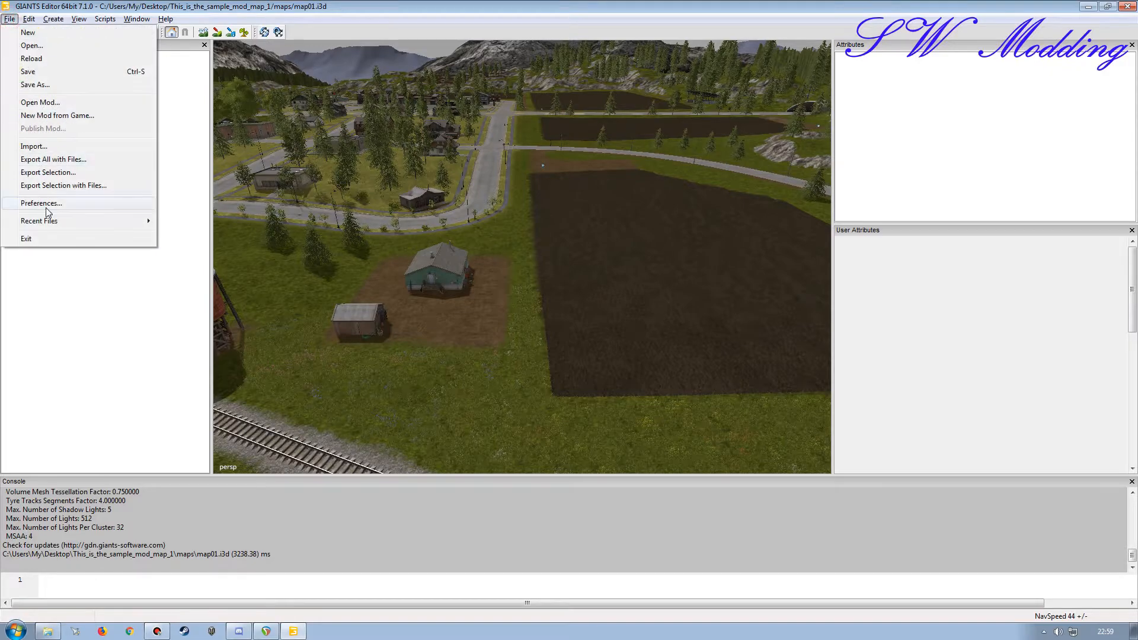
click(37, 146)
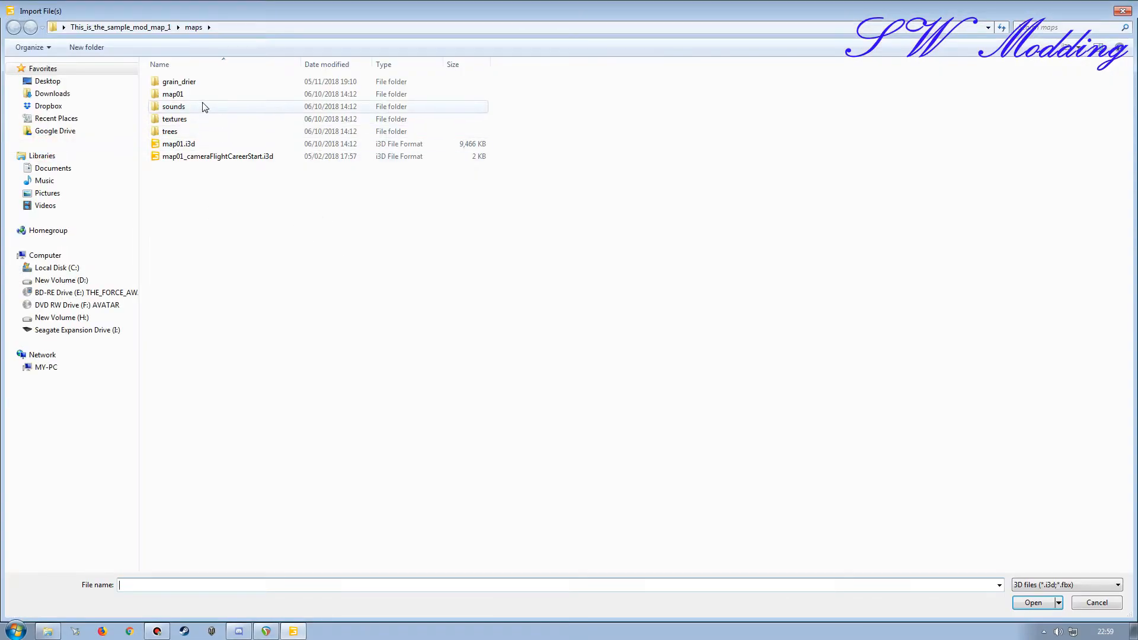
double_click(196, 82)
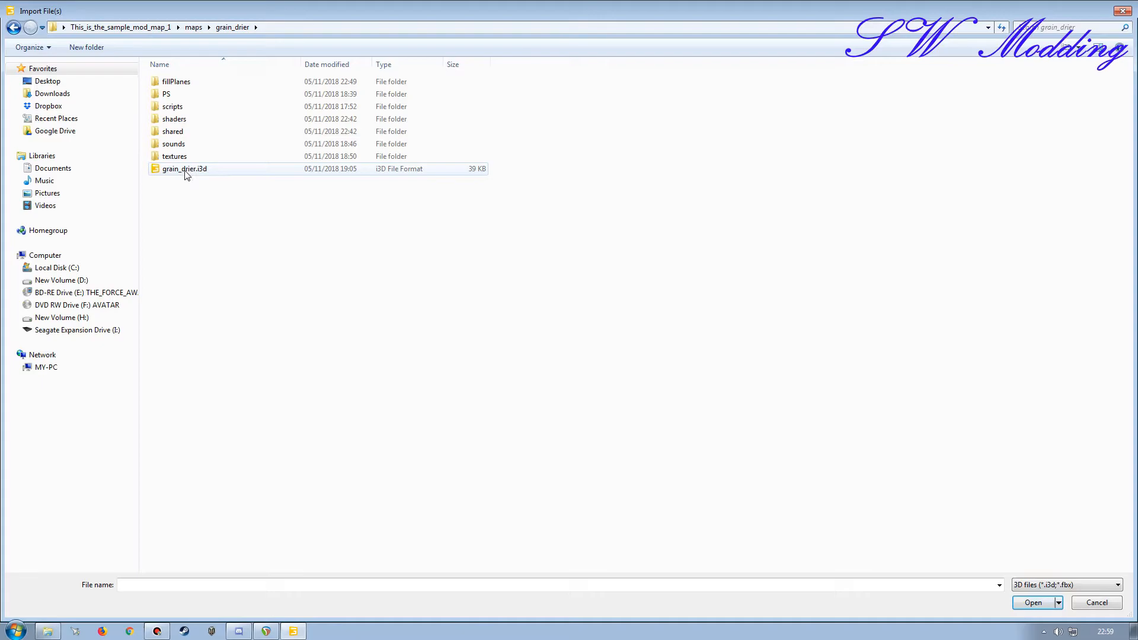
double_click(184, 170)
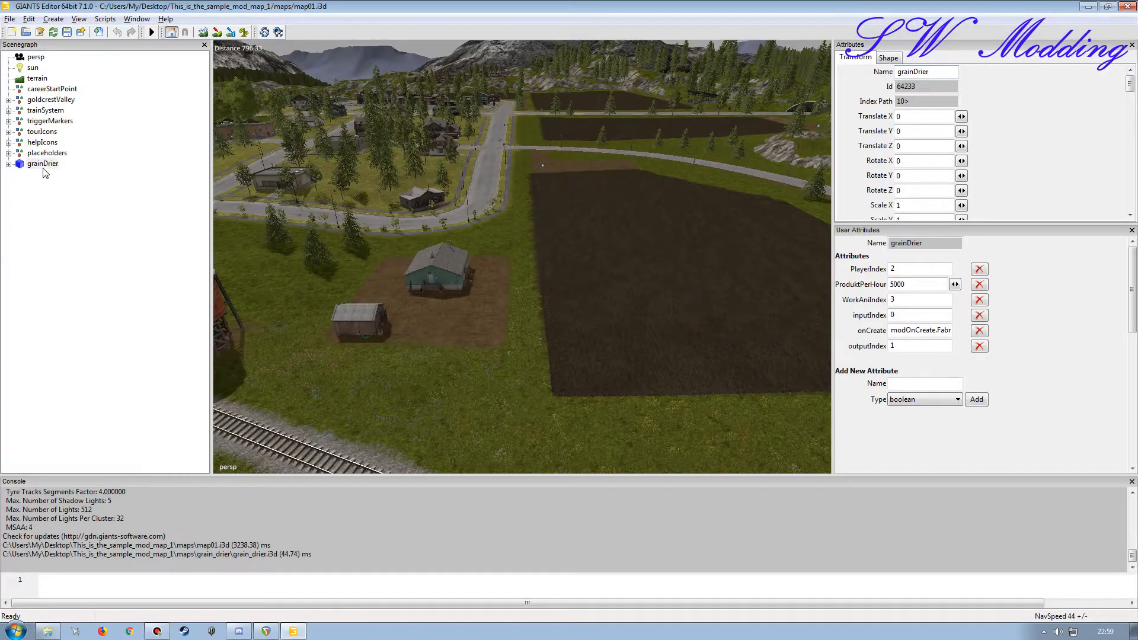
Step: Expand the imported grainDrier node to view its child nodes, and collapse it again
click(42, 165)
click(8, 163)
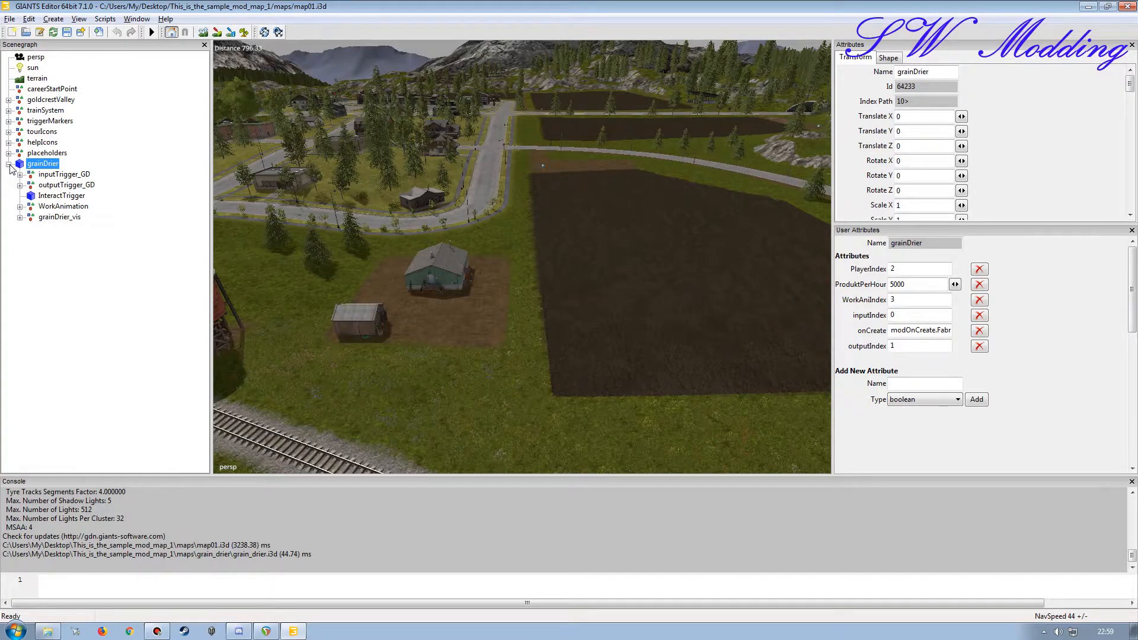
click(9, 164)
Step: Place grainDrier on the bare field beside the road, at about X -841.7, Y 101.1, Z 441.0
key(ctrl+b)
click(646, 249)
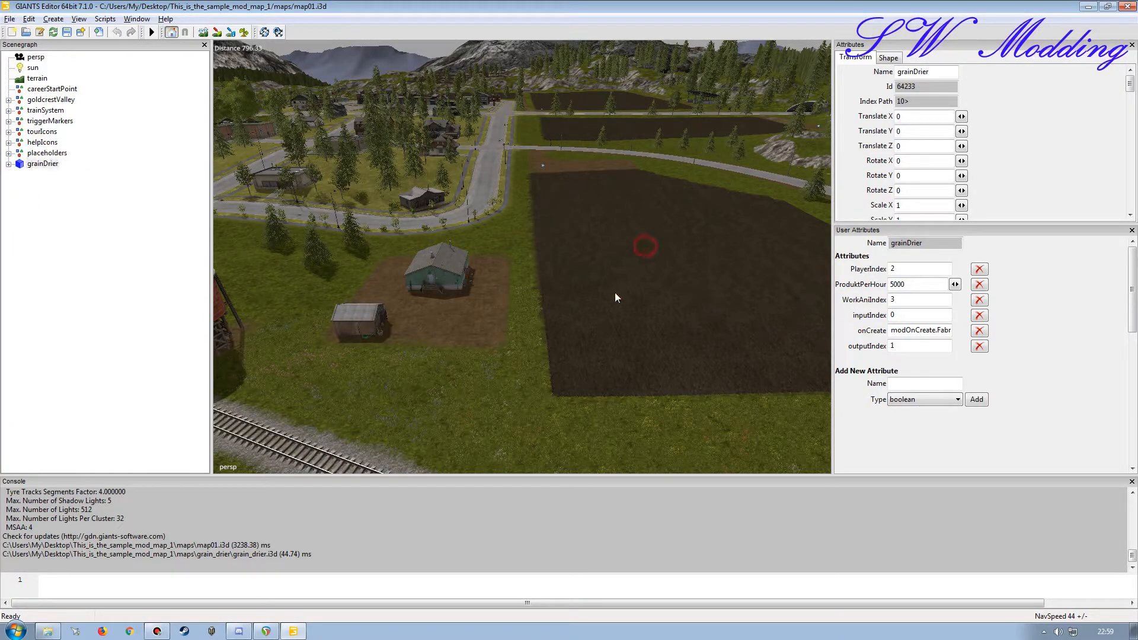
alt+drag(579, 330, 527, 305)
alt+right_drag(527, 305, 528, 261)
alt+drag(527, 262, 492, 237)
alt+right_drag(474, 274, 685, 83)
alt+drag(521, 215, 556, 94)
alt+right_drag(556, 95, 564, 77)
alt+drag(518, 311, 465, 226)
alt+drag(510, 261, 540, 330)
key(ctrl+b)
click(407, 358)
Step: Inspect the placed grain drier and its concrete base from several sides, together with the surrounding field and roads
alt+drag(426, 363, 399, 397)
alt+right_drag(406, 403, 427, 350)
alt+drag(427, 350, 348, 297)
alt+right_drag(348, 297, 353, 371)
alt+drag(353, 371, 602, 464)
alt+right_drag(602, 465, 616, 373)
alt+drag(616, 373, 432, 368)
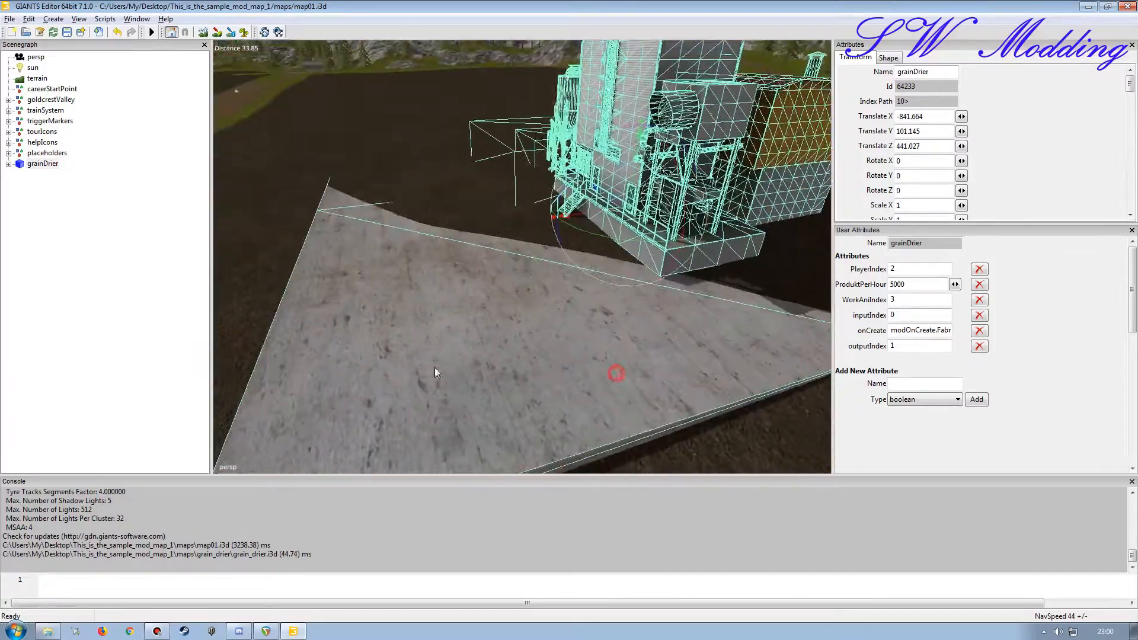
alt+drag(577, 363, 524, 313)
alt+right_drag(524, 313, 482, 345)
alt+drag(483, 345, 634, 338)
alt+right_drag(634, 338, 570, 298)
alt+drag(571, 303, 467, 294)
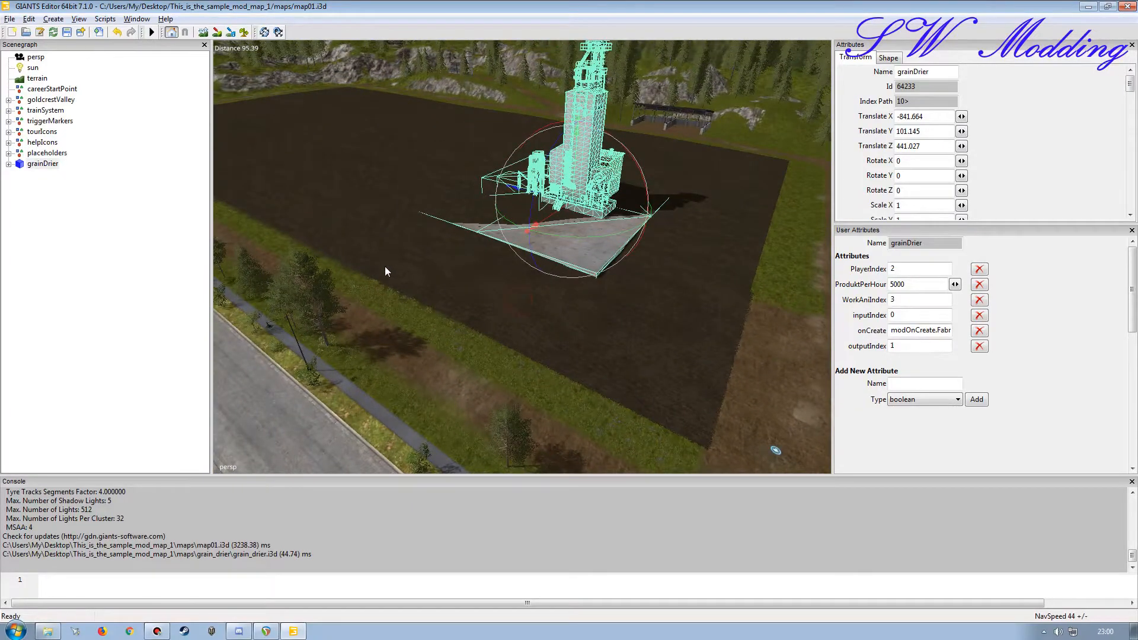
alt+drag(502, 289, 553, 340)
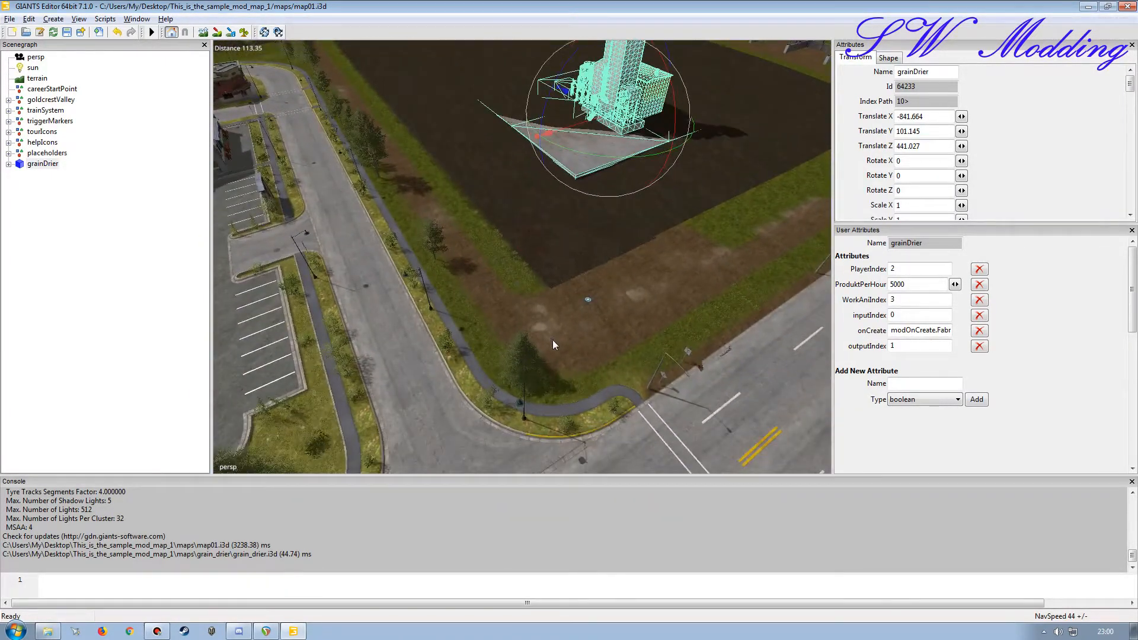
Step: Delete field25 with its buy trigger from the goldcrestValley fields group, and collapse the group again
click(588, 303)
click(64, 399)
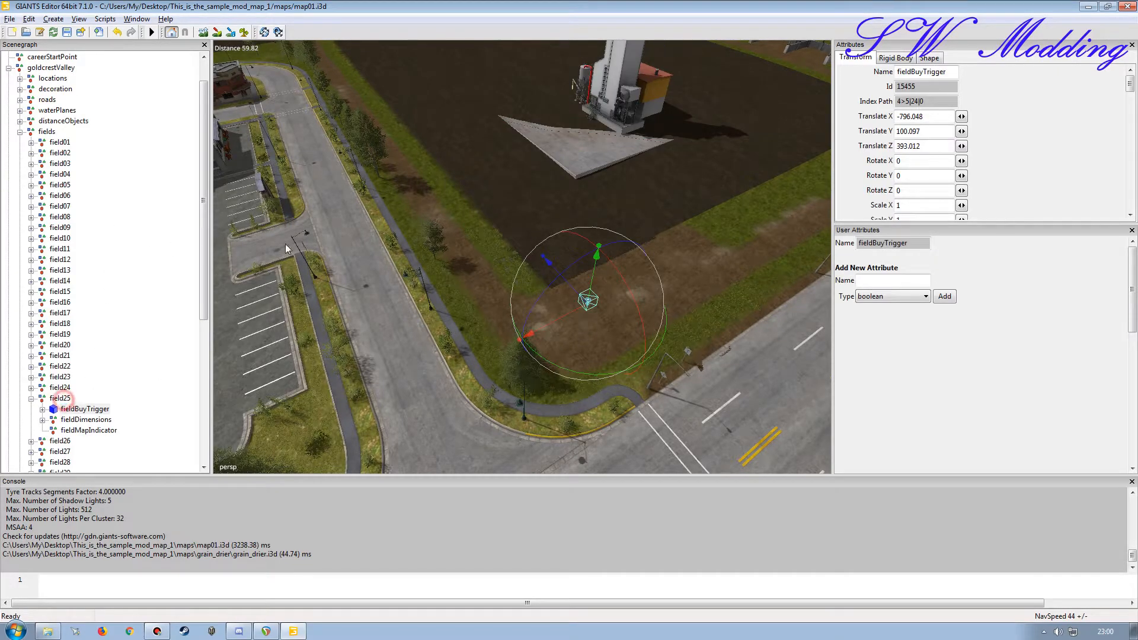
click(397, 258)
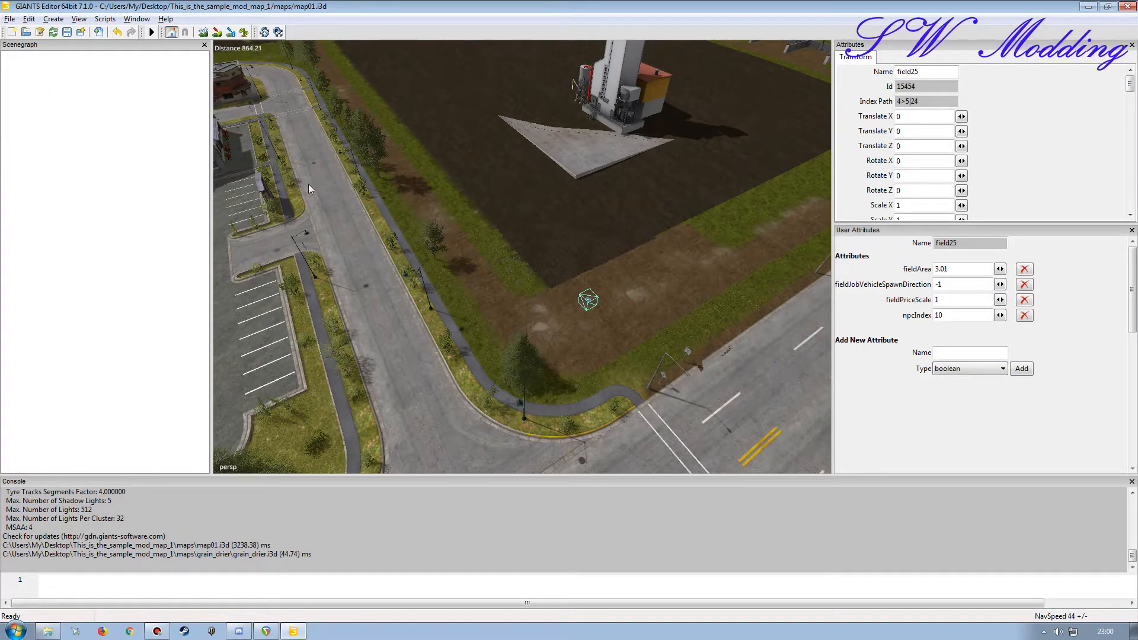
click(20, 143)
click(9, 99)
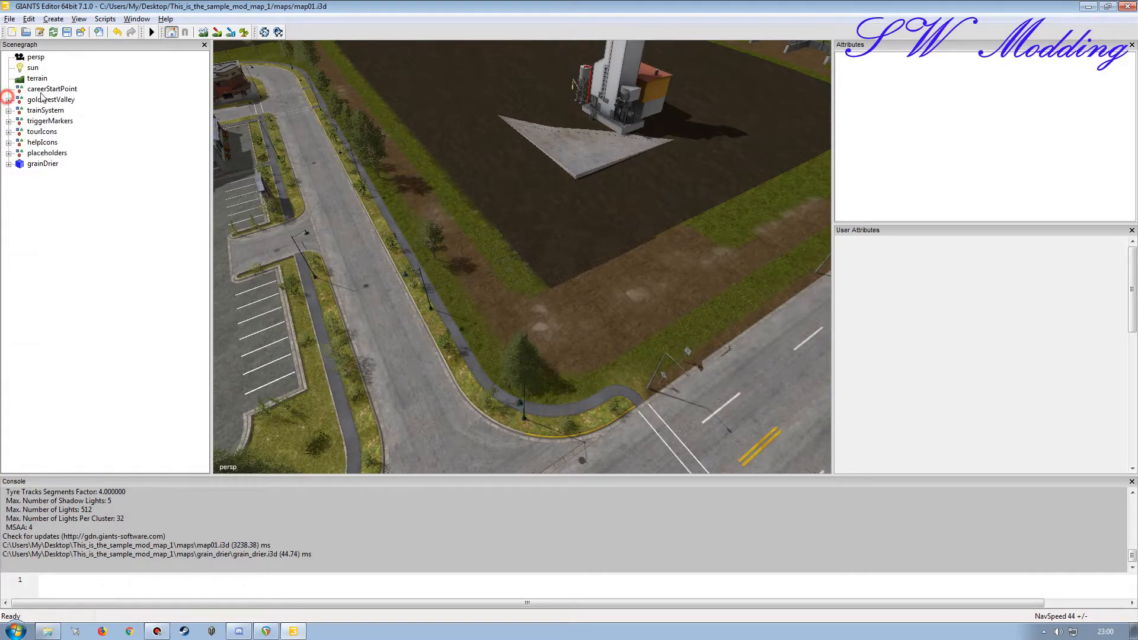
Step: Show the terrain editing settings and choose terrainDetail as the foliage layer to paint
click(137, 19)
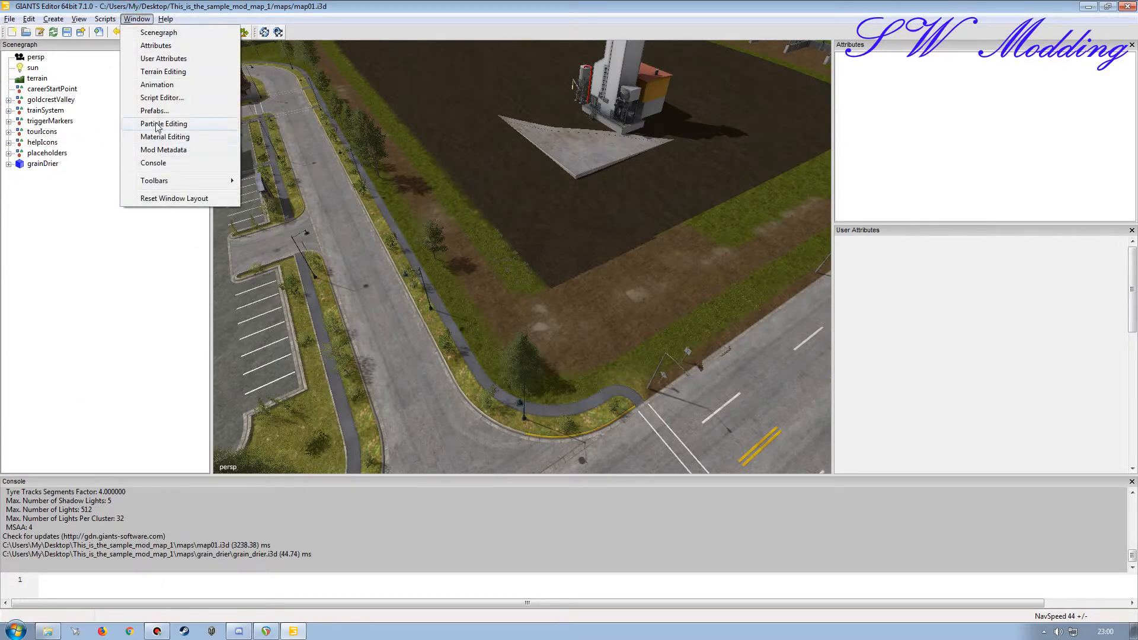
click(163, 72)
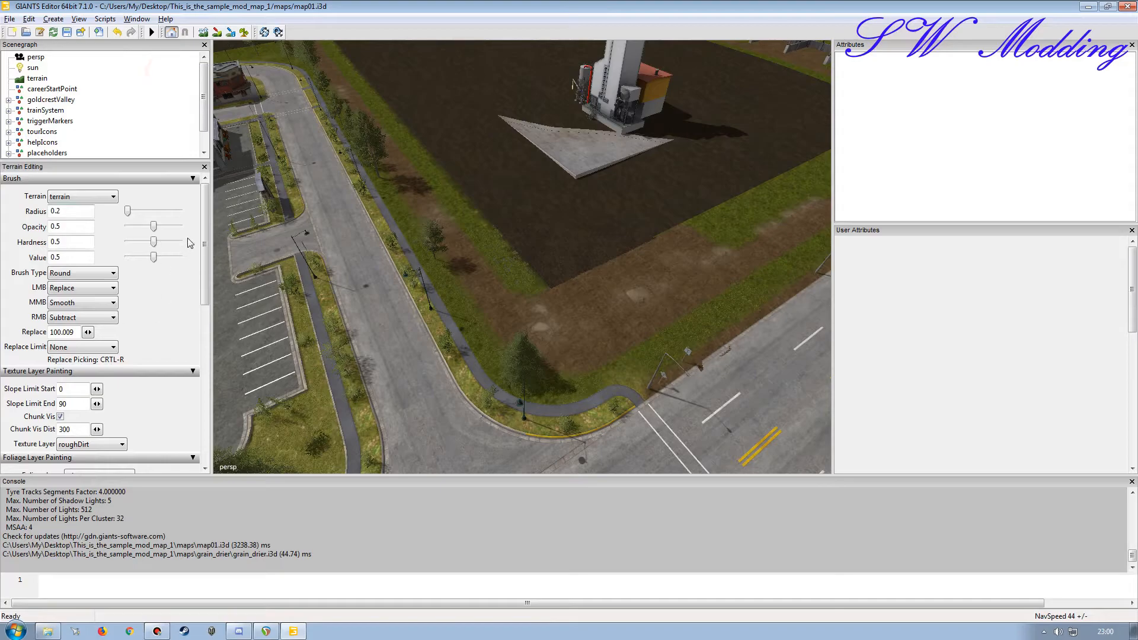
click(88, 290)
click(87, 301)
drag(204, 249, 199, 316)
click(97, 322)
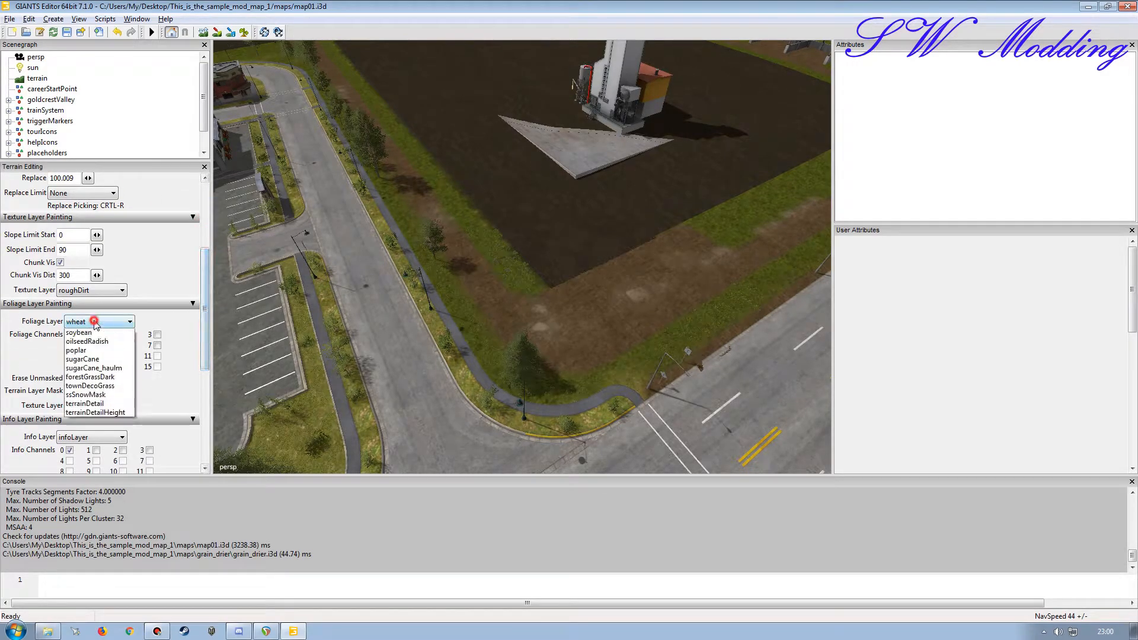
click(95, 504)
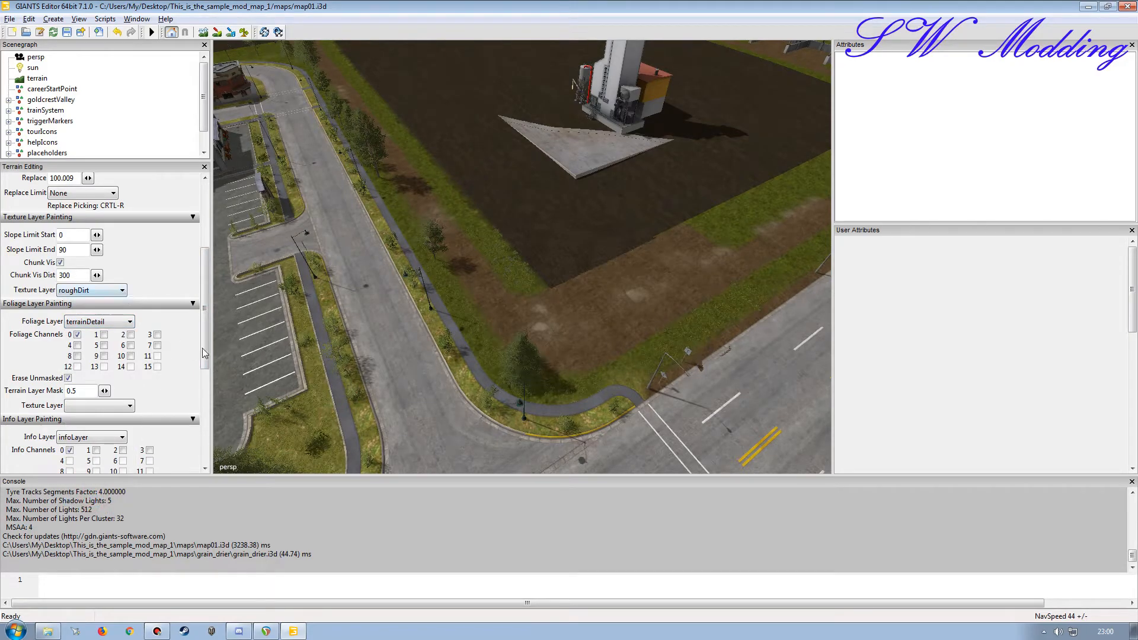
Step: Set the terrain brush to Square with the Add action and a radius of 50
scroll(204, 350, up, 5)
click(83, 272)
click(79, 289)
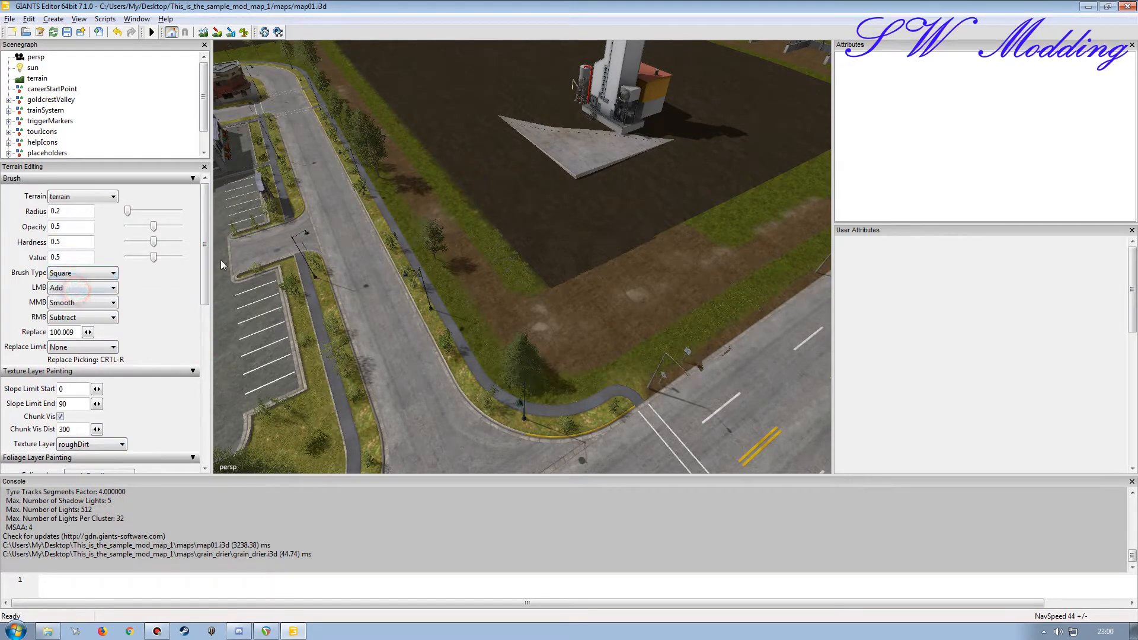
drag(128, 211, 368, 211)
Step: Clear the ploughed soil from the whole field around the grain drier with foliage layer painting, leaving grass
alt+drag(319, 299, 470, 283)
scroll(471, 282, down, 5)
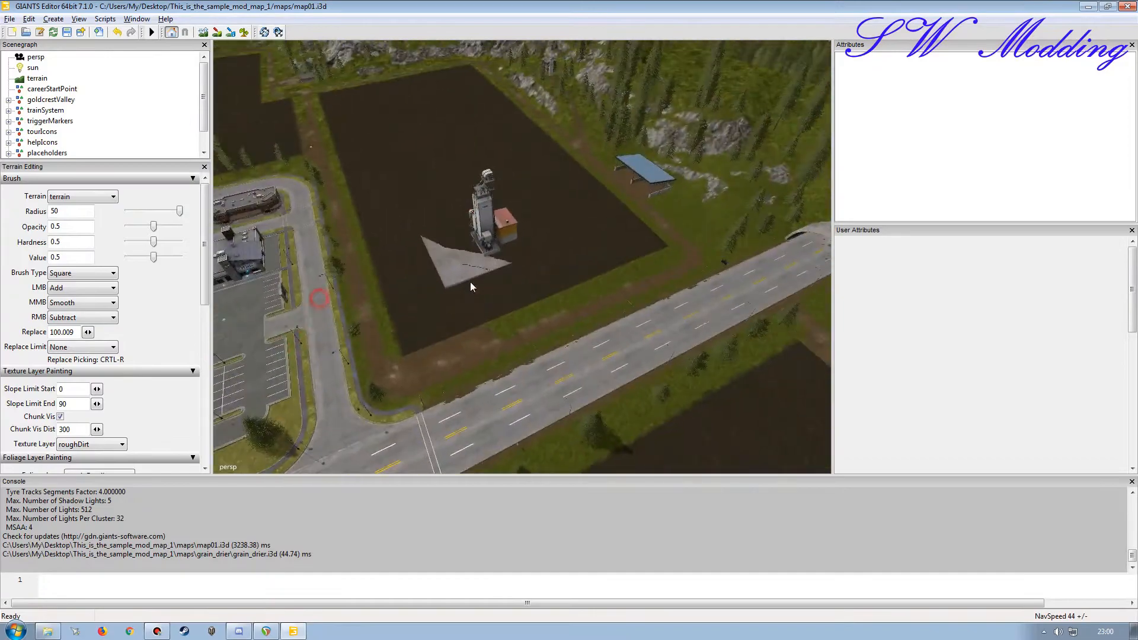
alt+drag(434, 247, 397, 248)
click(244, 32)
click(521, 204)
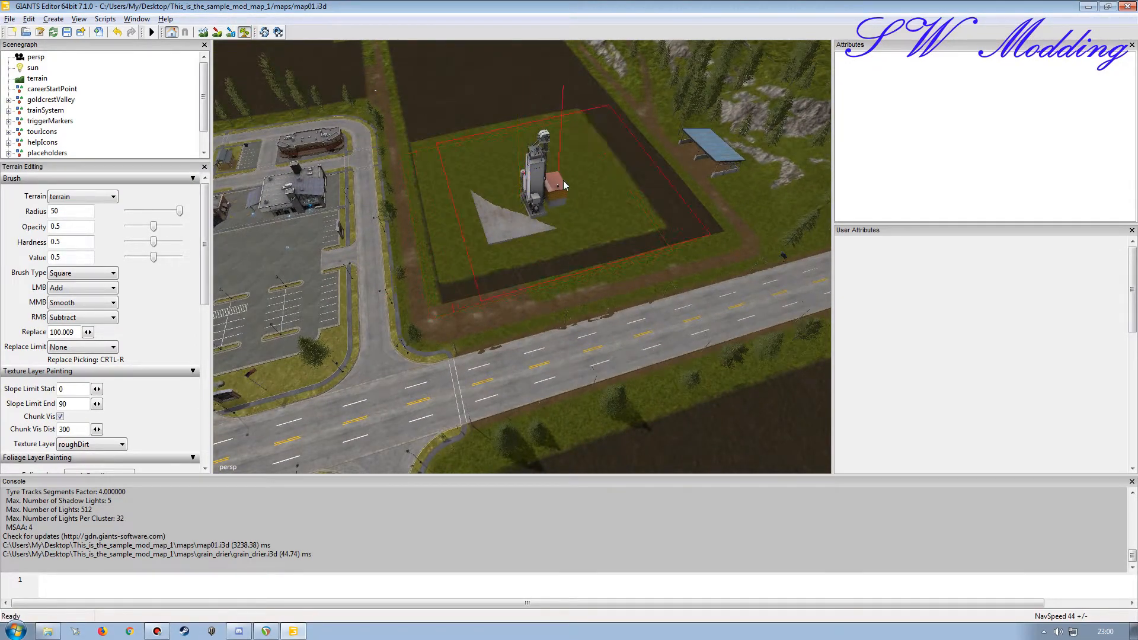
mouse_move(503, 199)
mouse_down()
mouse_move(551, 186)
mouse_move(466, 314)
mouse_up()
scroll(521, 237, up, 3)
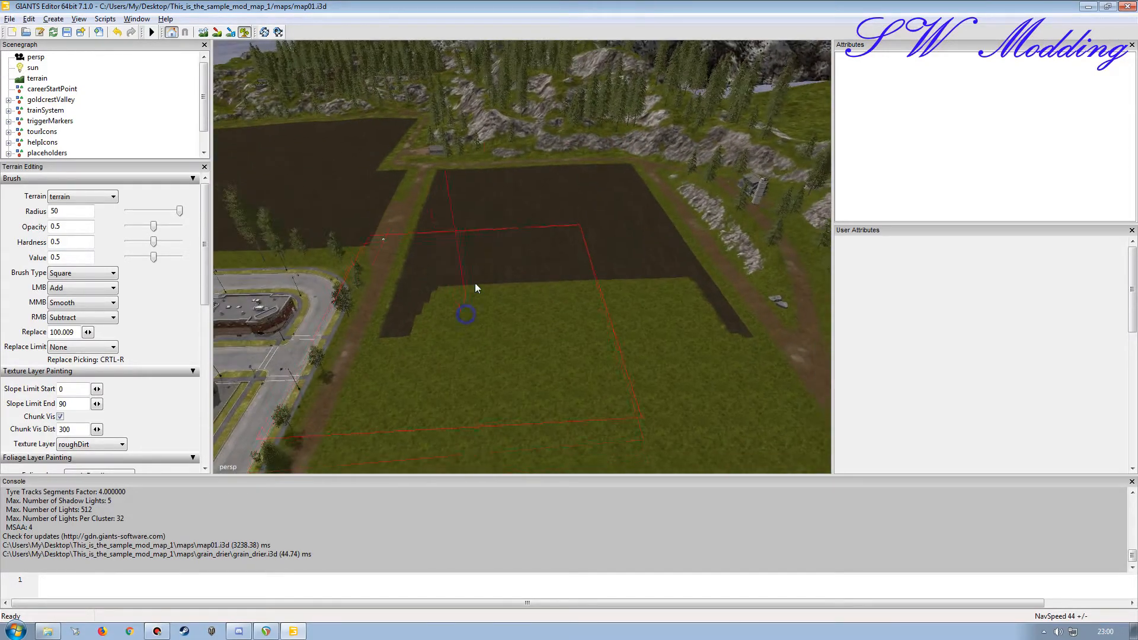
click(507, 268)
click(614, 243)
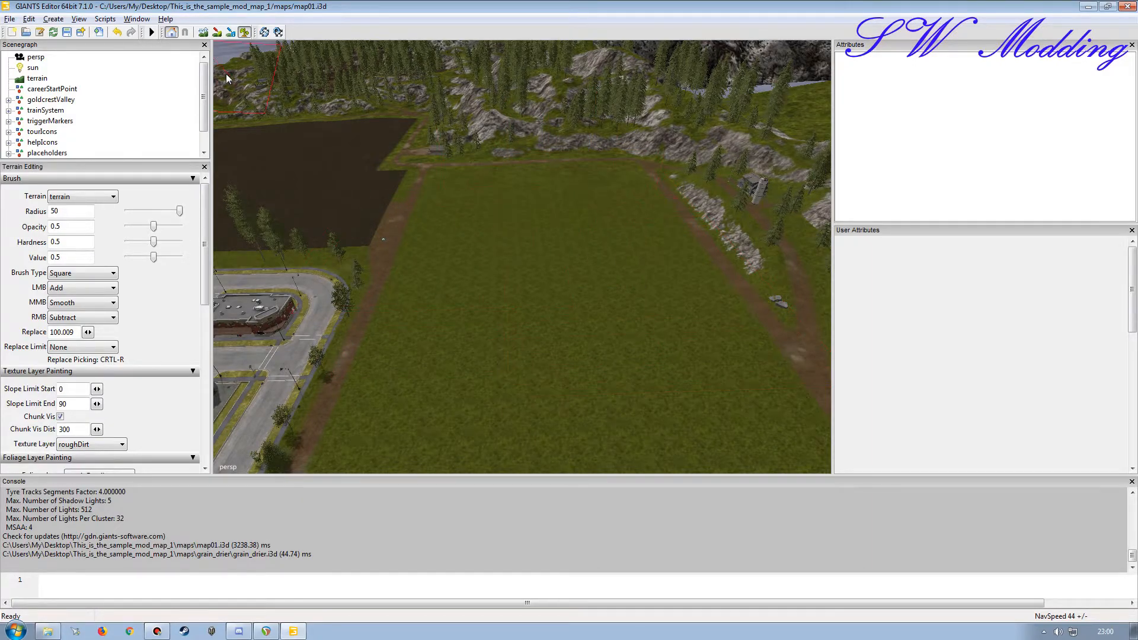
click(244, 34)
Step: Set up terrain sculpting with the Replace action and a radius of about 1.9, sampling 100.079 as replace height near the field corner
alt+drag(381, 275, 463, 299)
alt+right_drag(378, 350, 379, 297)
alt+drag(420, 319, 599, 377)
alt+drag(615, 282, 422, 296)
alt+drag(424, 280, 365, 308)
drag(180, 212, 132, 215)
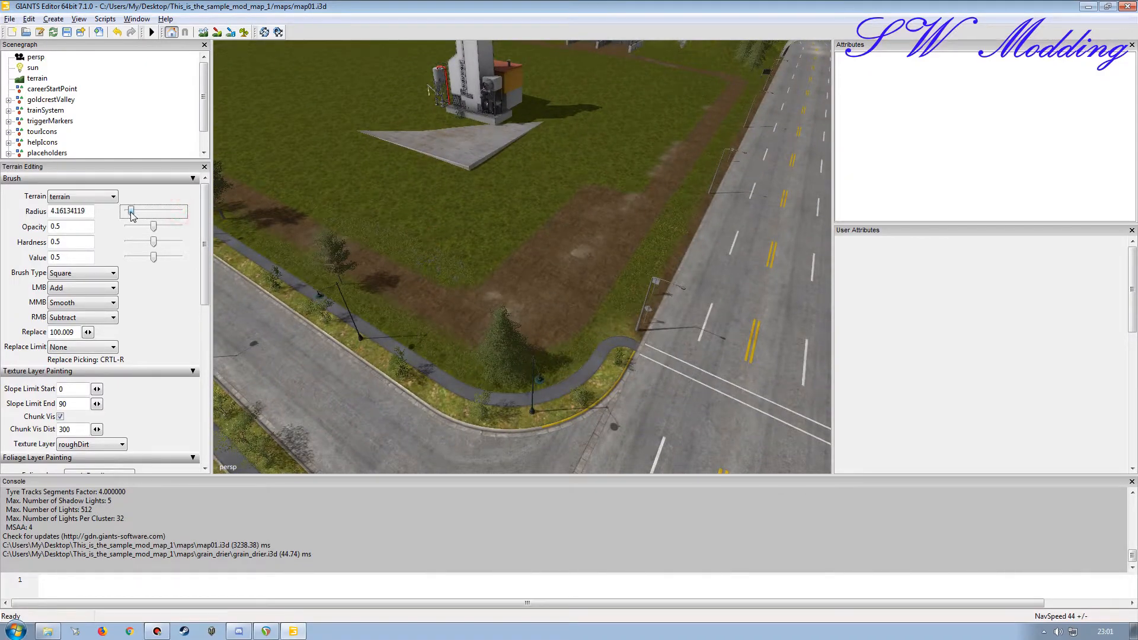
click(93, 291)
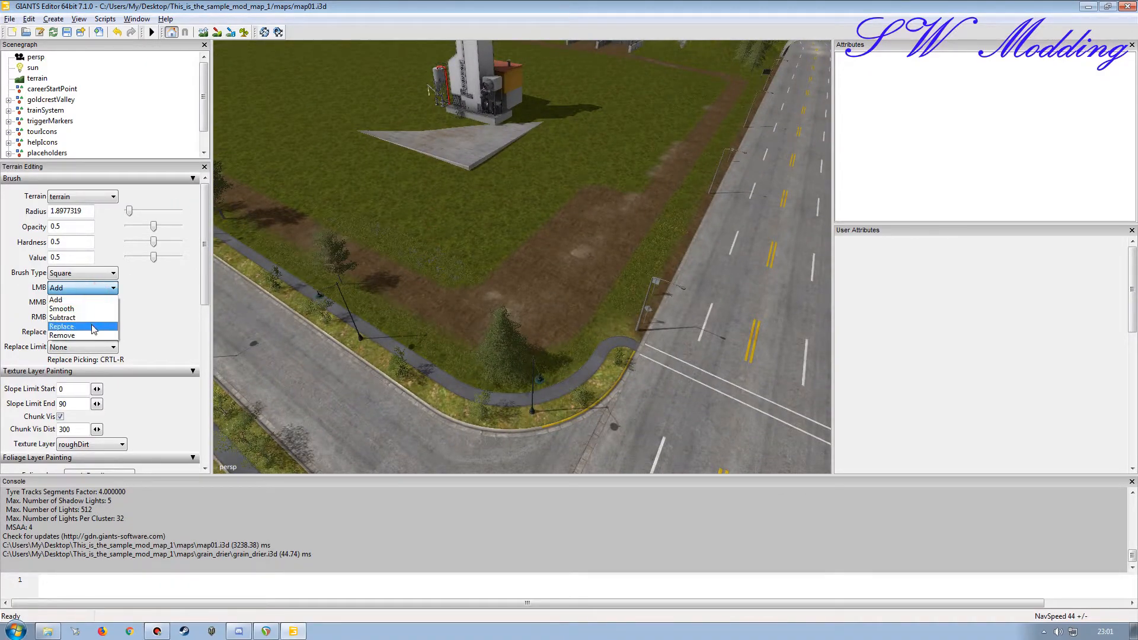
click(94, 325)
click(202, 32)
alt+drag(486, 270, 500, 258)
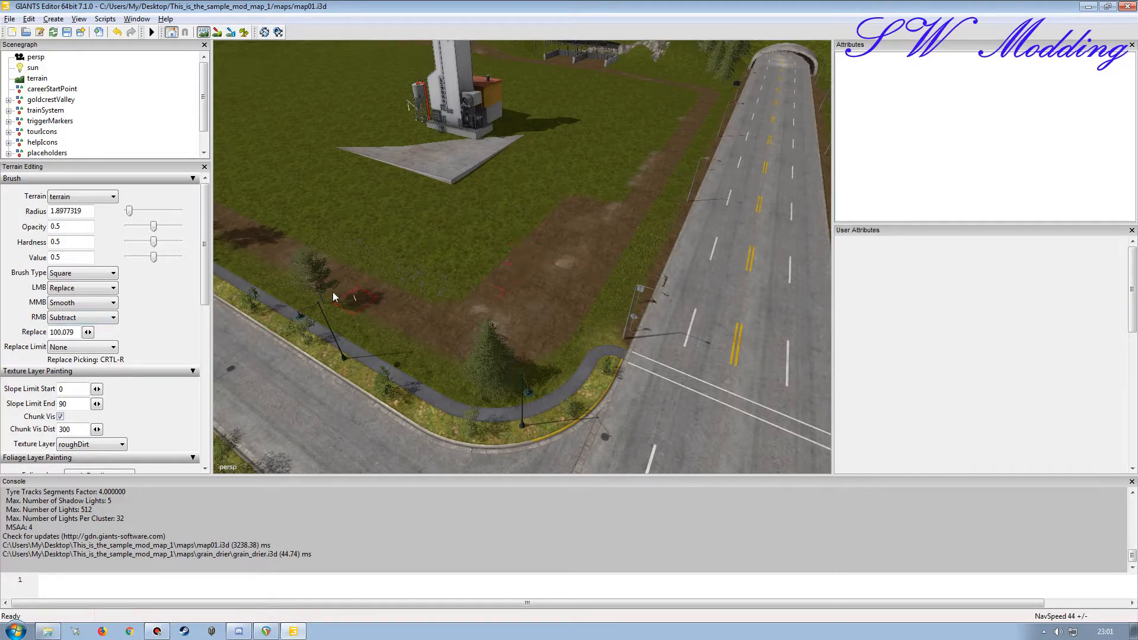
Step: Flatten the ground under and around the grain drier to height 100.079 with a brush radius of about 23.4, and close the terrain editing settings
drag(129, 211, 151, 213)
alt+drag(444, 219, 459, 211)
alt+right_drag(459, 209, 526, 120)
alt+drag(528, 119, 421, 216)
alt+right_drag(420, 216, 399, 220)
alt+drag(399, 220, 471, 178)
alt+right_drag(471, 178, 524, 222)
mouse_move(529, 223)
mouse_down()
mouse_move(519, 227)
mouse_move(472, 171)
mouse_up()
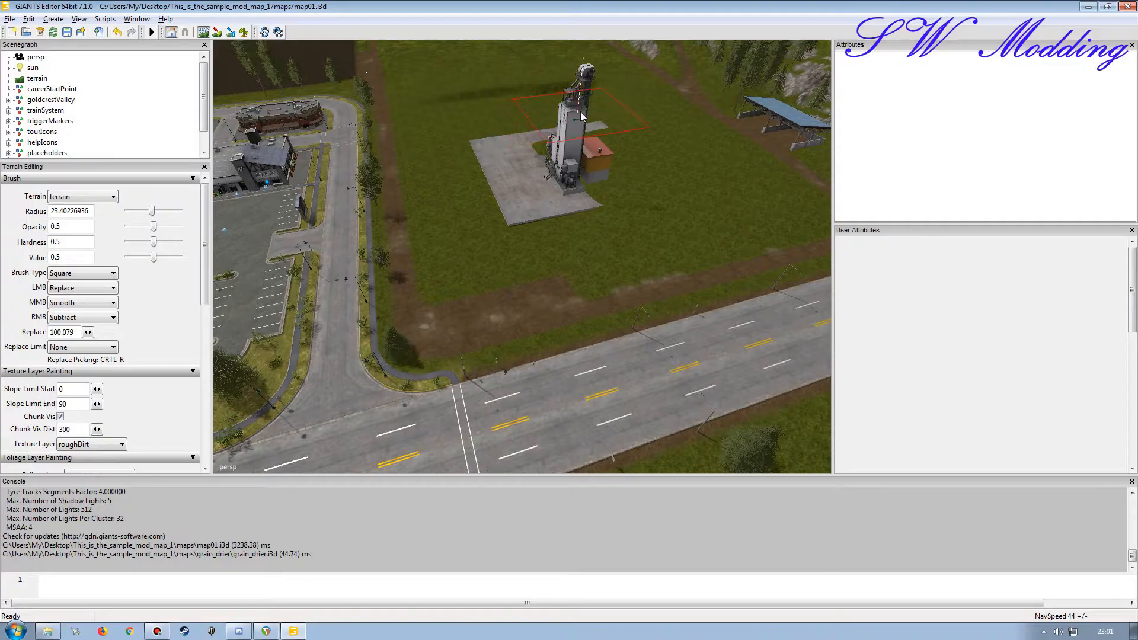
mouse_move(636, 137)
mouse_down()
mouse_move(682, 197)
mouse_move(624, 225)
mouse_move(559, 133)
mouse_up()
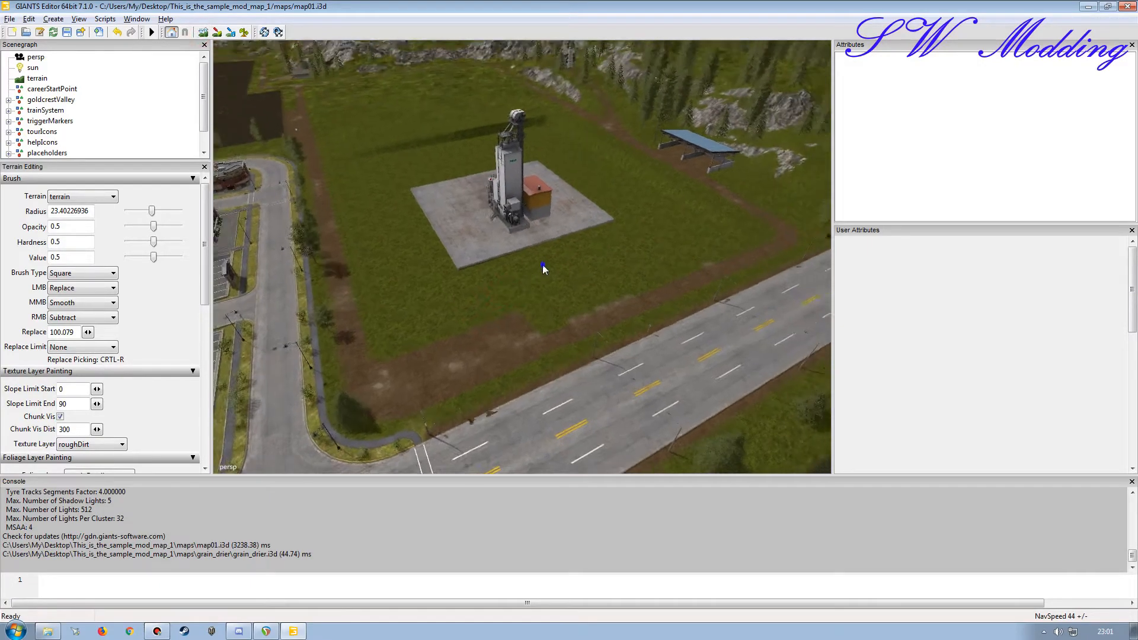
scroll(543, 264, up, 5)
alt+drag(543, 264, 548, 233)
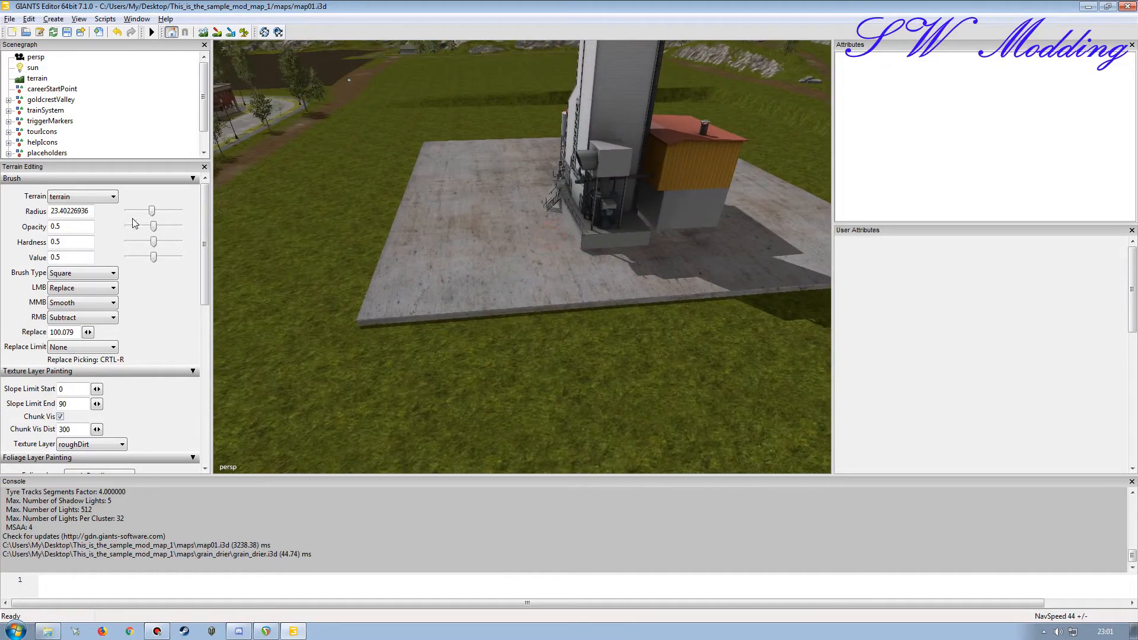
click(204, 167)
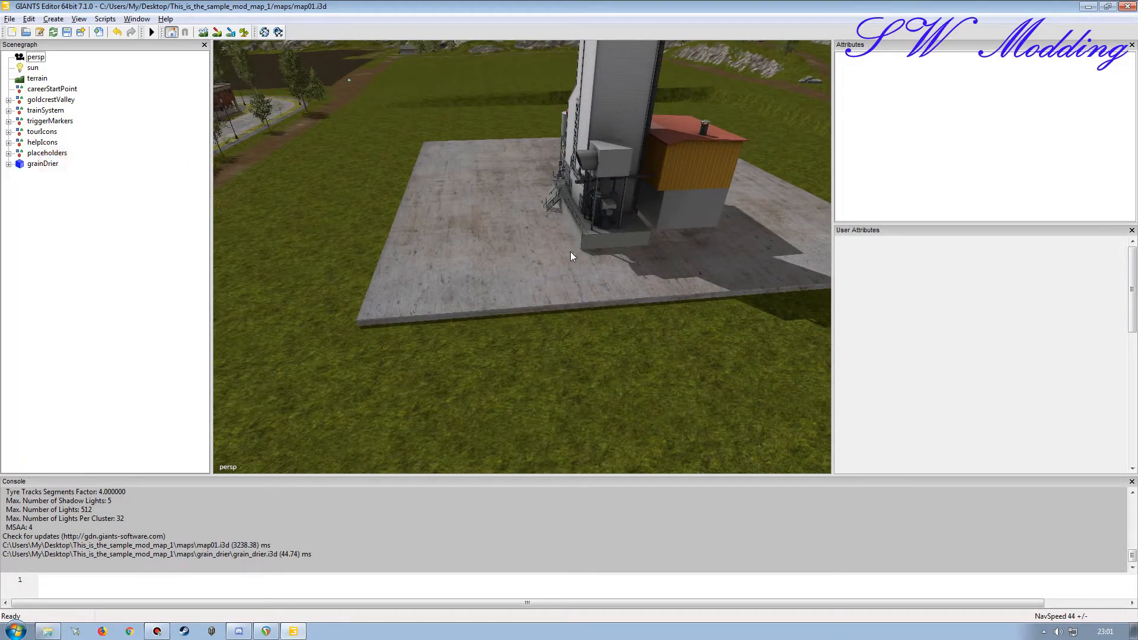
Step: Lower grainDrier to about Y 100.6 so its concrete base sits almost flush with the flattened ground
click(43, 163)
key(f)
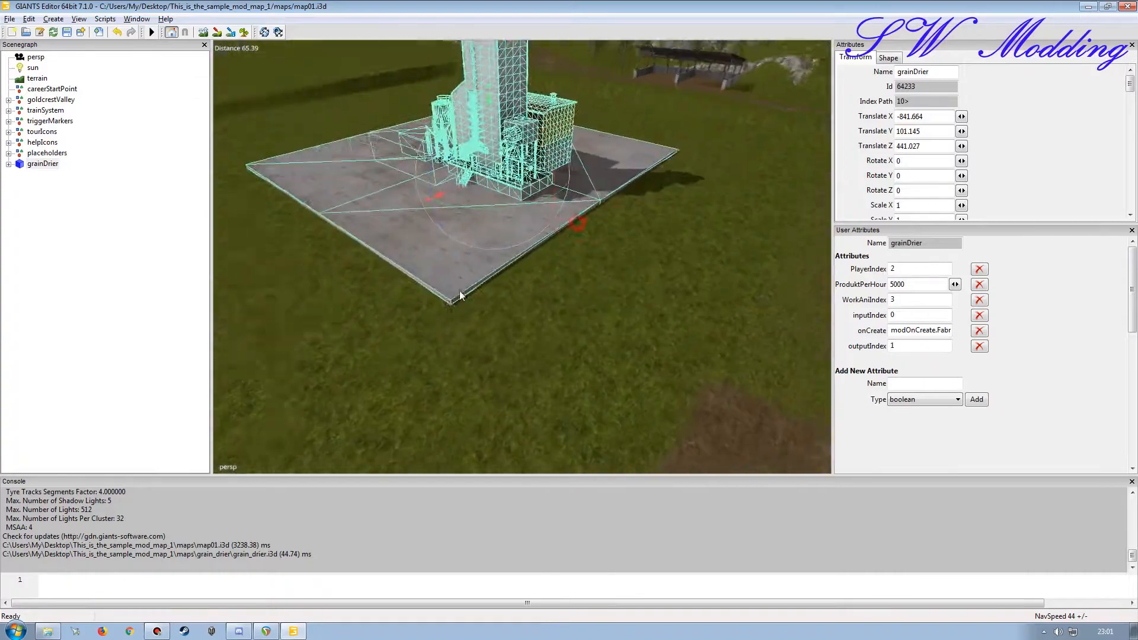
alt+drag(473, 229, 454, 177)
scroll(459, 187, up, 4)
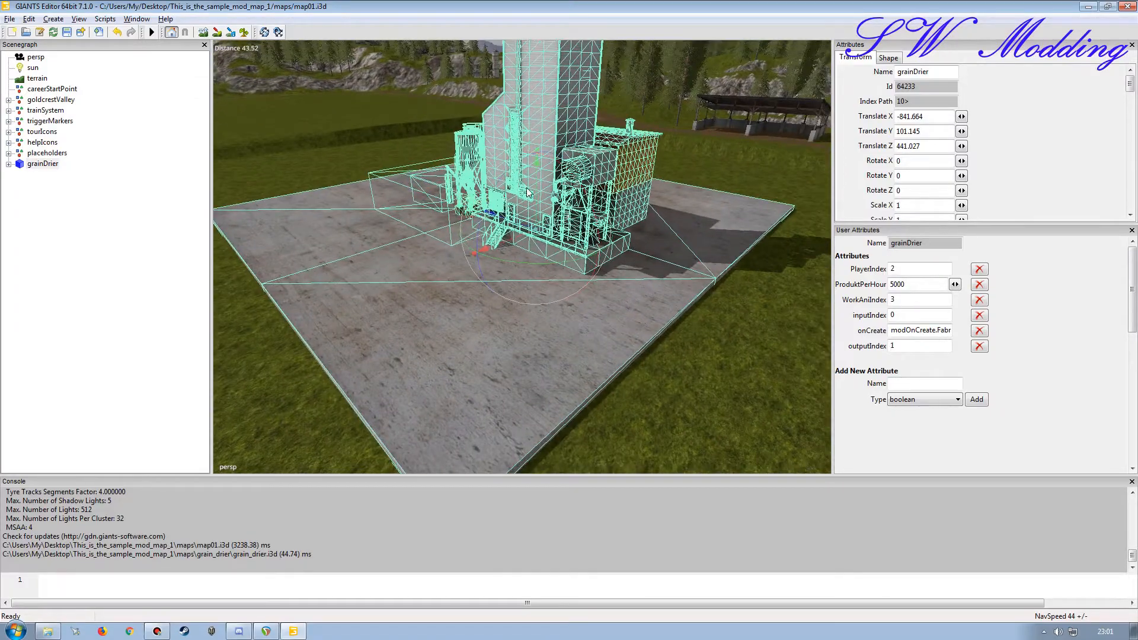
drag(538, 183, 538, 187)
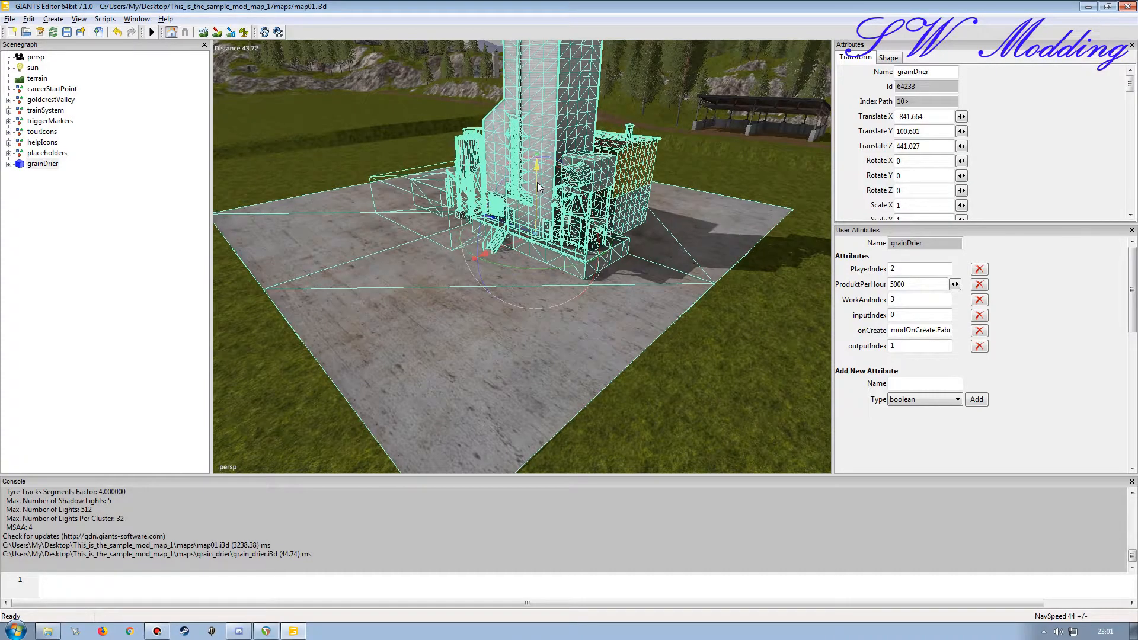
Step: Deselect the grain drier and examine from all around how its lowered concrete base meets the grass
alt+drag(516, 223, 246, 223)
click(158, 218)
alt+drag(589, 280, 818, 237)
alt+drag(630, 216, 971, 235)
alt+drag(529, 248, 619, 251)
alt+right_drag(622, 250, 503, 154)
alt+drag(510, 166, 560, 205)
alt+right_drag(429, 208, 443, 165)
alt+drag(526, 204, 568, 227)
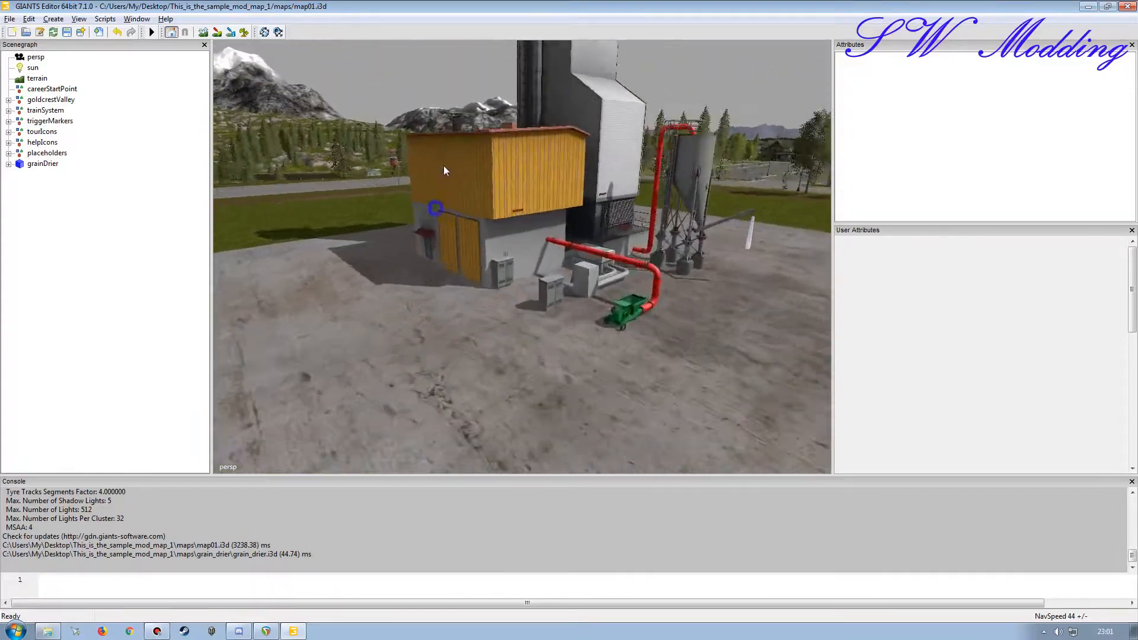
alt+right_drag(571, 229, 438, 235)
alt+drag(508, 237, 477, 234)
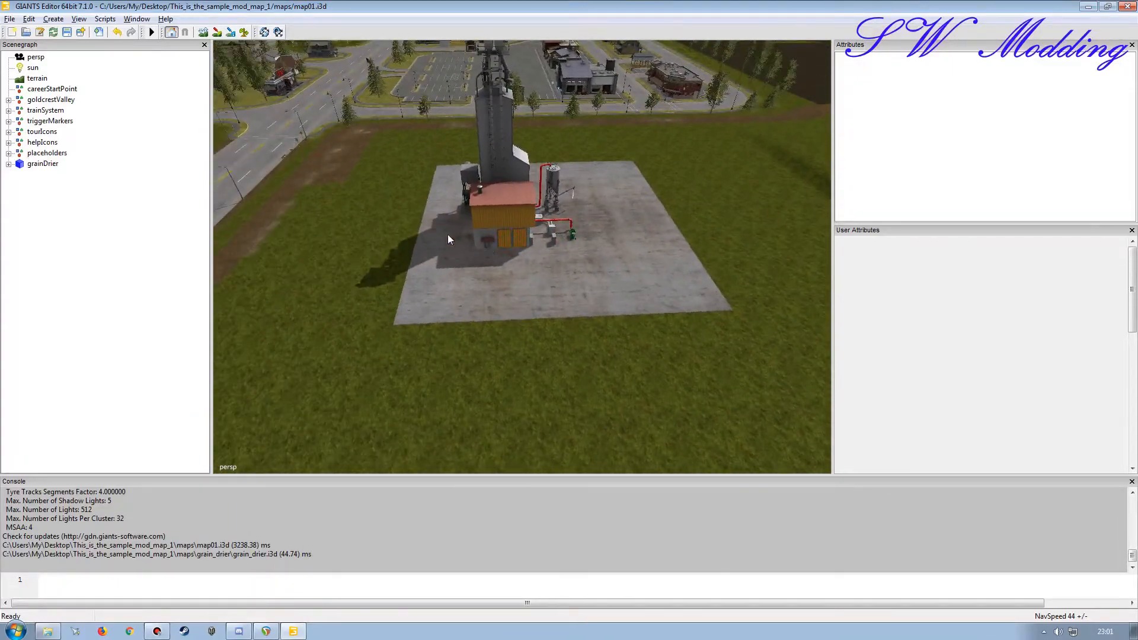
Step: Expand grainDrier and its grainDrier_vis group to view the child nodes, and collapse grainDrier again
click(9, 164)
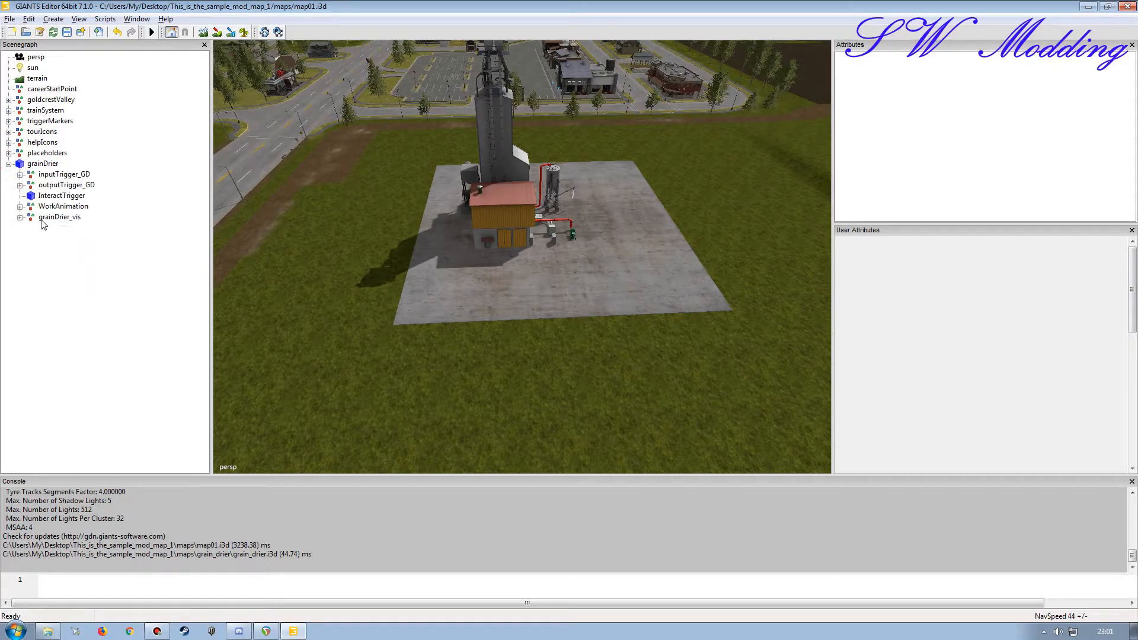
click(20, 217)
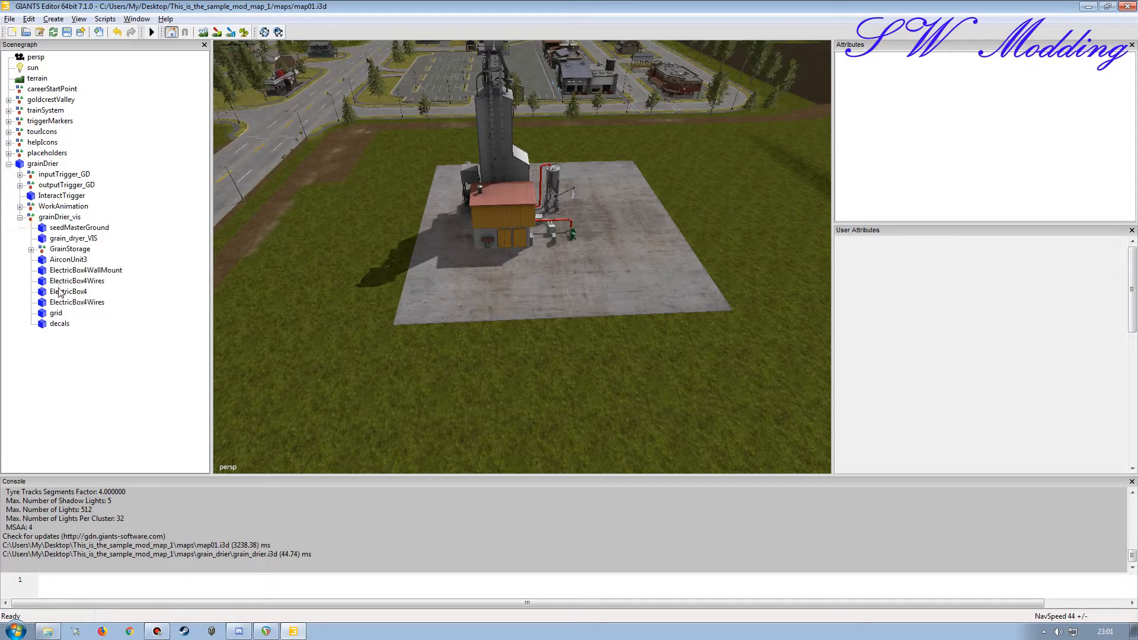
click(9, 163)
Step: Examine the shed, silo and pipework of the grain drier and the open concrete area beside them
alt+drag(553, 314, 587, 317)
alt+right_drag(587, 317, 615, 269)
alt+drag(604, 272, 539, 261)
alt+right_drag(539, 260, 532, 177)
alt+drag(532, 176, 465, 212)
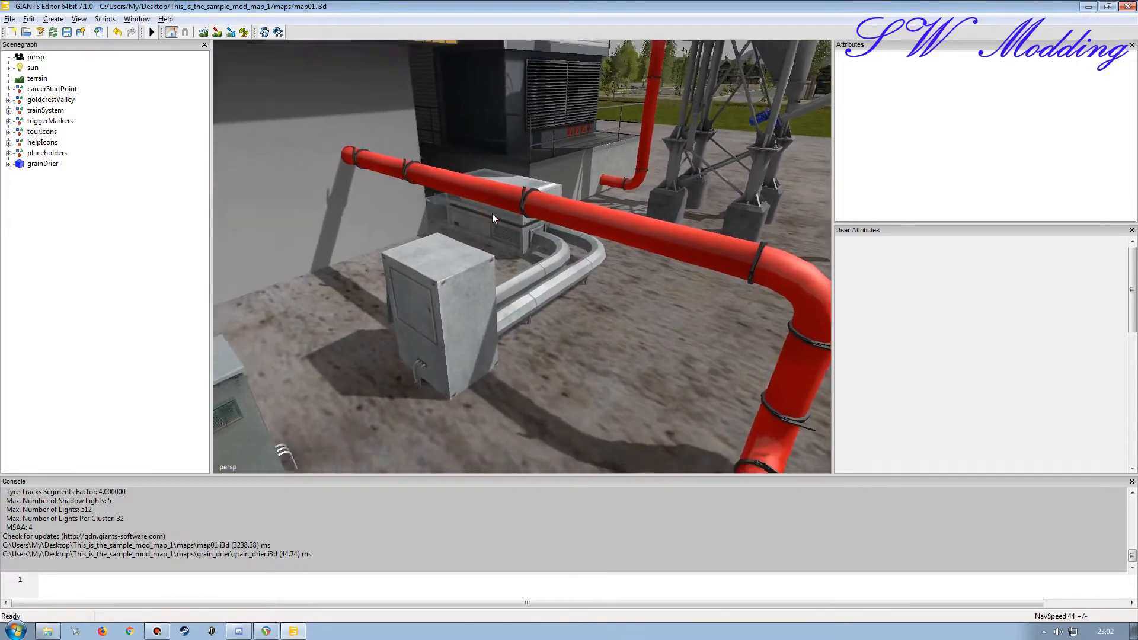
alt+right_drag(464, 212, 450, 240)
alt+drag(451, 240, 553, 236)
alt+right_drag(553, 235, 514, 266)
alt+drag(515, 266, 556, 294)
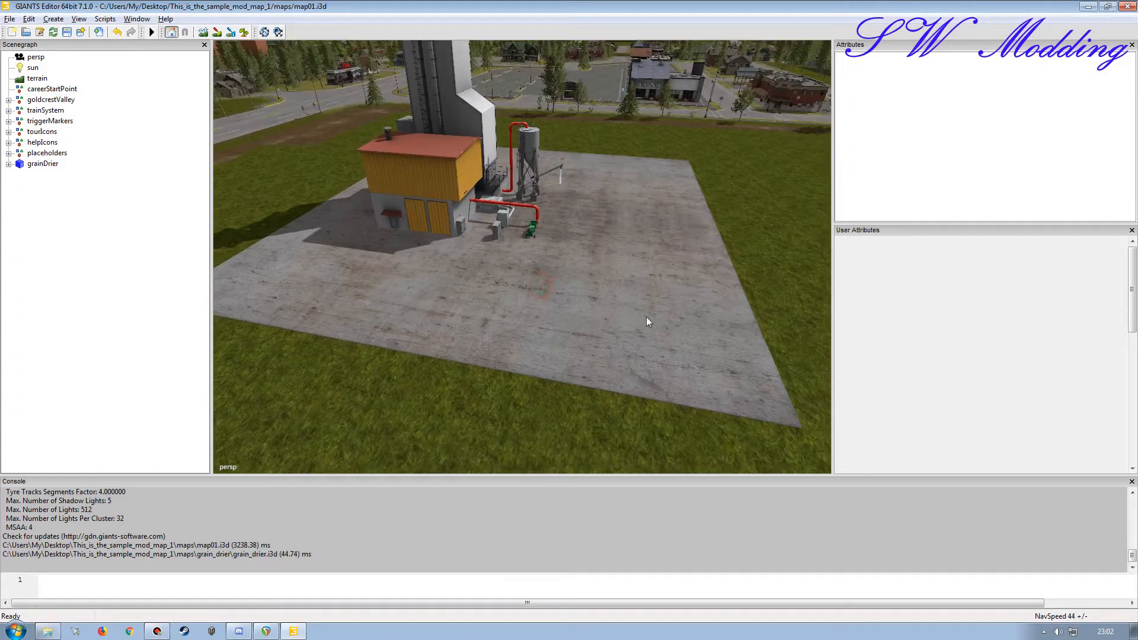
alt+drag(583, 334, 529, 324)
alt+right_drag(524, 334, 545, 337)
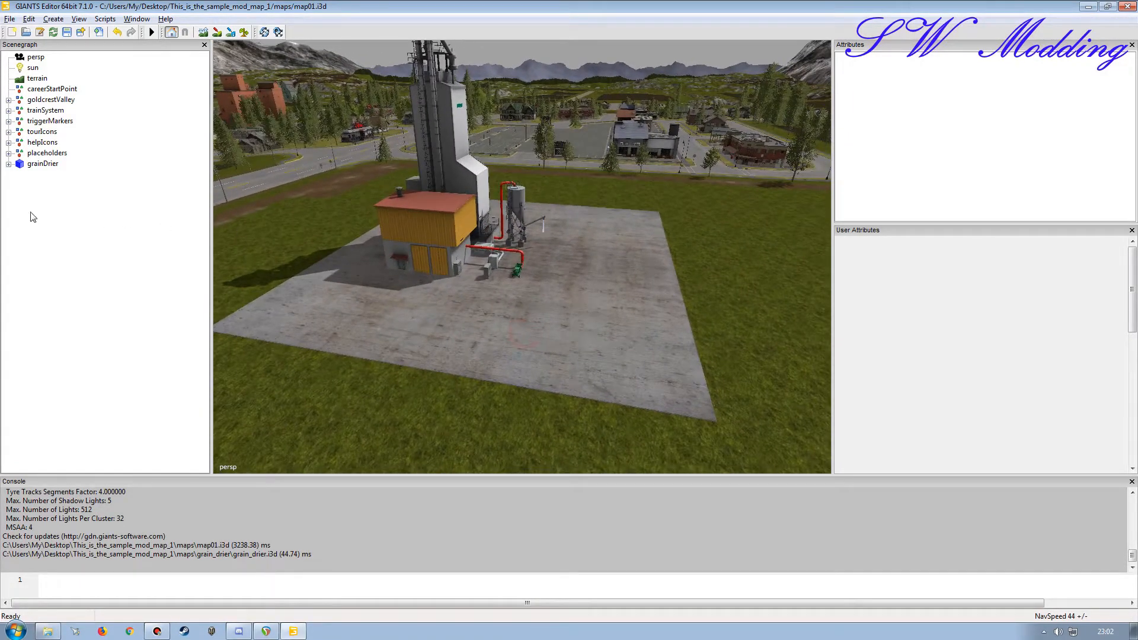
Step: Select the dust node in the PS group of grainDrier's WorkAnimation
click(9, 164)
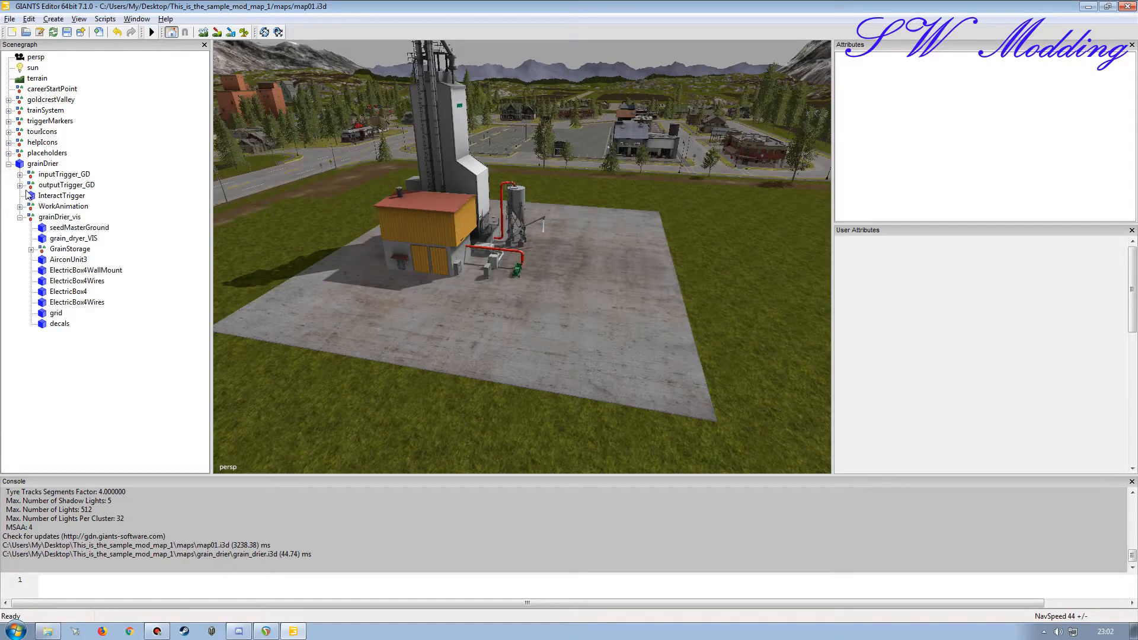
click(20, 206)
click(31, 216)
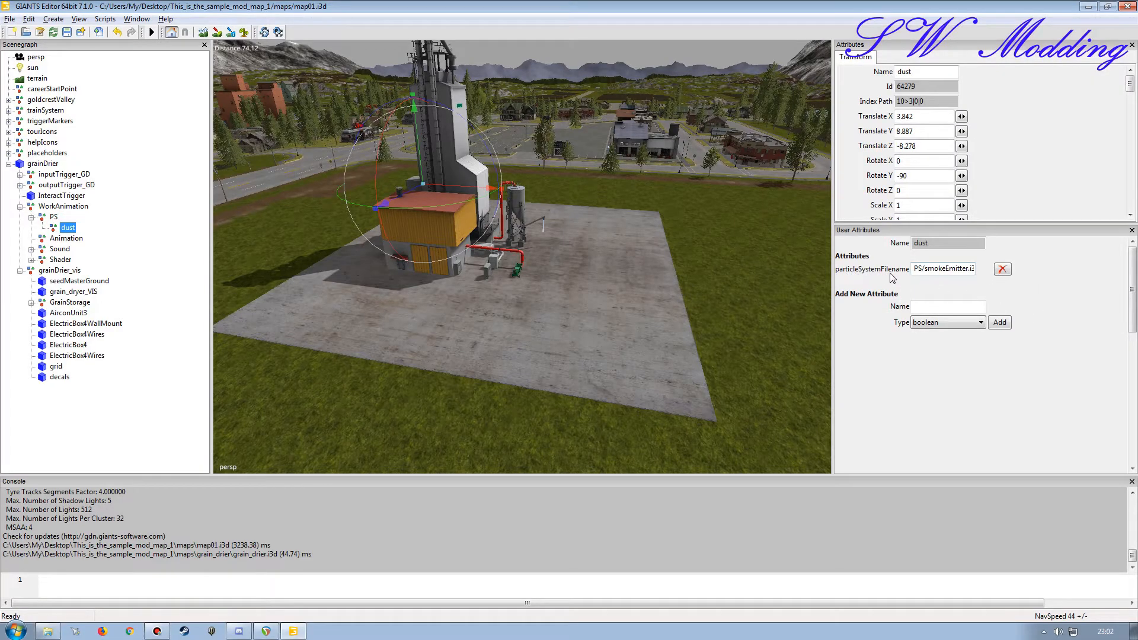
Step: Switch to Windows Explorer and open the maps/grain_drier/PS folder to check the path of smokeEmitter.i3d
click(48, 631)
double_click(397, 96)
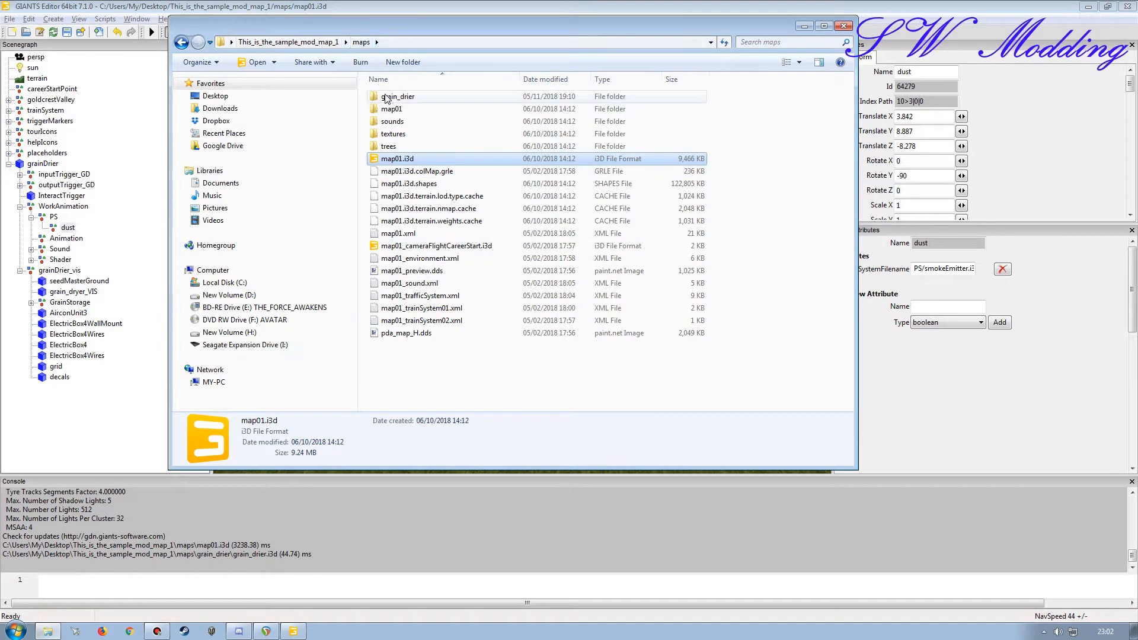
double_click(394, 110)
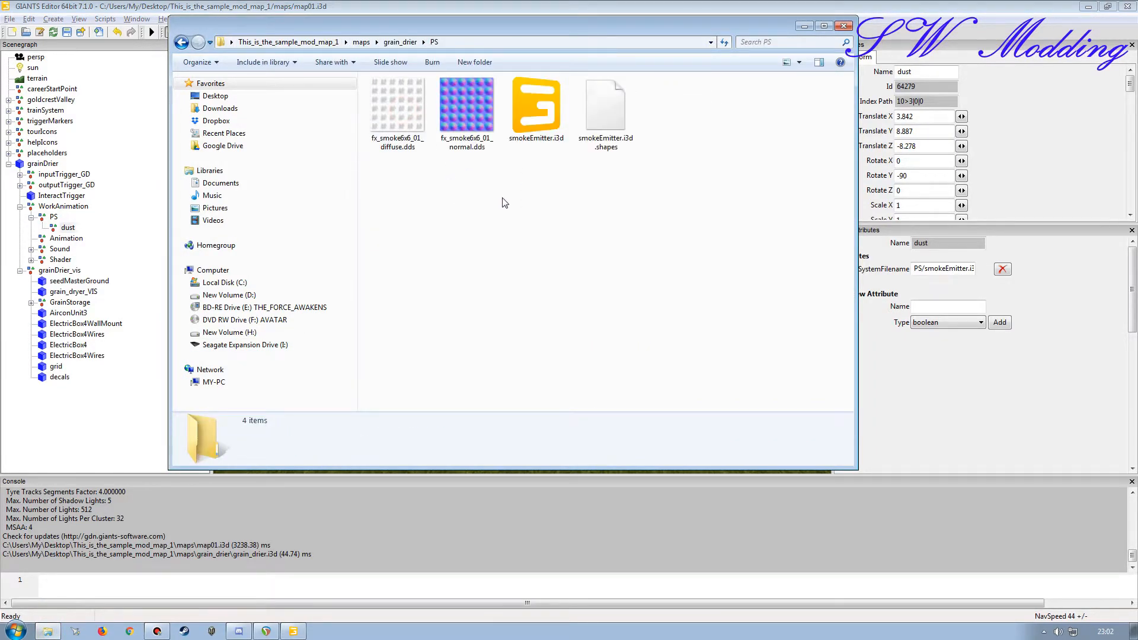
drag(595, 31, 594, 18)
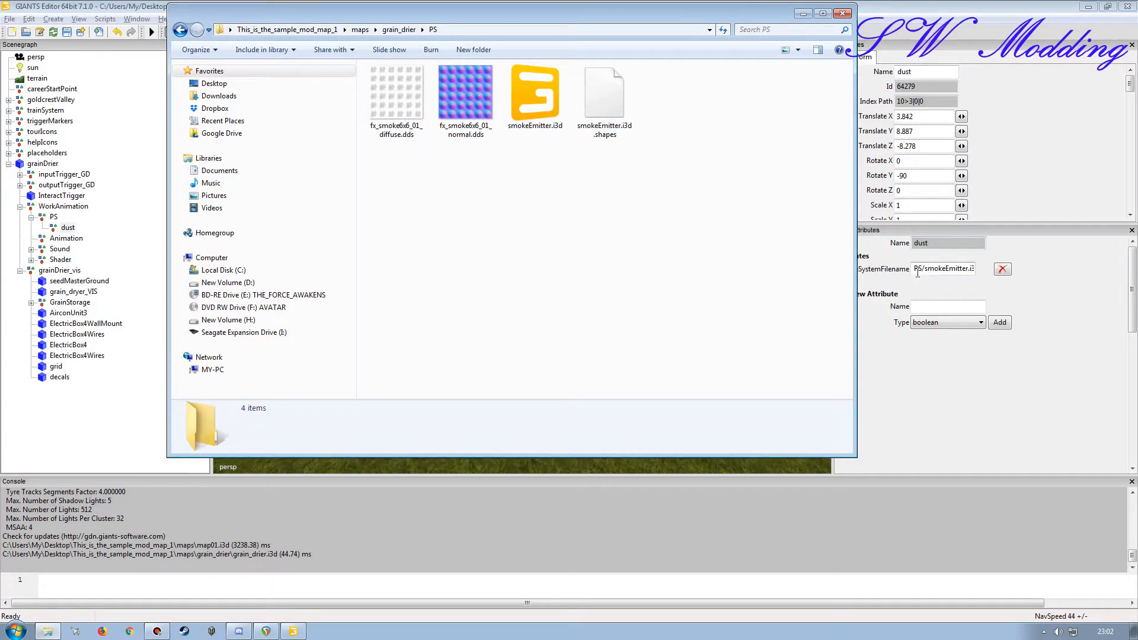
Step: Prefix the dust node's particleSystemFilename path with maps/grain_drier/, and check it against the folder path in Windows Explorer
click(914, 307)
text(maps/grain_drier/P)
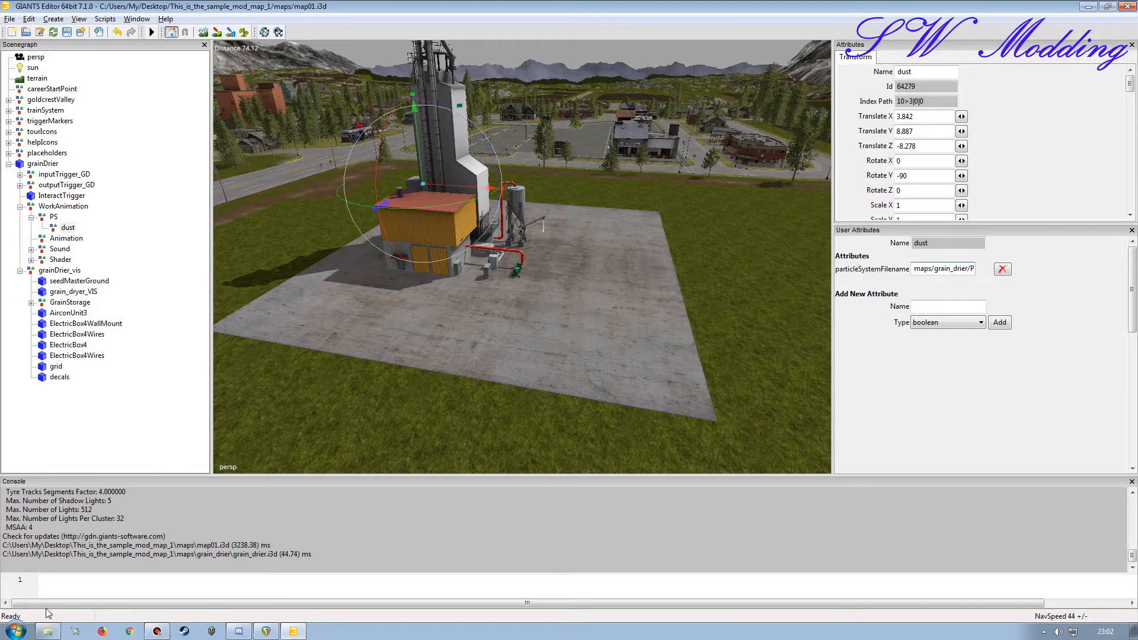
click(47, 630)
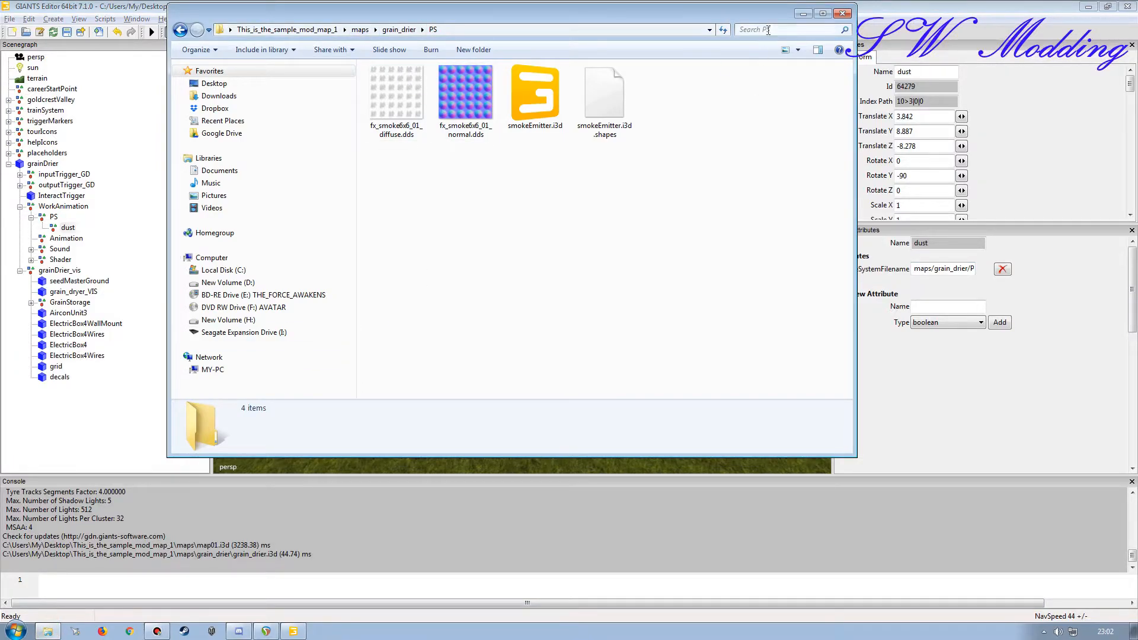
click(803, 13)
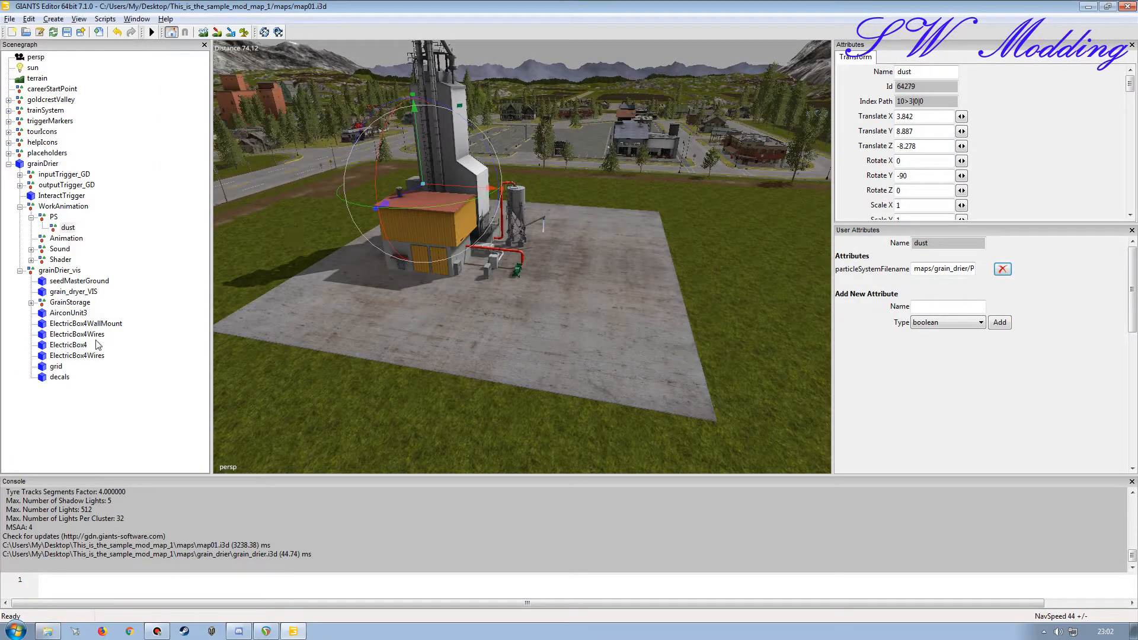
Step: Inspect the Shader group's first fan node under grainDrier's WorkAnimation, and collapse the WorkAnimation and grainDrier_vis groups
click(31, 259)
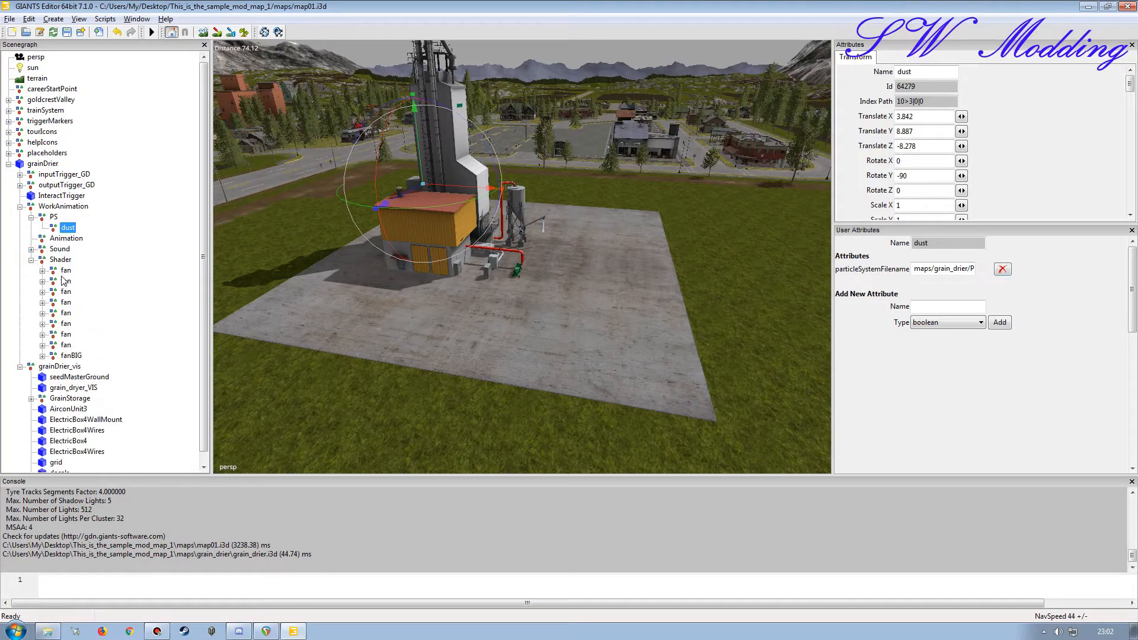
click(42, 270)
click(67, 277)
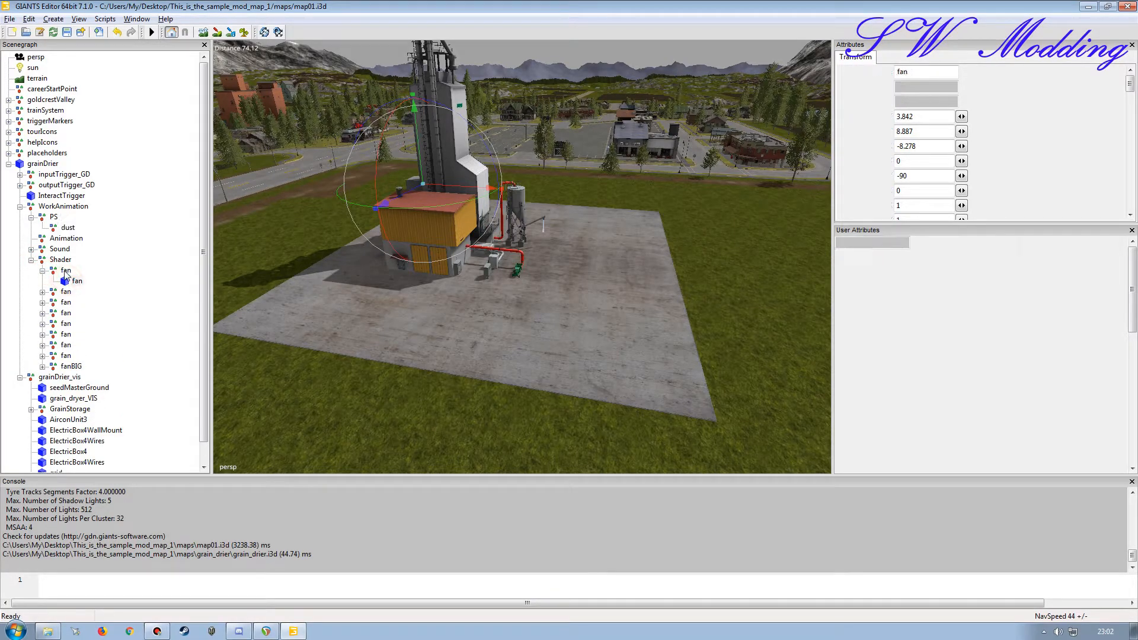
click(66, 271)
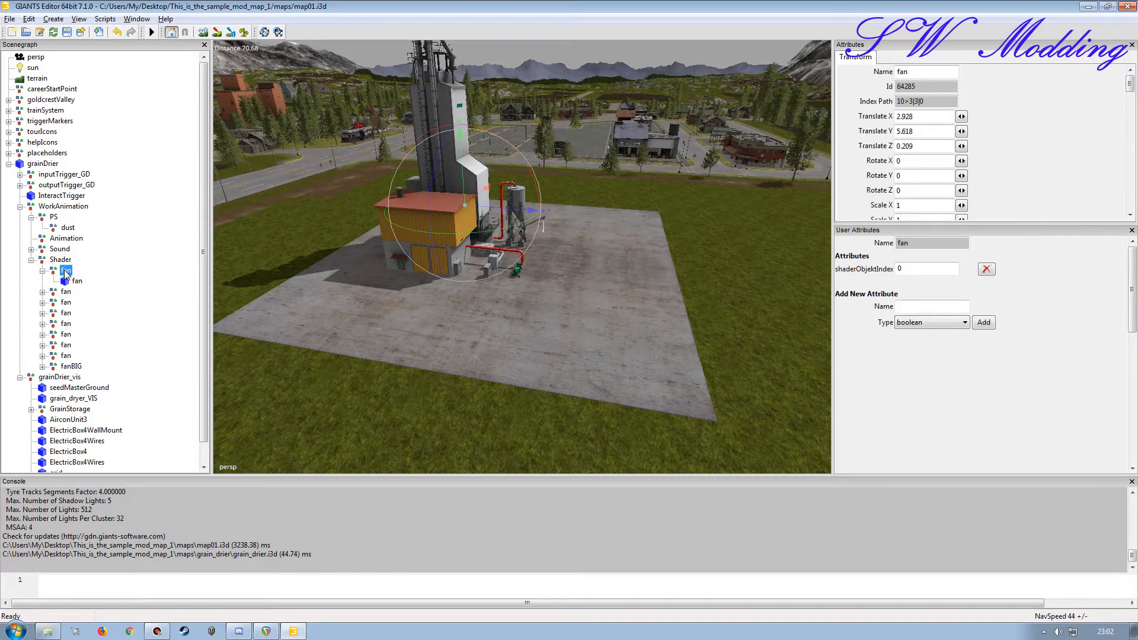
click(31, 261)
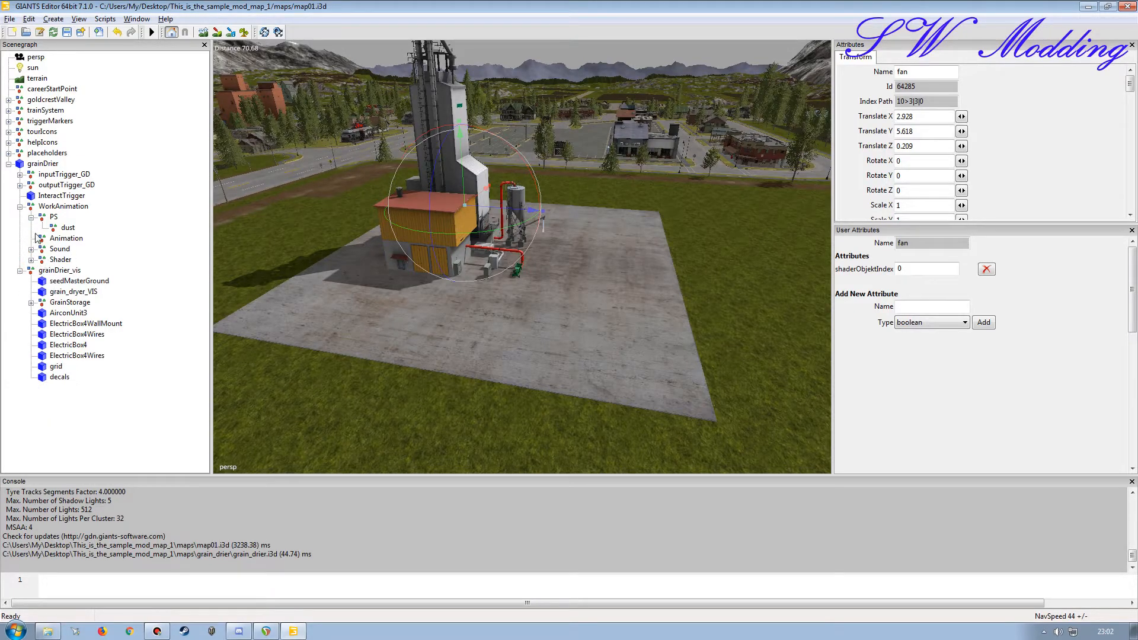
click(31, 217)
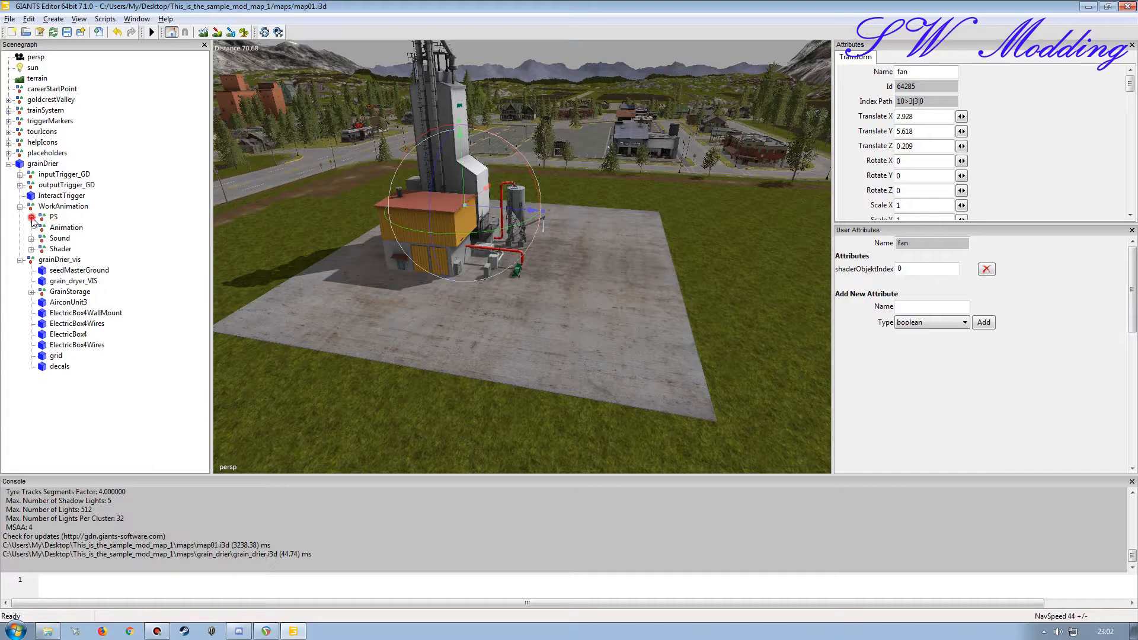
click(20, 259)
click(20, 206)
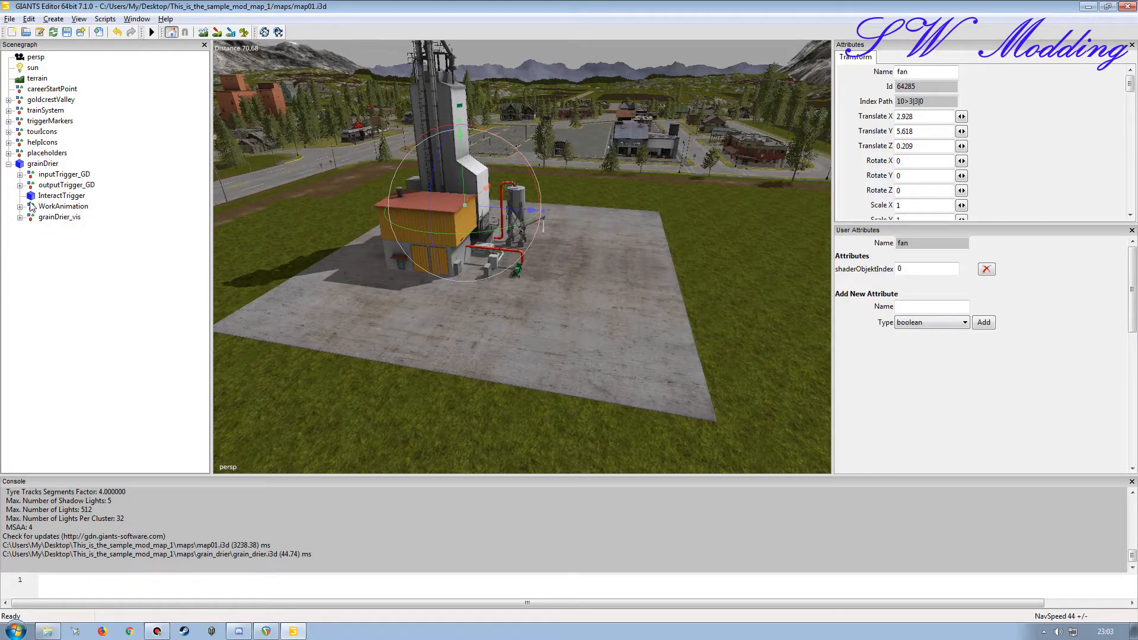
Step: Look through the Rohstoff1 and Produkt1 nodes inside grainDrier's inputTrigger_GD and outputTrigger_GD groups
click(19, 175)
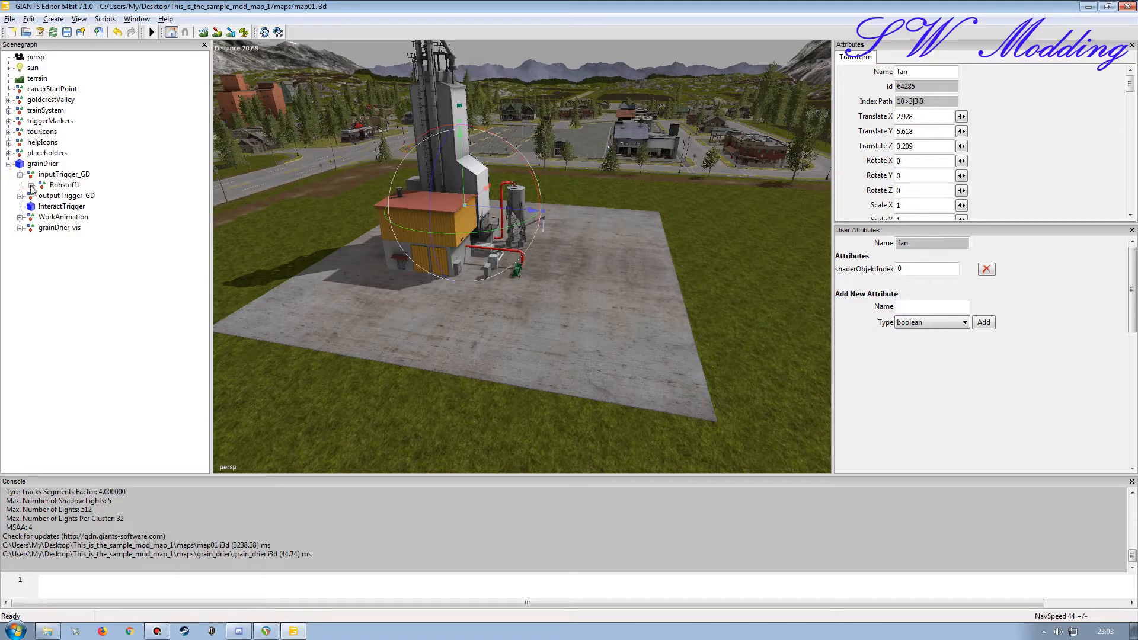
click(30, 184)
click(42, 195)
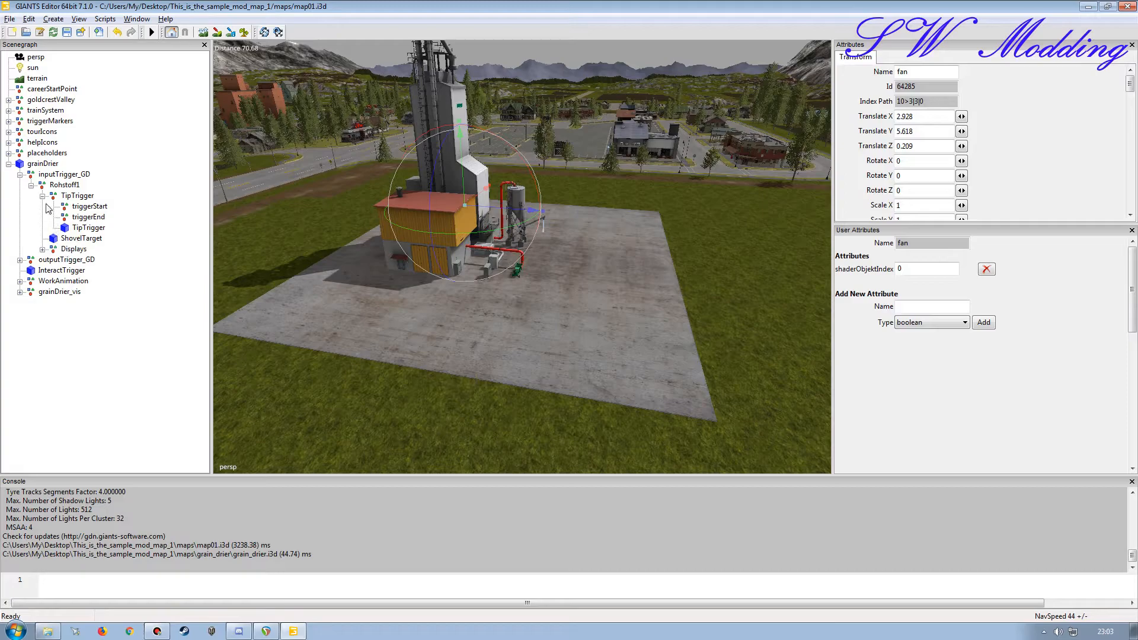
click(31, 185)
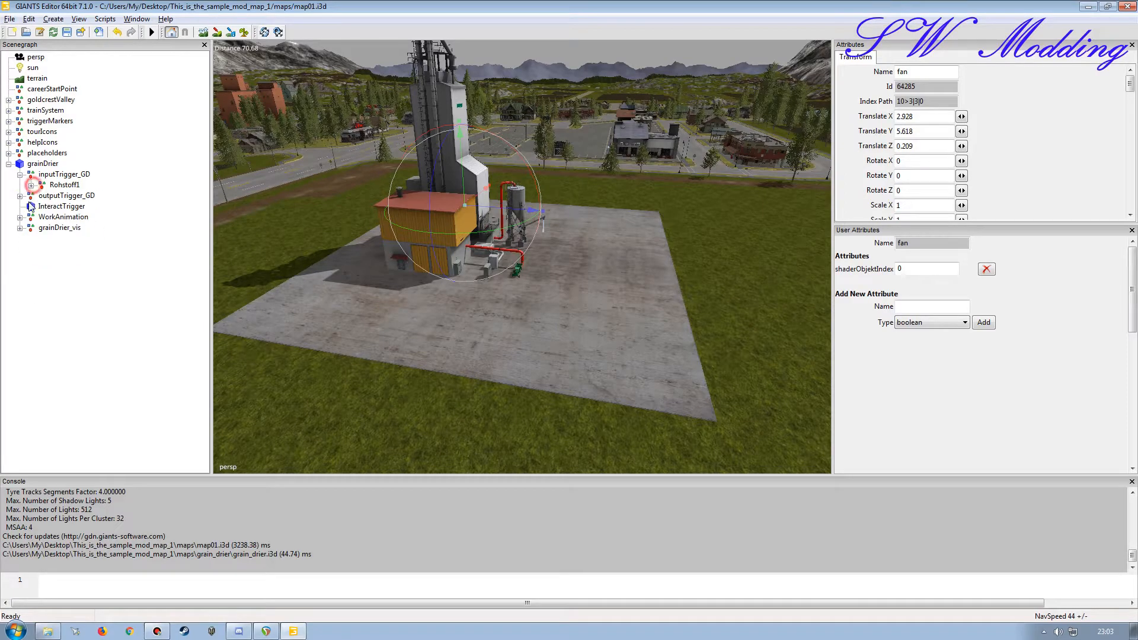
click(19, 196)
click(31, 207)
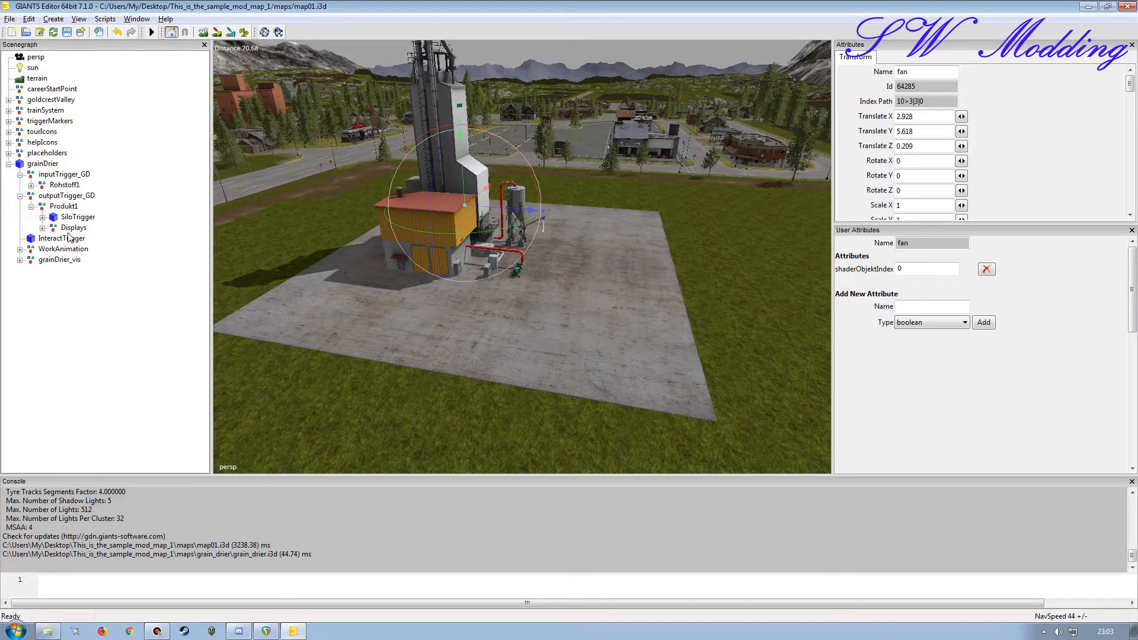
click(20, 196)
click(19, 175)
Step: Select the grainDrier node and examine the full text of its onCreate attribute
click(43, 163)
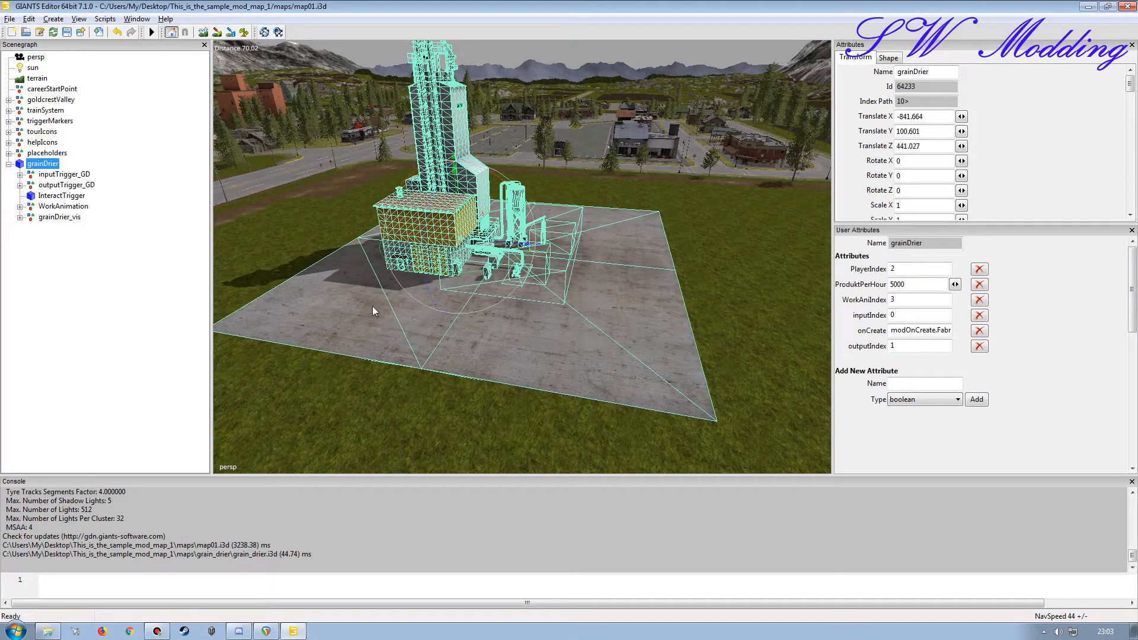
click(933, 330)
key(End)
text(t)
key(Home)
Step: Switch to Windows Explorer, open the maps/grain_drier/scripts folder and copy the name mCompanyFactory from the mCompanyFactory.lua file
click(47, 631)
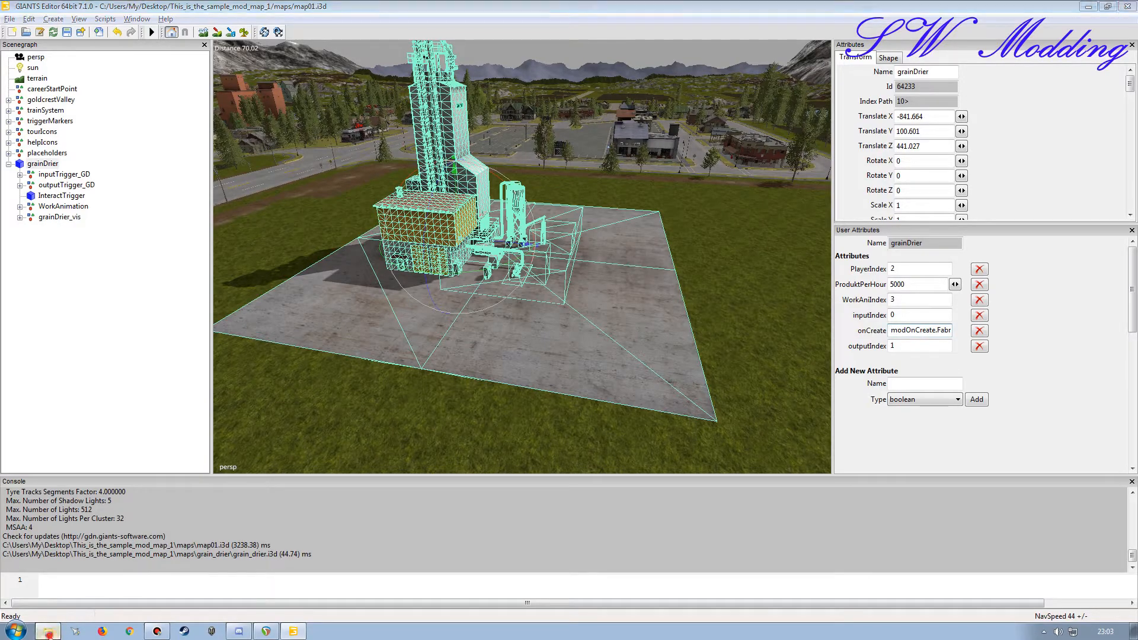
click(318, 31)
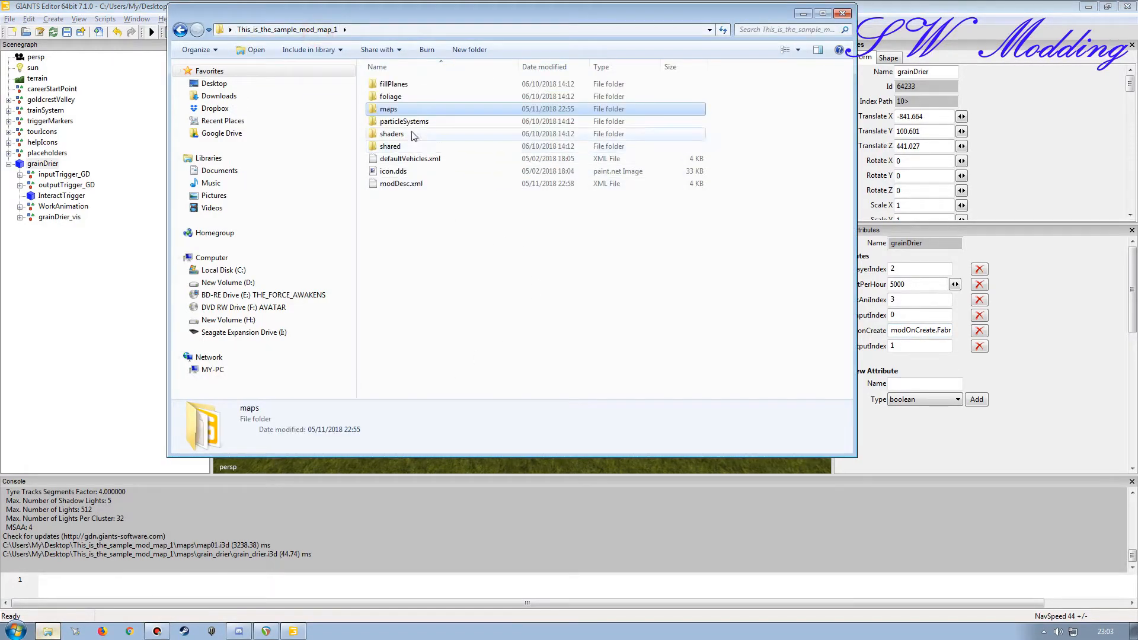
double_click(391, 109)
double_click(404, 87)
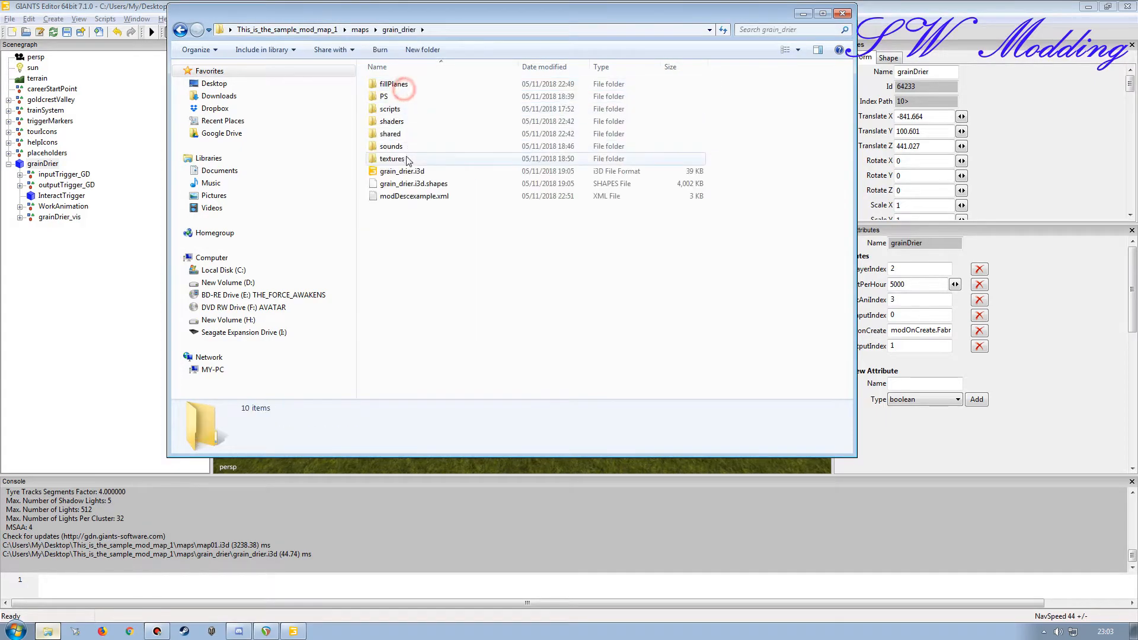
double_click(396, 110)
click(403, 86)
click(400, 84)
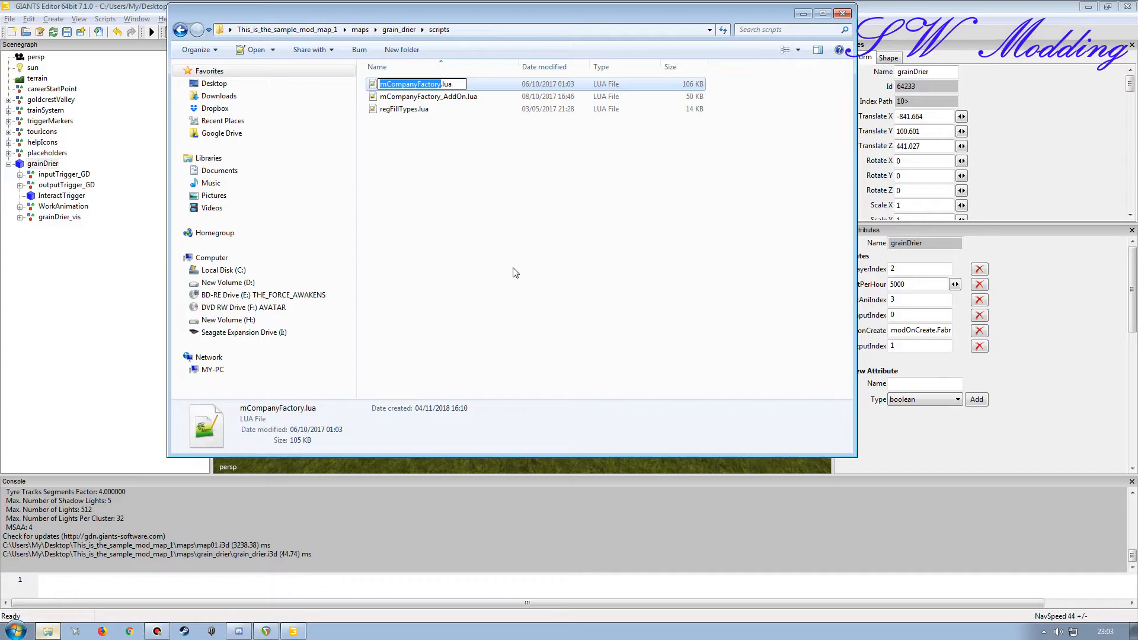
Step: Back in GIANTS Editor, replace the script name after modOnCreate. in grainDrier's onCreate attribute with mCompanyFactory
click(923, 332)
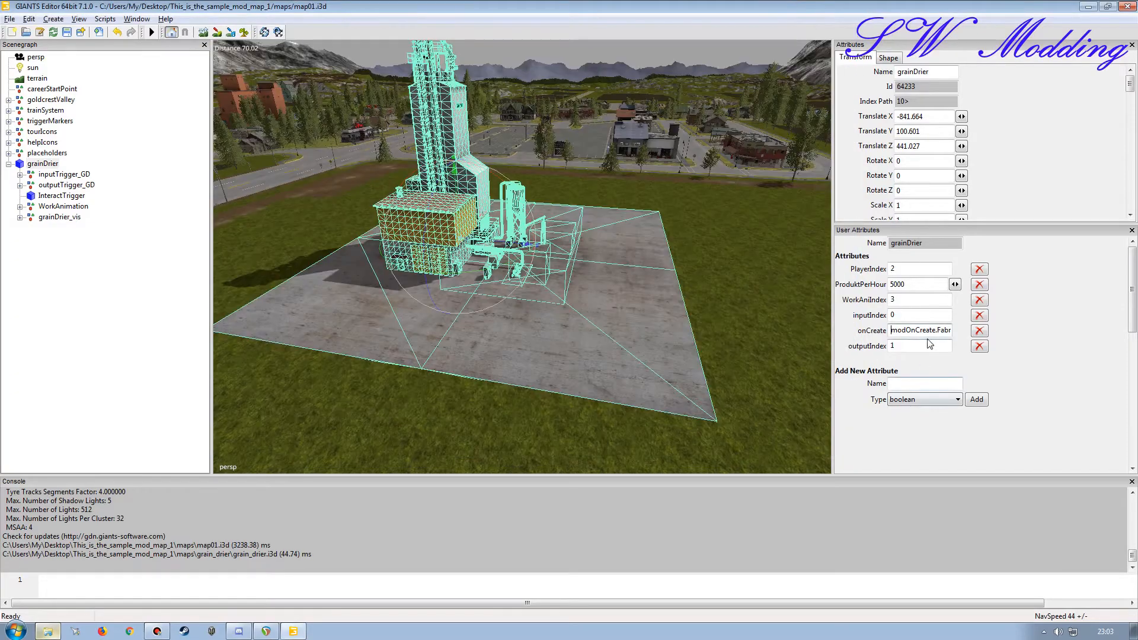
key(Delete)
key(Delete)
key(Delete)
key(Delete)
key(Delete)
key(Delete)
key(Delete)
key(Delete)
key(Delete)
key(Delete)
key(Delete)
key(Delete)
key(ctrl+v)
key(Tab)
Step: Check the edited onCreate value of grainDrier and save the map scene
click(918, 330)
key(Home)
key(Right)
key(Right)
key(Right)
key(Right)
key(Right)
key(Right)
key(Right)
key(Right)
key(Right)
key(Right)
key(Right)
key(Right)
key(Right)
key(Right)
key(Right)
key(Right)
key(Right)
key(Right)
key(Home)
key(Tab)
click(67, 33)
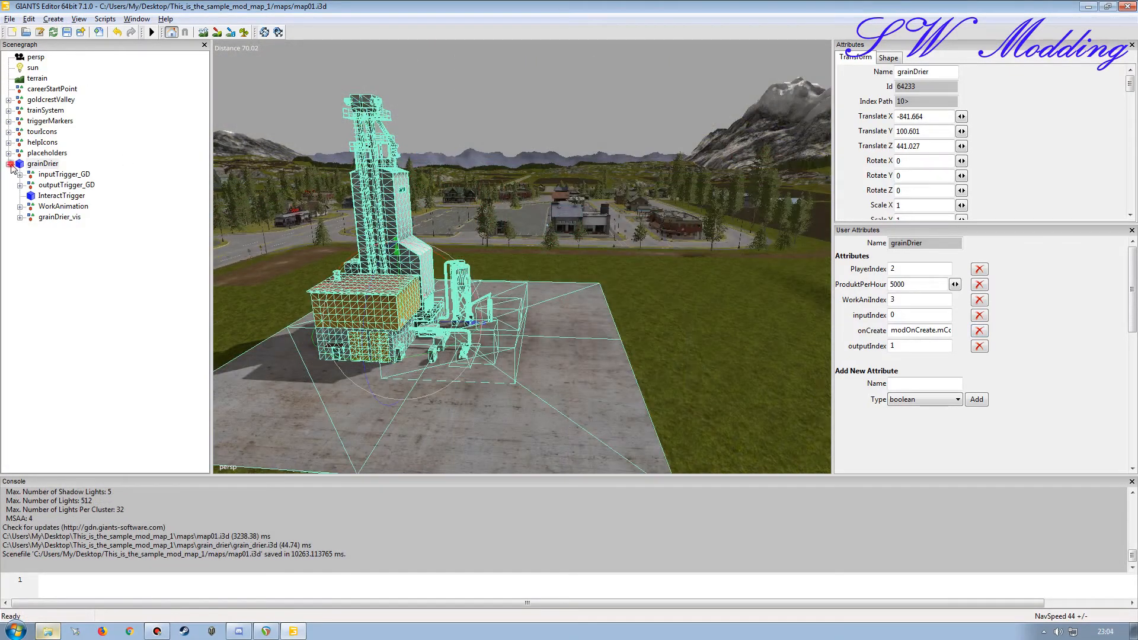
Step: Collapse the grainDrier node, find the bakery in the town and select its unloading station
click(9, 164)
alt+drag(532, 336, 493, 295)
scroll(532, 326, up, 5)
click(98, 276)
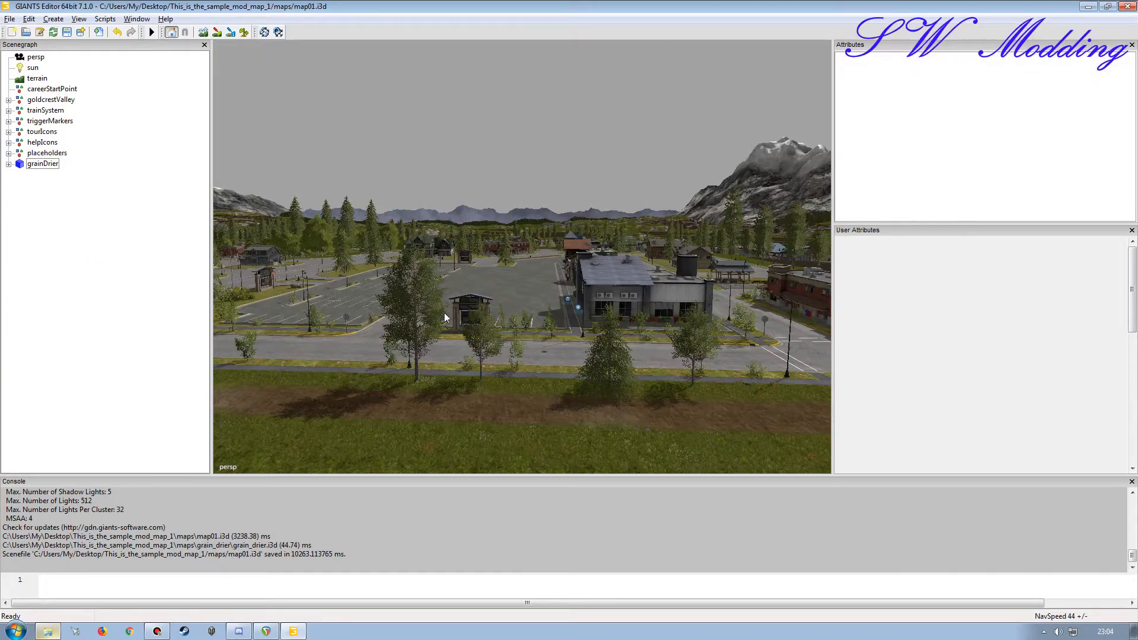
alt+right_drag(480, 335, 574, 137)
alt+right_drag(535, 269, 645, 131)
alt+drag(589, 257, 453, 345)
alt+right_drag(481, 356, 516, 237)
alt+drag(549, 265, 599, 252)
alt+right_drag(570, 297, 566, 240)
alt+drag(541, 242, 453, 267)
alt+right_drag(455, 246, 514, 94)
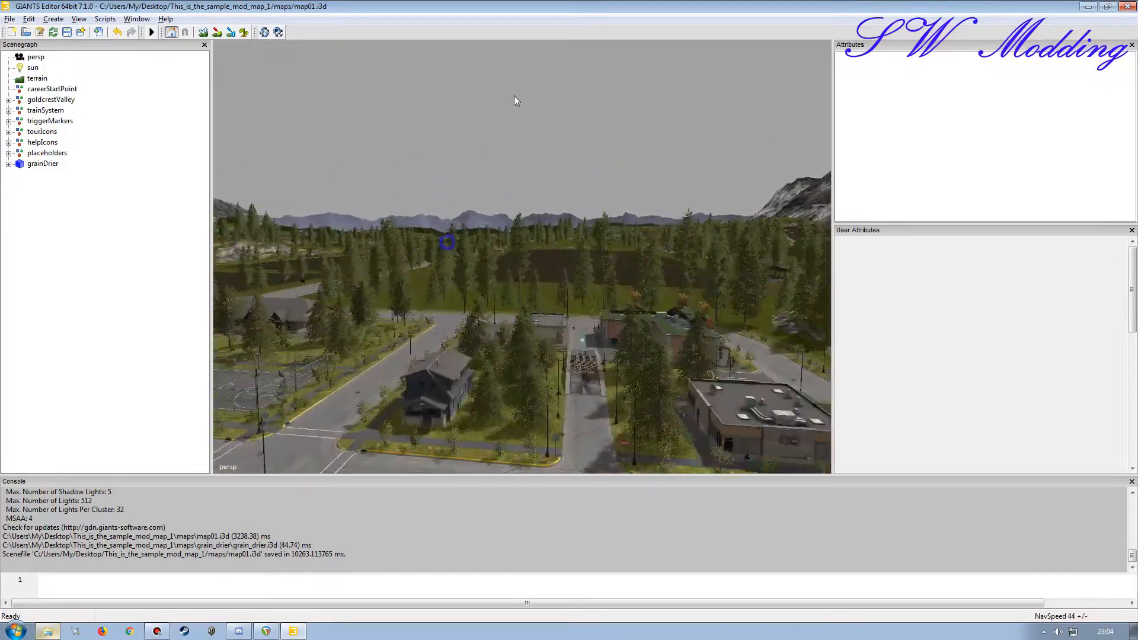
alt+drag(488, 216, 500, 240)
alt+right_drag(478, 257, 478, 237)
alt+drag(477, 237, 549, 274)
alt+right_drag(574, 267, 560, 239)
alt+drag(526, 276, 564, 275)
click(564, 275)
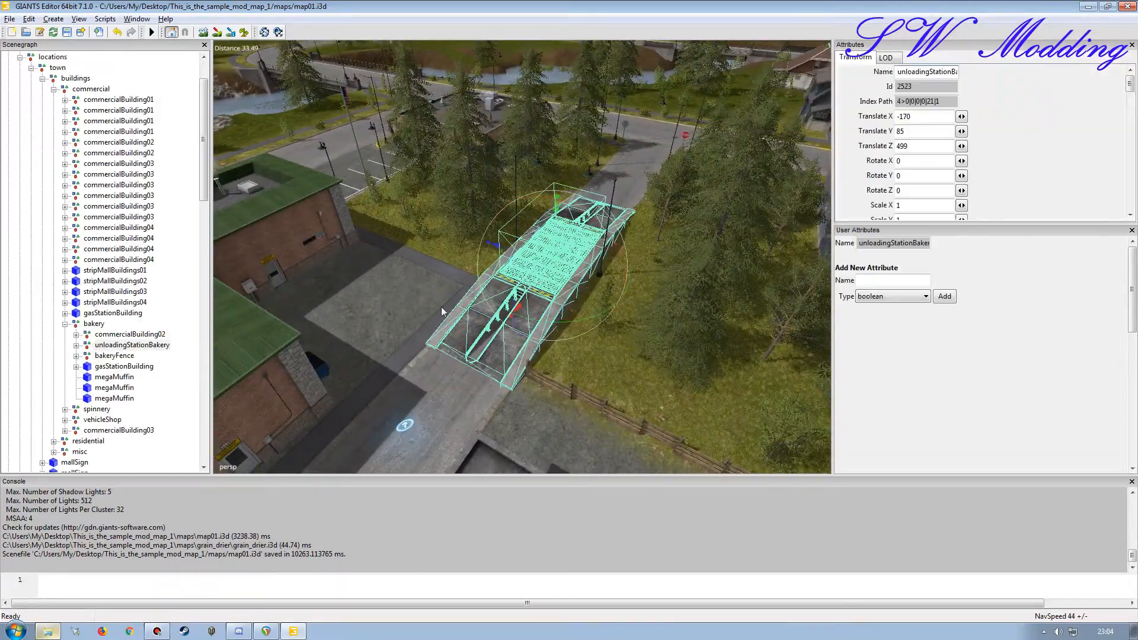
Step: Set the xmlFile attribute of the bakery unloading station's triggerPos node to maps/map01.xml and save the scene
click(76, 345)
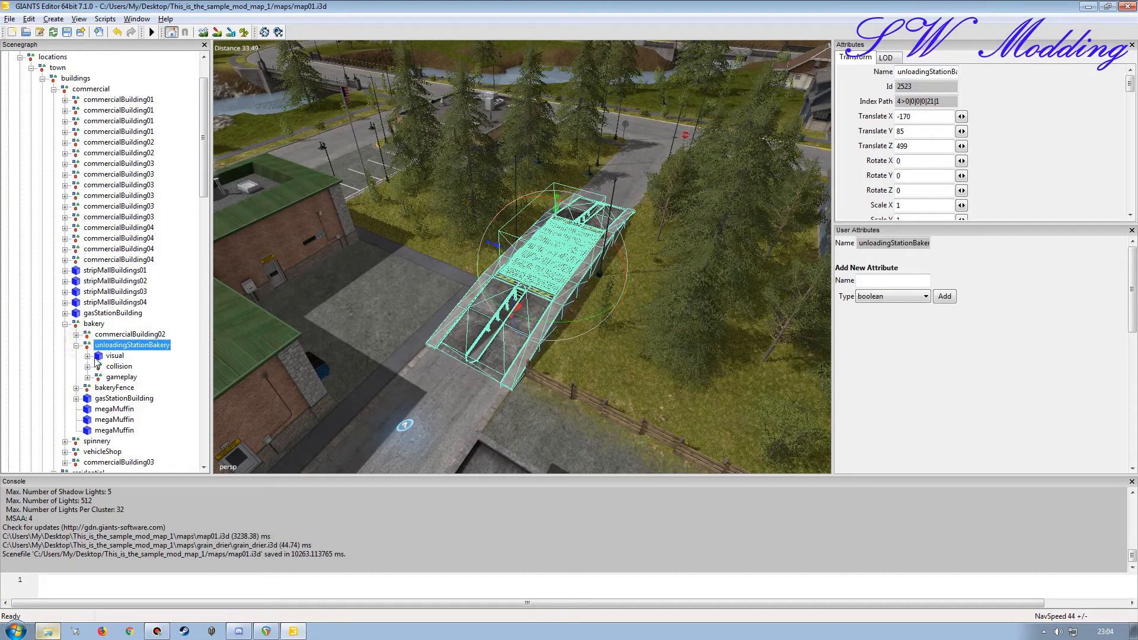
click(87, 376)
click(98, 388)
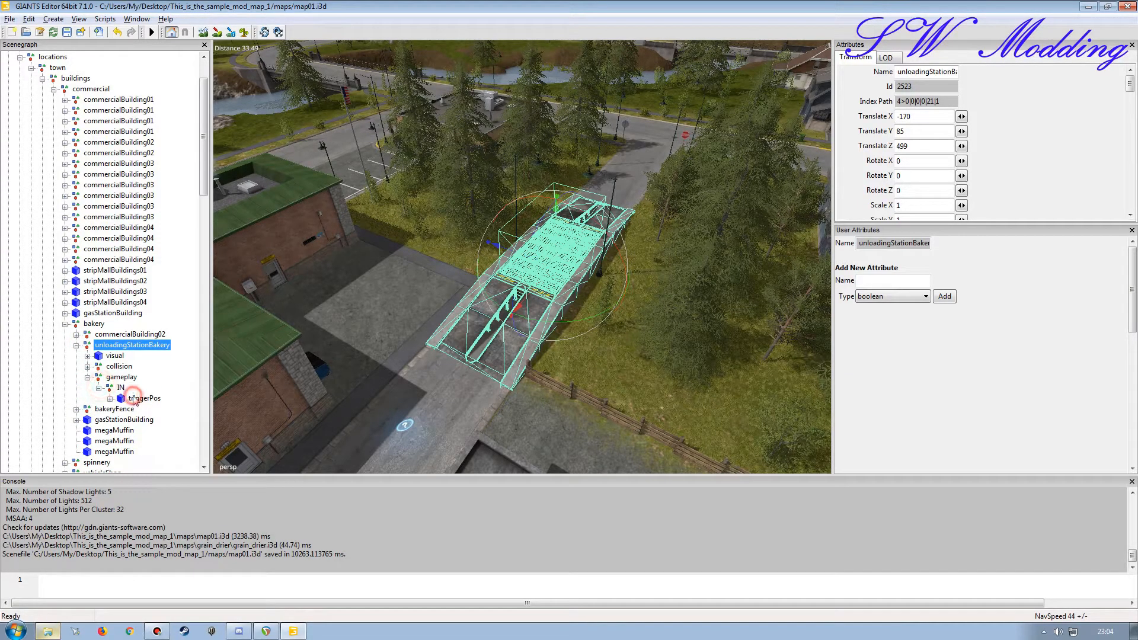
click(144, 398)
click(919, 331)
key(BackSpace)
key(BackSpace)
key(BackSpace)
key(BackSpace)
key(BackSpace)
key(BackSpace)
key(Tab)
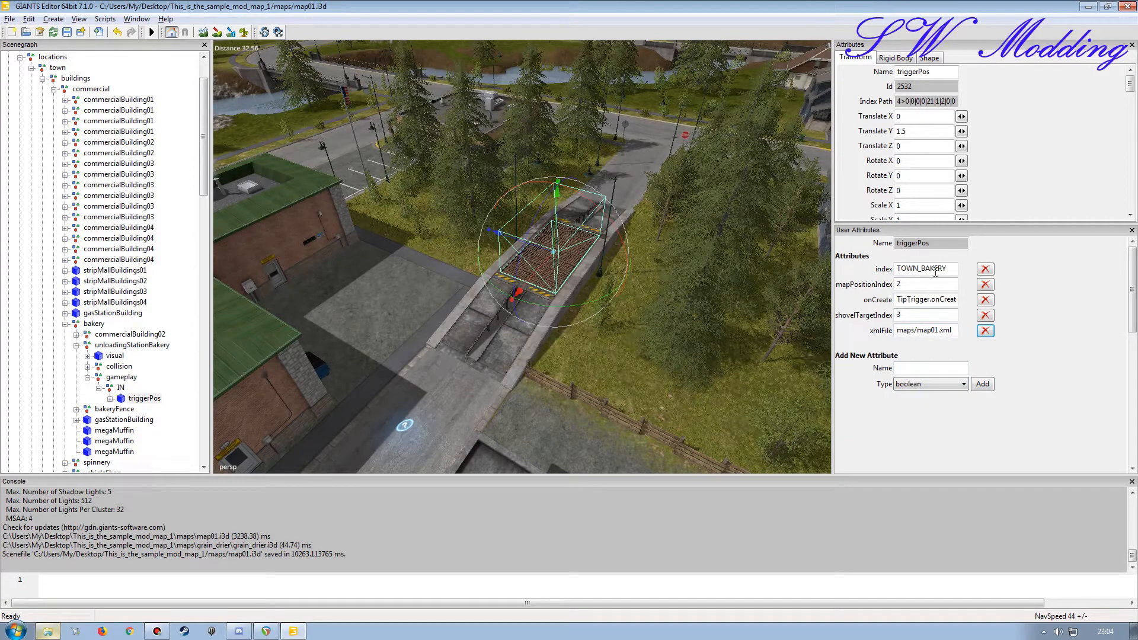
click(67, 32)
Step: Switch to Windows Explorer and open map01.xml from the maps folder in Notepad++
click(48, 630)
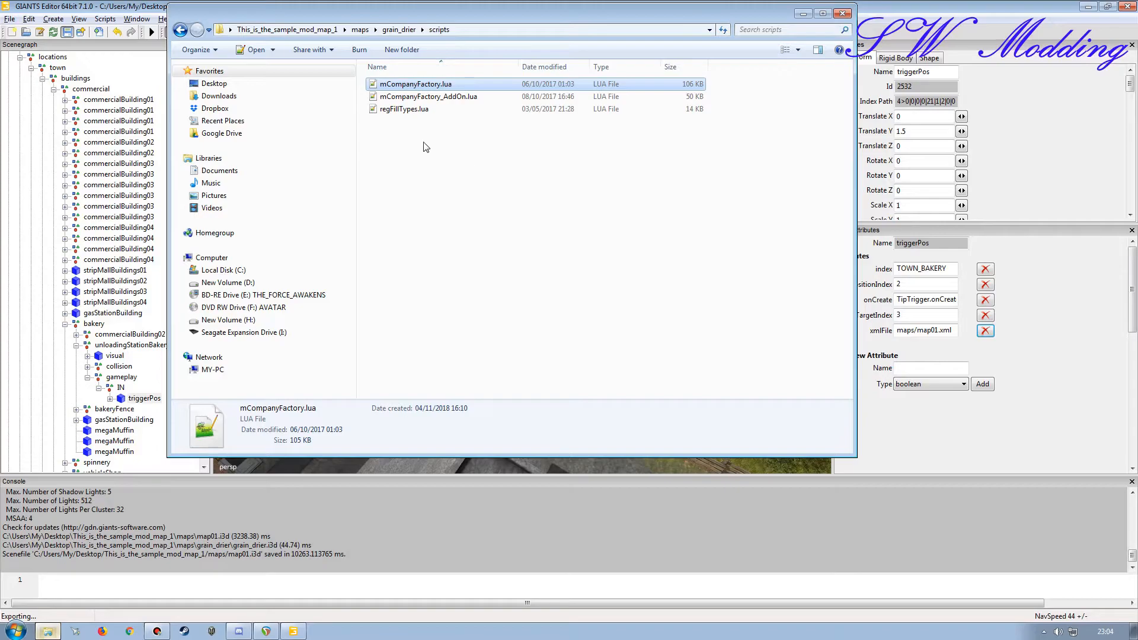
click(360, 30)
click(397, 232)
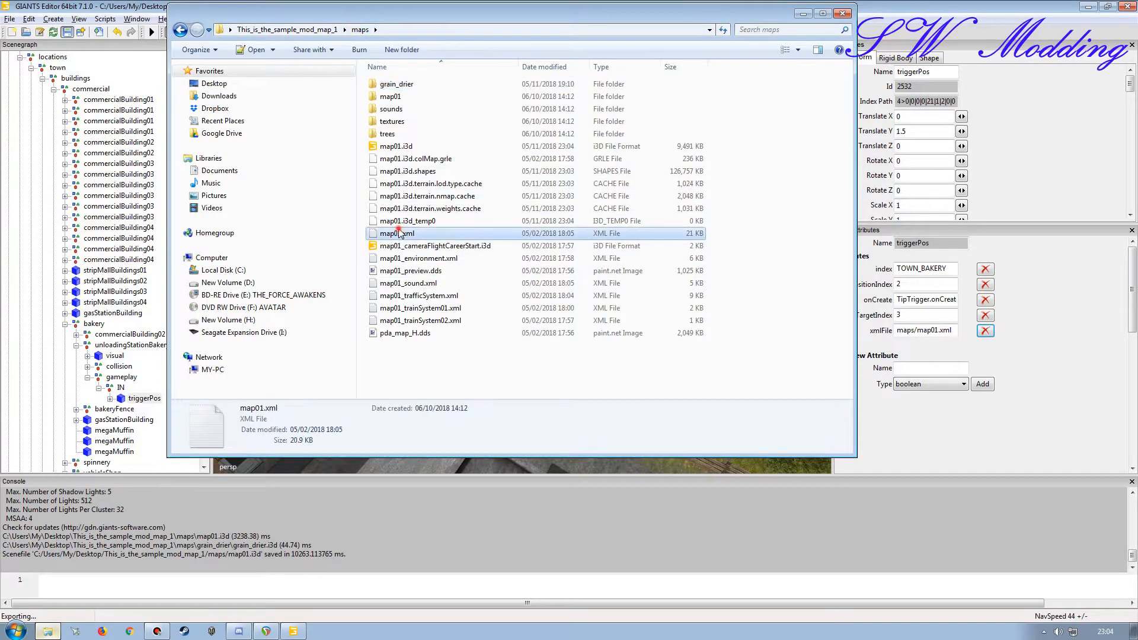
double_click(399, 232)
Step: Duplicate the sugarBeet fillType line at the end of the TOWN_BAKERY tipTrigger
scroll(328, 424, down, 5)
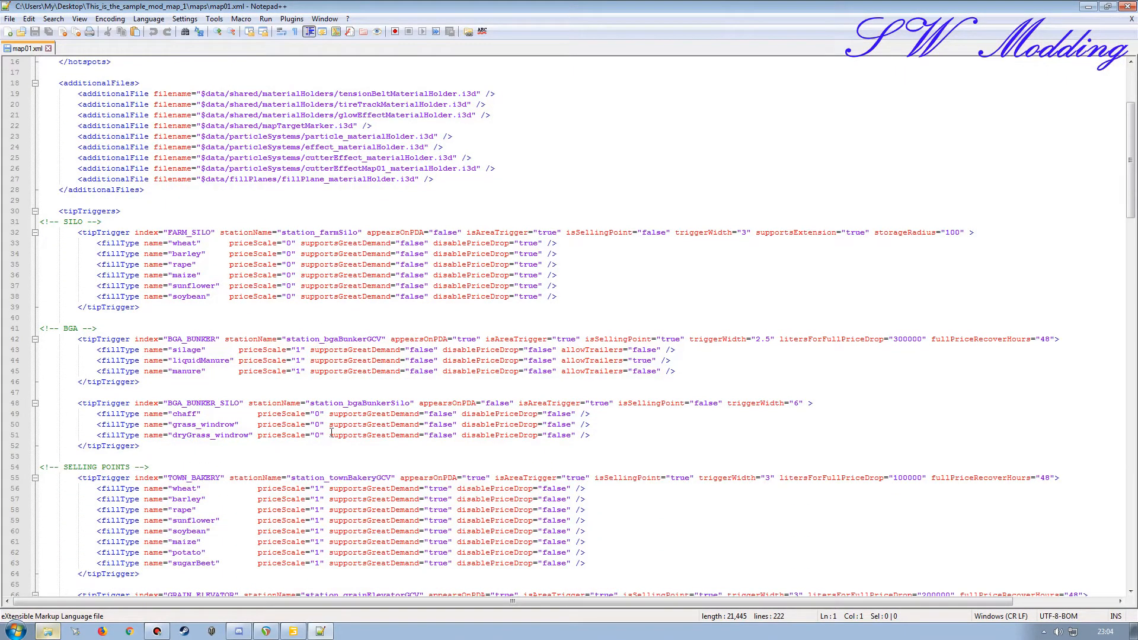
scroll(179, 343, down, 4)
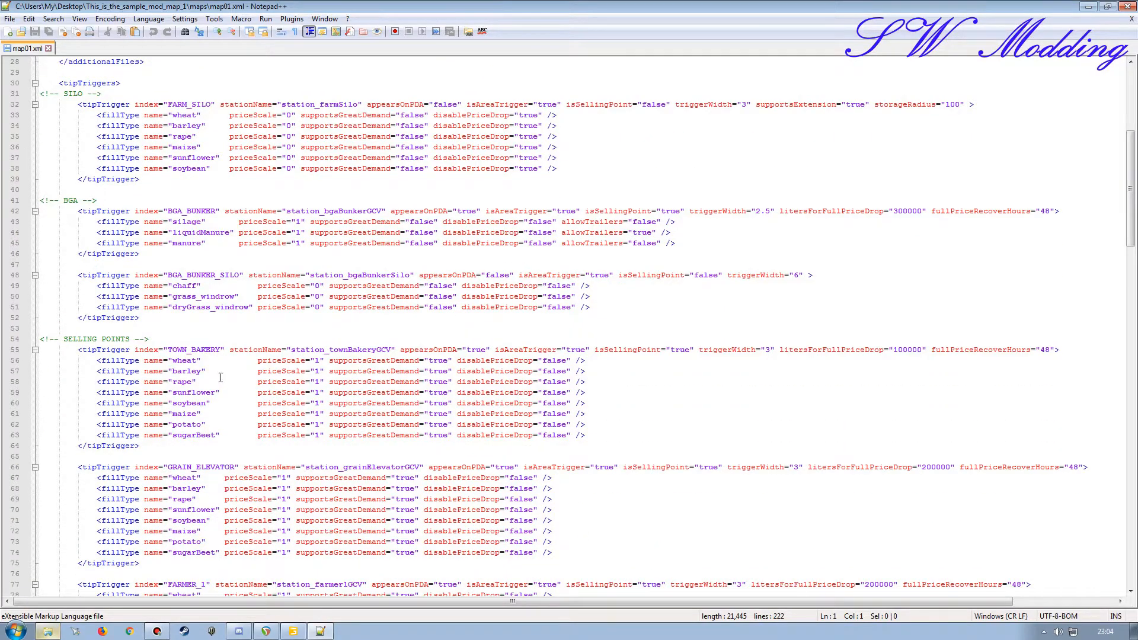
click(592, 435)
key(Return)
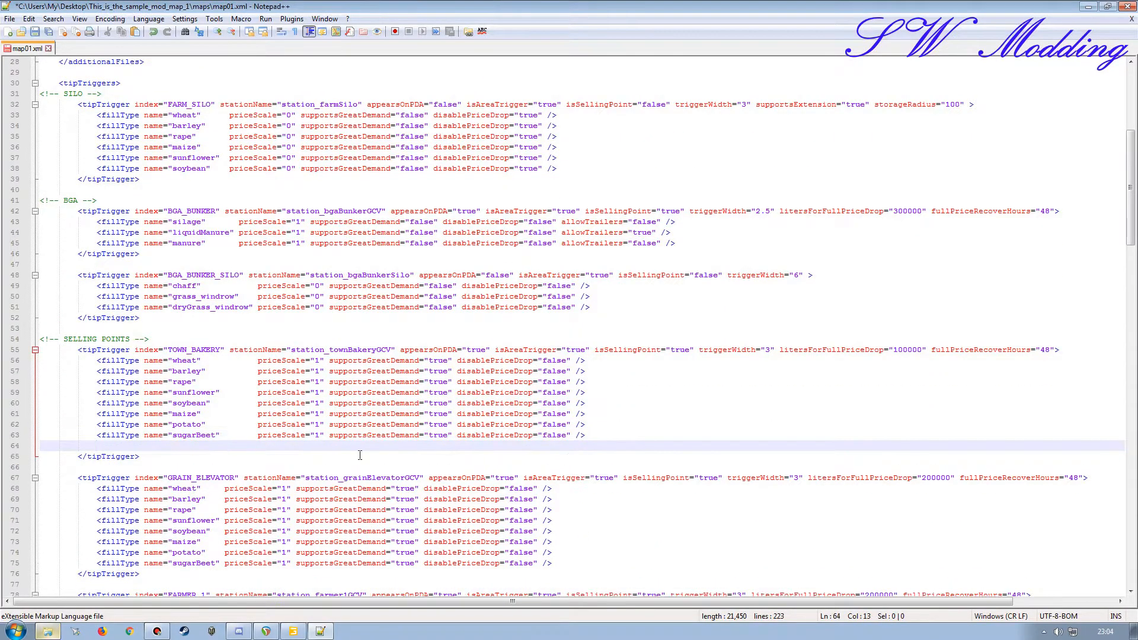
click(12, 435)
key(ctrl+c)
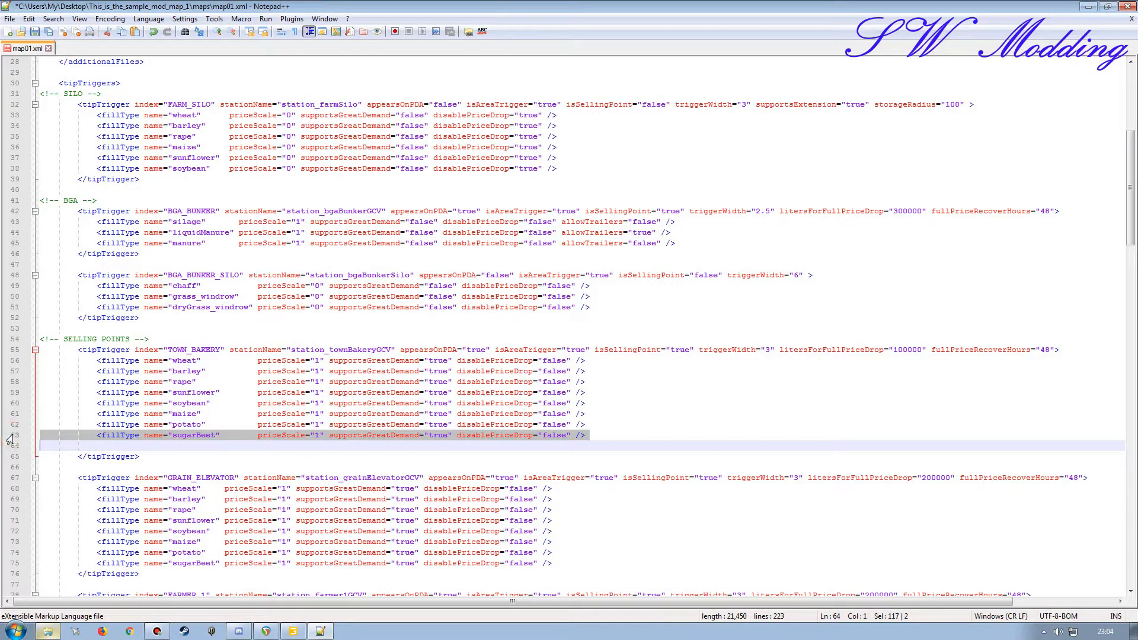
click(12, 447)
key(ctrl+v)
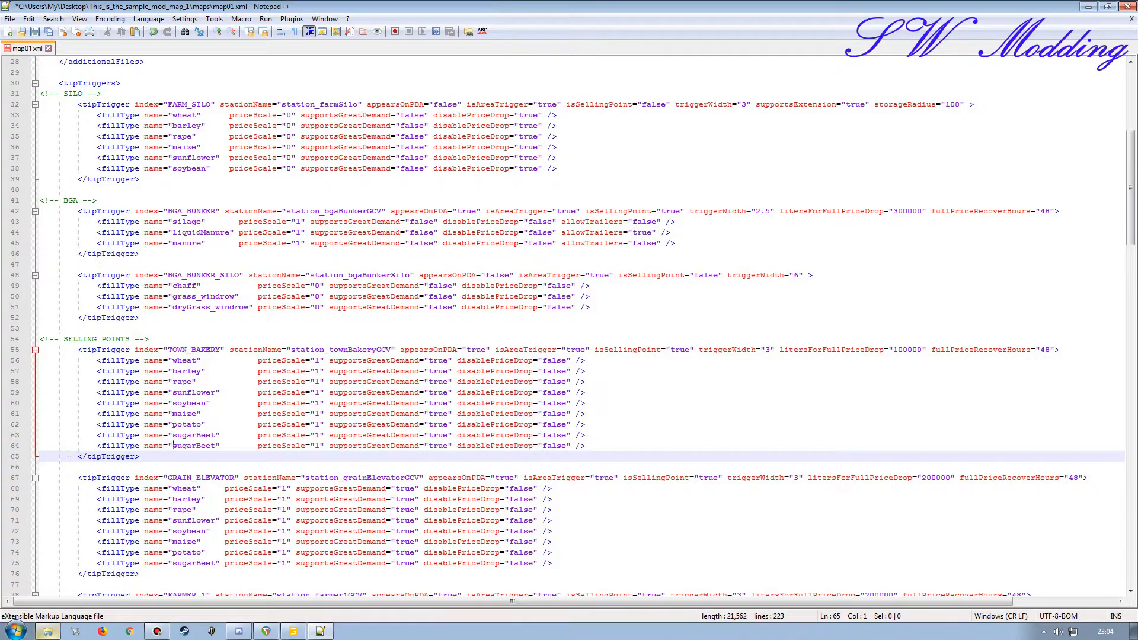
Step: In GIANTS Editor, copy the fillType value of the Produkt1 node under the grainDrier's outputTrigger_GD
click(48, 631)
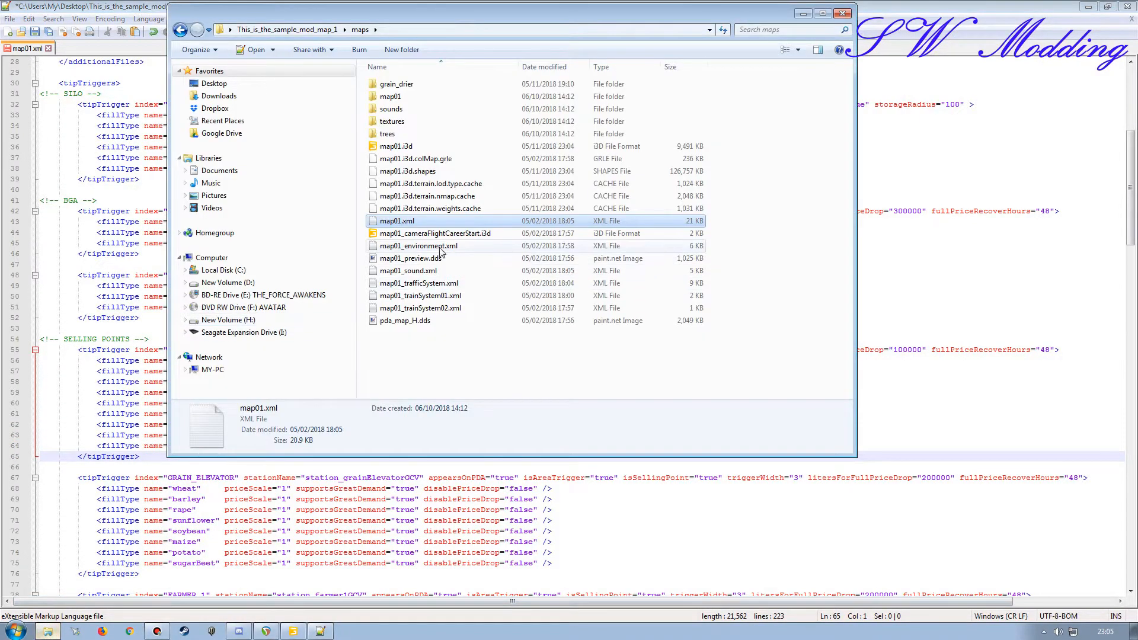
click(803, 13)
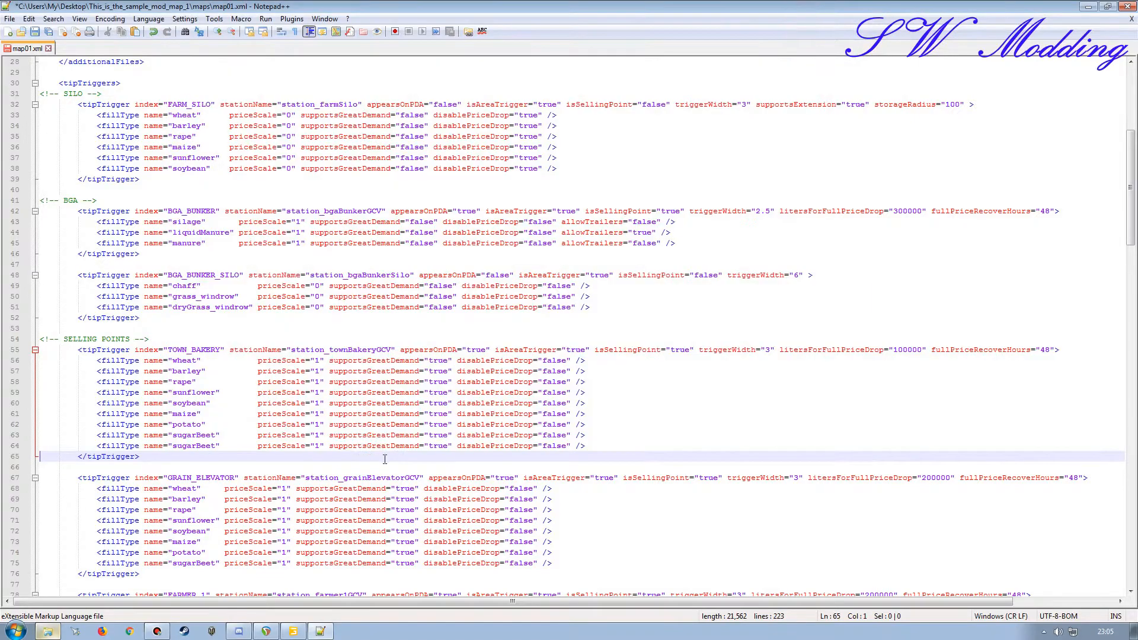
click(294, 631)
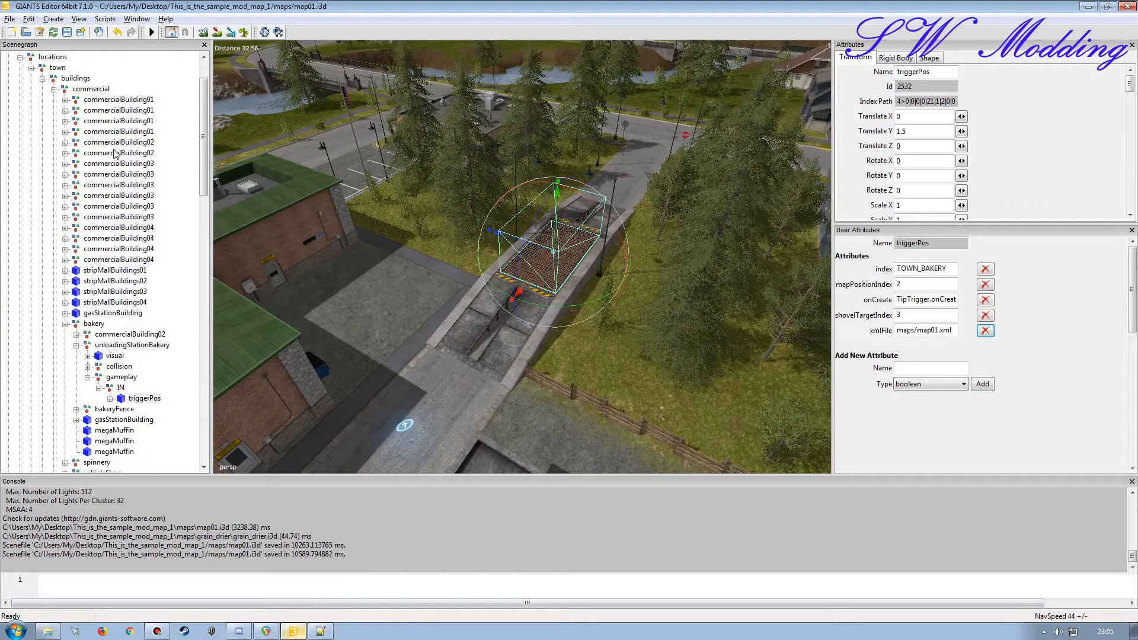
scroll(199, 184, up, 2)
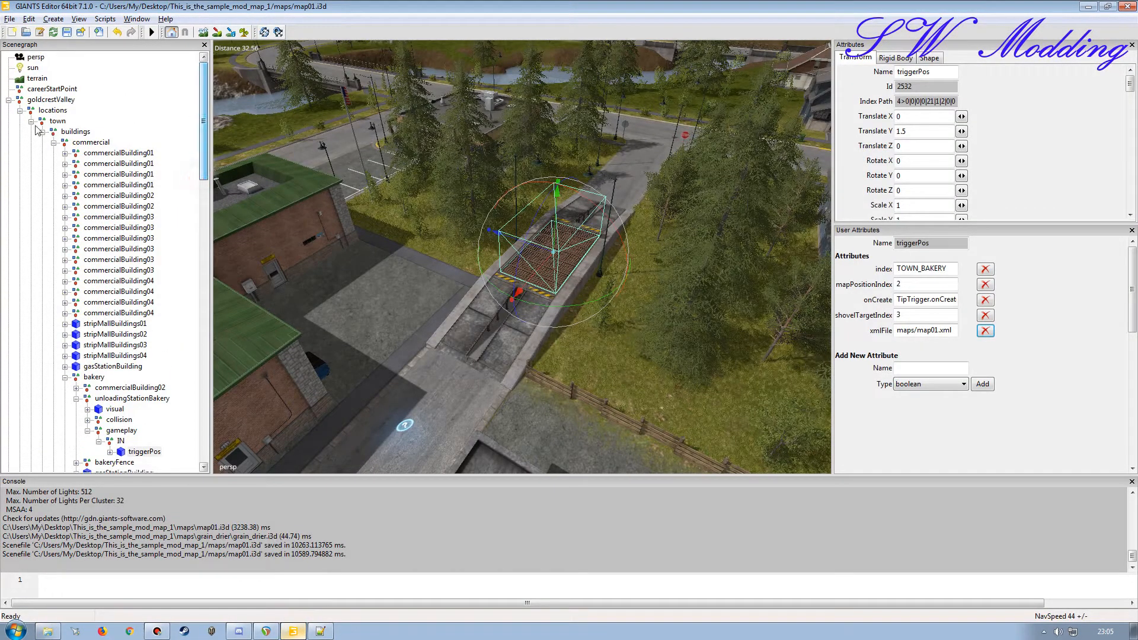
click(9, 99)
click(9, 165)
click(19, 174)
click(19, 195)
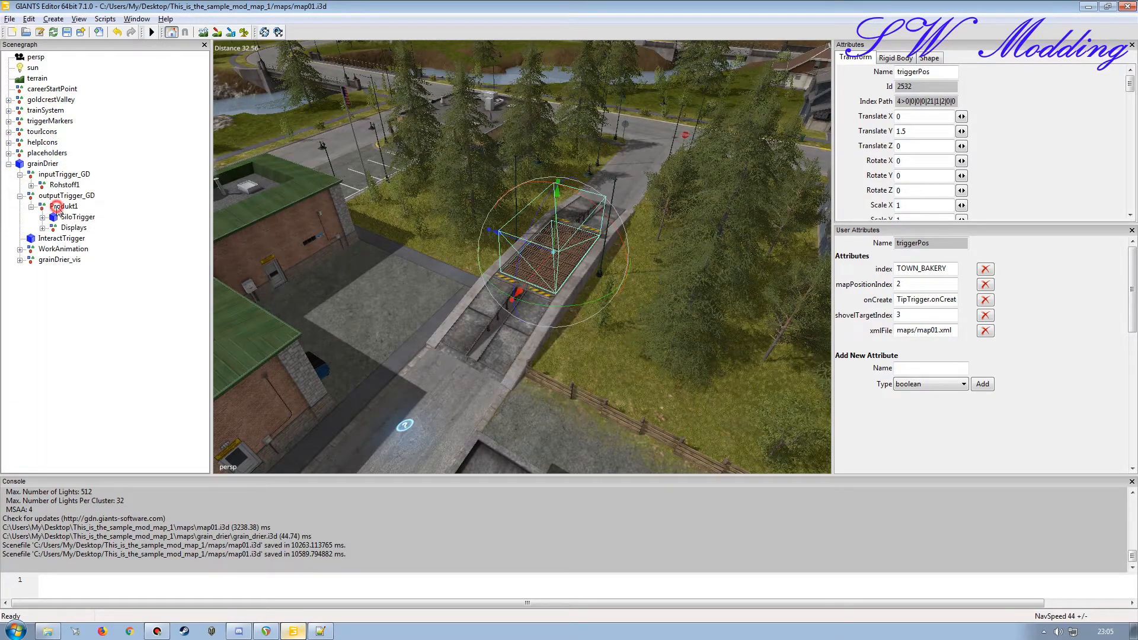
click(61, 206)
click(906, 300)
double_click(906, 299)
key(ctrl+c)
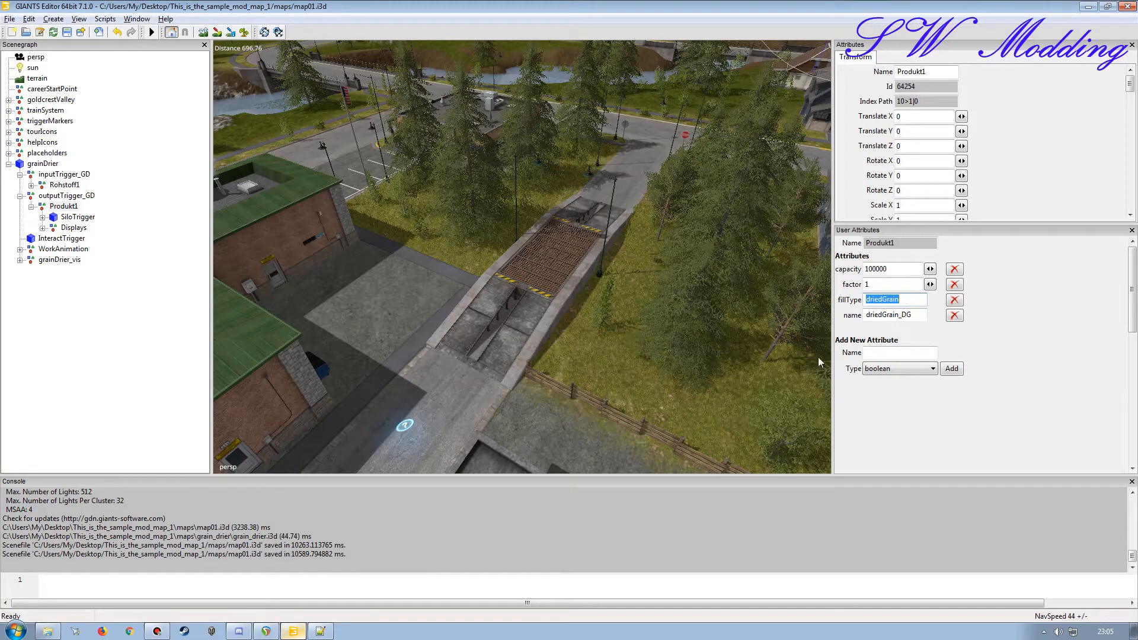
Step: Back in Notepad++, replace sugarBeet with driedGrain in the duplicated TOWN_BAKERY fillType line and save map01.xml
click(320, 631)
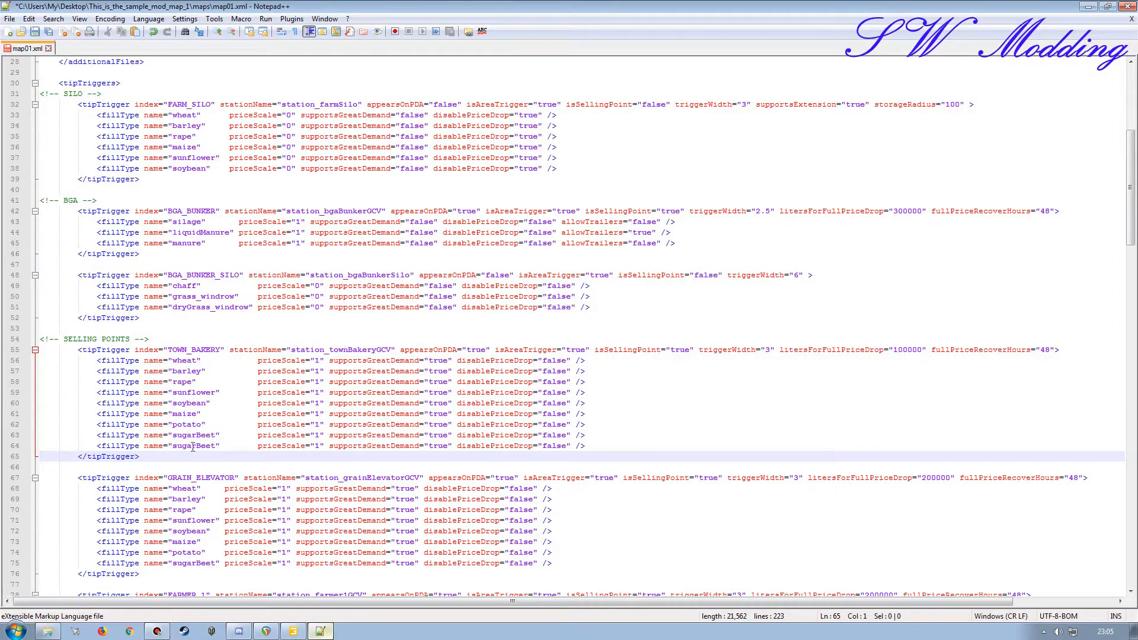
double_click(193, 446)
key(ctrl+v)
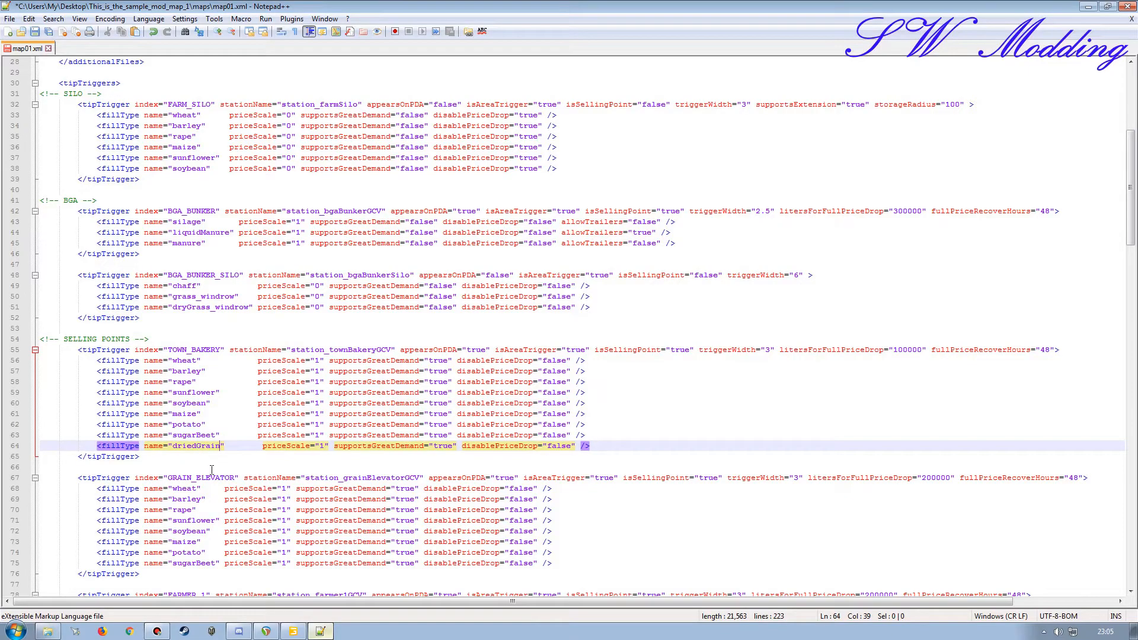
click(35, 30)
Step: Close map01.xml and Notepad++, and collapse the outputTrigger_GD and grainDrier nodes in the scenegraph
click(1131, 19)
click(1128, 6)
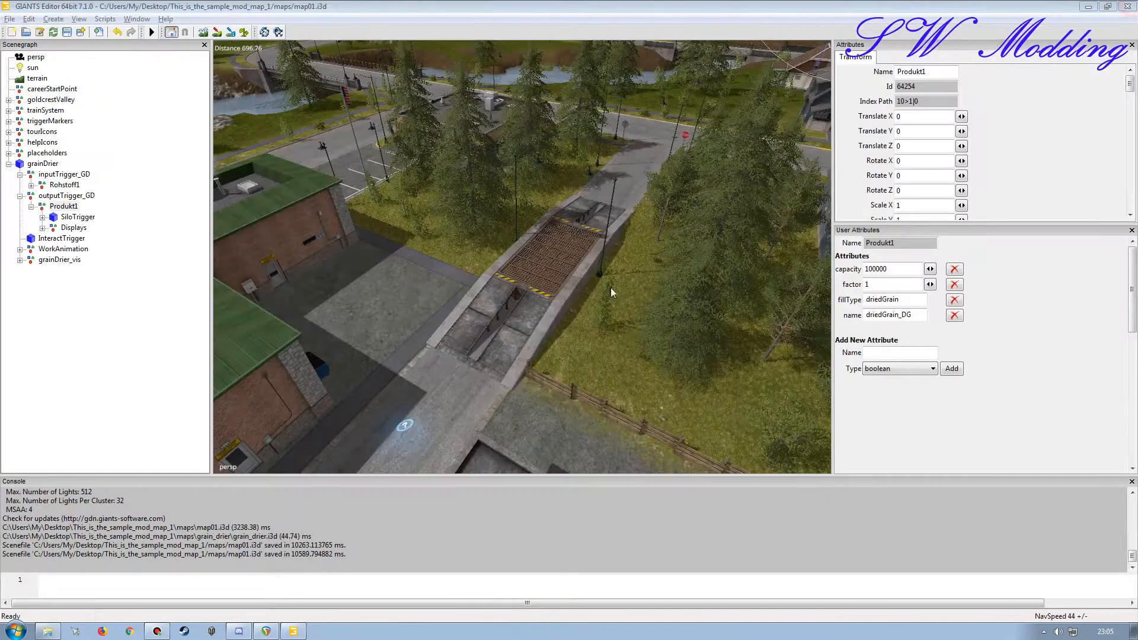
click(20, 195)
click(10, 165)
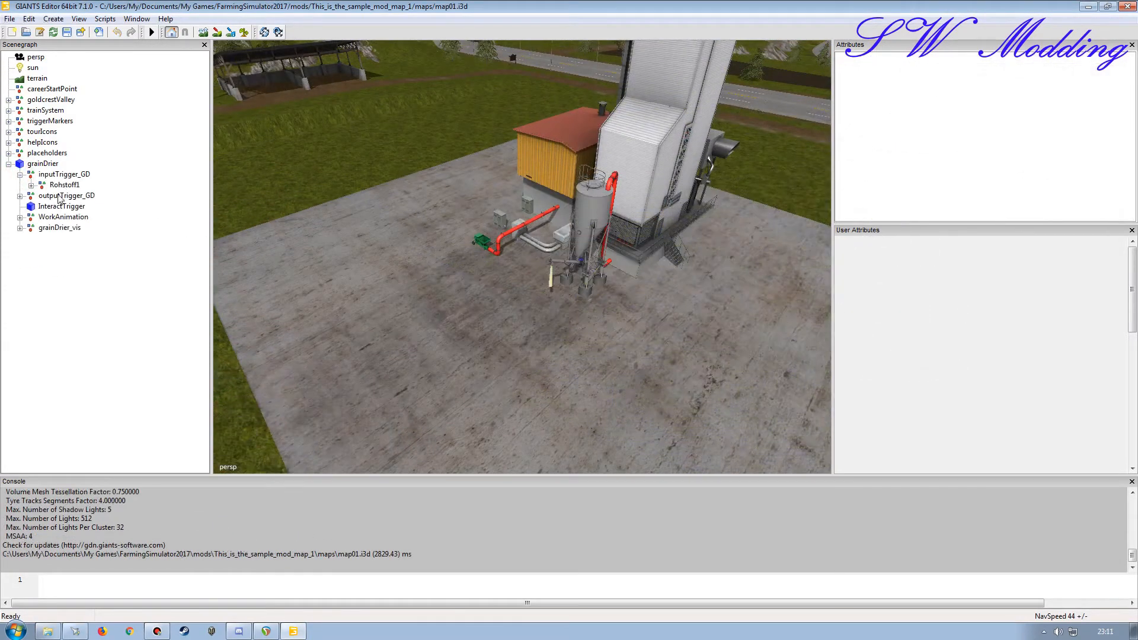
Step: Examine the user attributes of both TipTrigger nodes and the ShovelTarget under the grainDrier's Rohstoff1 input node
click(20, 196)
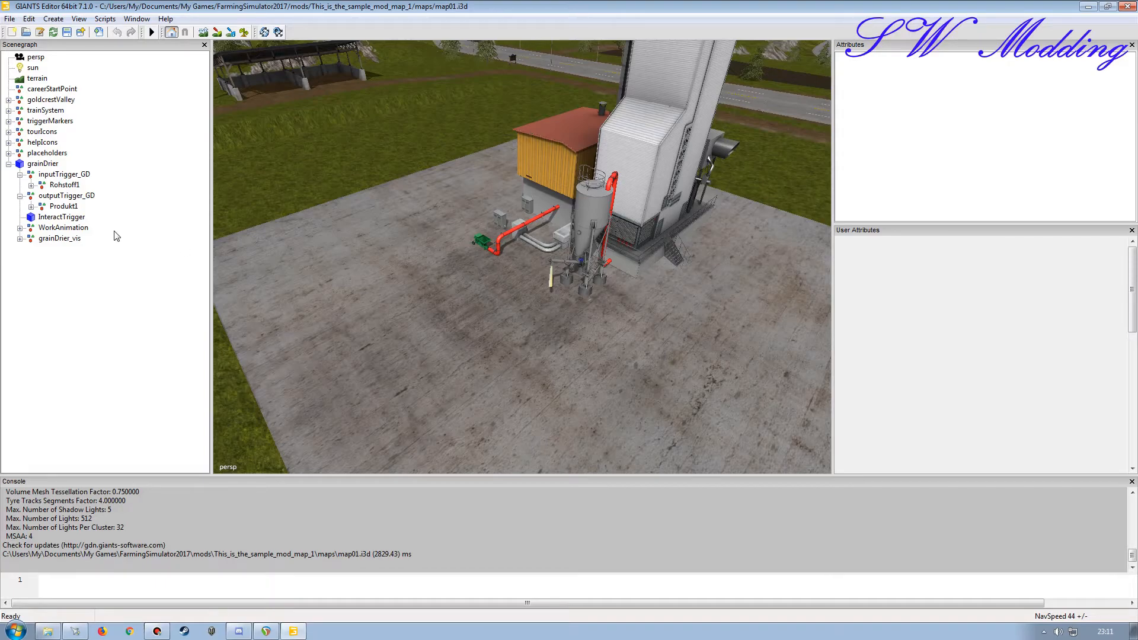
click(31, 186)
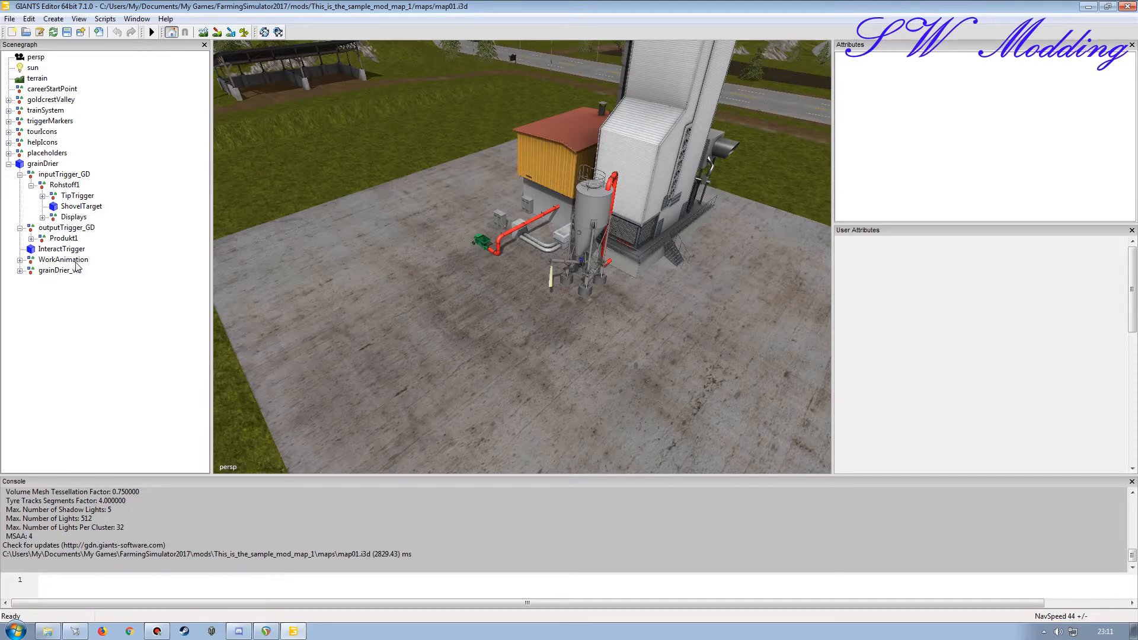
click(76, 196)
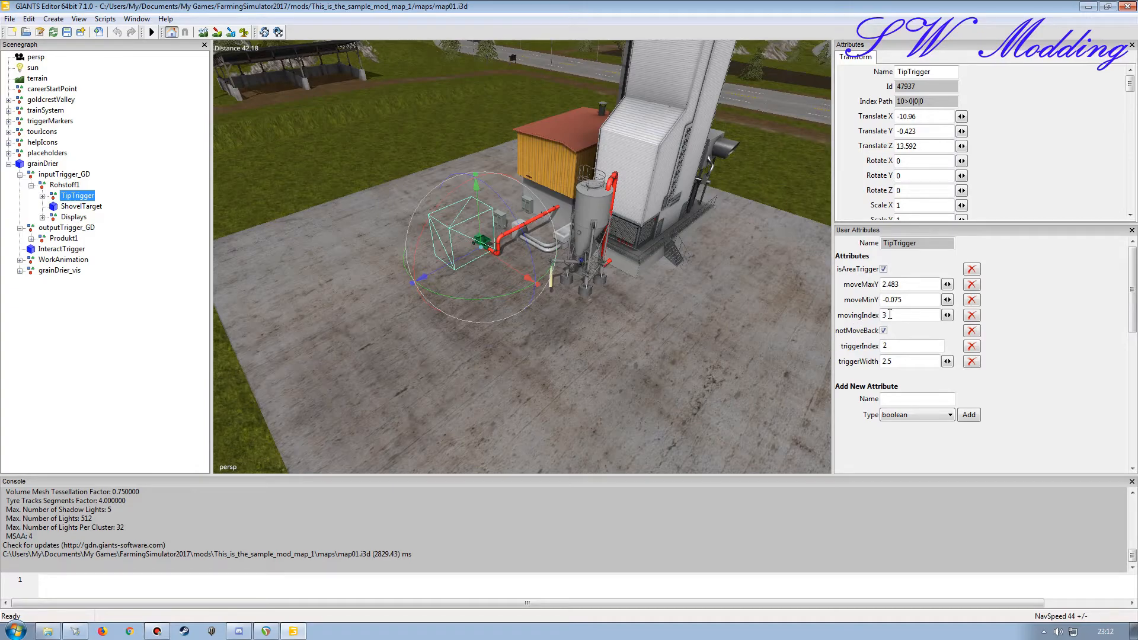
click(42, 195)
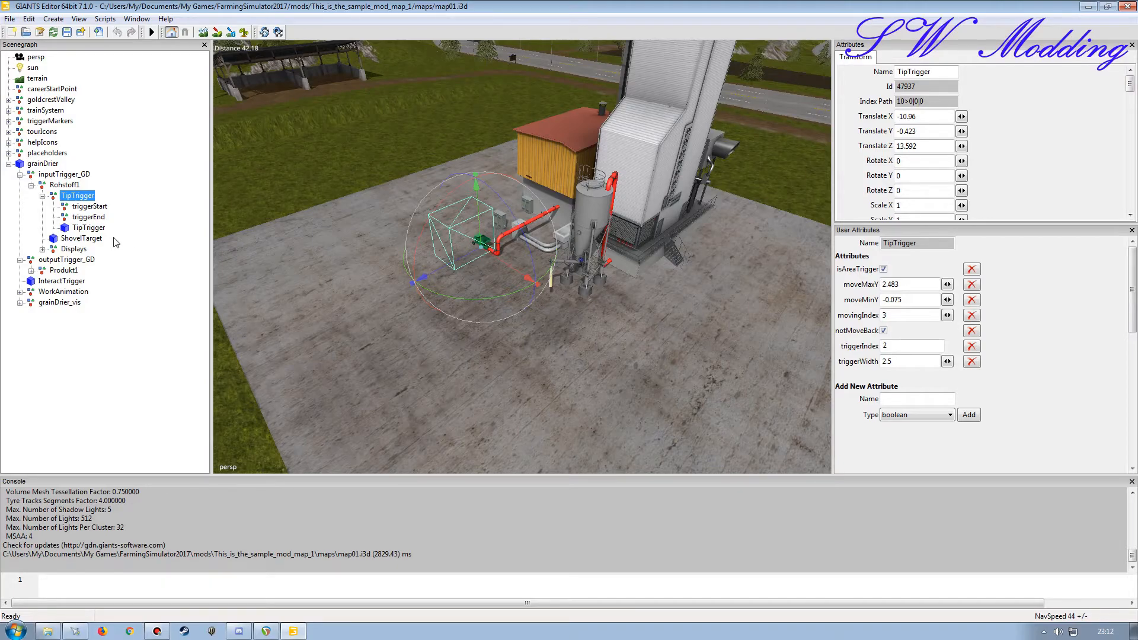
click(87, 228)
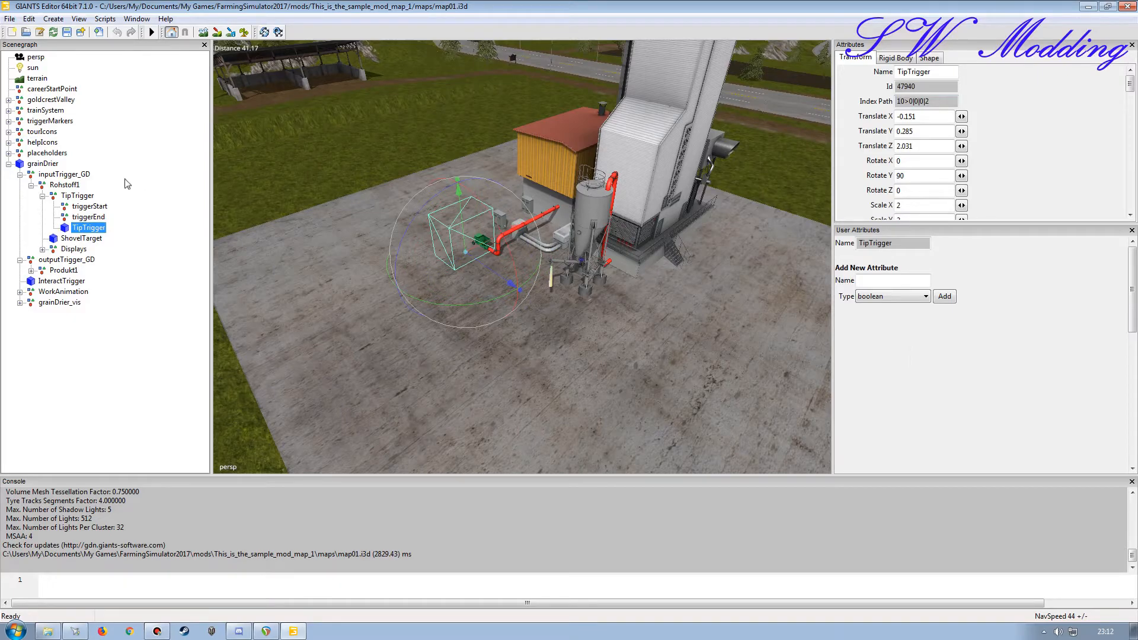
click(77, 195)
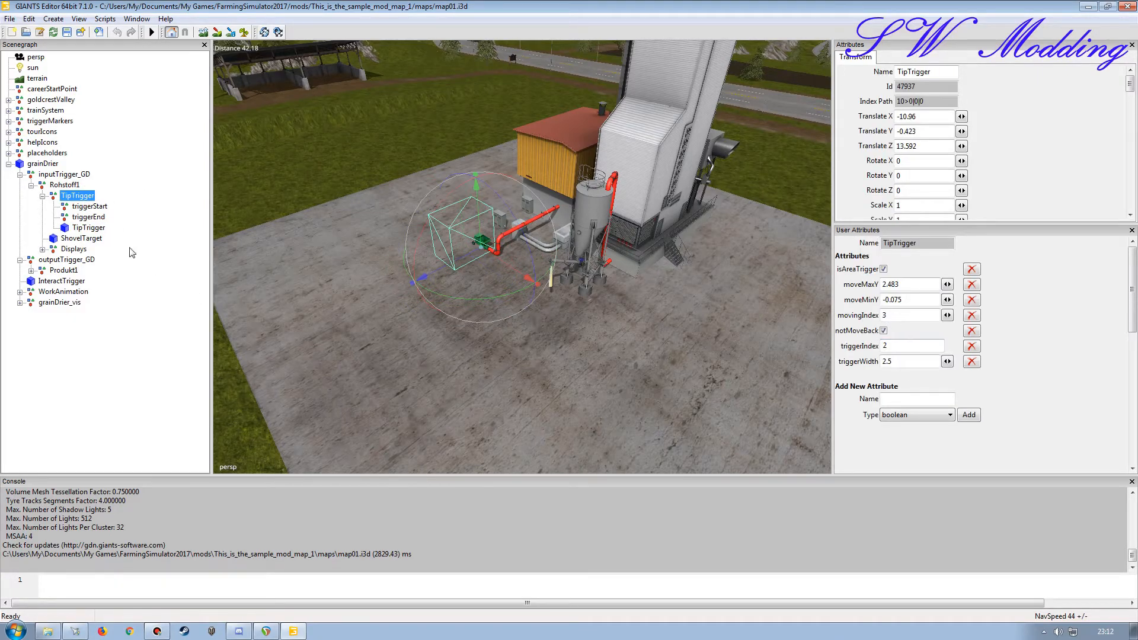
click(81, 238)
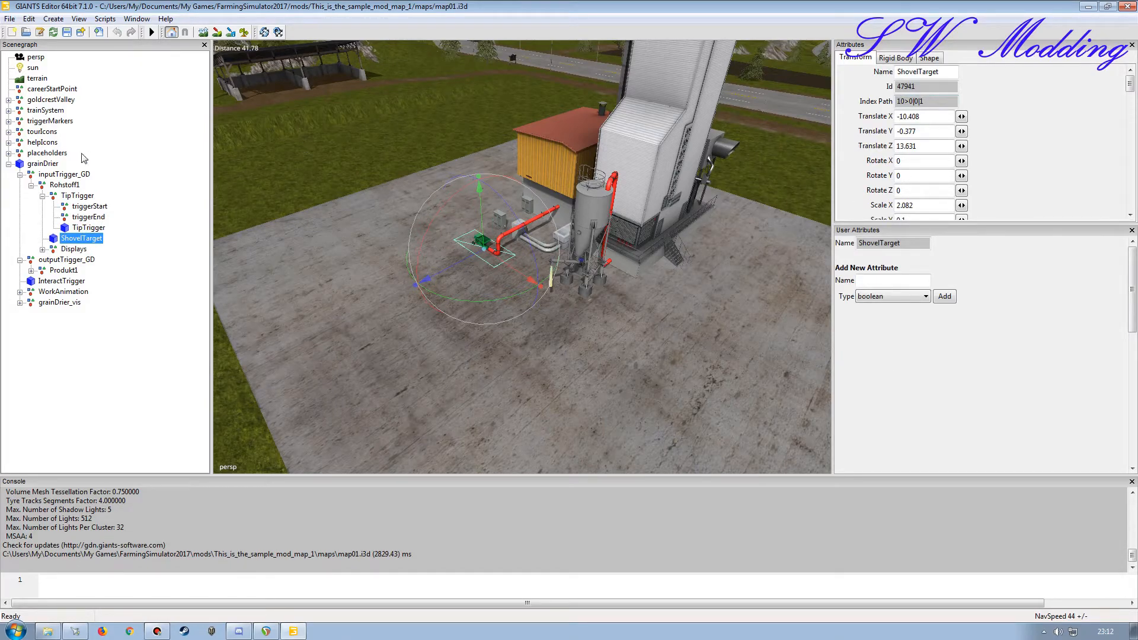
Step: Delete the moveMaxY, moveMinY, movingIndex and notMoveBack attributes from the parent TipTrigger node under Rohstoff1
click(77, 196)
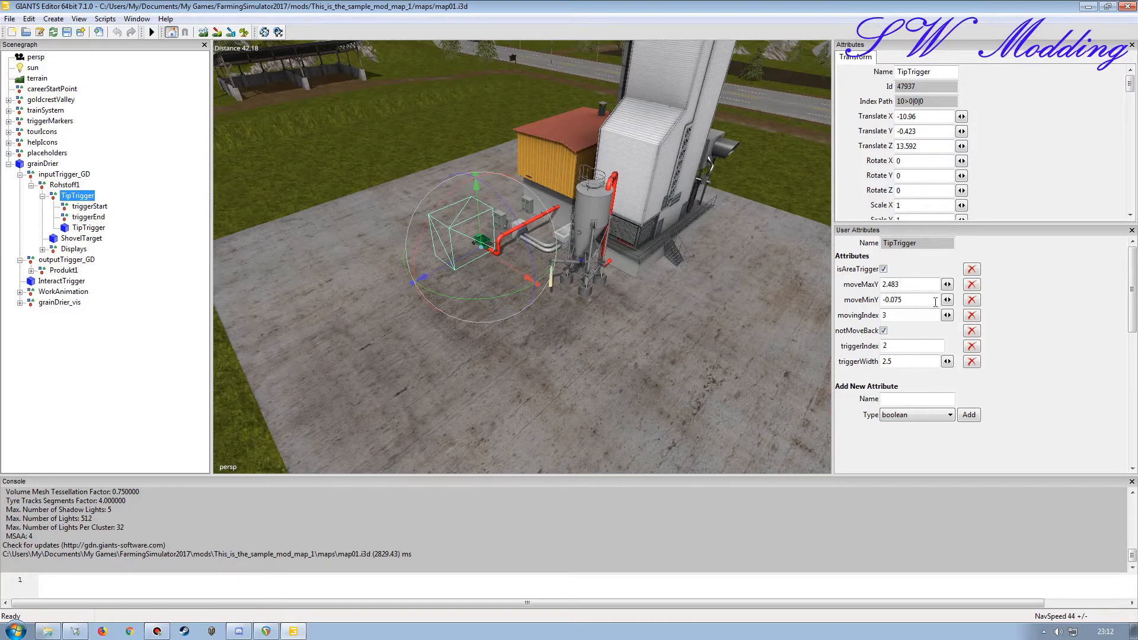
click(971, 285)
click(971, 285)
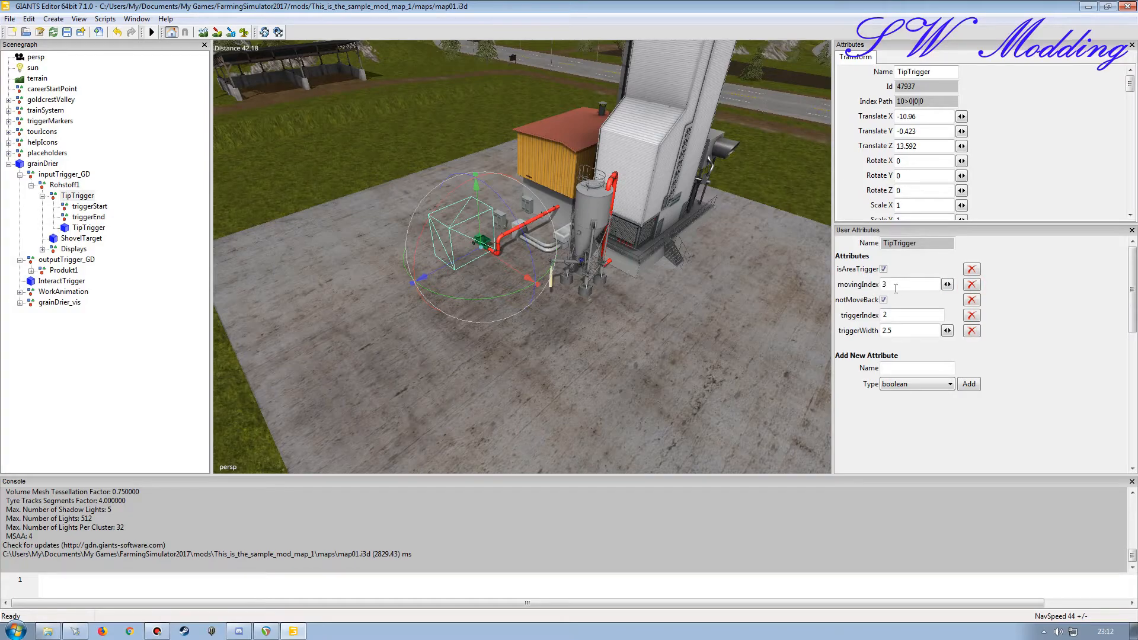
click(972, 286)
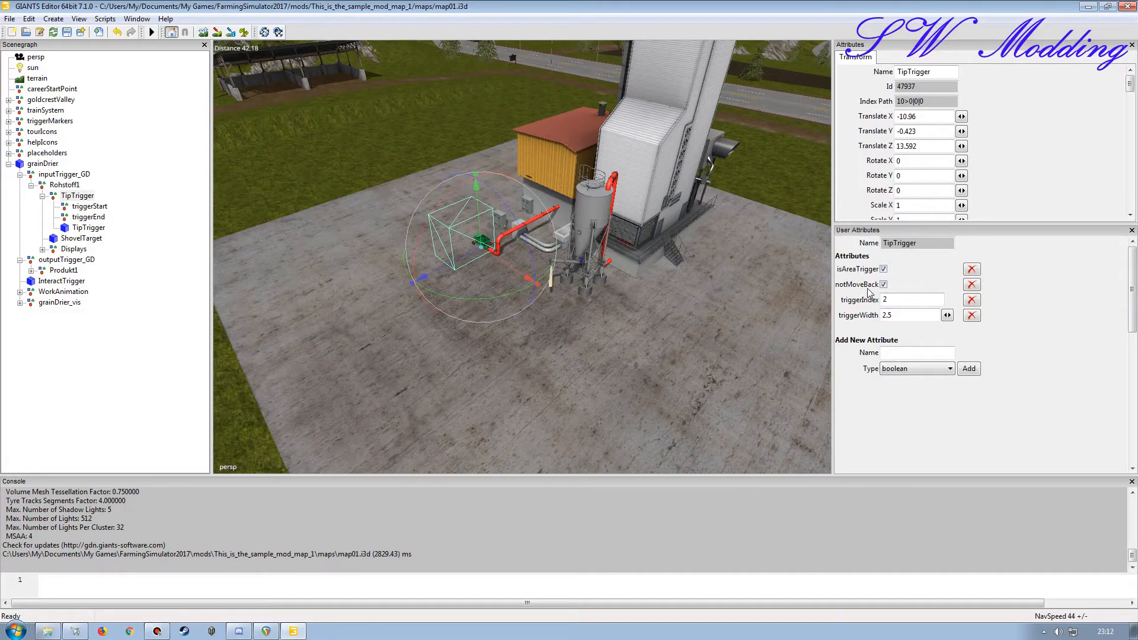
click(971, 285)
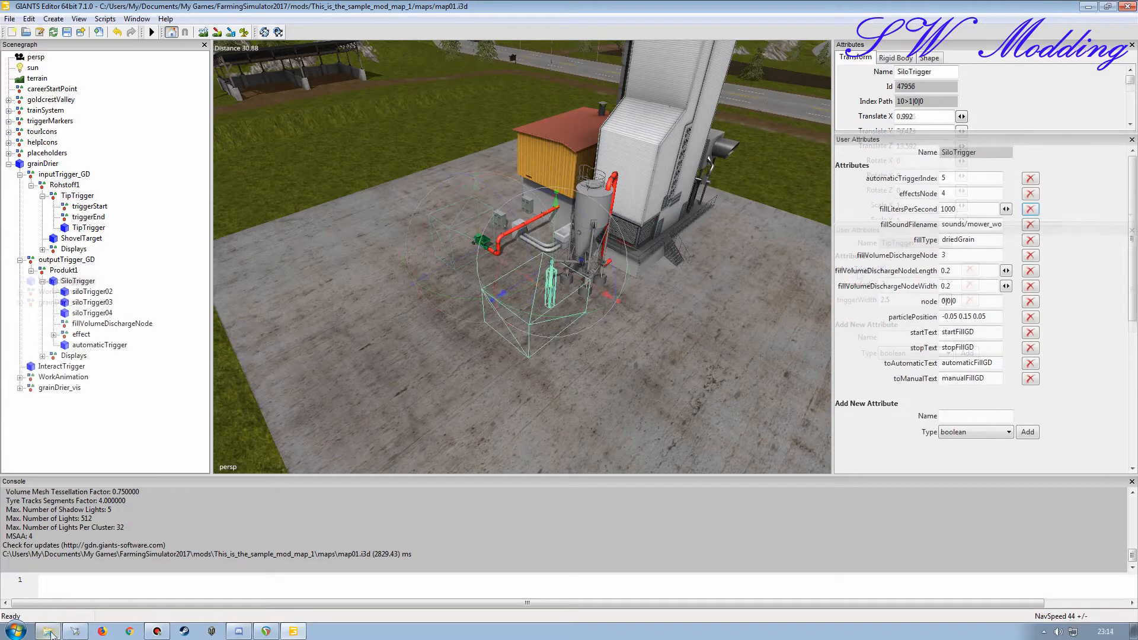
Step: Check the grain_drier folder's location in the map mod and prefix the SiloTrigger's fillSoundFilename with the maps/grain_drier path
click(47, 631)
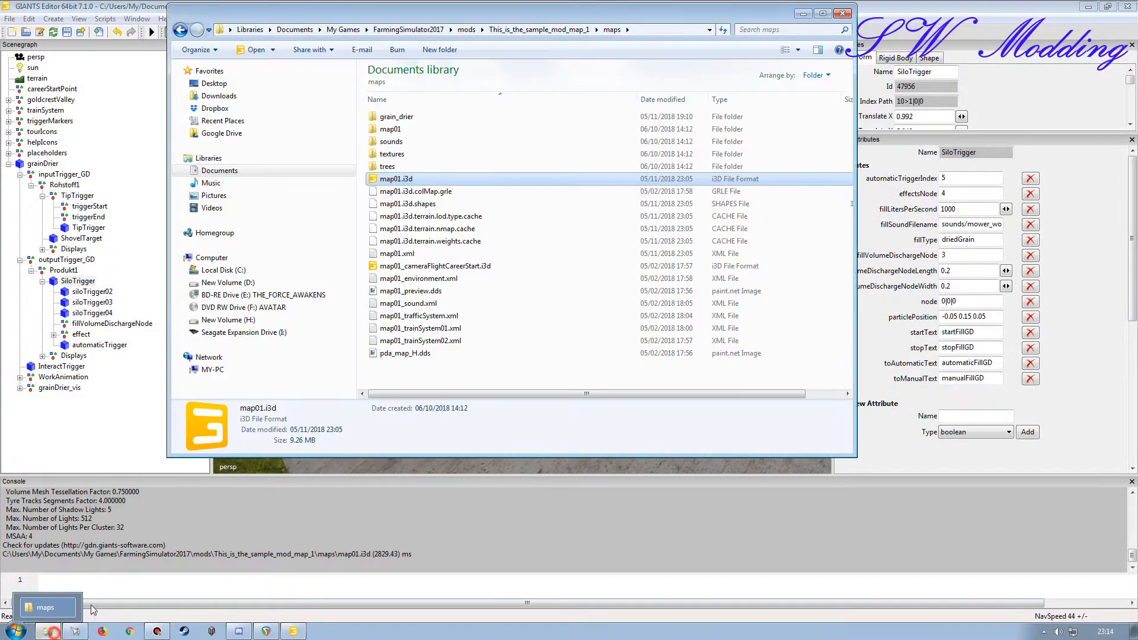
double_click(396, 116)
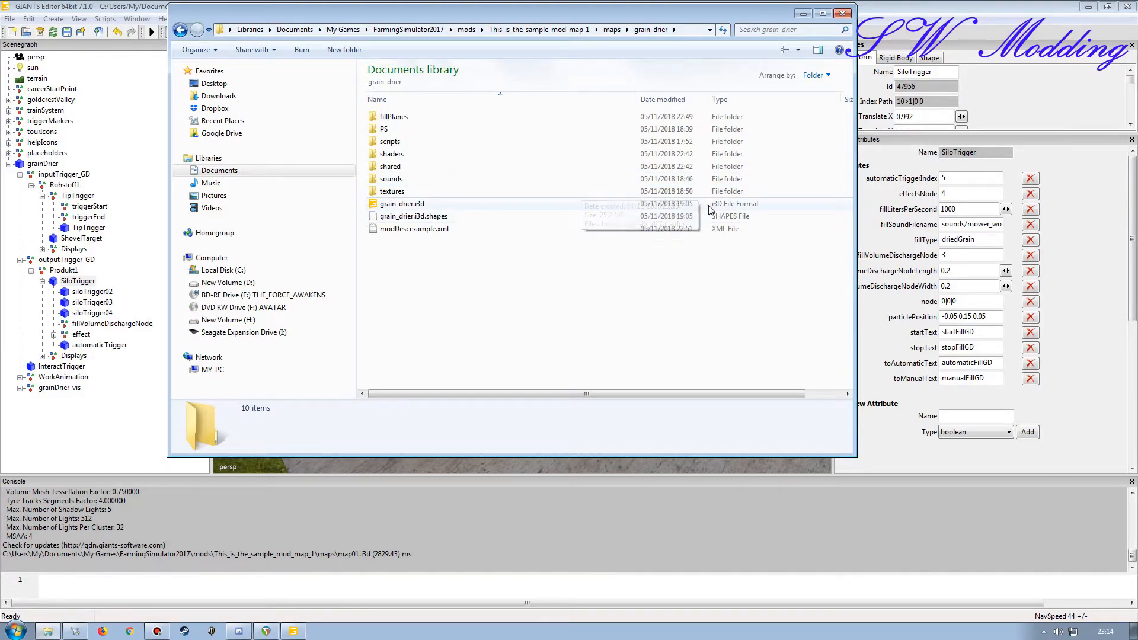
click(802, 13)
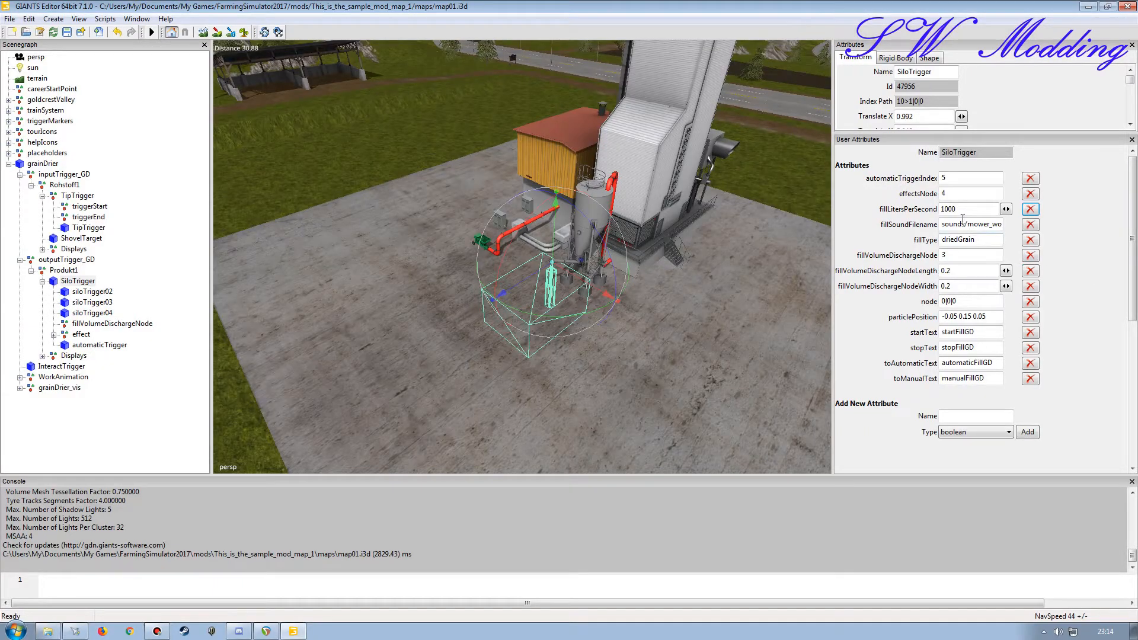
click(942, 224)
text(maps/grain_)
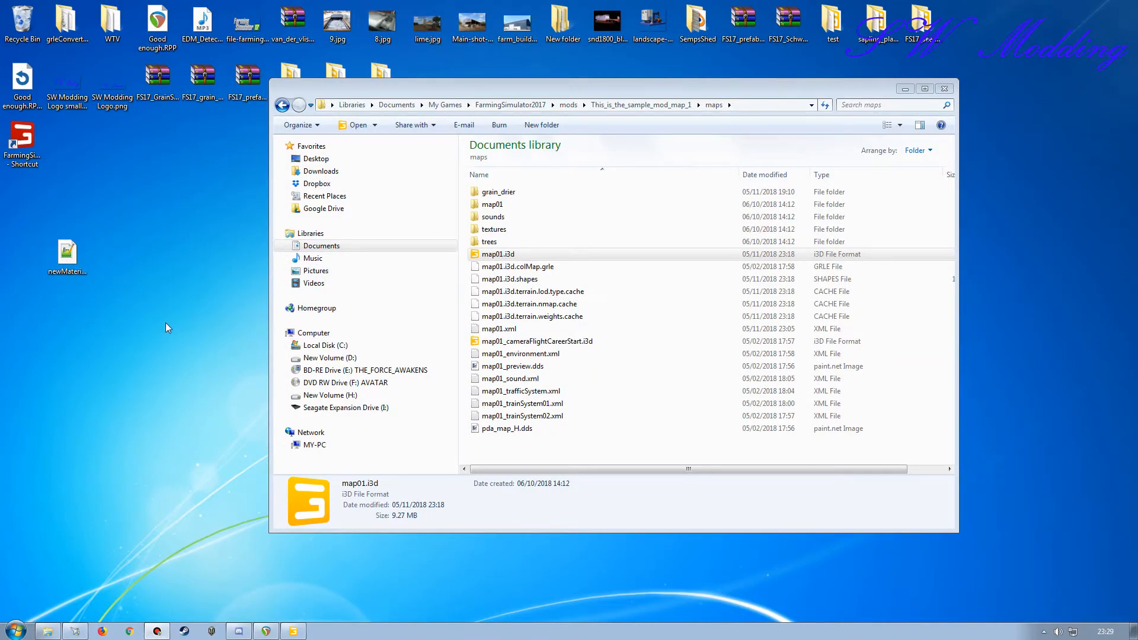
Step: Move the newMaterialHolder.lua file from the desktop into the scripts folder of maps/grain_drier
click(68, 276)
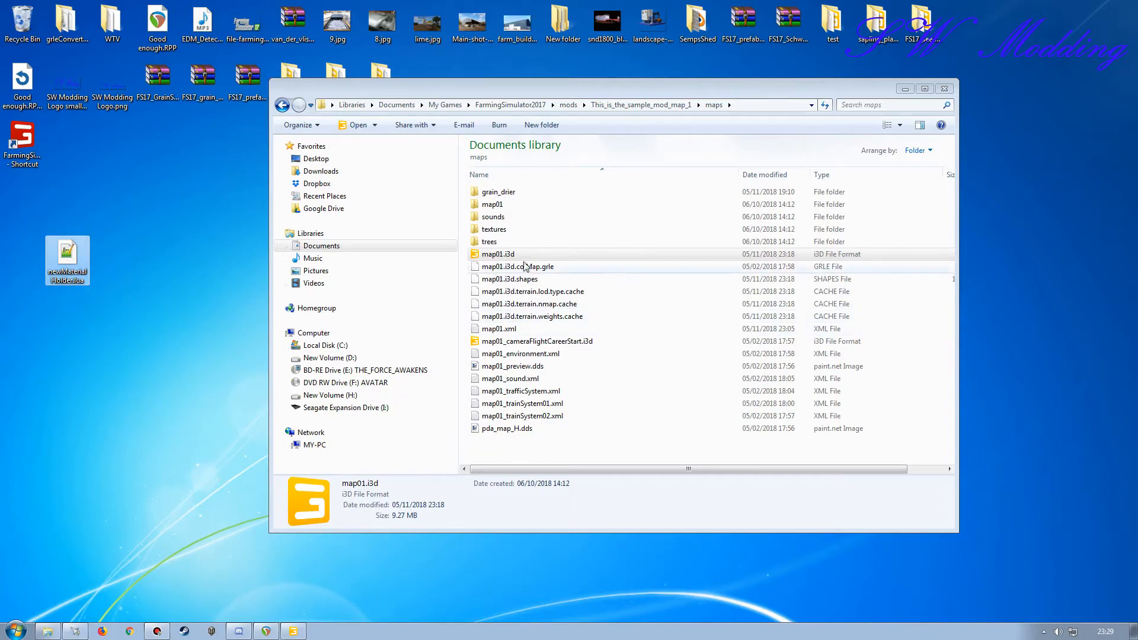
double_click(513, 192)
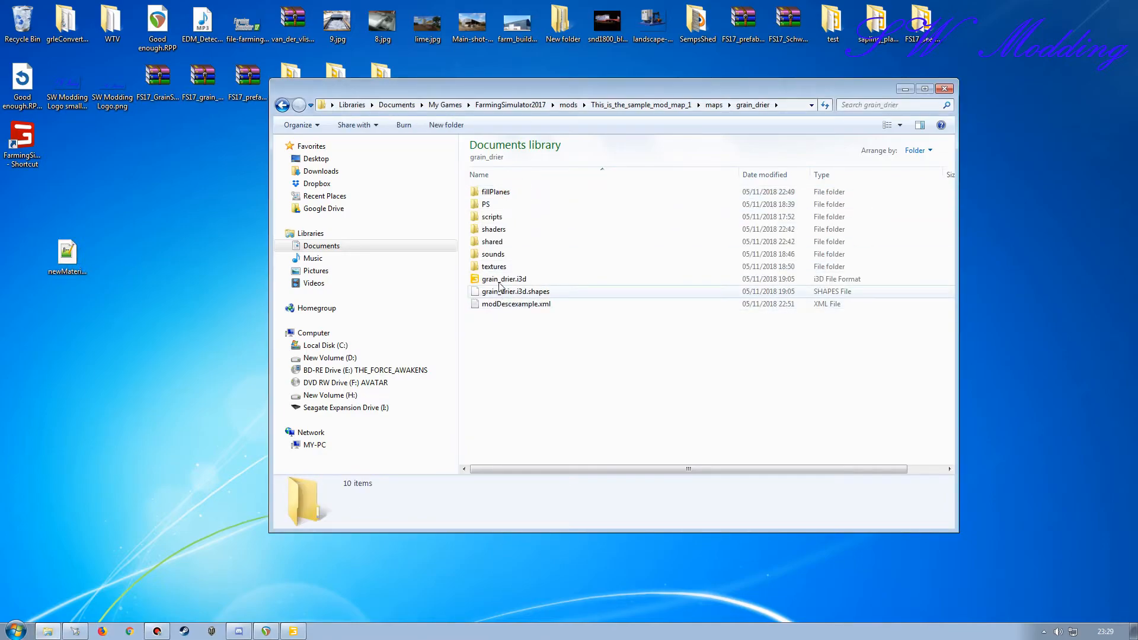
double_click(492, 217)
drag(67, 252, 514, 291)
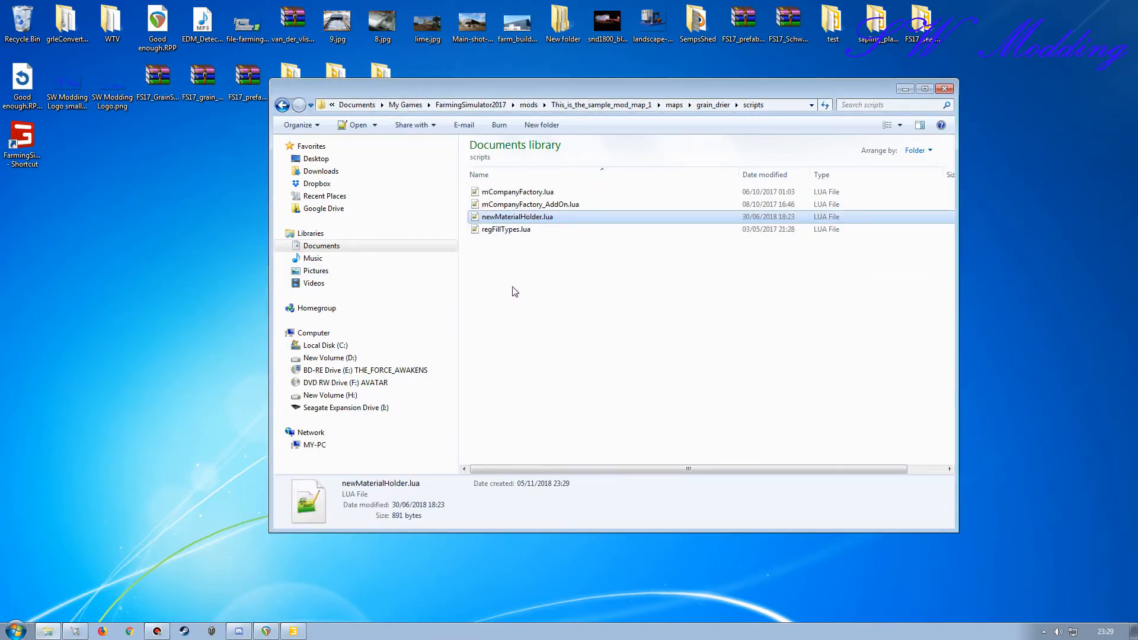
Step: Open newMaterialHolder.lua in Notepad++, replace "GrainDryer placeable" with "grain drier" in the print message and save the file
double_click(510, 217)
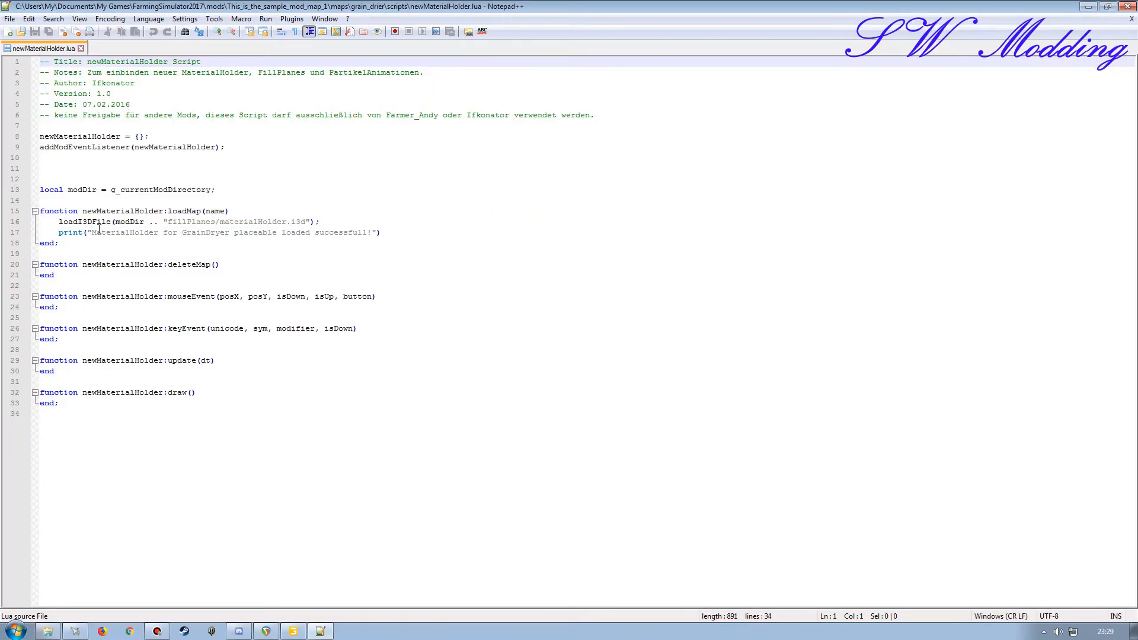
drag(99, 235, 143, 237)
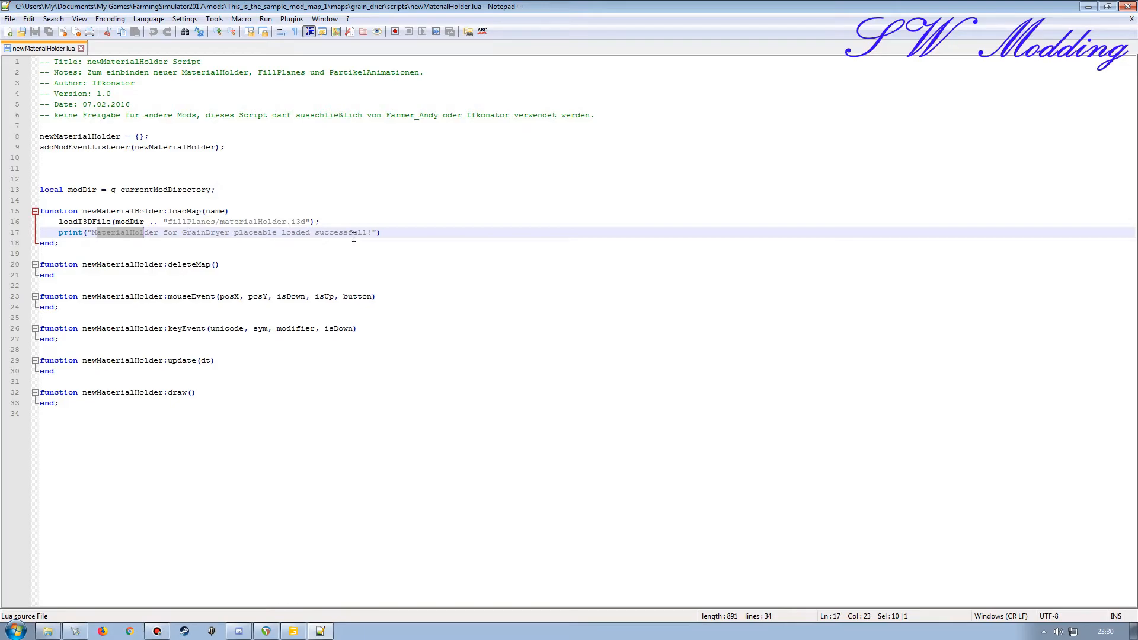
drag(277, 235, 187, 235)
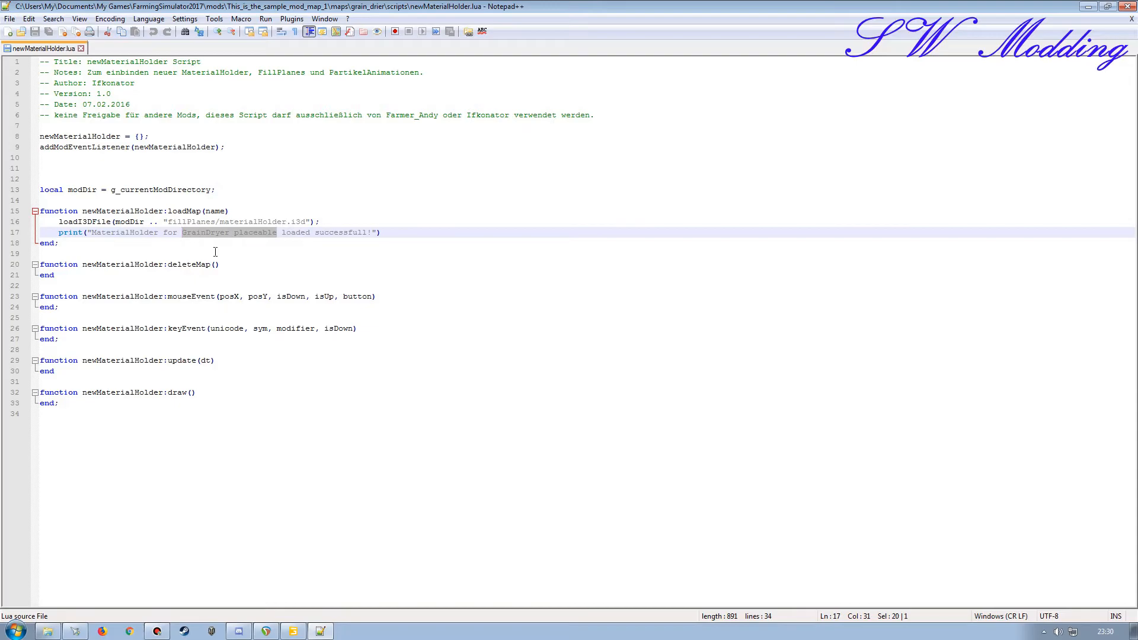
text(grain )
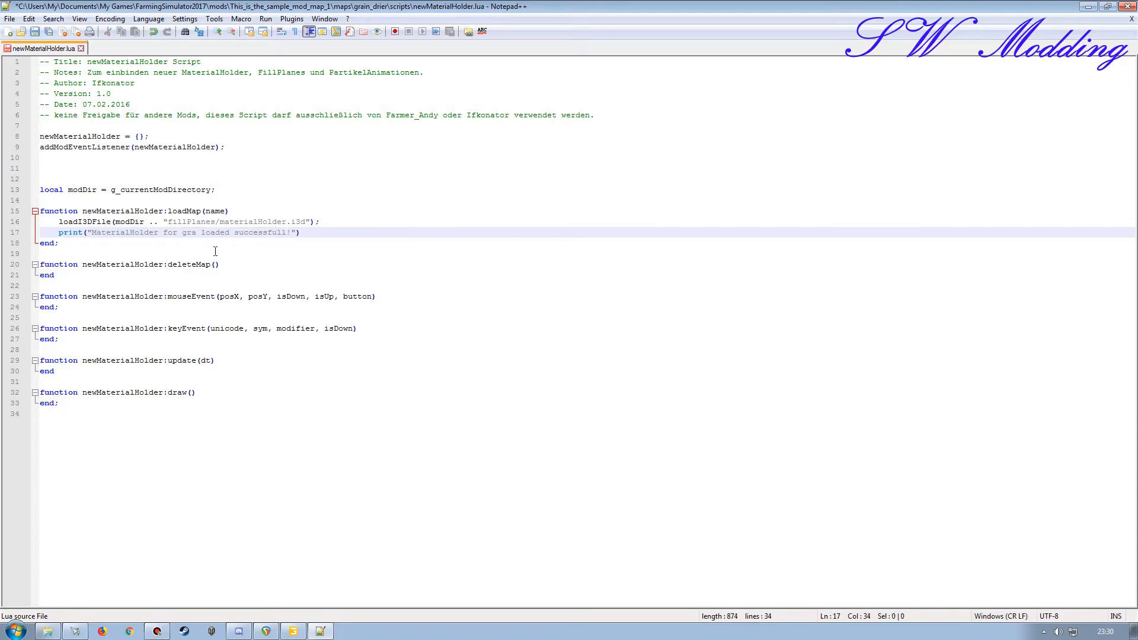
text(drier)
click(35, 32)
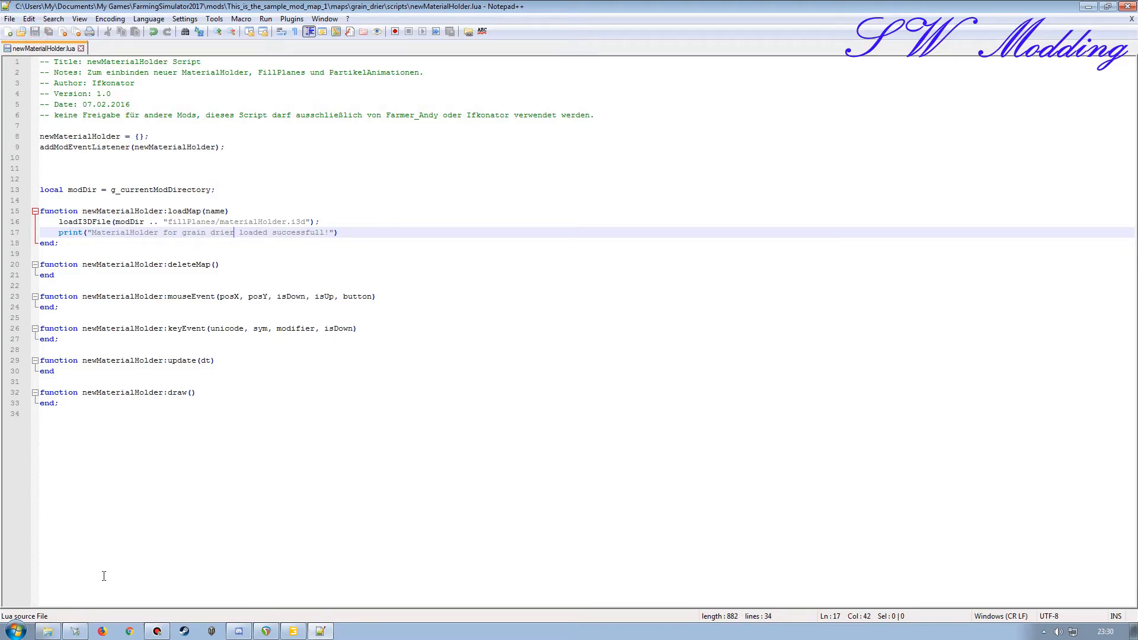
Step: Switch to Windows Explorer and open the fillPlanes folder inside maps/grain_drier to check the path to materialHolder.i3d
click(48, 632)
click(673, 105)
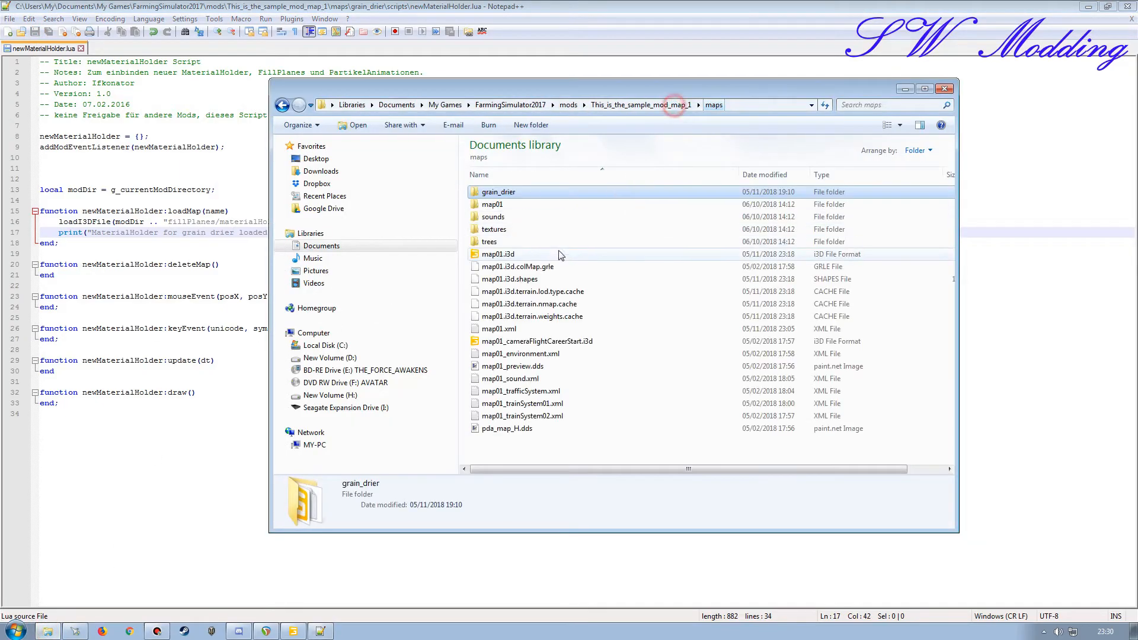
double_click(498, 192)
double_click(498, 192)
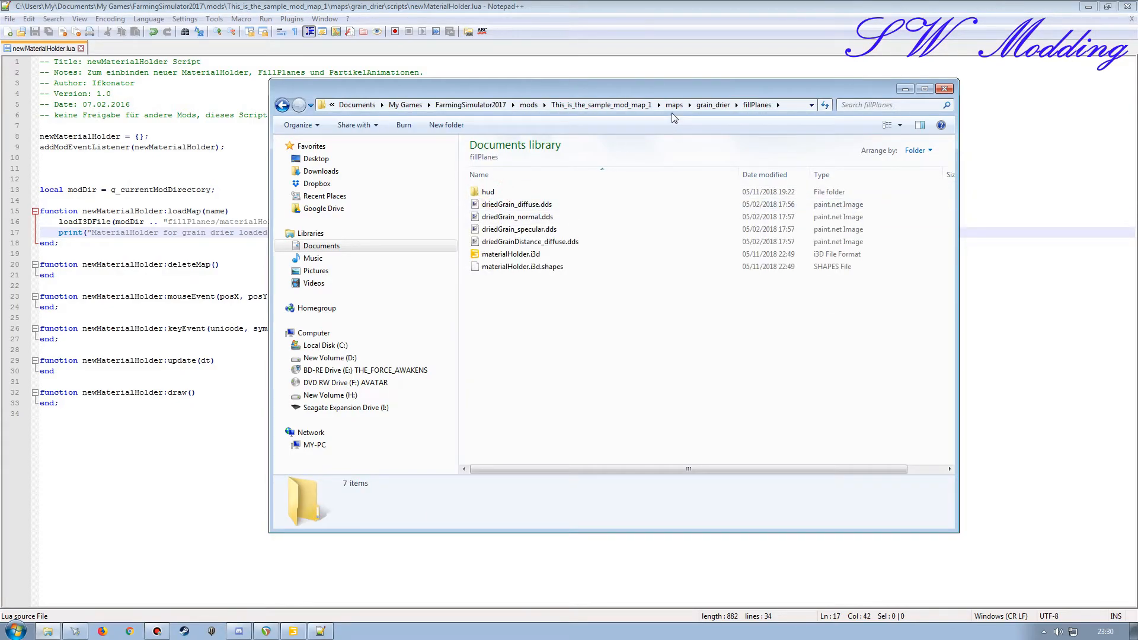
Step: In newMaterialHolder.lua, prefix the fillPlanes/materialHolder.i3d path in the loadI3DFile call with maps/grain_drier/
drag(671, 87, 685, 150)
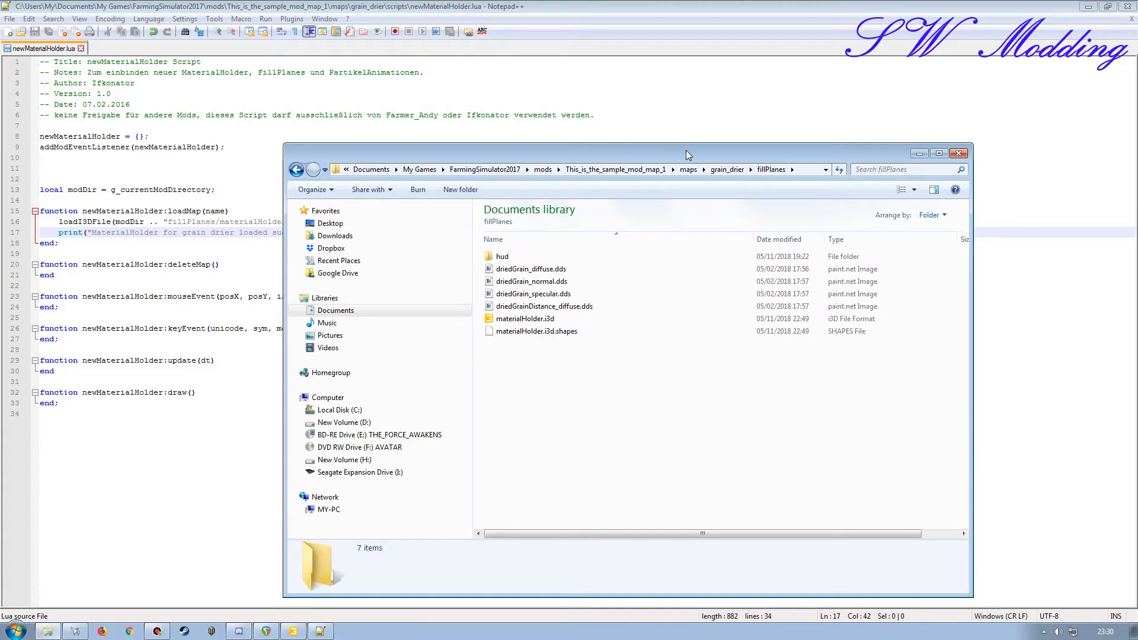
click(917, 153)
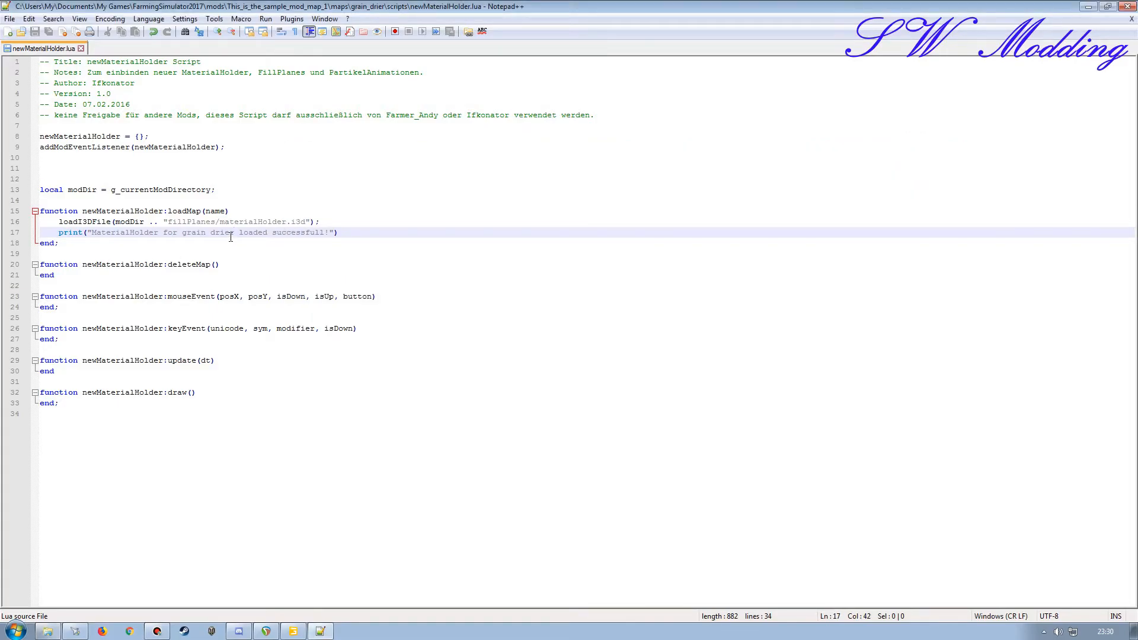
click(170, 222)
text(maps/)
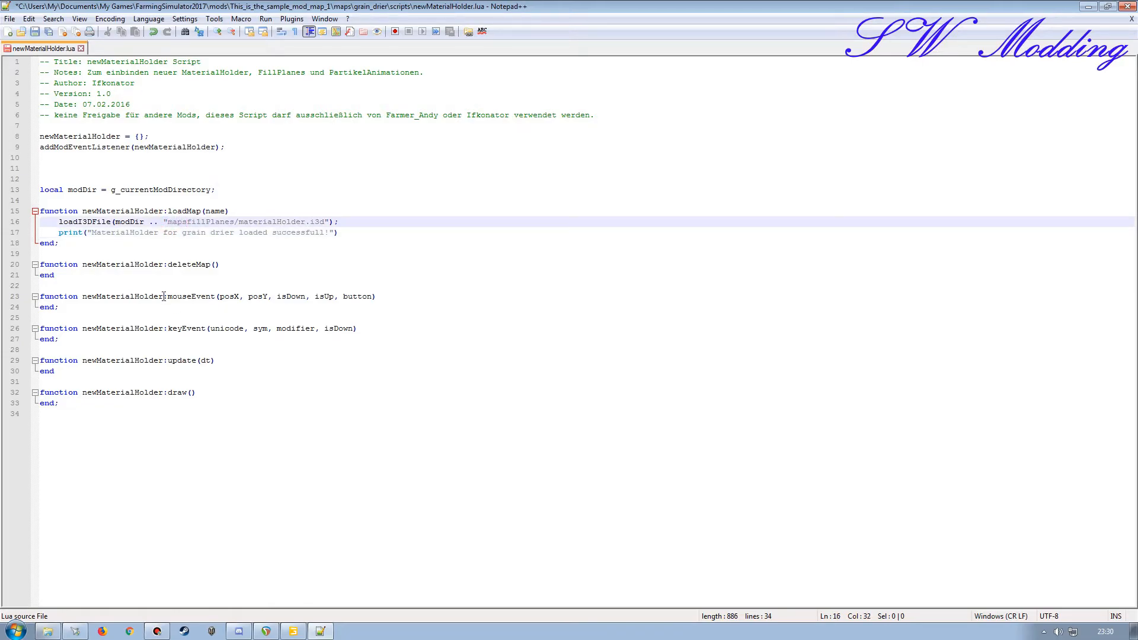
text(grain_drier/)
Step: Check the script's path against the location of materialHolder.i3d in the fillPlanes folder and save newMaterialHolder.lua
click(48, 631)
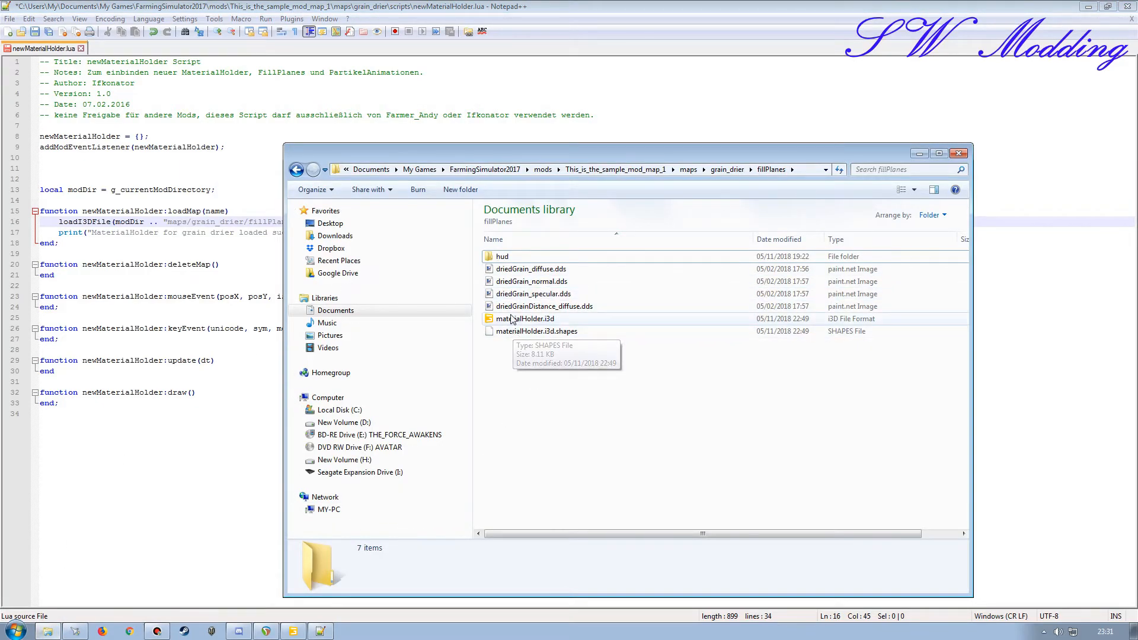
drag(576, 153, 418, 106)
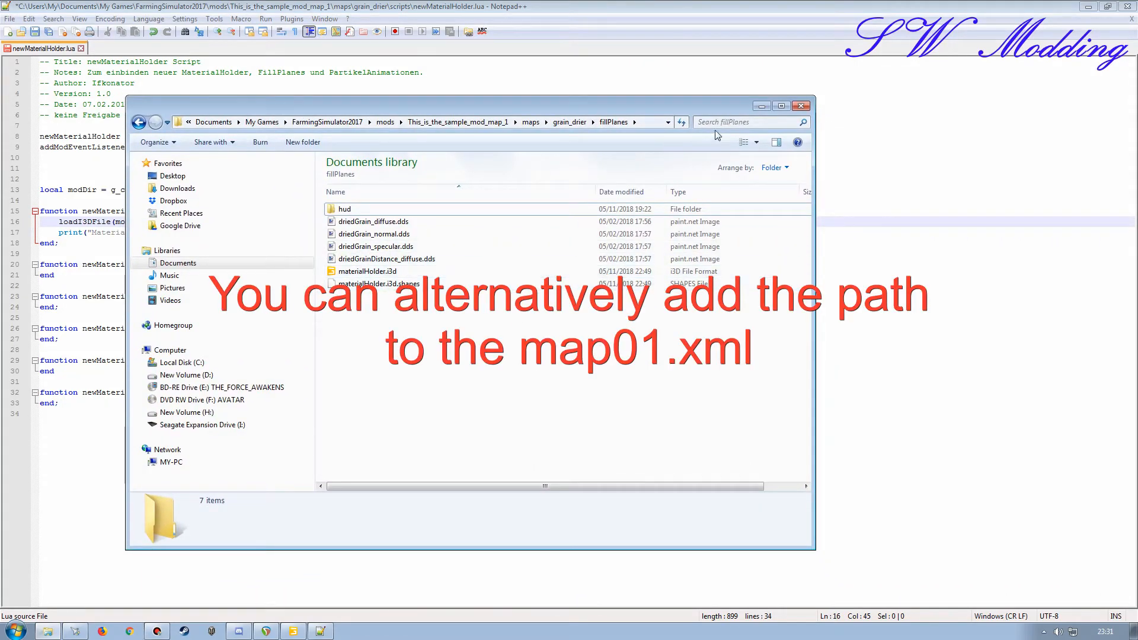
click(761, 105)
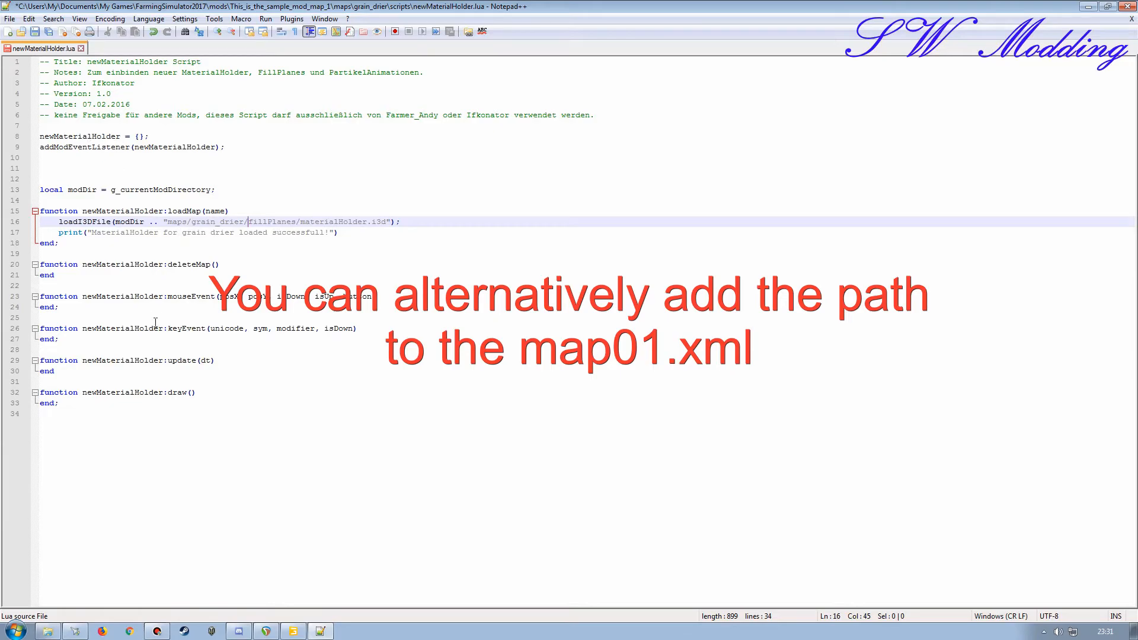
click(48, 631)
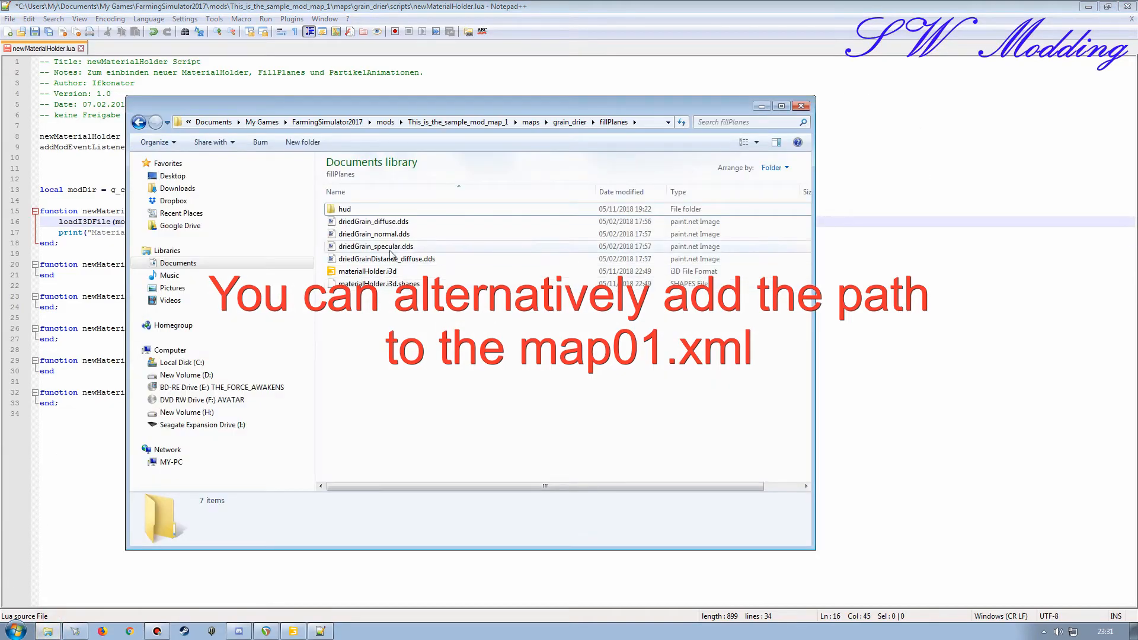
click(761, 105)
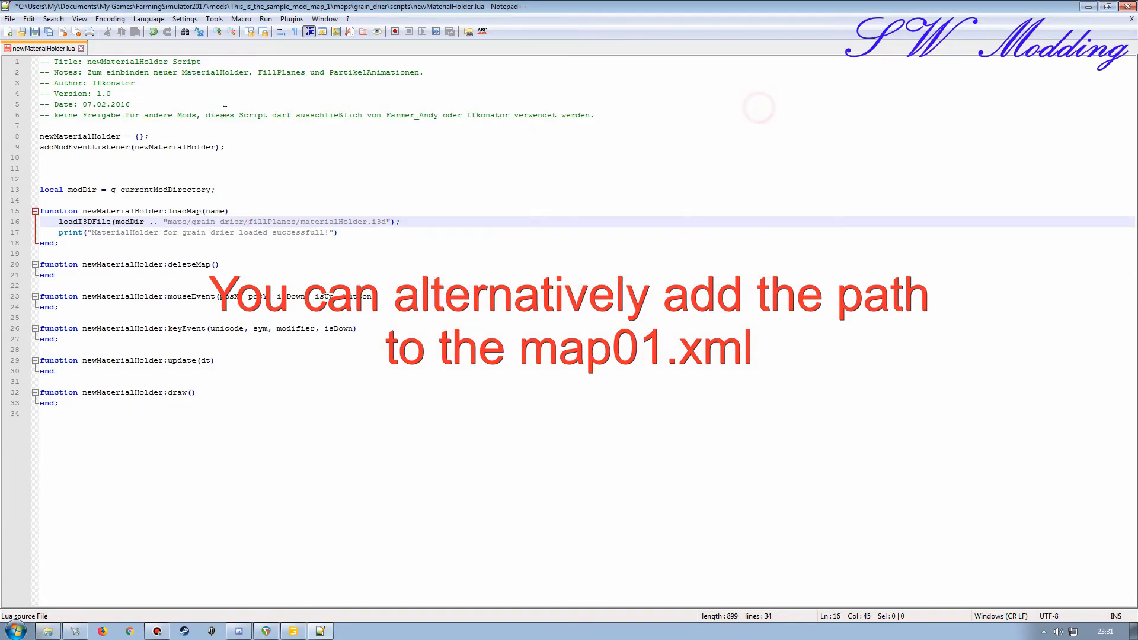
click(35, 31)
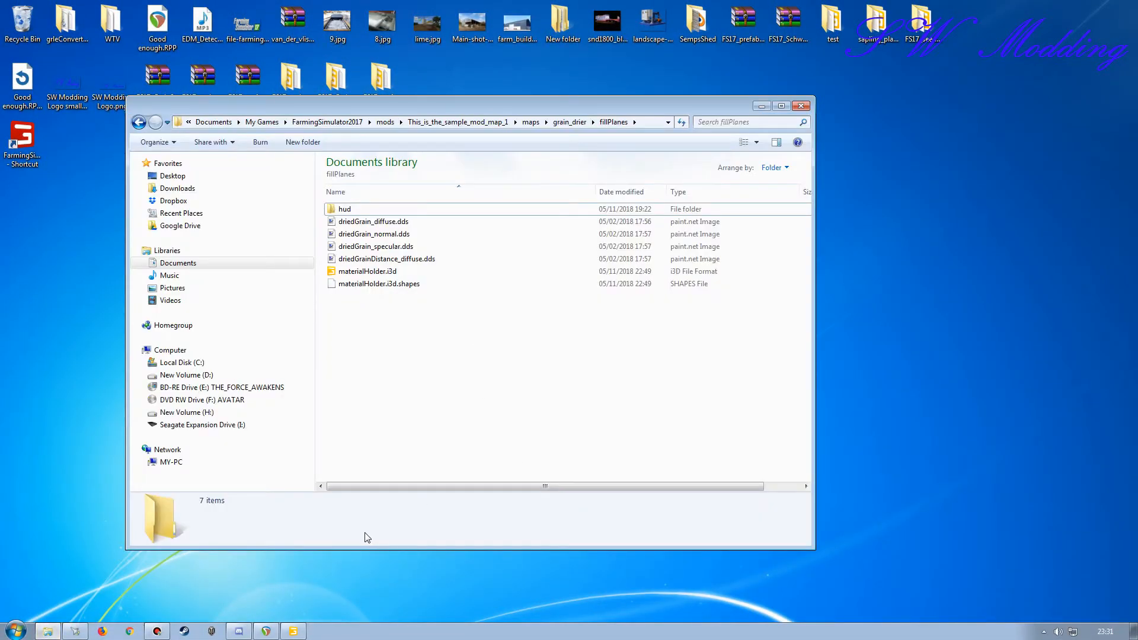
Step: Open the map mod's modDesc.xml and duplicate the regFillTypes.lua sourceFile line at the end of the extraSourceFiles section
click(486, 122)
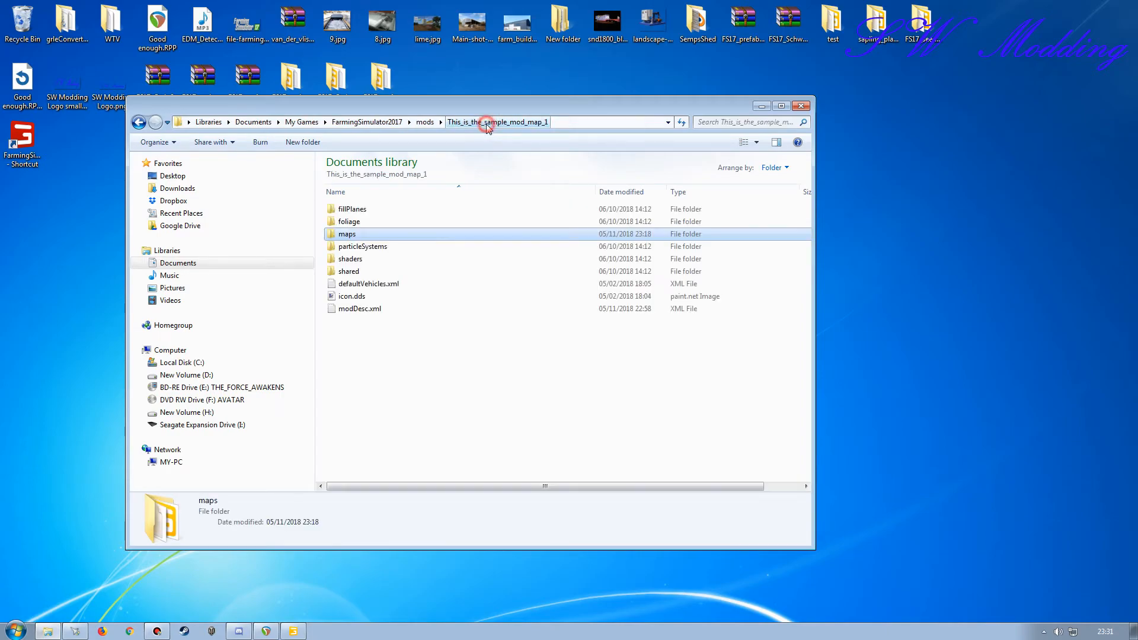
double_click(355, 309)
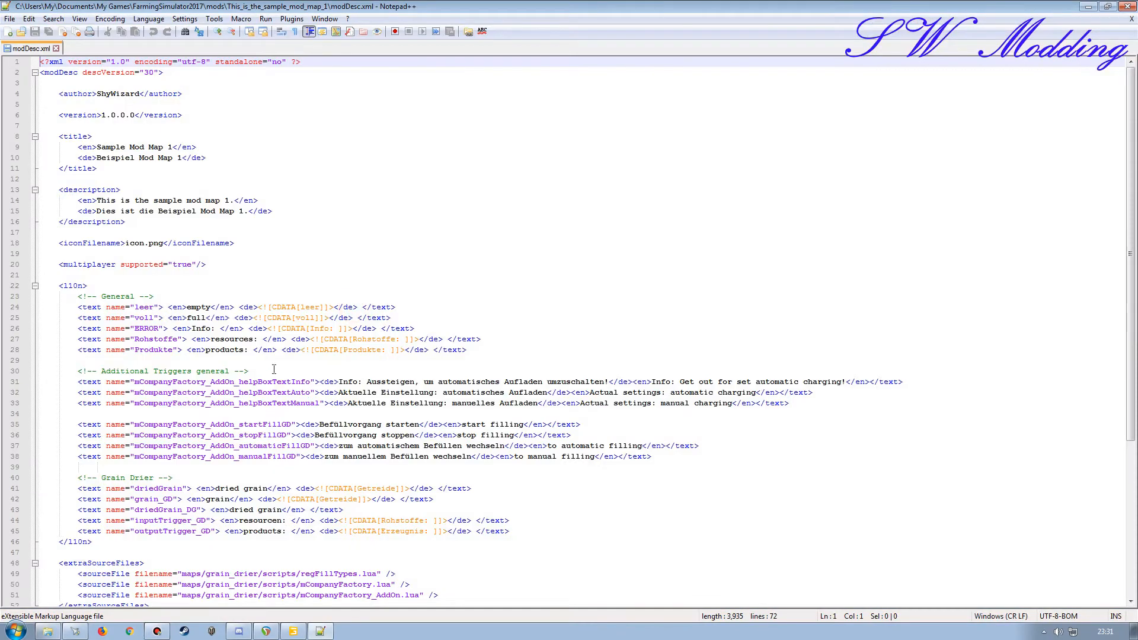
scroll(188, 354, down, 7)
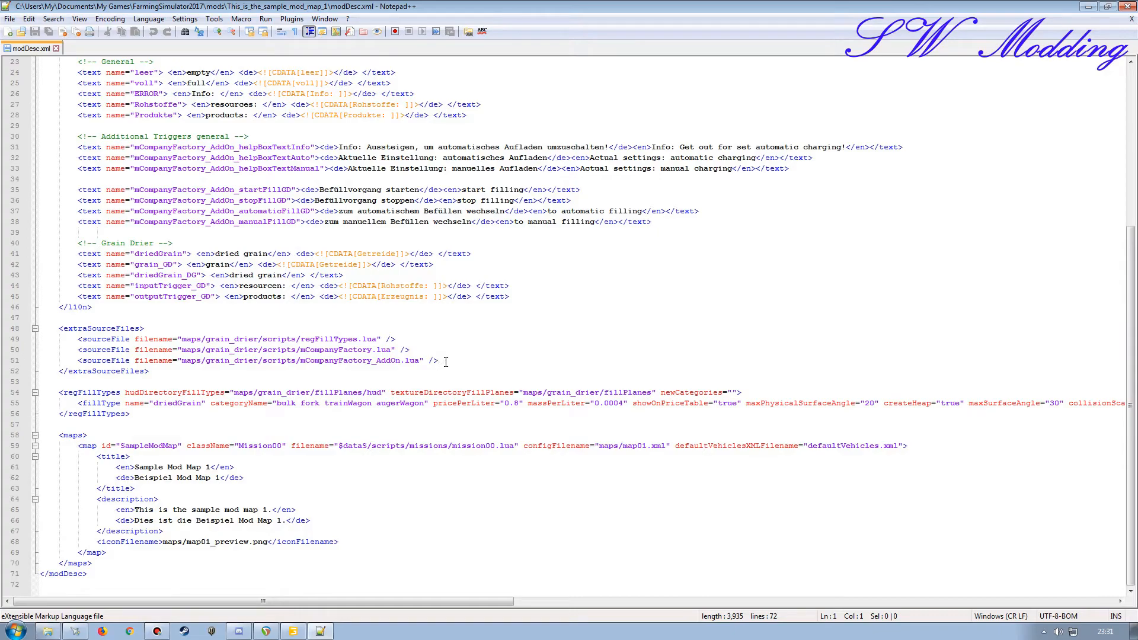
click(445, 362)
key(Return)
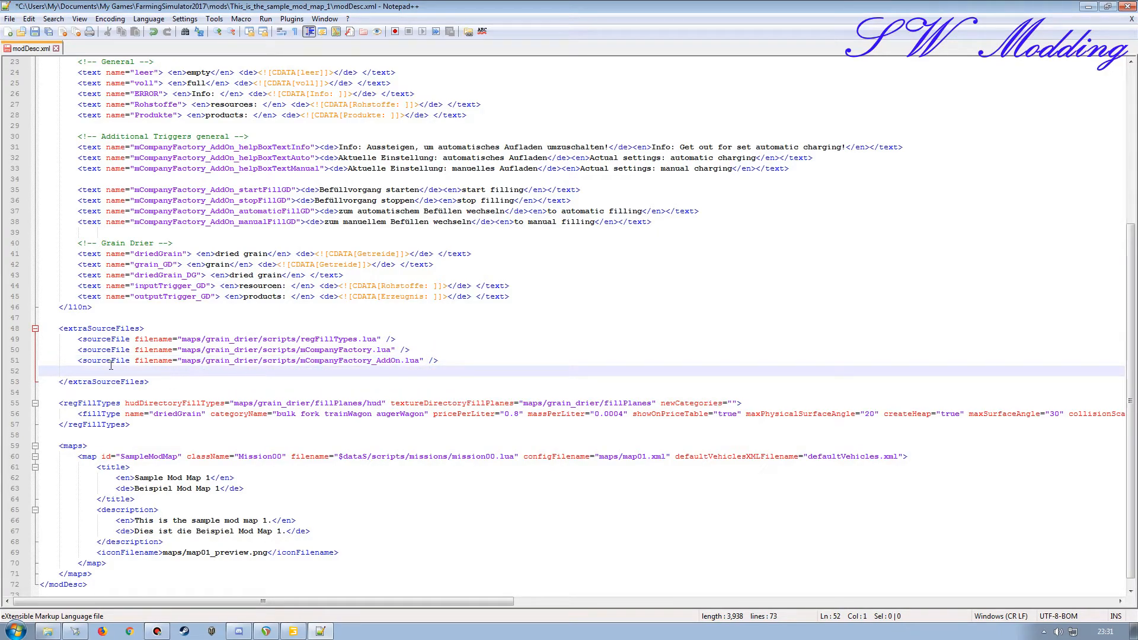
click(11, 340)
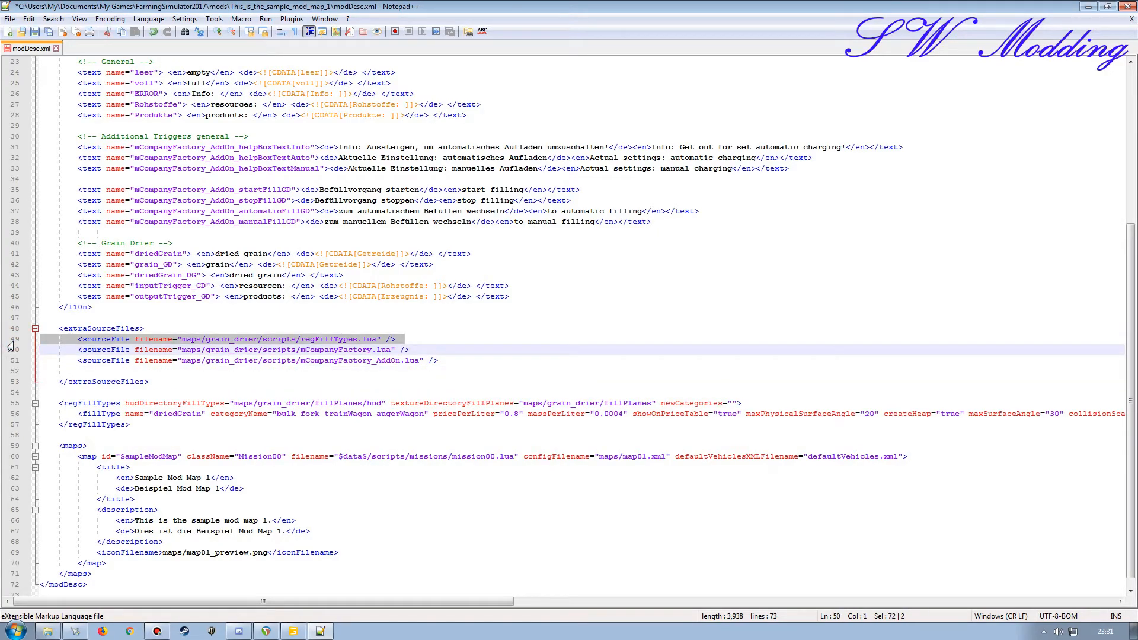
key(ctrl+c)
click(13, 373)
key(ctrl+v)
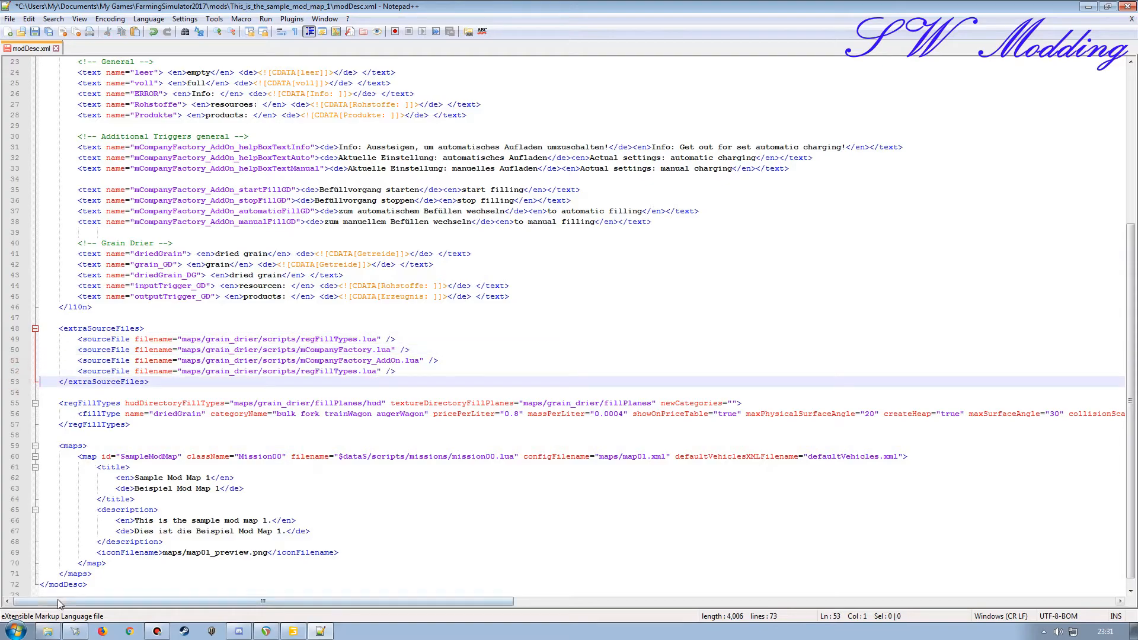
Step: Switch to Windows Explorer and copy the name of newMaterialHolder.lua in the scripts folder of maps/grain_drier
click(47, 631)
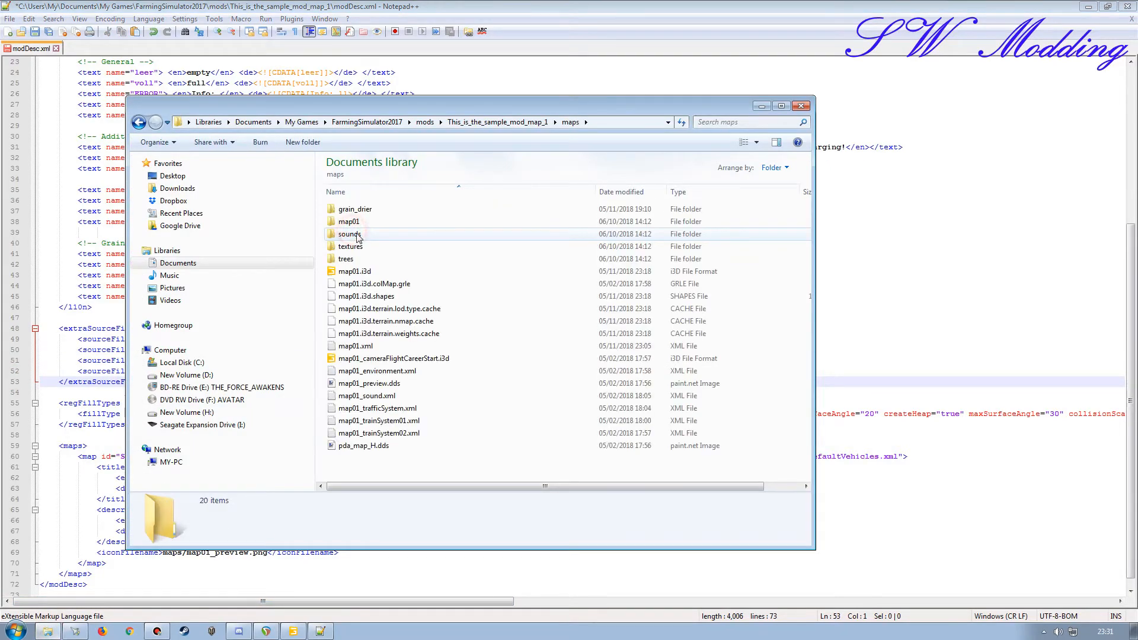
double_click(354, 208)
double_click(358, 236)
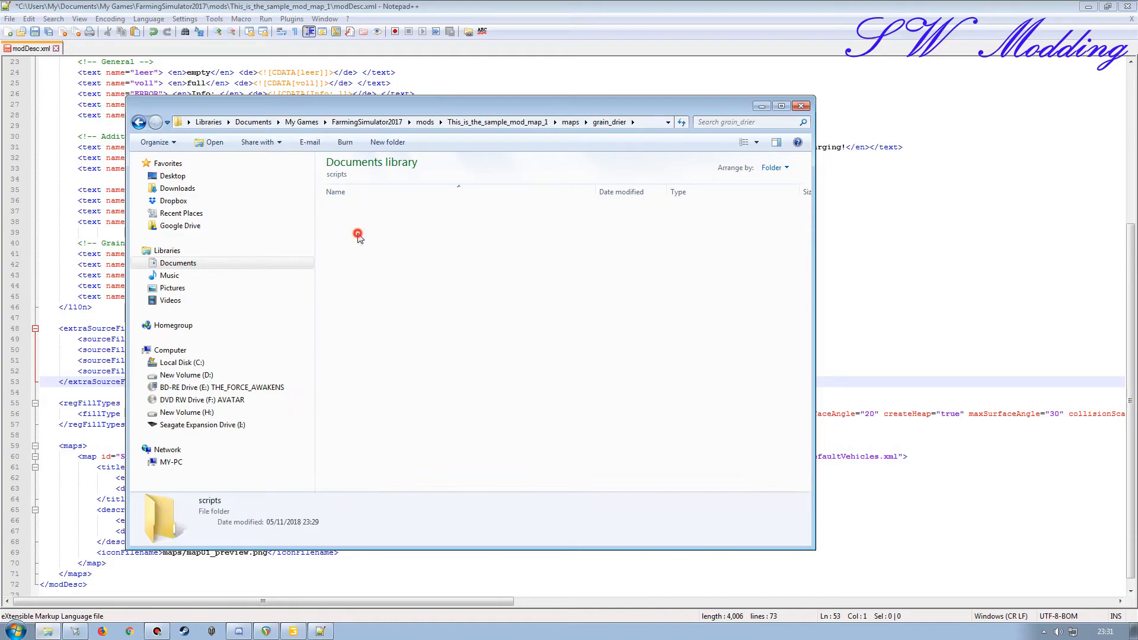
click(358, 234)
key(F2)
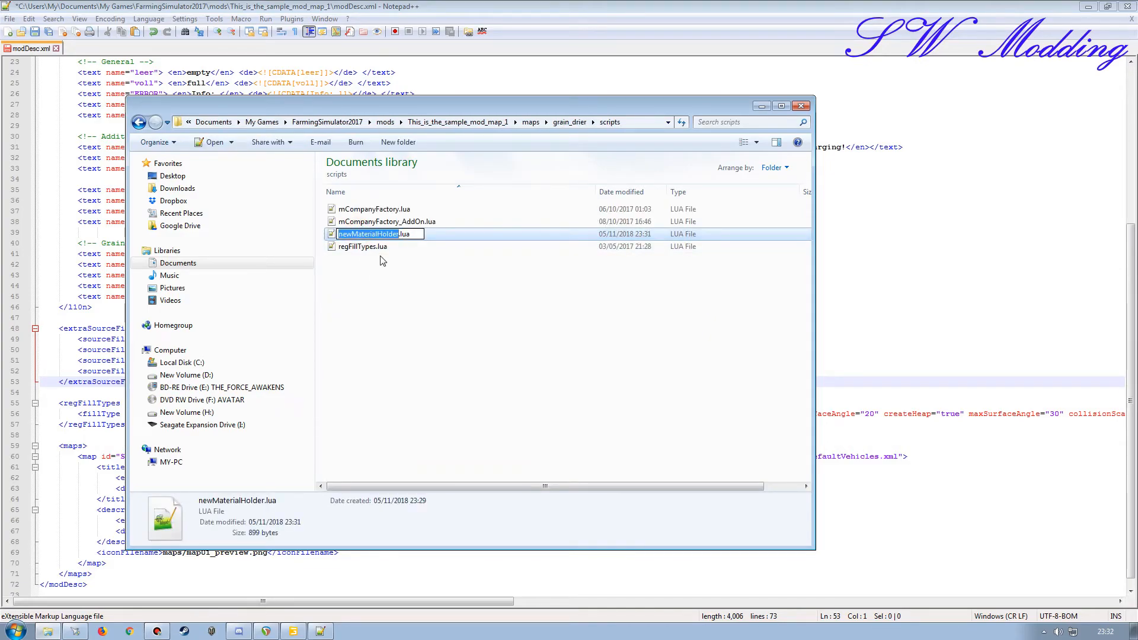
Step: Back in modDesc.xml, replace regFillTypes with newMaterialHolder in the last sourceFile entry, then save and close the file
click(405, 9)
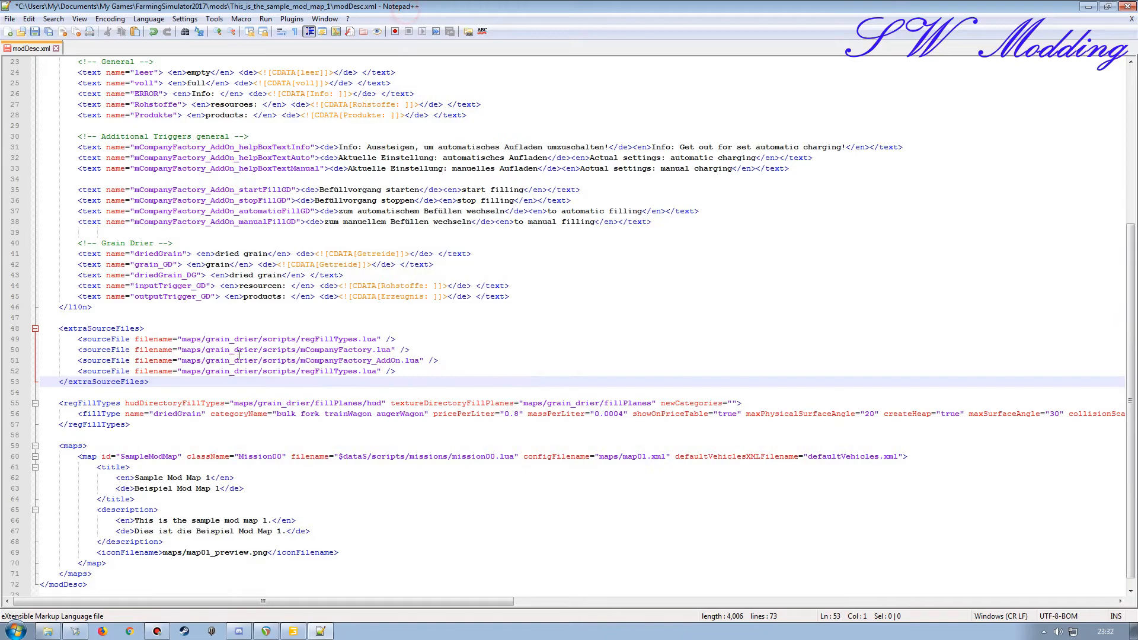
double_click(335, 372)
key(ctrl+v)
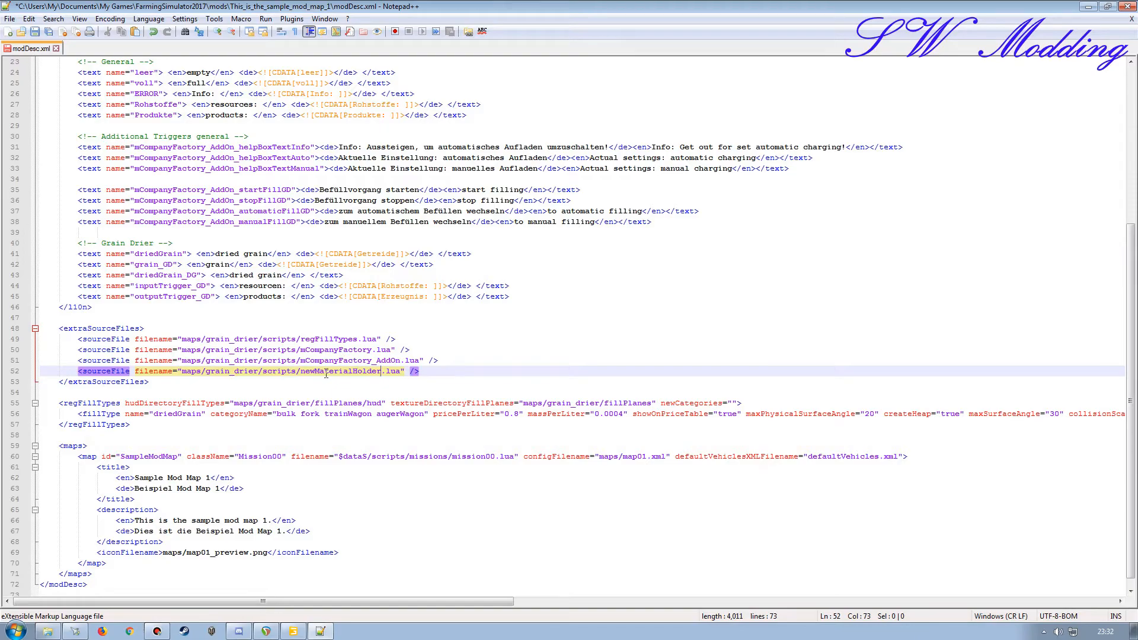
drag(401, 371, 208, 371)
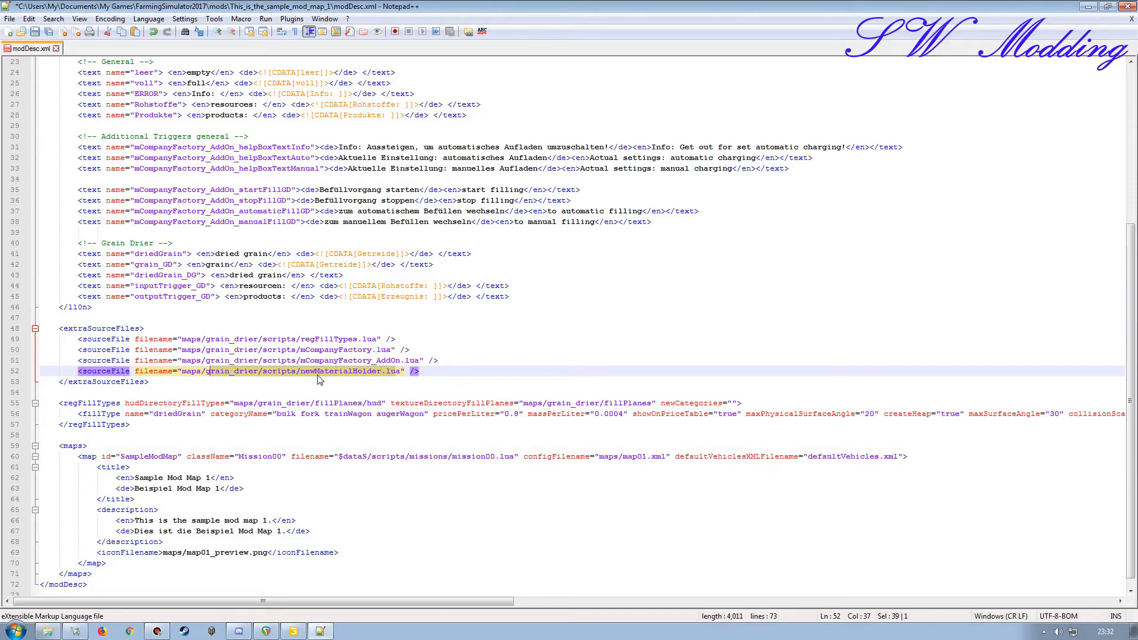
click(34, 31)
click(1132, 20)
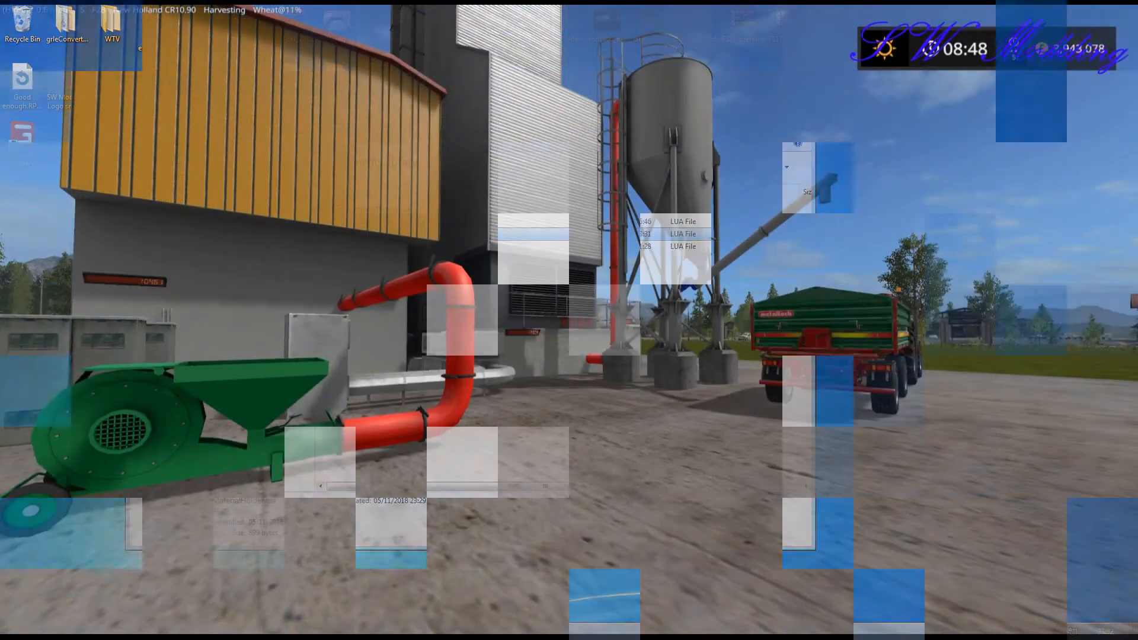
Step: In Farming Simulator 17, walk around the placed grain drier and inspect its displays, pipes and silo
key(w)
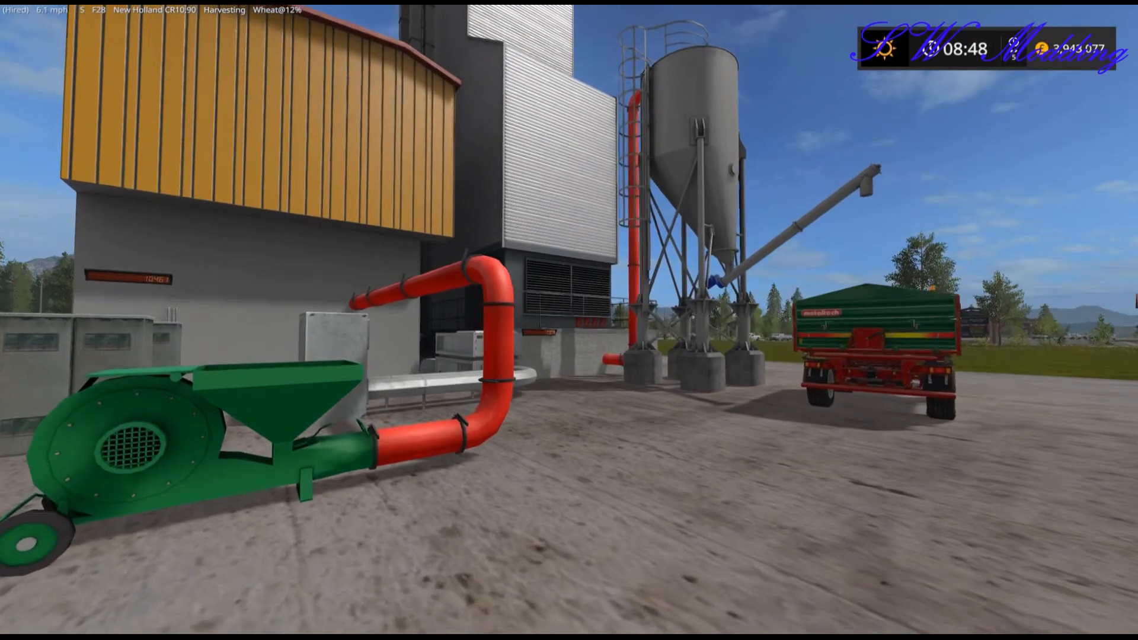
key(w)
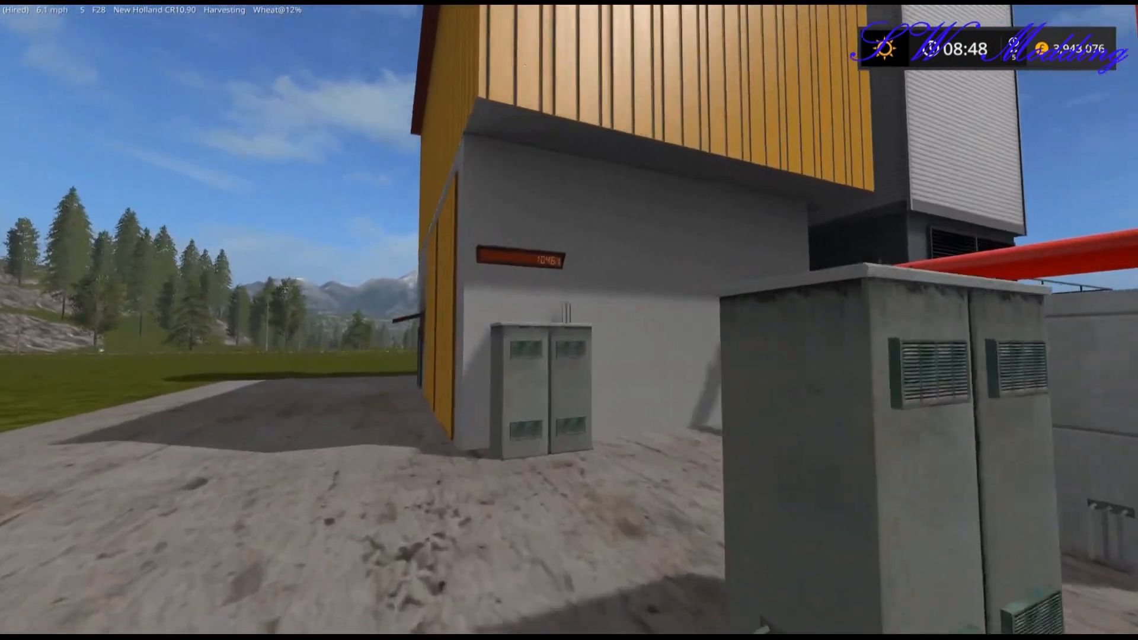
key(s)
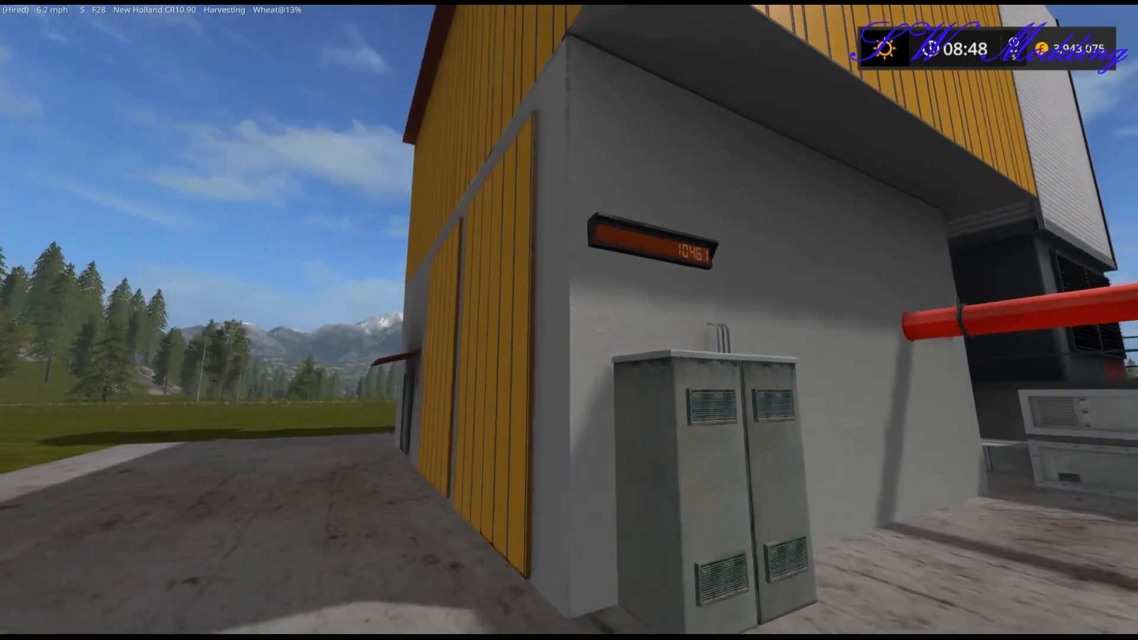
key(w)
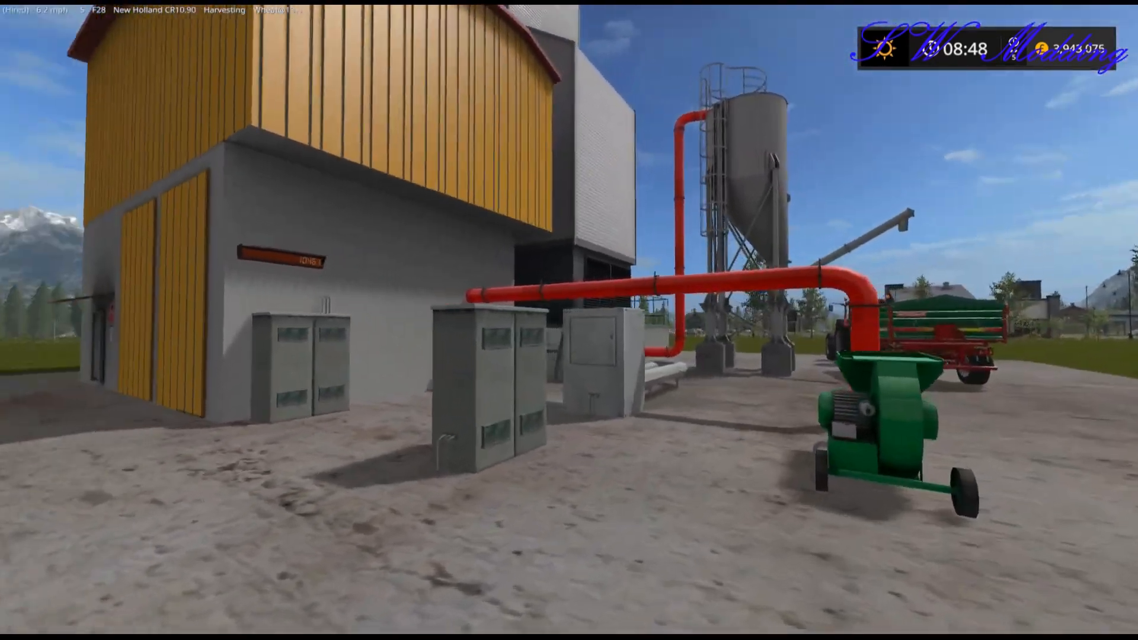
key(w)
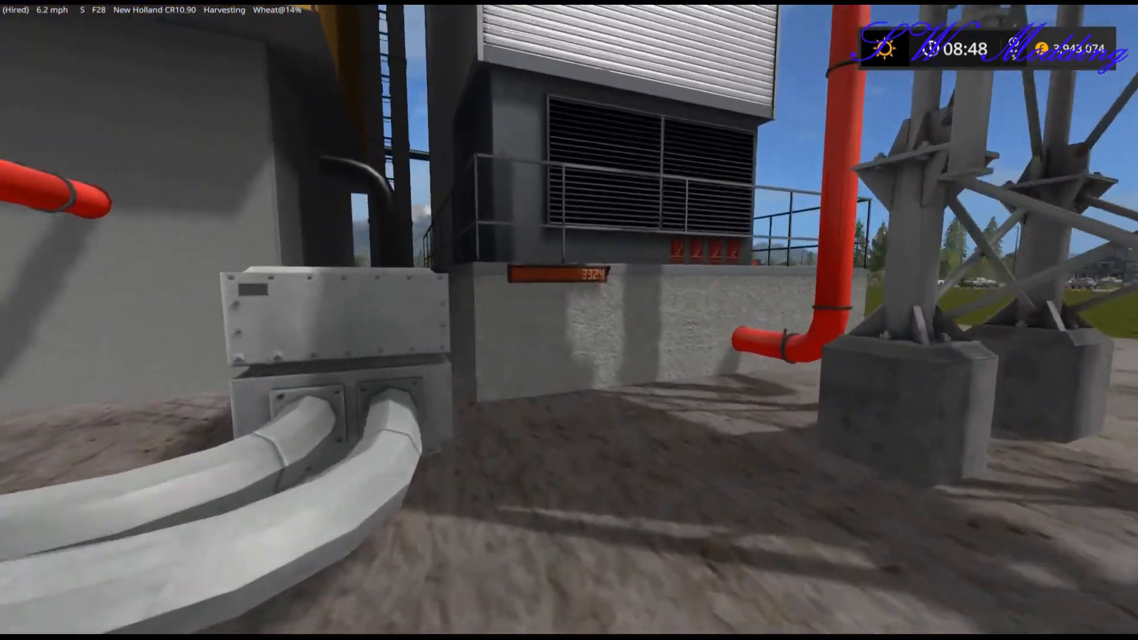
key(s)
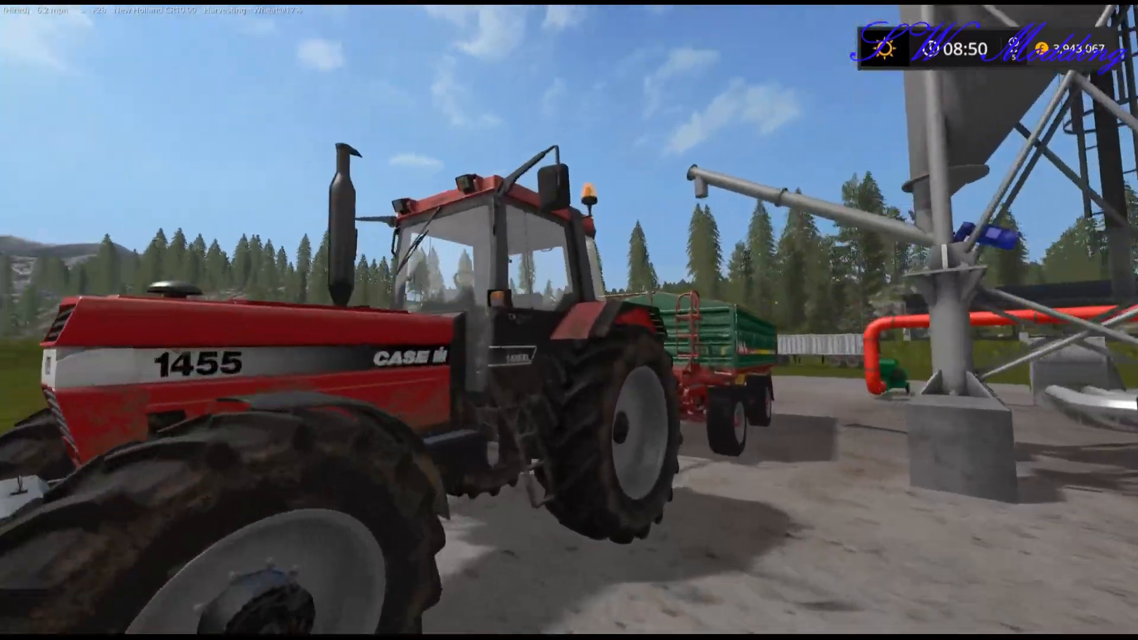
Step: Fill the Case IH 1455 XL's trailer with dried grain at the drier's silo and drive it towards town
scroll(569, 320, down, 4)
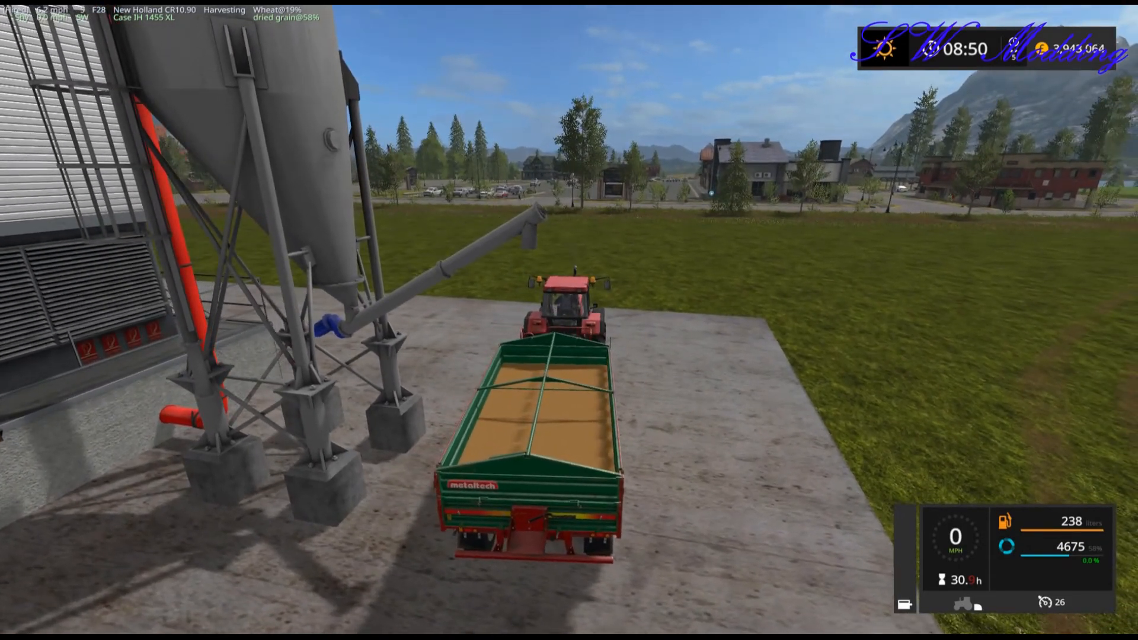
scroll(568, 320, up, 6)
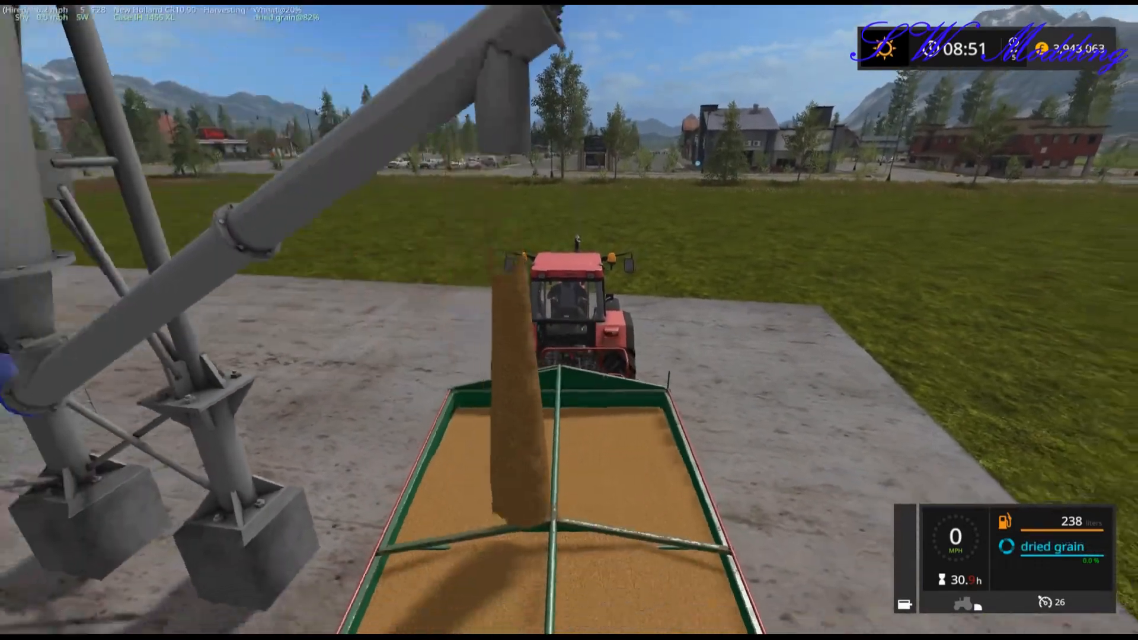
scroll(569, 320, down, 5)
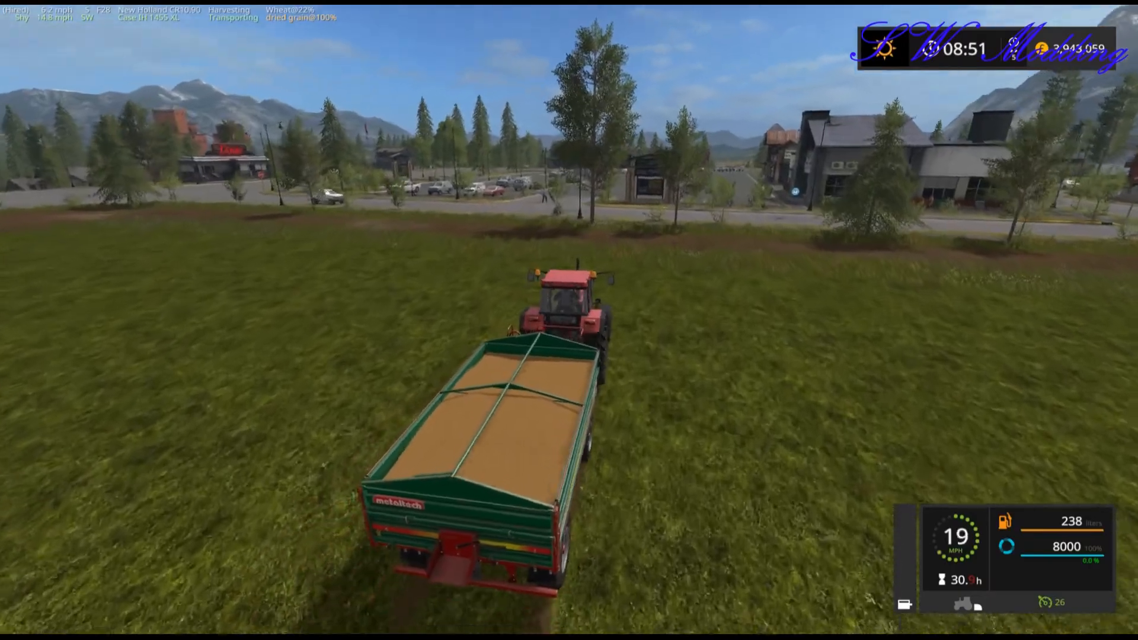
key(a)
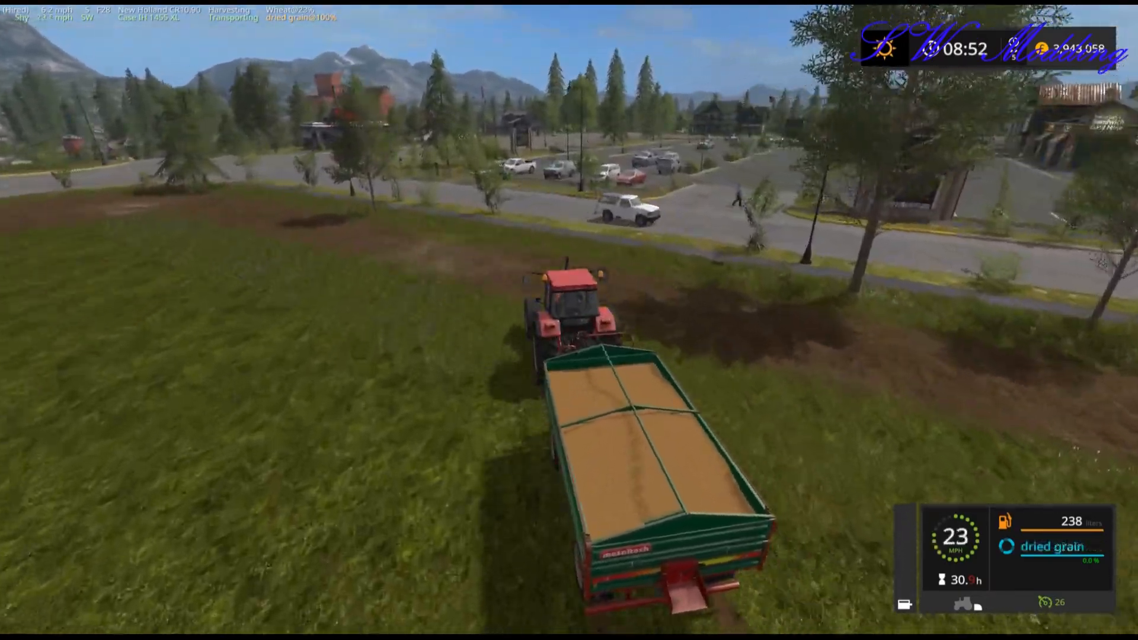
key(d)
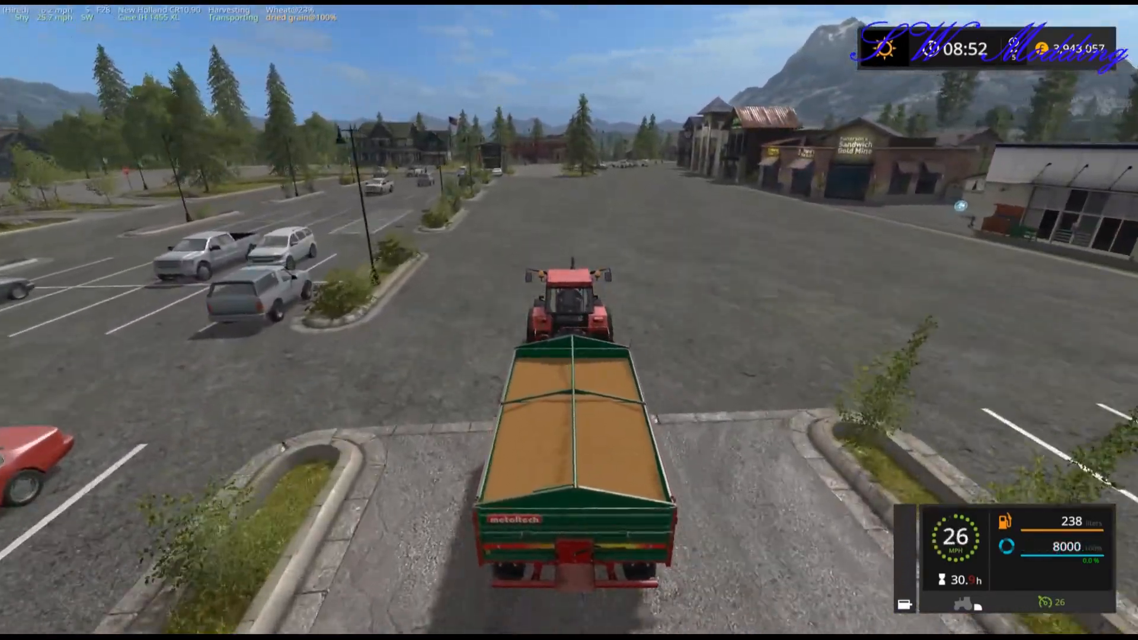